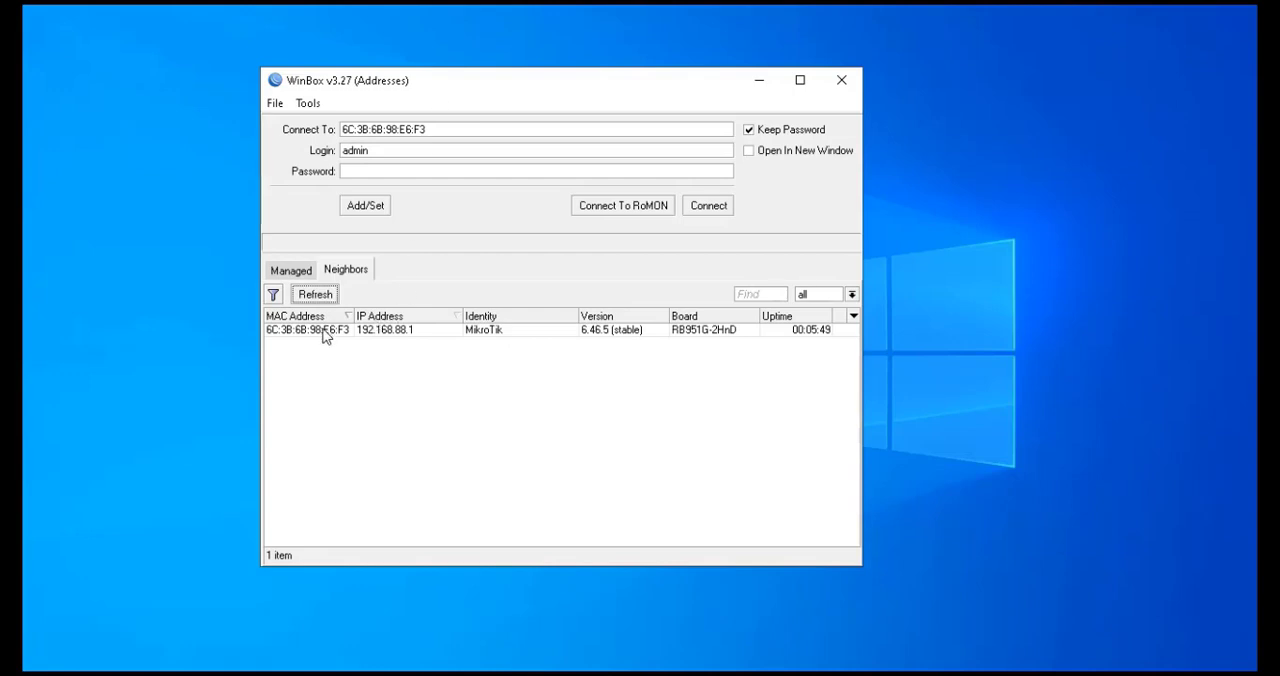
# Connect to the discovered router as admin from the neighbours list
pyautogui.click(323, 332)
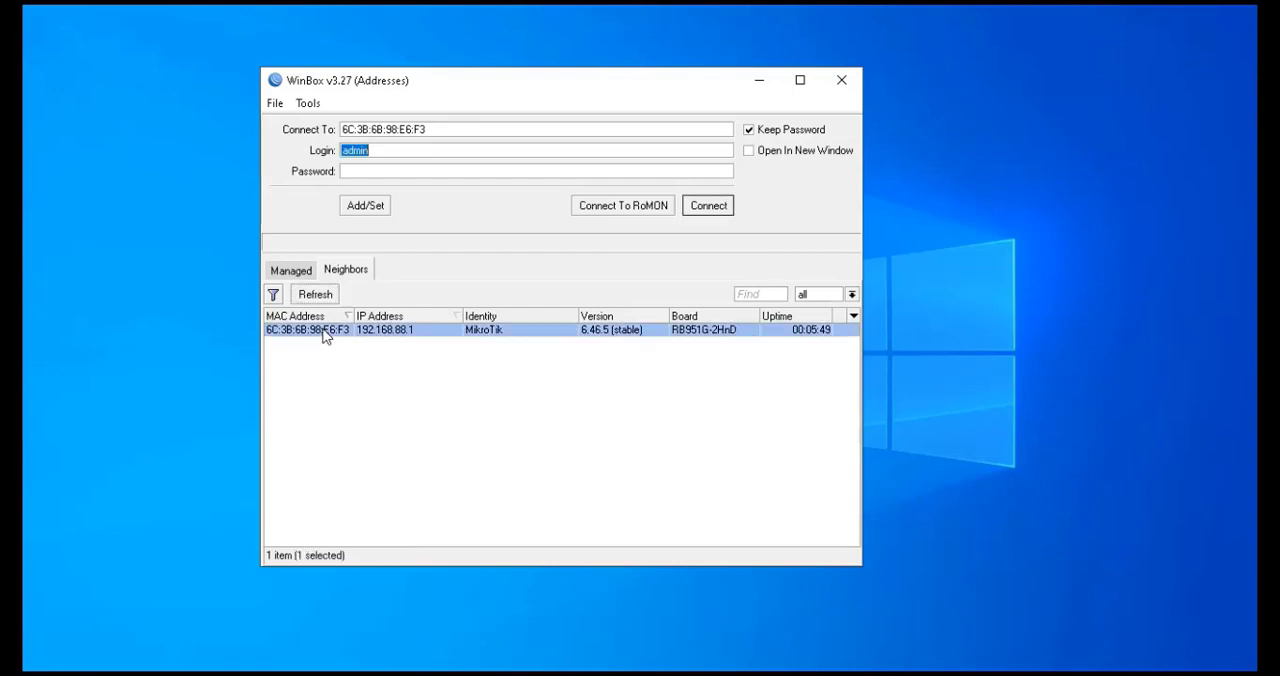
pyautogui.click(374, 152)
pyautogui.click(711, 207)
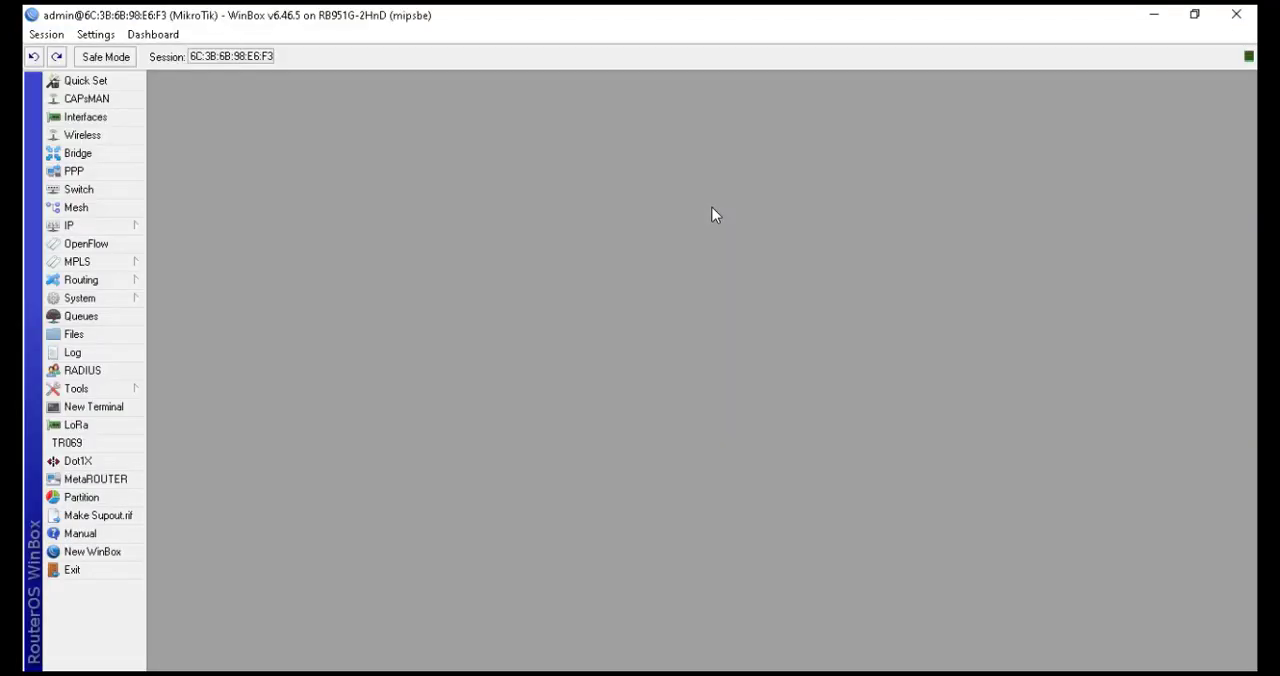
# Open the IP address list to review the router's current addresses, then close it
pyautogui.click(128, 230)
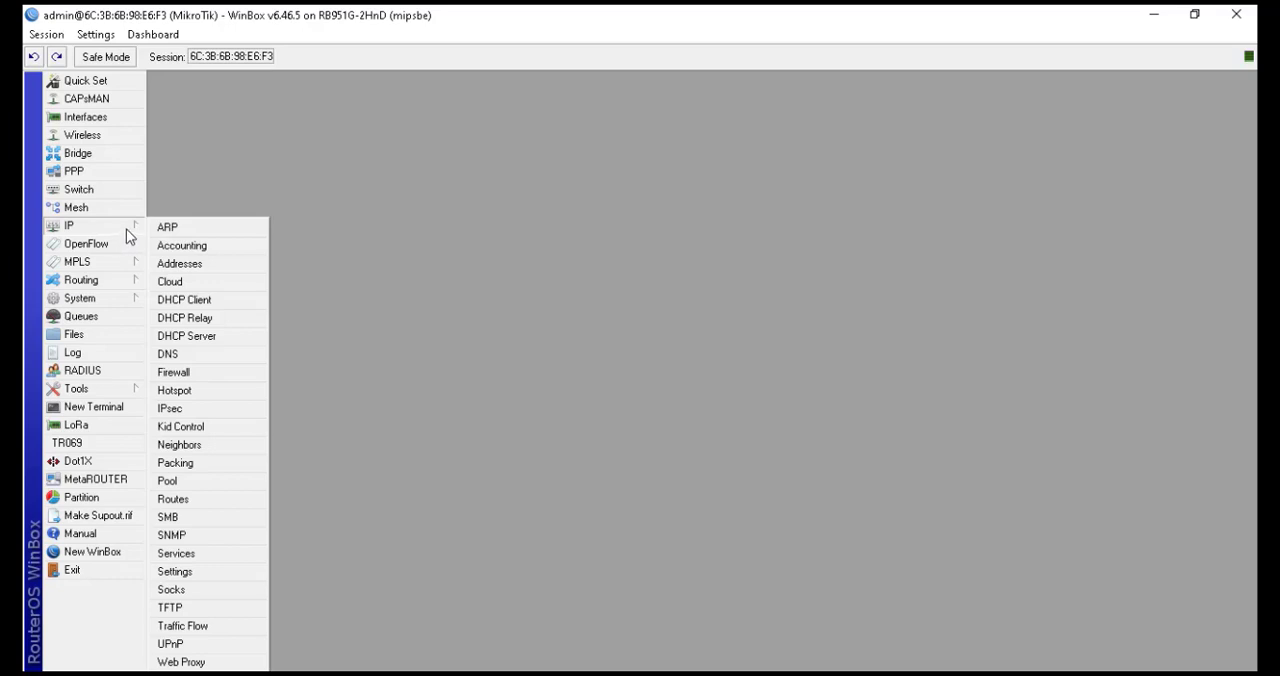
pyautogui.click(185, 266)
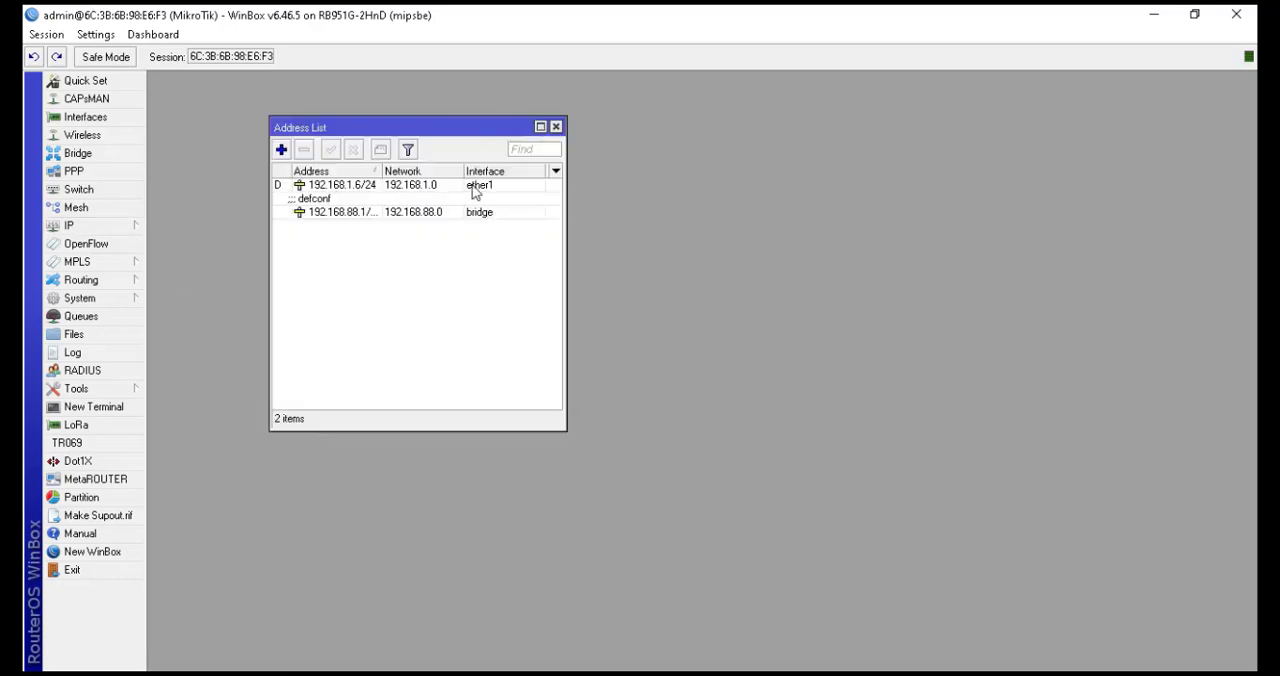
pyautogui.click(556, 128)
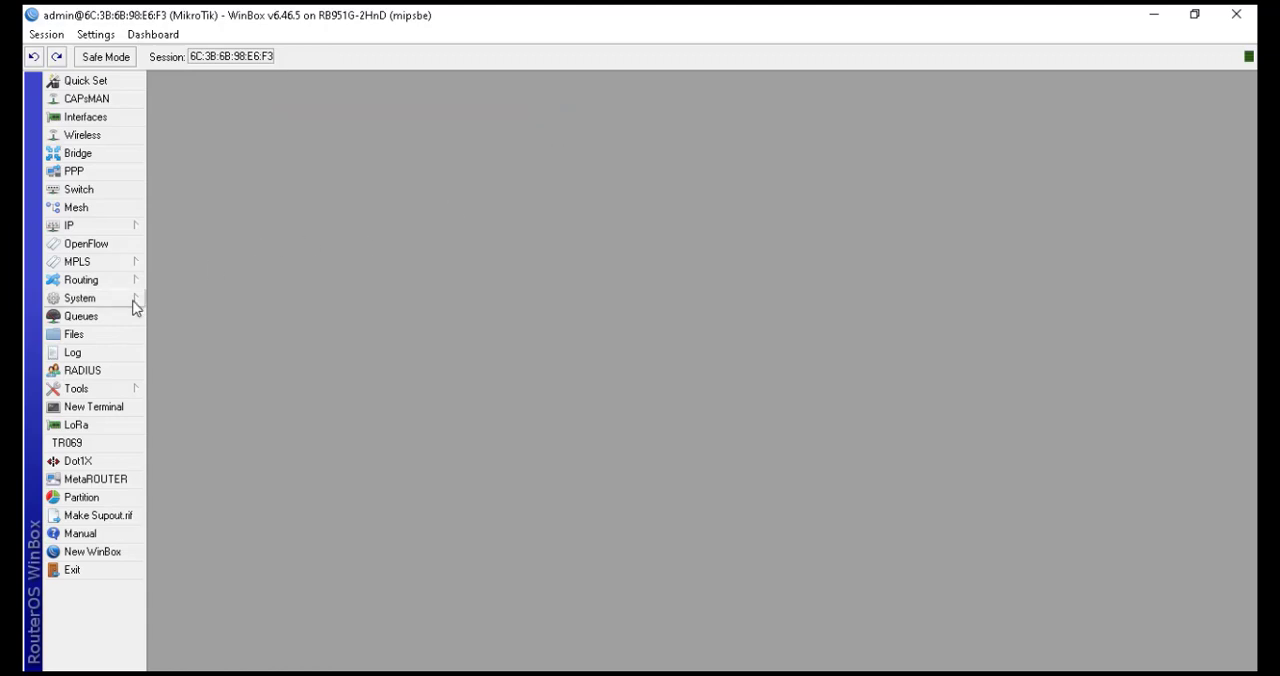
# Reset the router's configuration with No Default Configuration enabled and confirm the reset and reboot
pyautogui.click(134, 300)
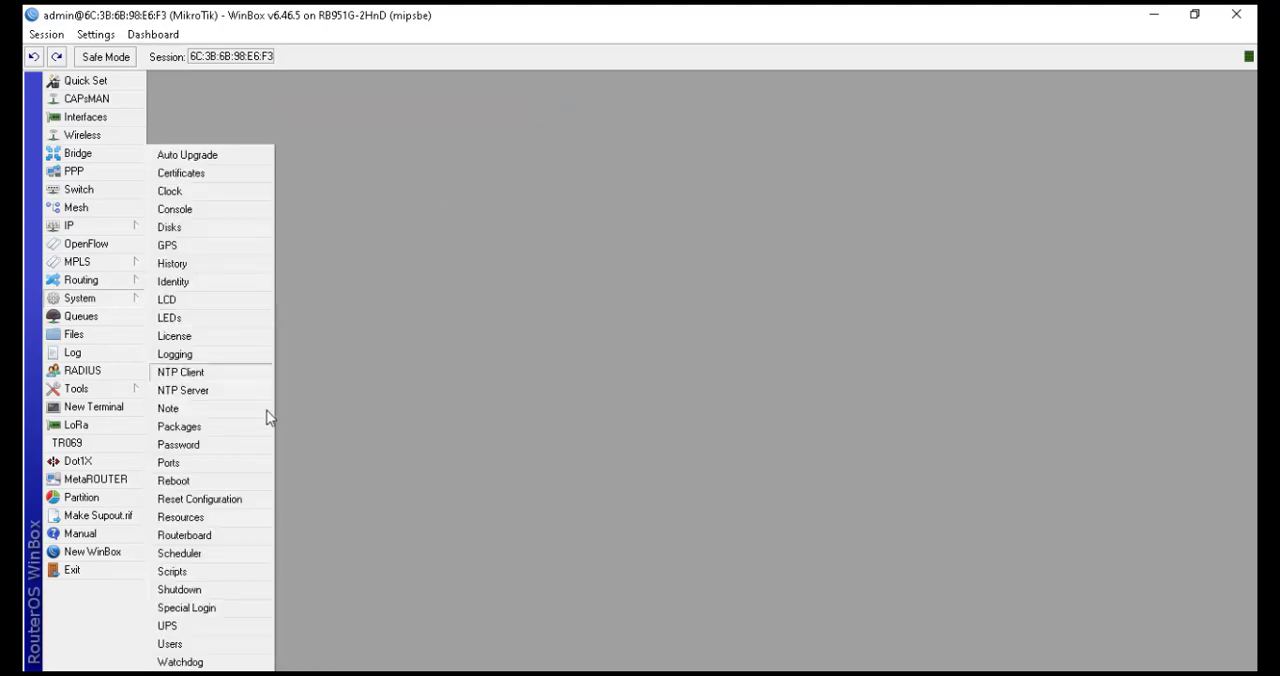
pyautogui.click(240, 500)
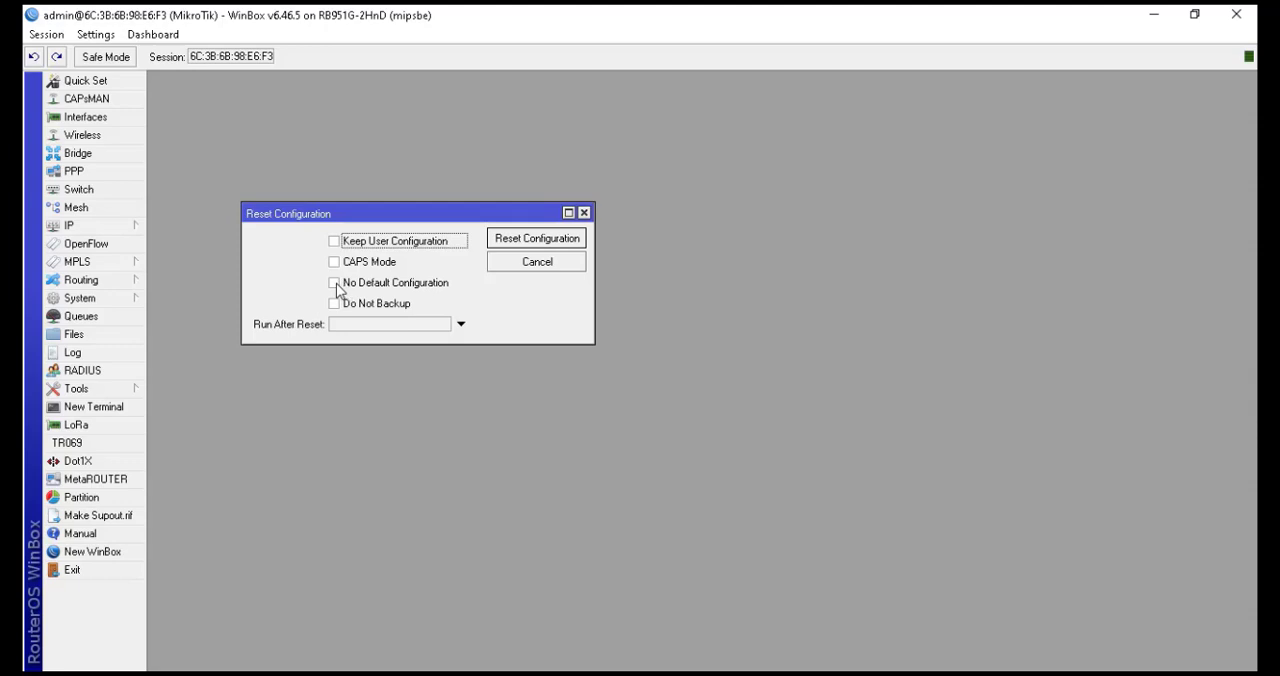
pyautogui.click(337, 286)
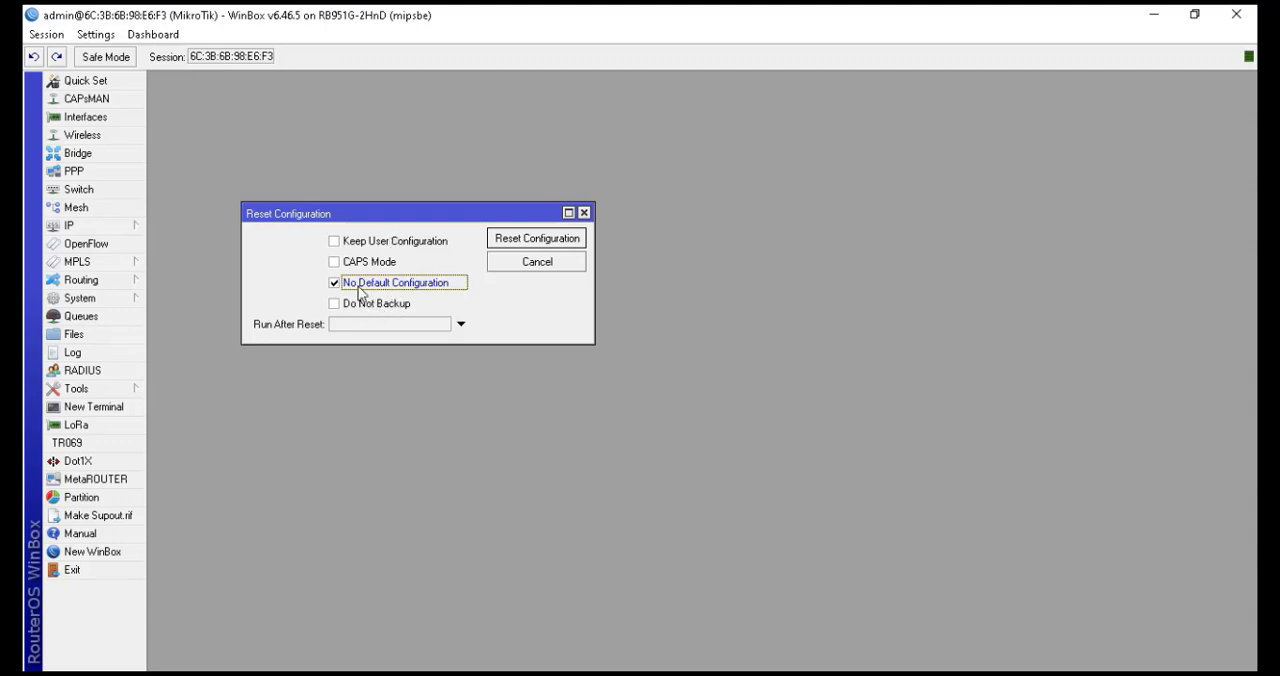
pyautogui.click(512, 245)
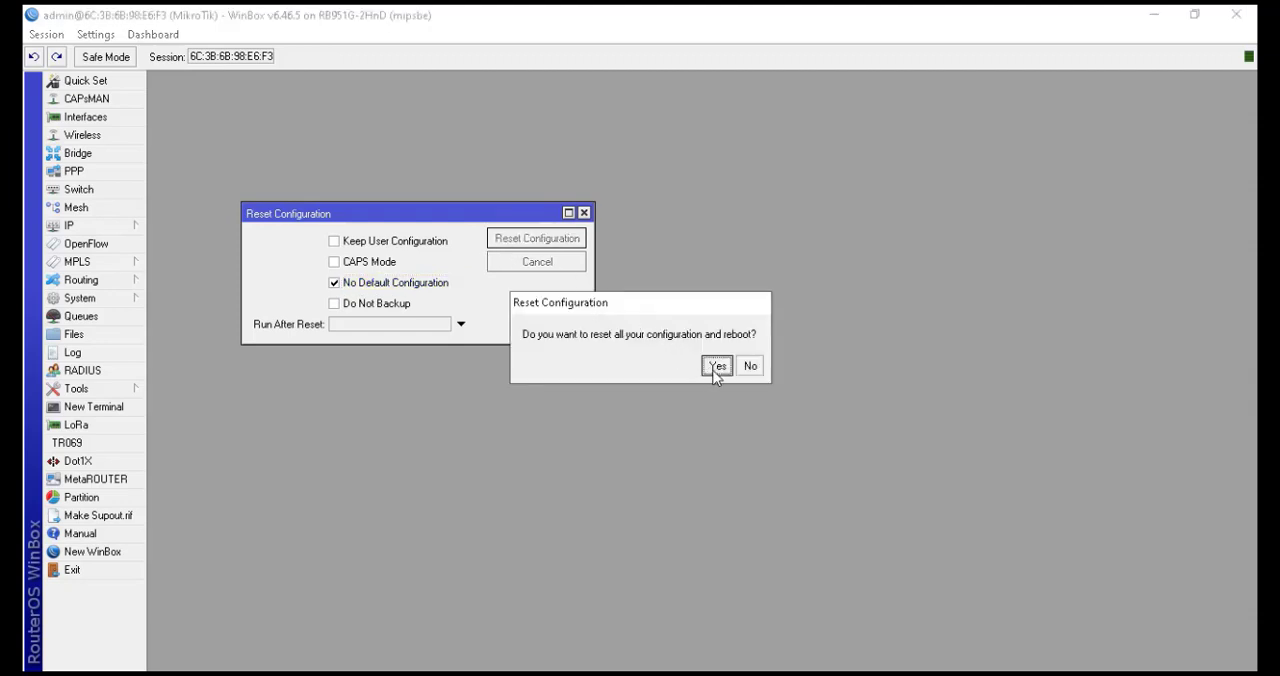
pyautogui.click(716, 368)
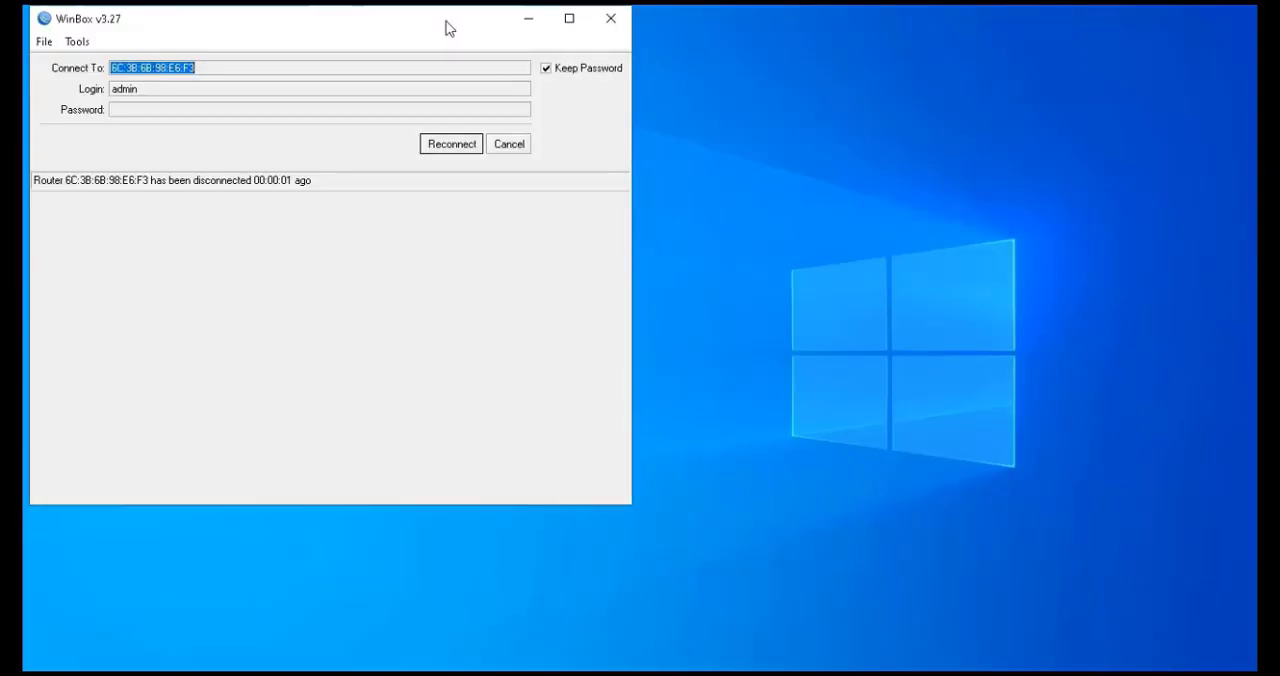
# Reconnect to the router after it reboots
pyautogui.doubleClick(446, 28)
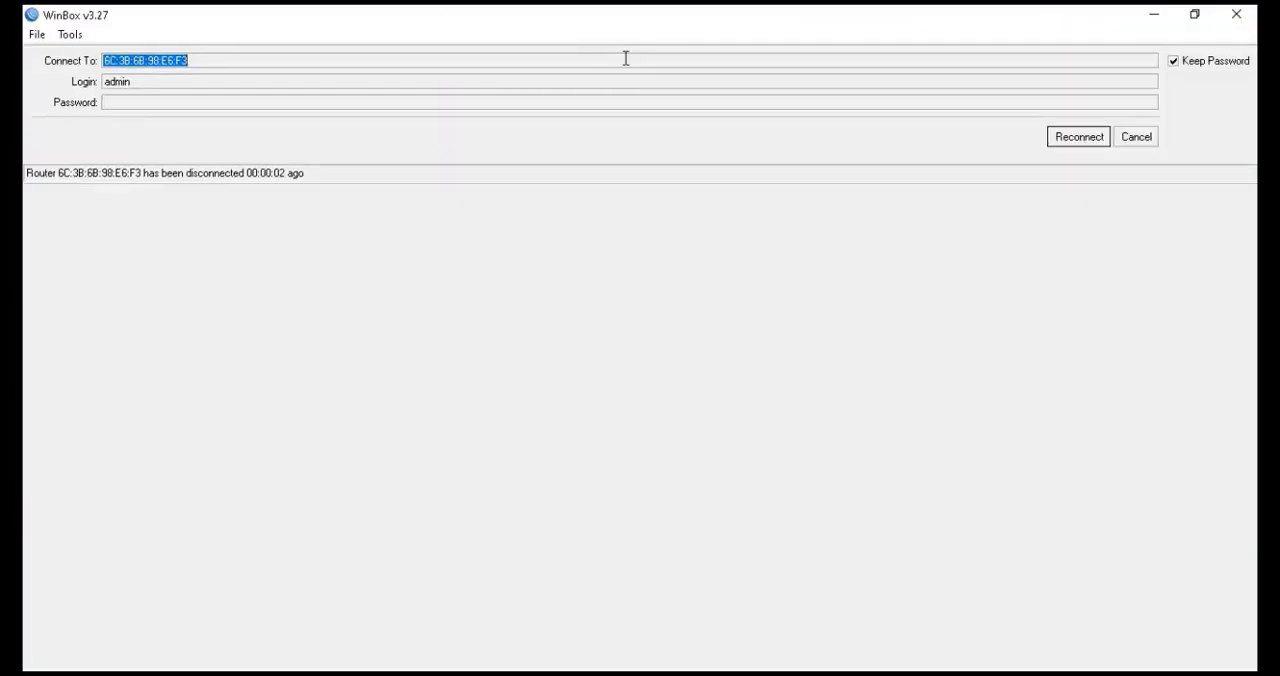
pyautogui.click(1194, 14)
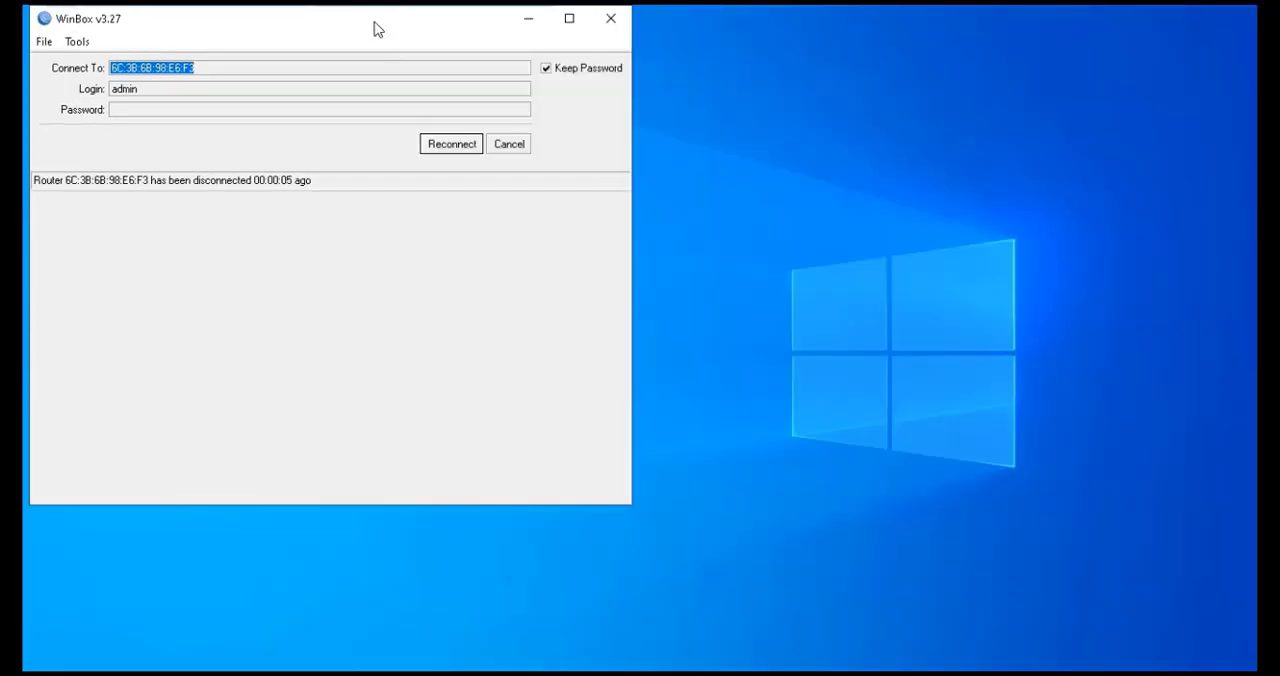
pyautogui.moveTo(371, 26); pyautogui.dragTo(693, 82)
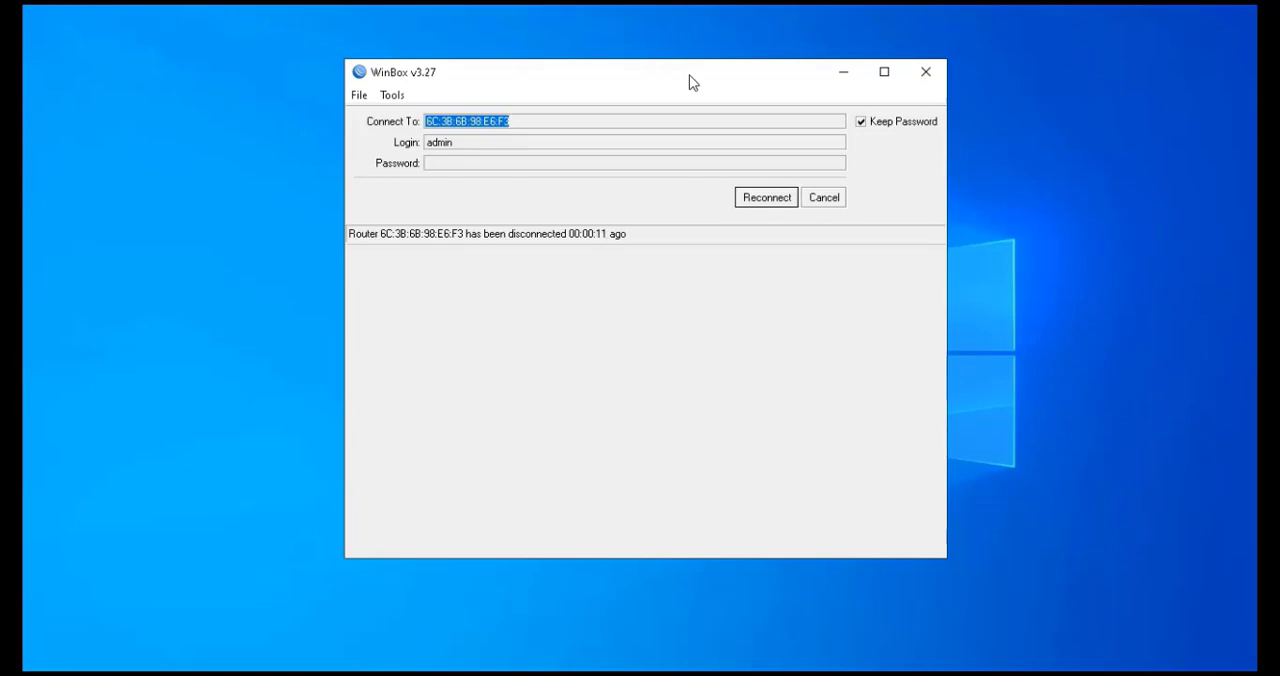
pyautogui.click(767, 203)
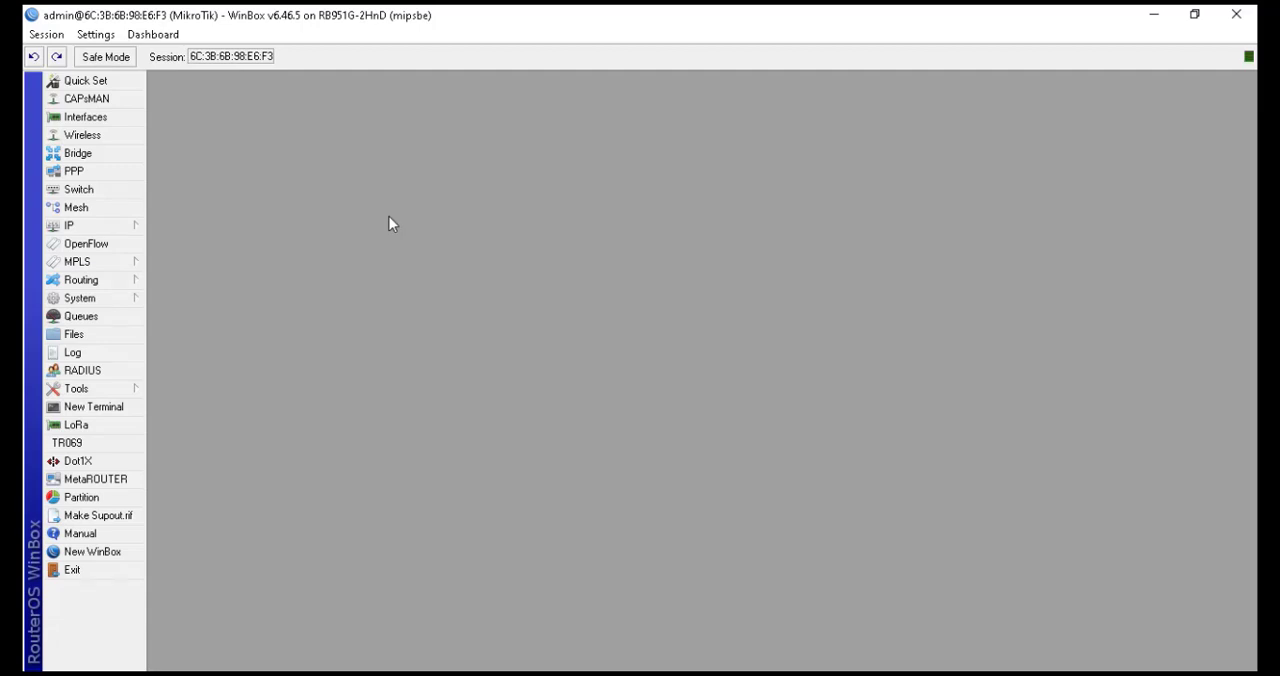
# Try to add a DHCP client on interface ether1
pyautogui.click(96, 228)
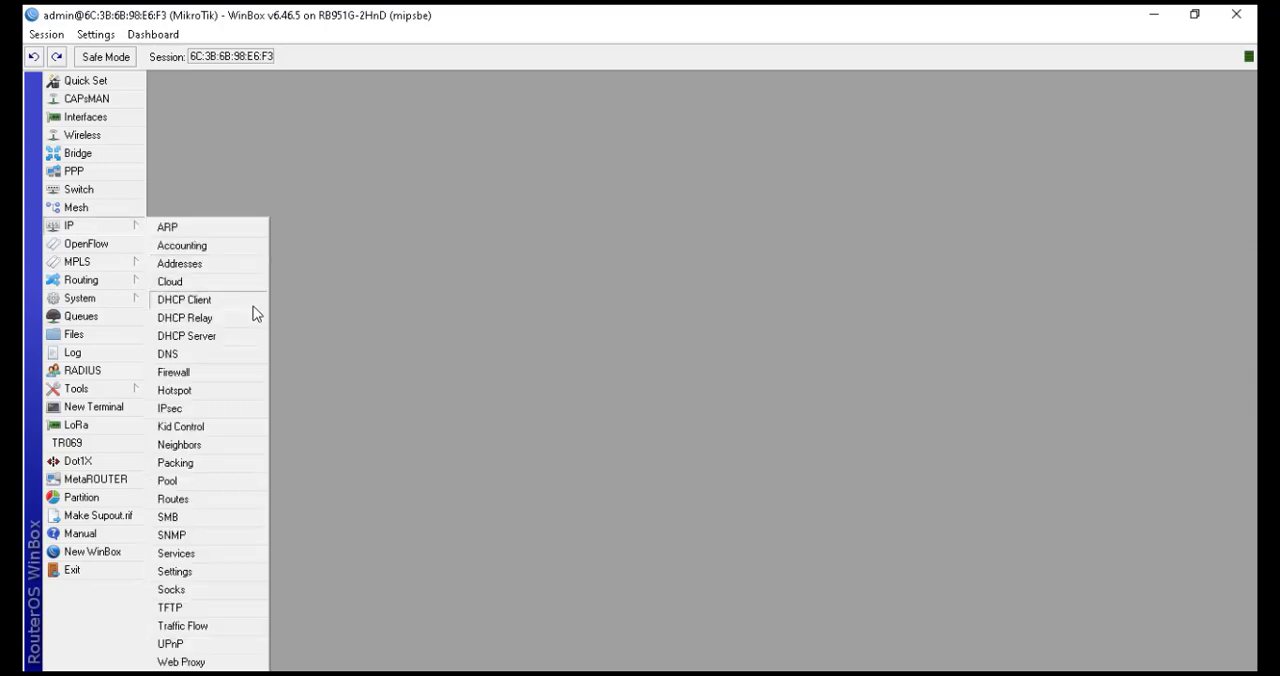
pyautogui.click(219, 299)
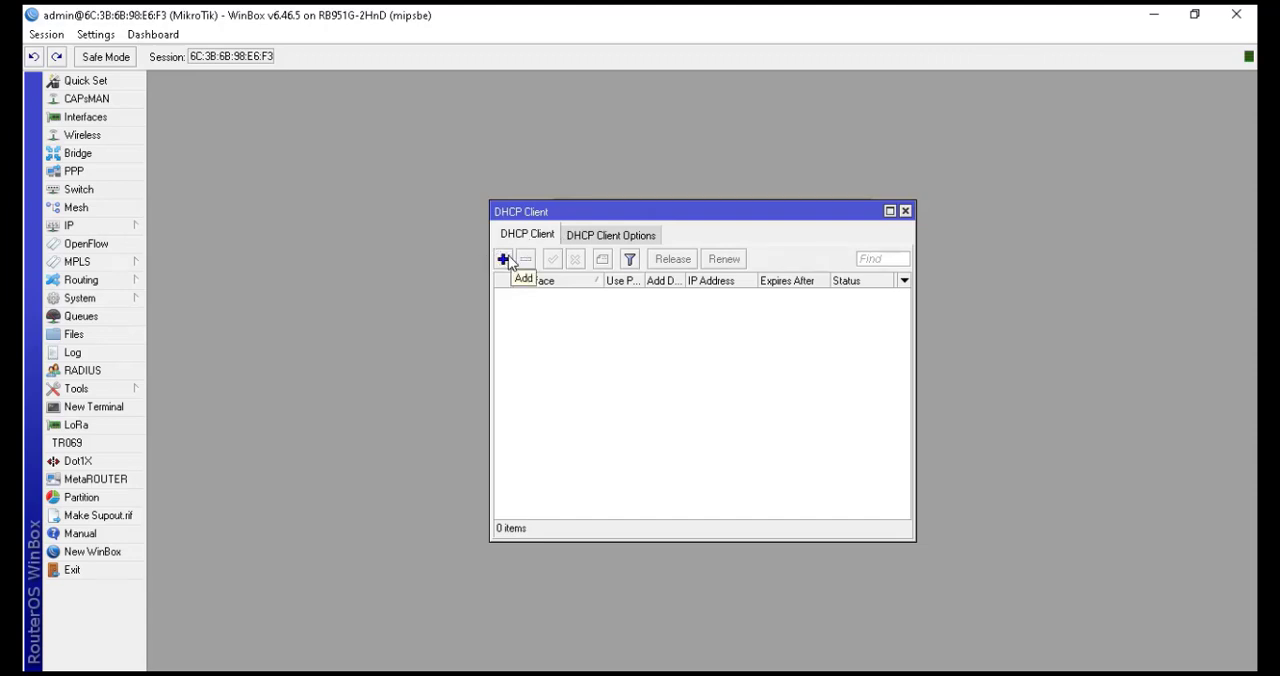
pyautogui.click(505, 260)
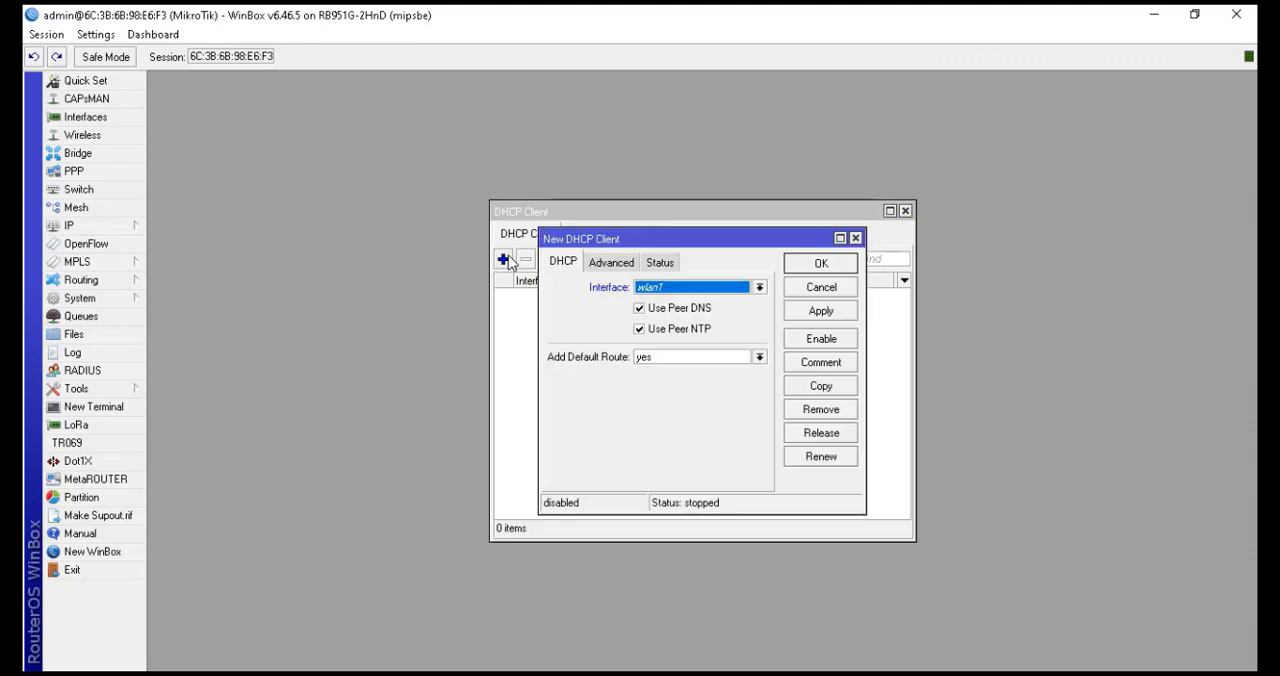
pyautogui.click(710, 287)
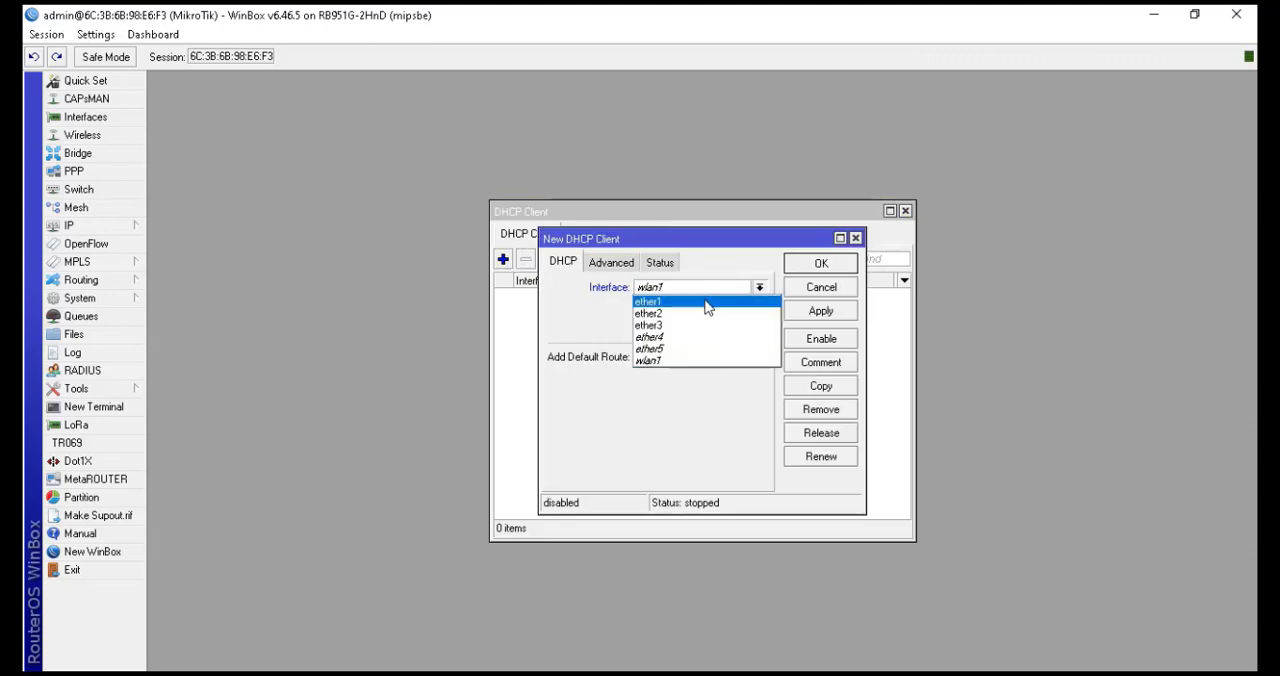
pyautogui.click(707, 302)
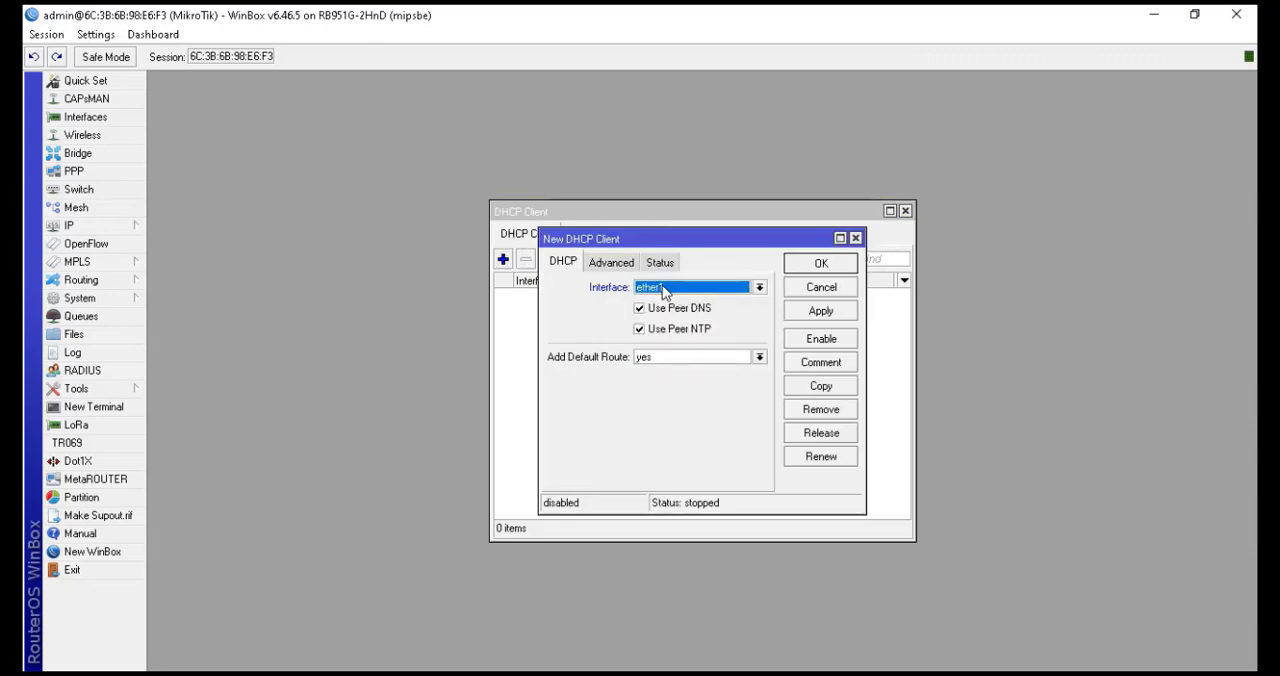
pyautogui.click(809, 268)
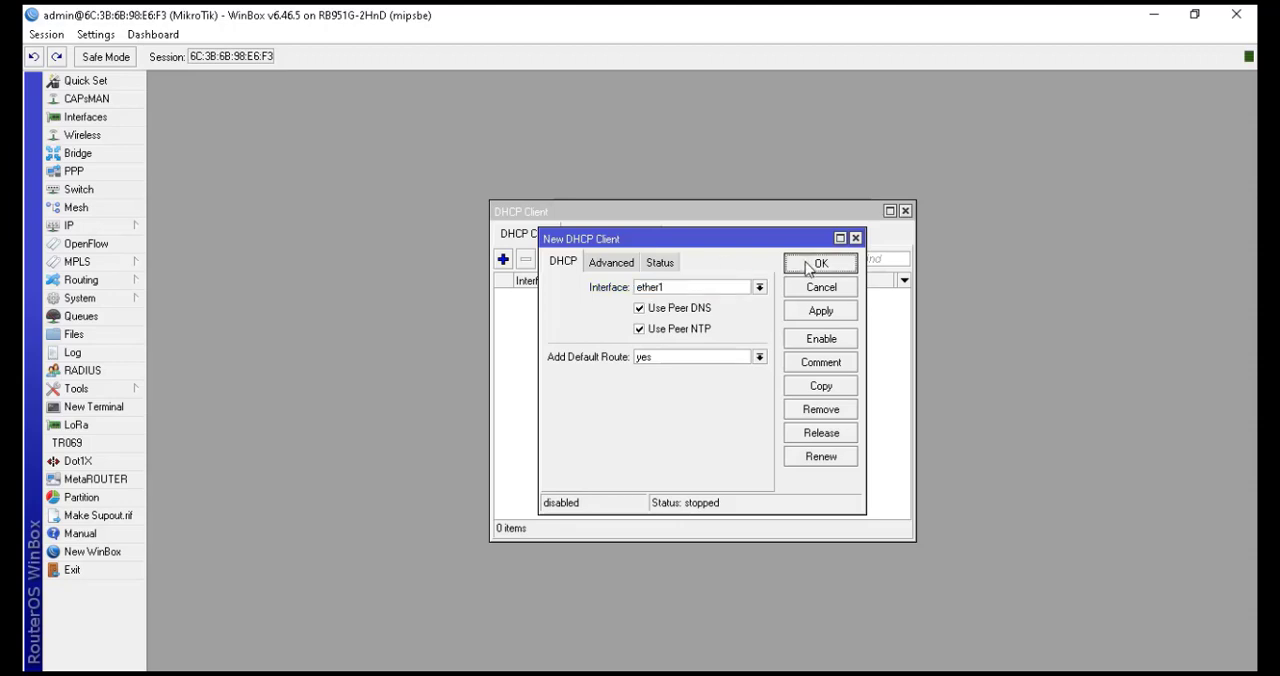
pyautogui.moveTo(776, 239); pyautogui.dragTo(772, 280)
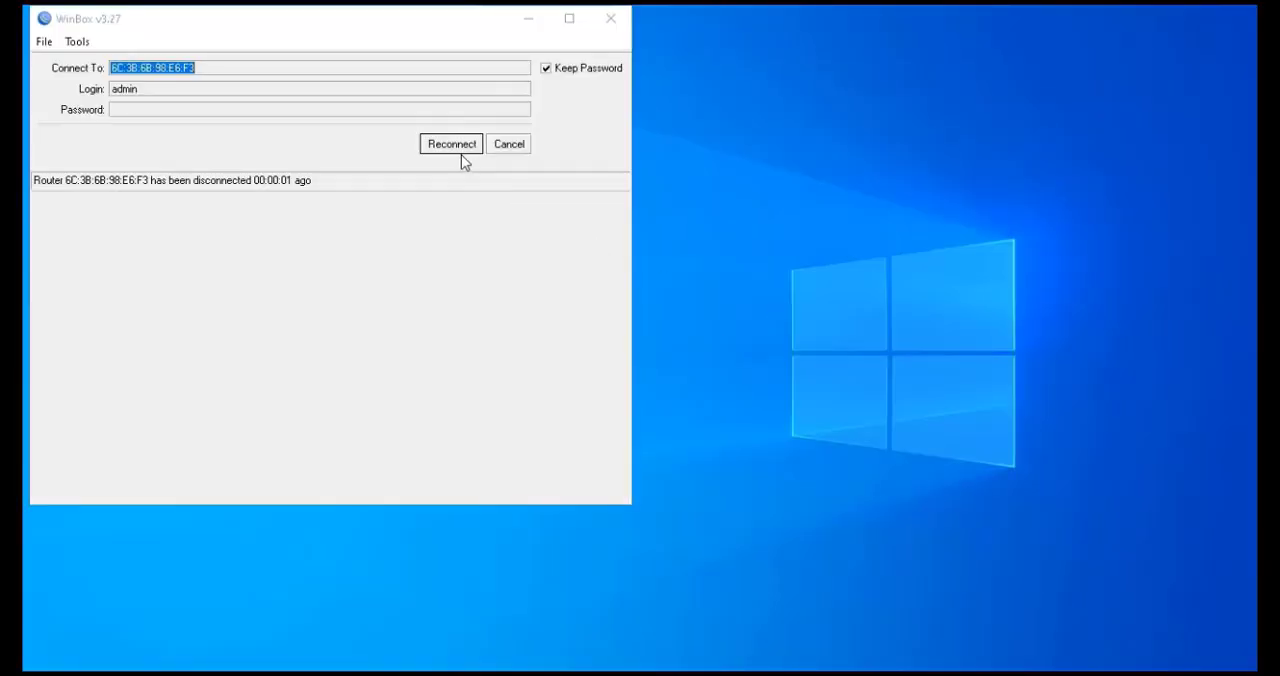
# Reconnect to the router and add a DHCP client on interface ether1
pyautogui.click(459, 148)
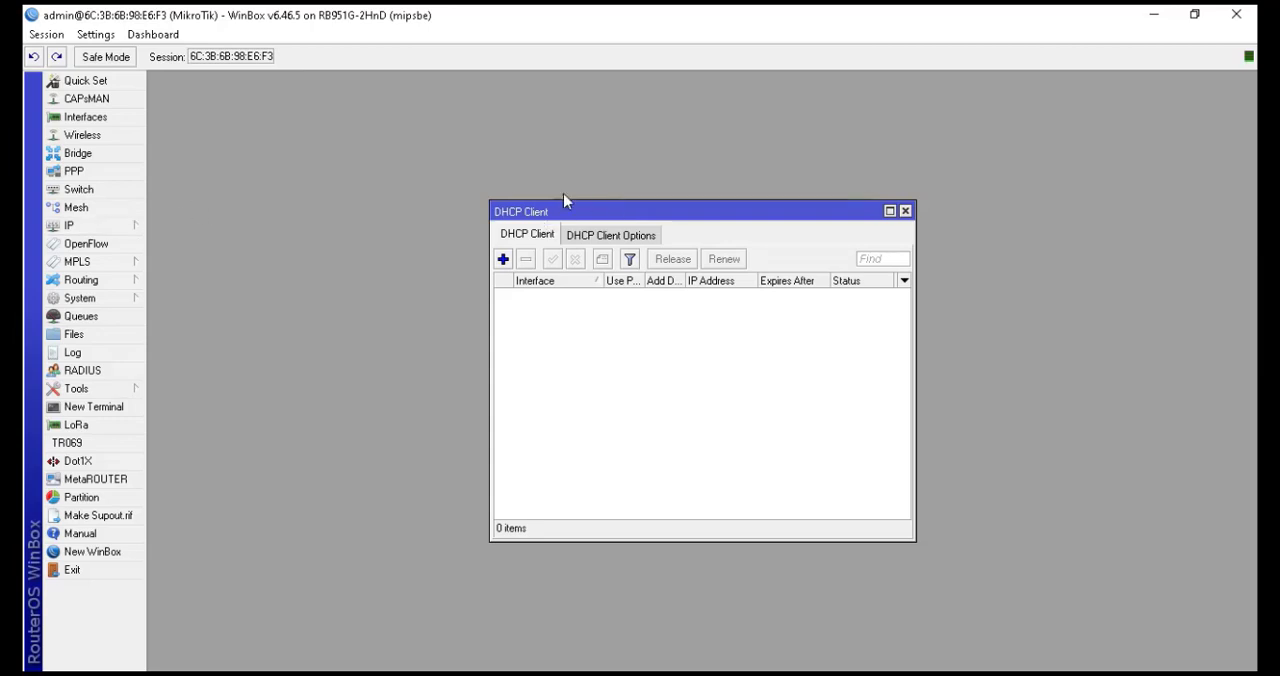
pyautogui.click(503, 259)
pyautogui.click(652, 287)
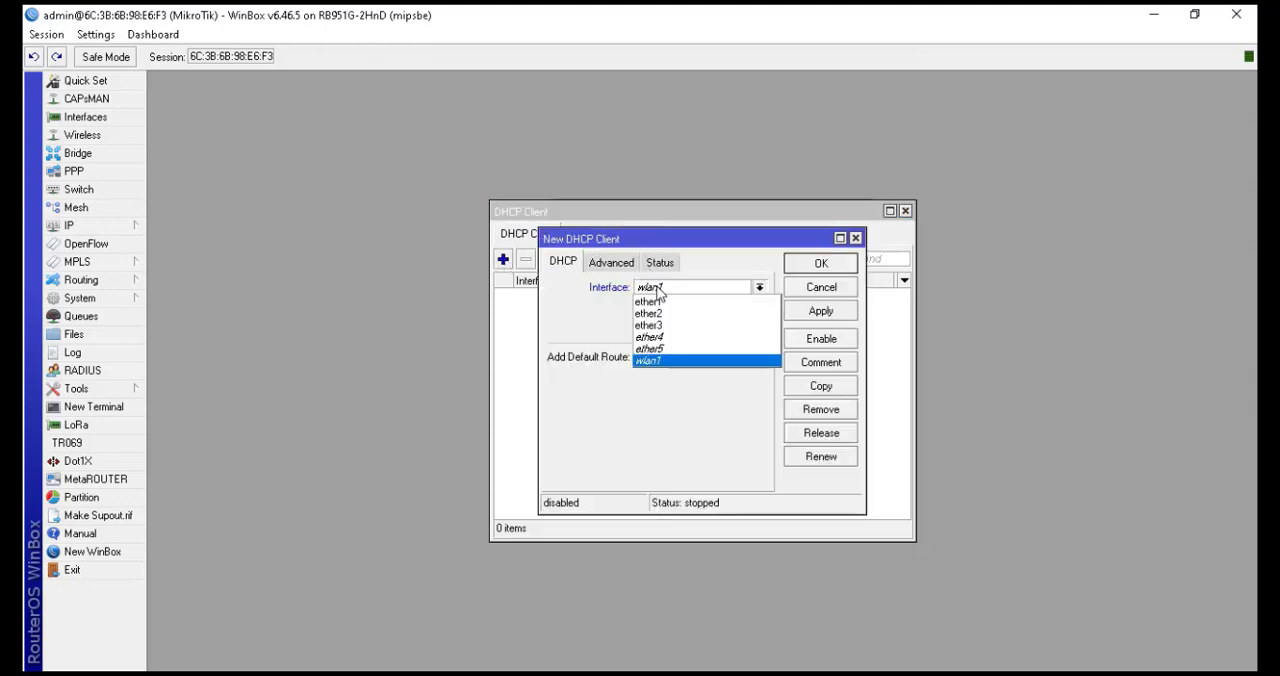
pyautogui.click(664, 301)
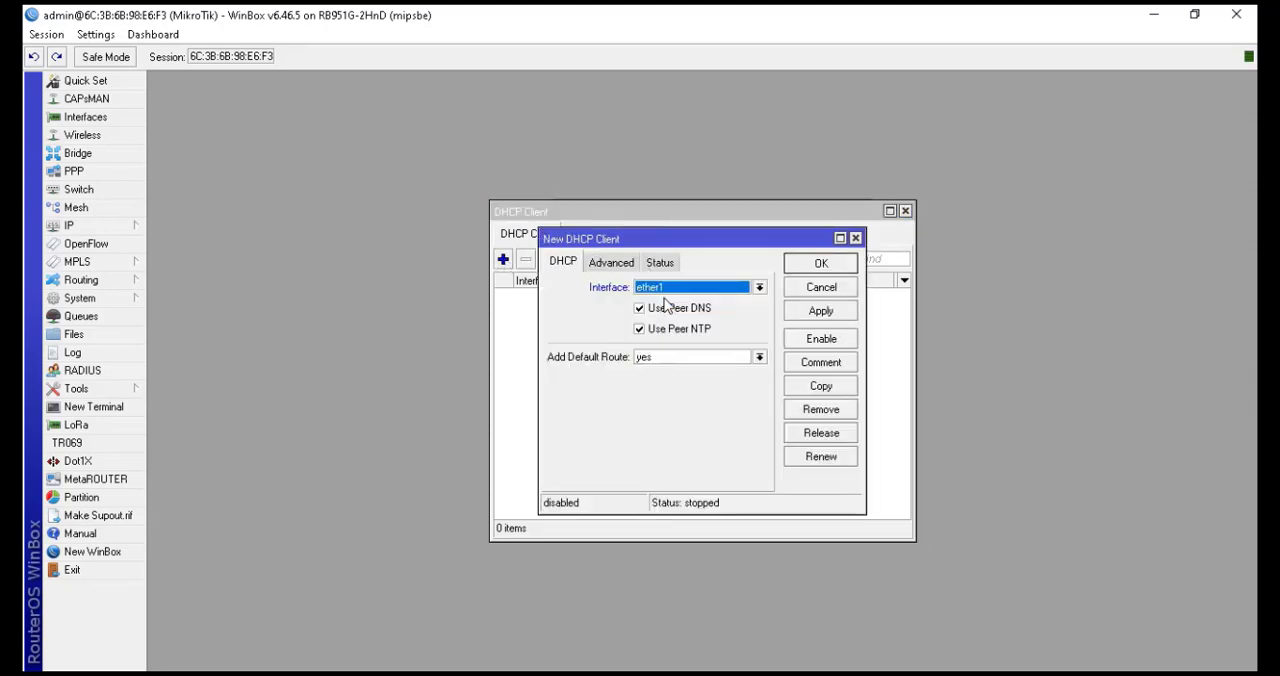
pyautogui.click(820, 264)
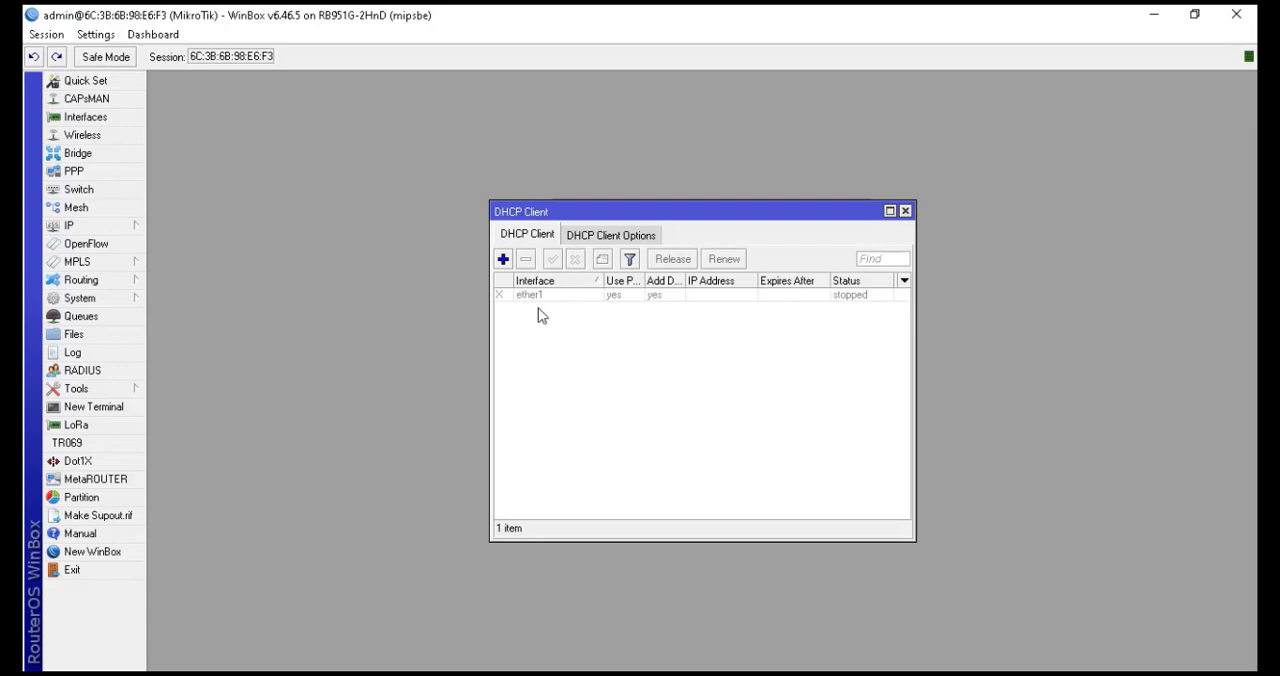
# Enable the ether1 DHCP client and close the DHCP client list
pyautogui.click(568, 300)
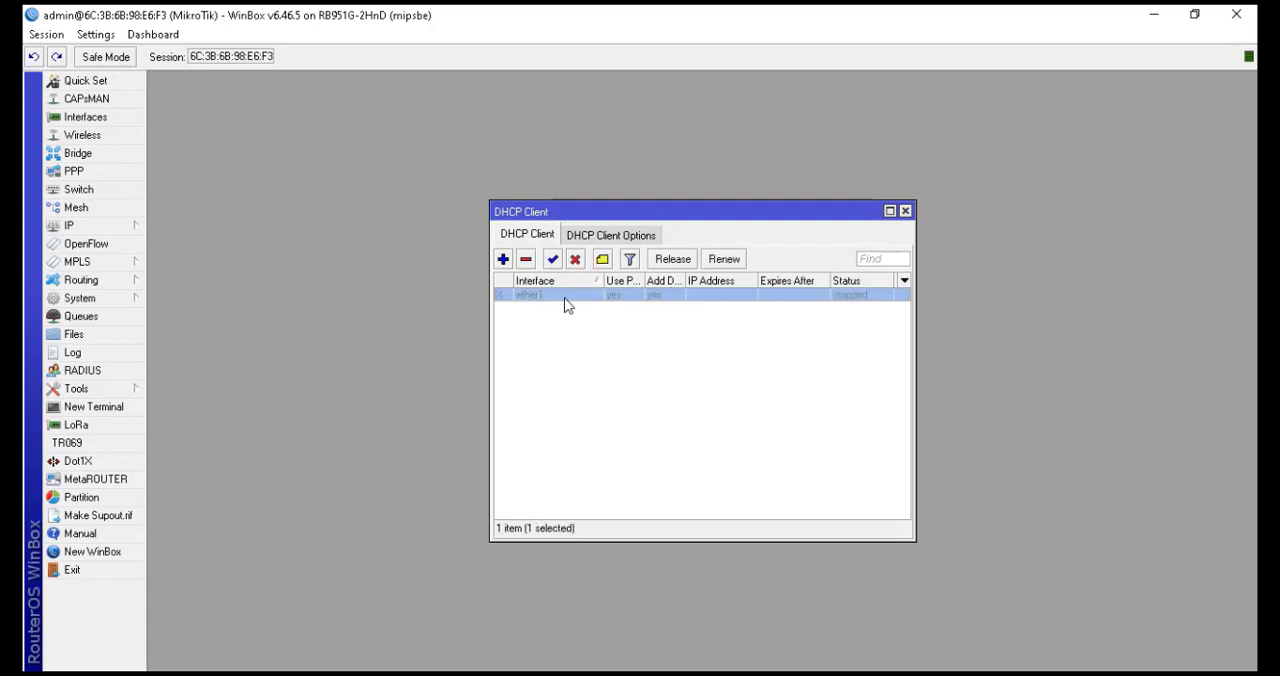
pyautogui.click(554, 260)
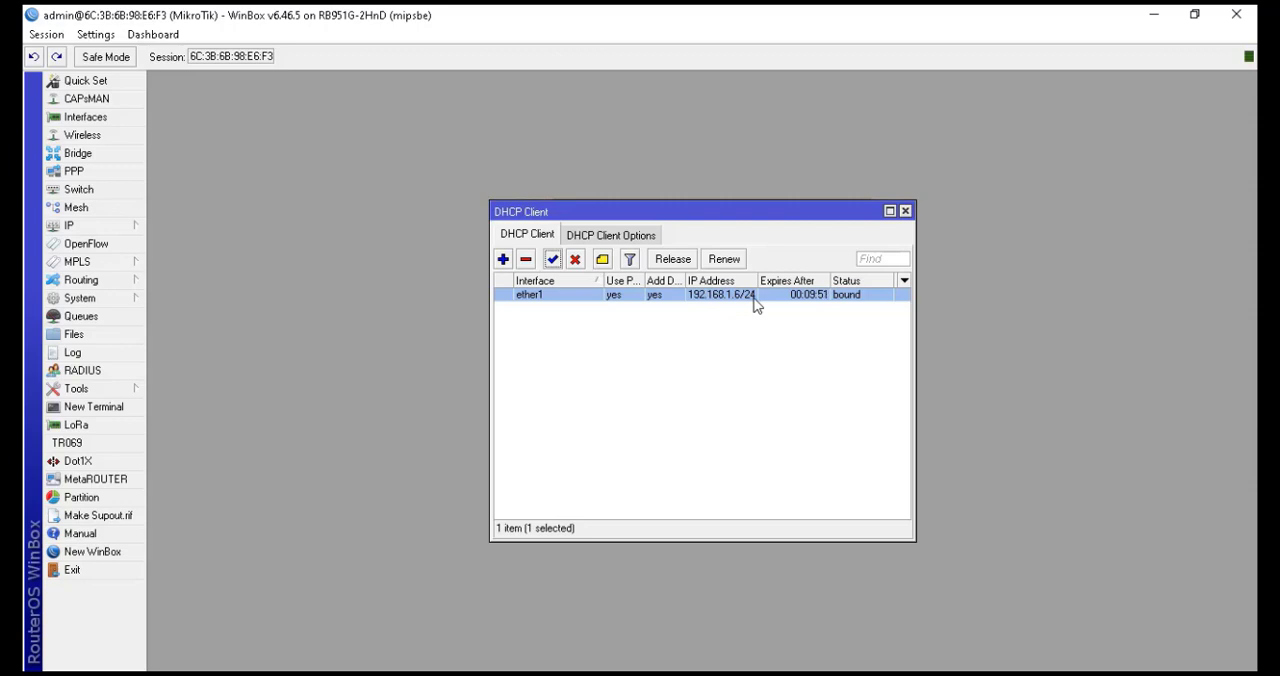
pyautogui.click(908, 212)
# Add the IP address 192.168.102.1/24 on interface ether2
pyautogui.click(110, 226)
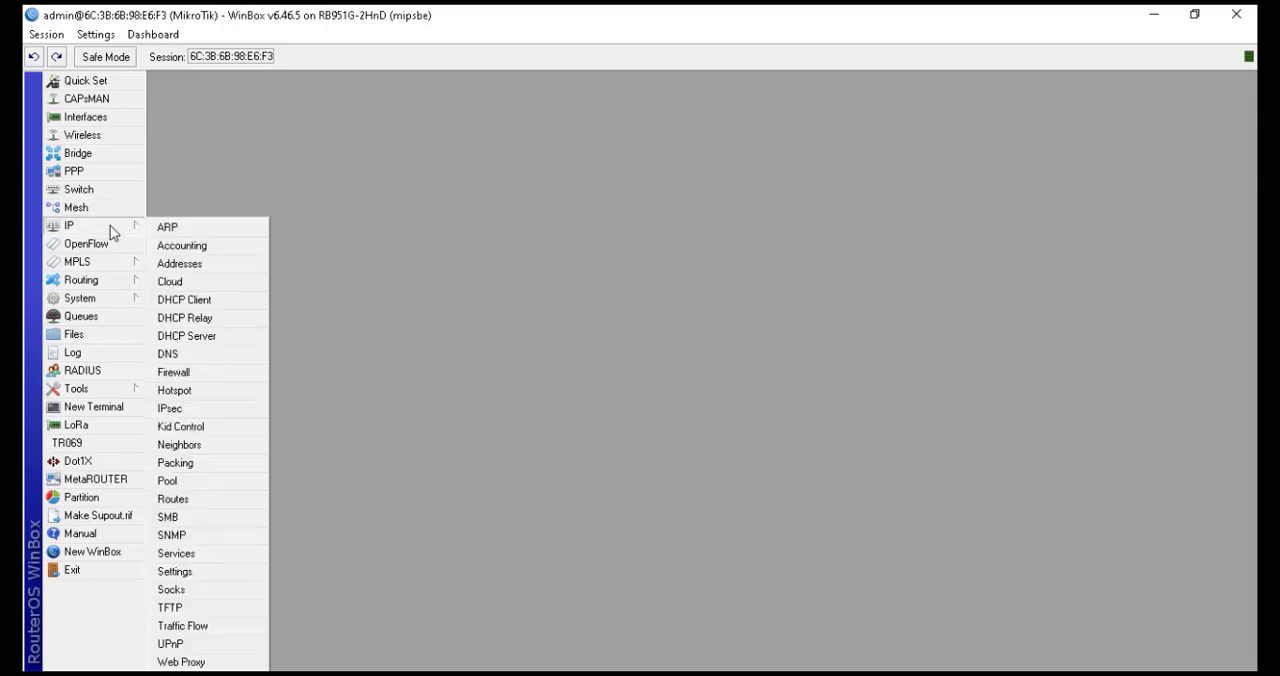
pyautogui.click(169, 265)
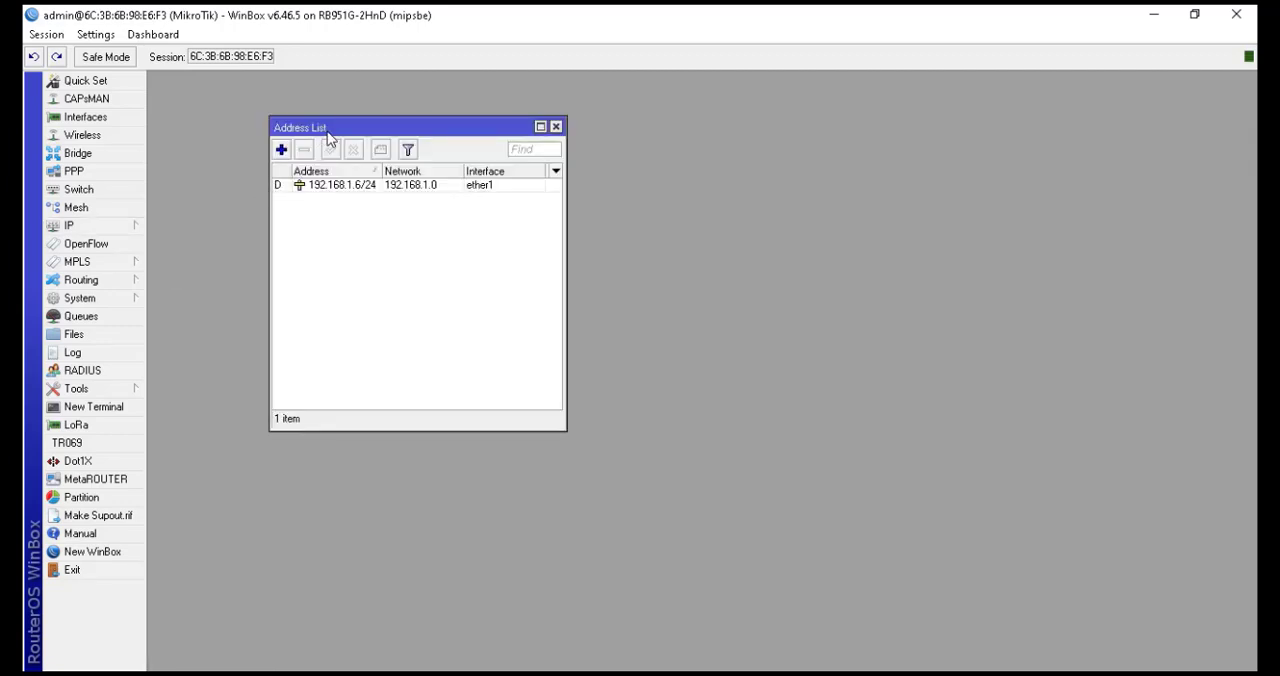
pyautogui.moveTo(327, 128); pyautogui.dragTo(543, 194)
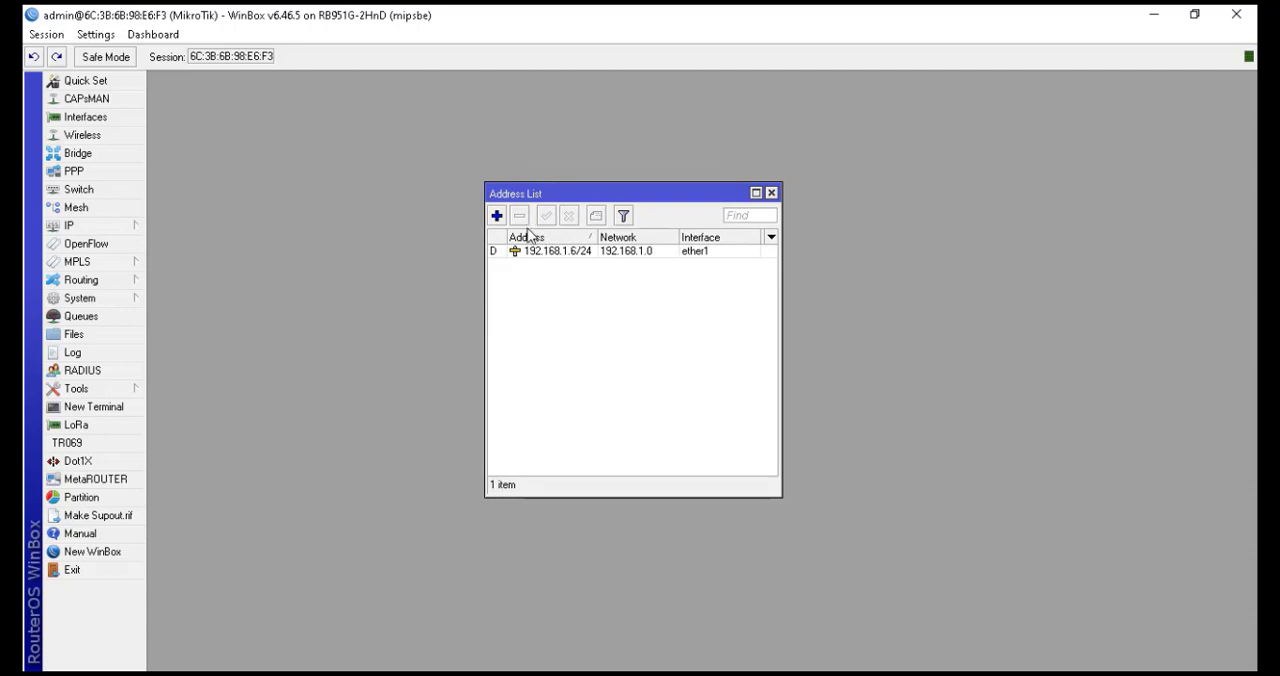
pyautogui.click(496, 218)
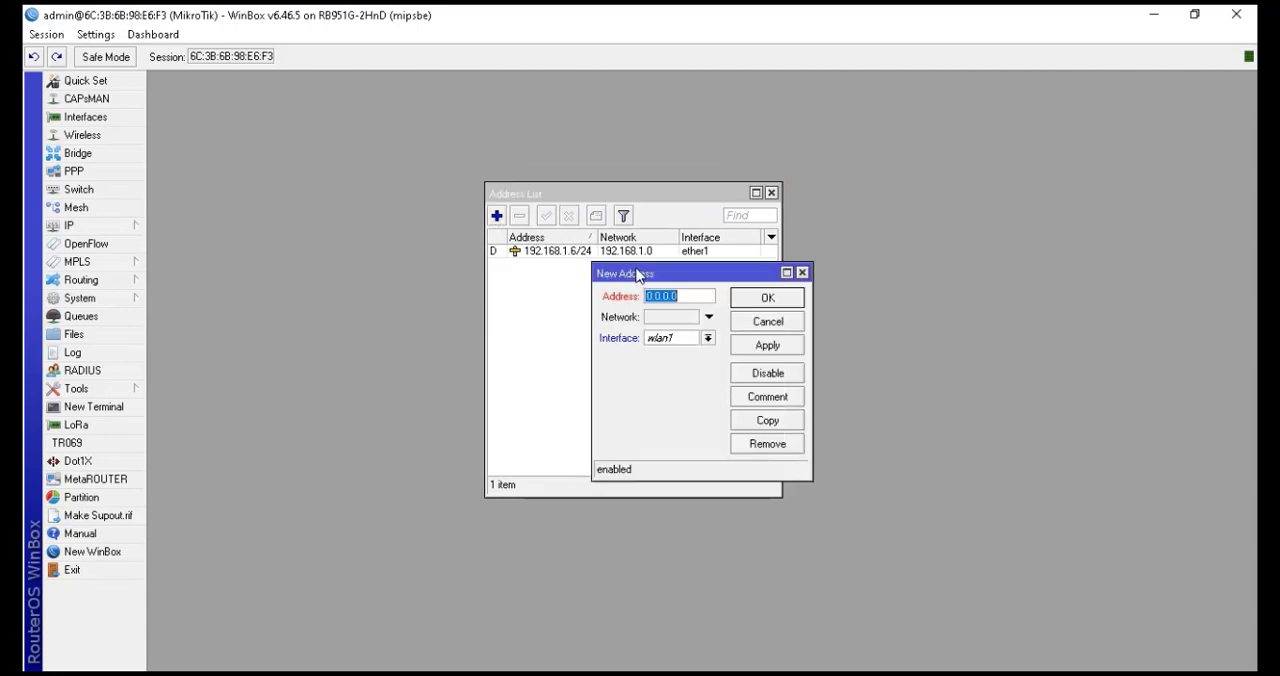
pyautogui.moveTo(636, 275); pyautogui.dragTo(596, 313)
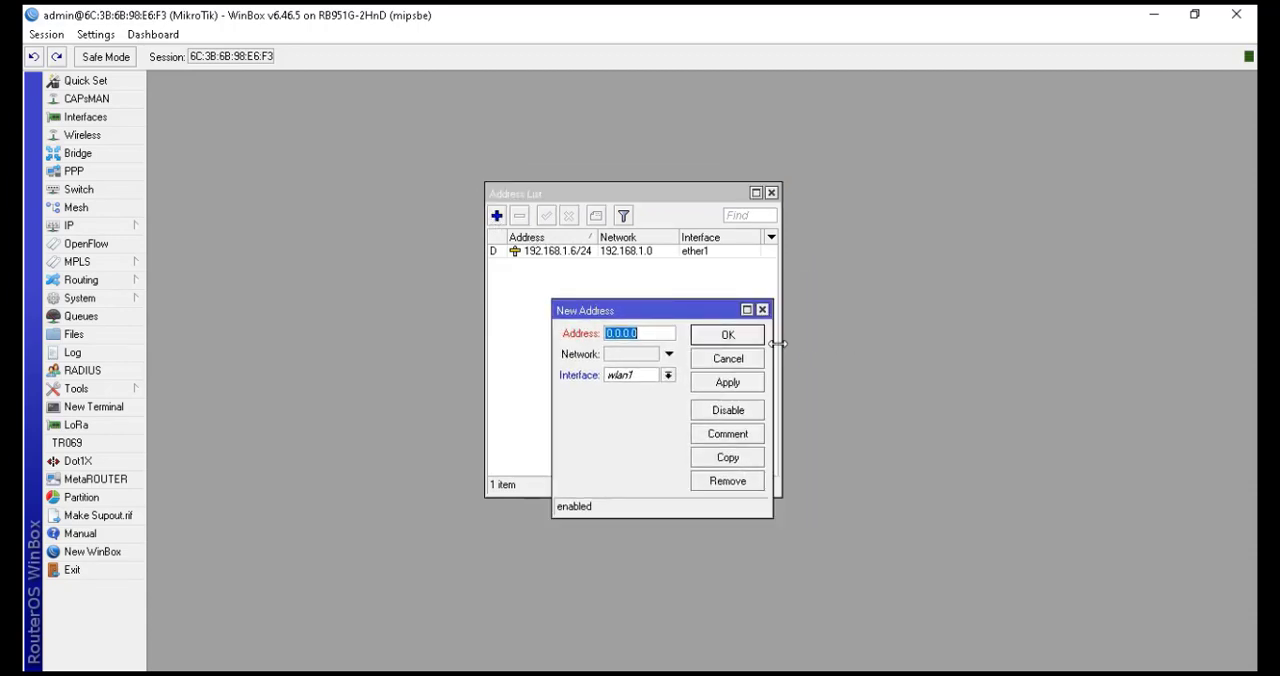
pyautogui.moveTo(775, 345); pyautogui.dragTo(871, 345)
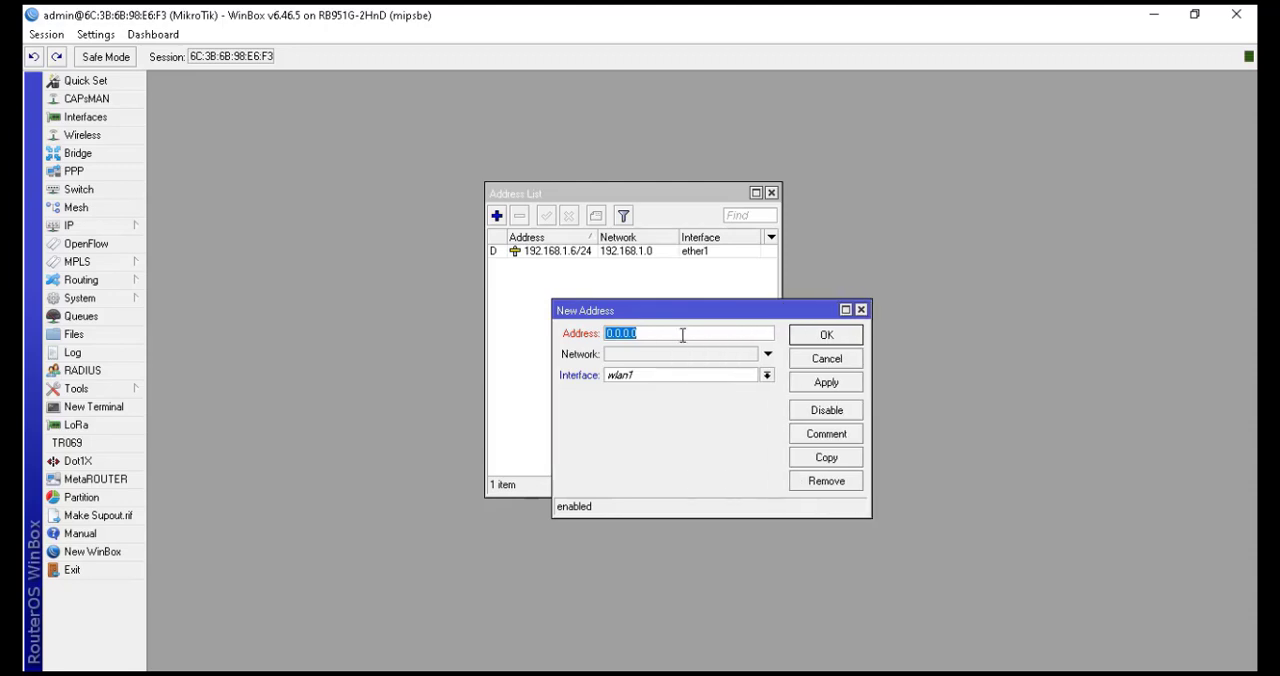
pyautogui.write('192.168.102.1/24')
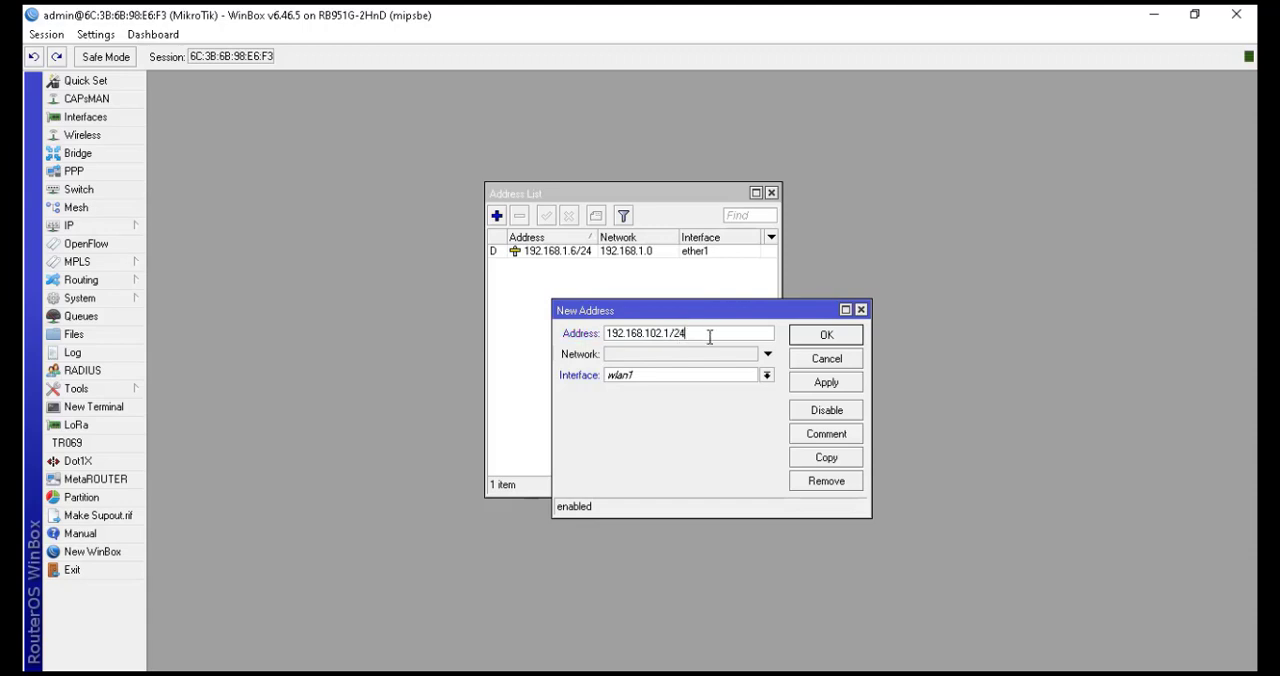
pyautogui.click(766, 376)
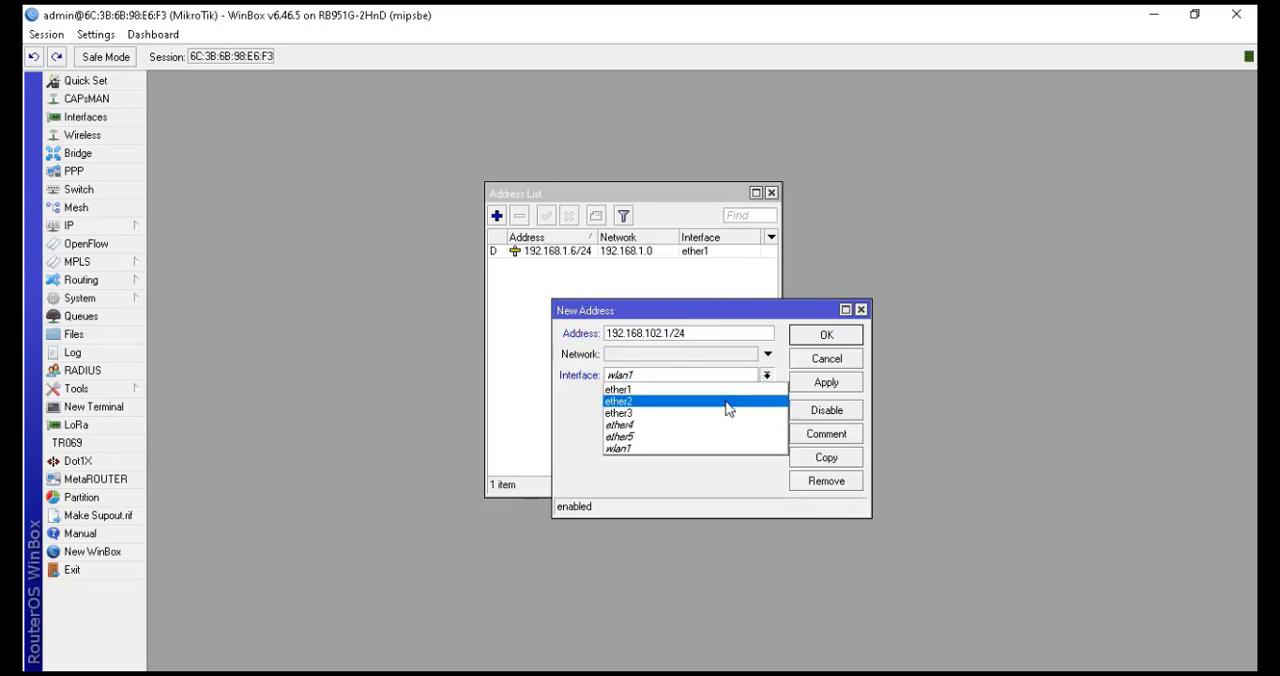
pyautogui.click(727, 403)
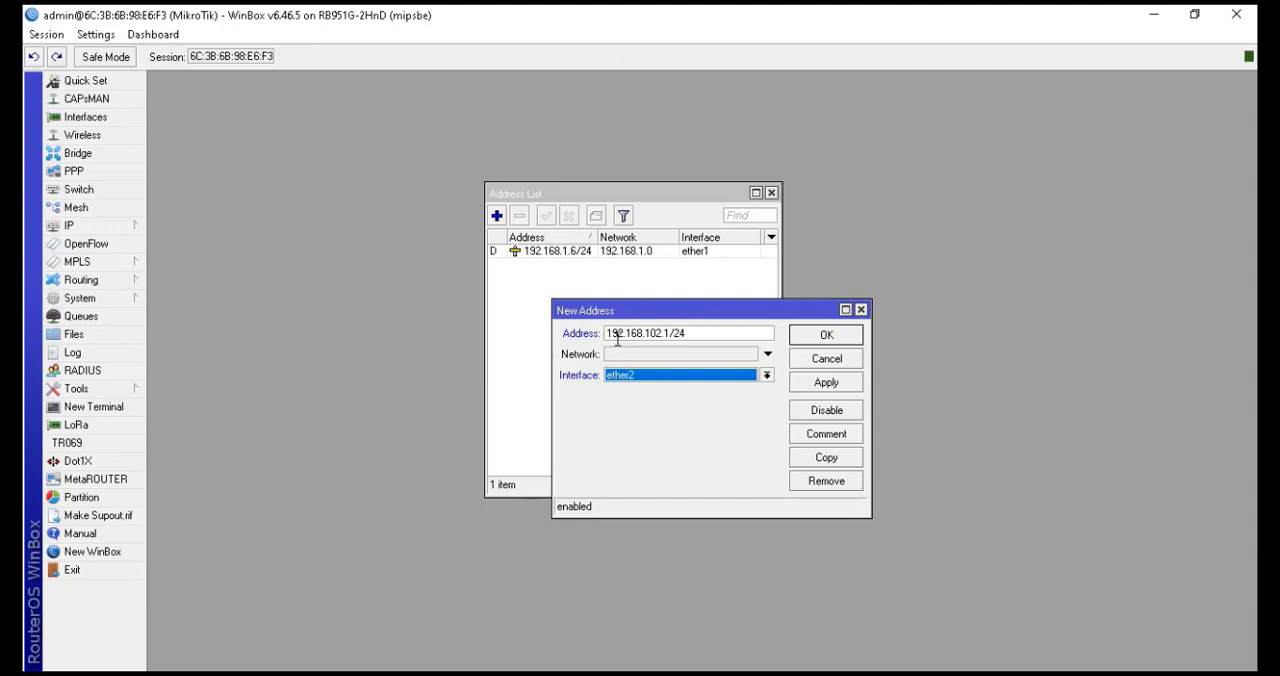
pyautogui.click(809, 340)
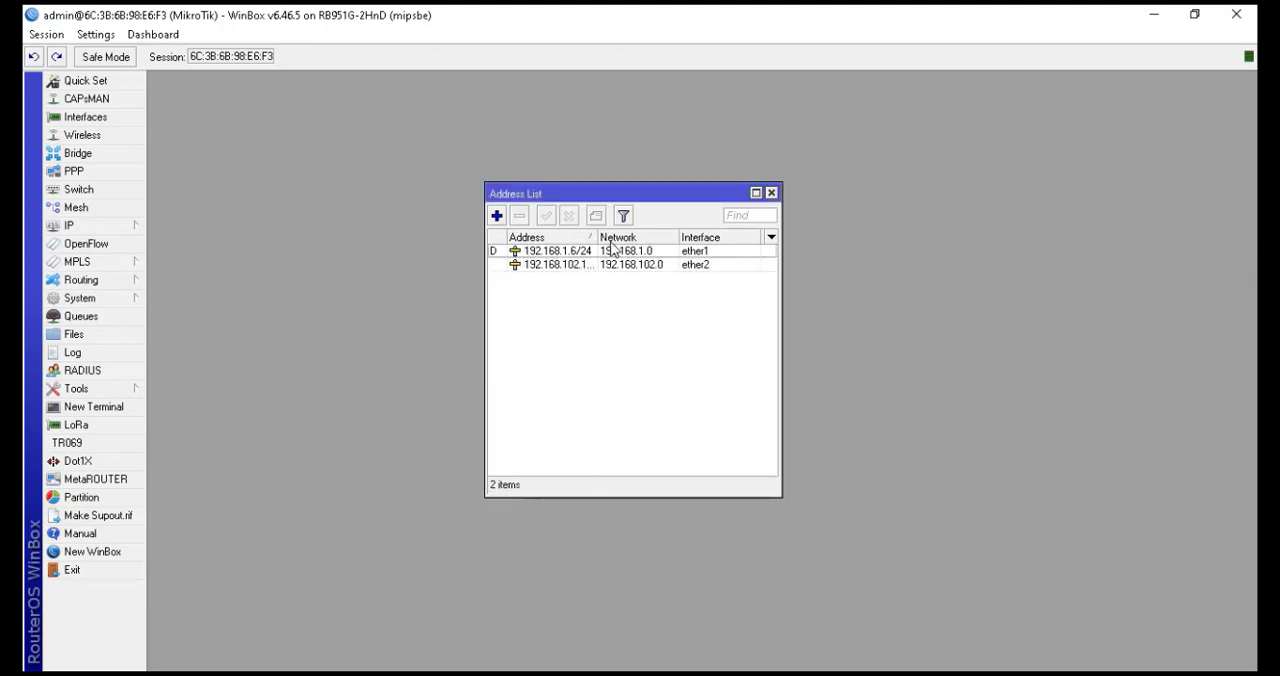
# Add the IP address 192.168.103.1/24 on interface ether3
pyautogui.moveTo(598, 238); pyautogui.dragTo(607, 238)
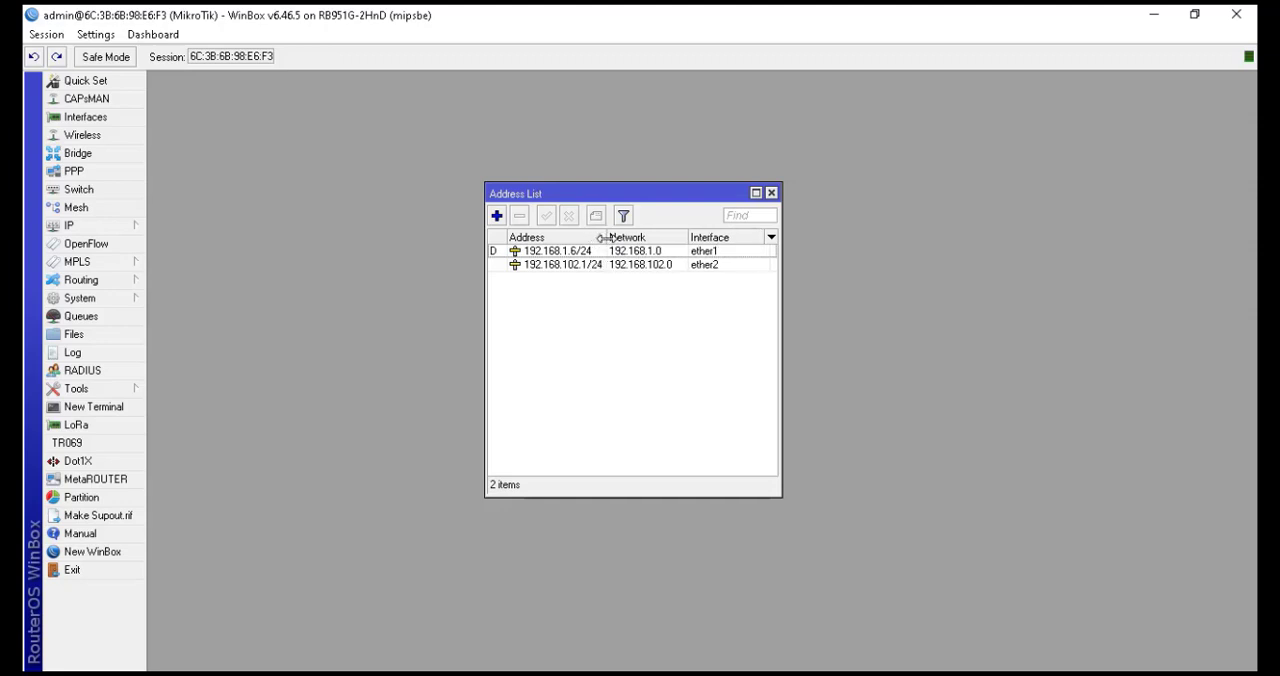
pyautogui.click(498, 216)
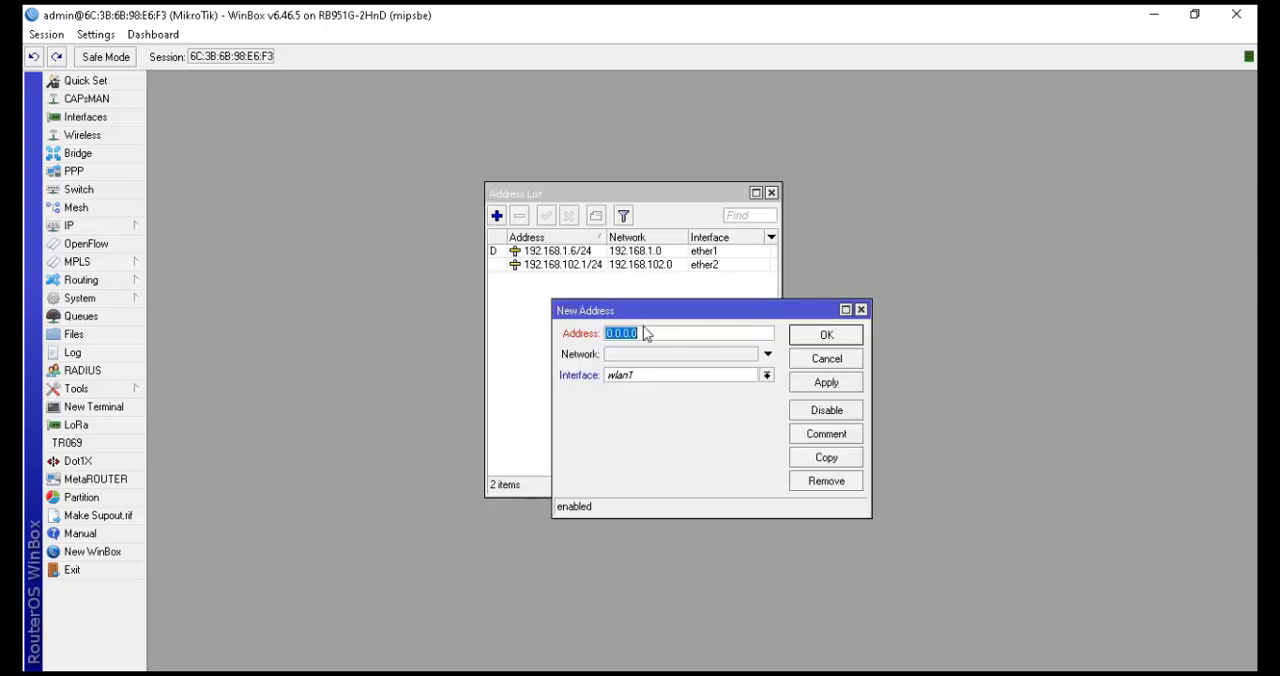
pyautogui.write('192.168.103.1/24')
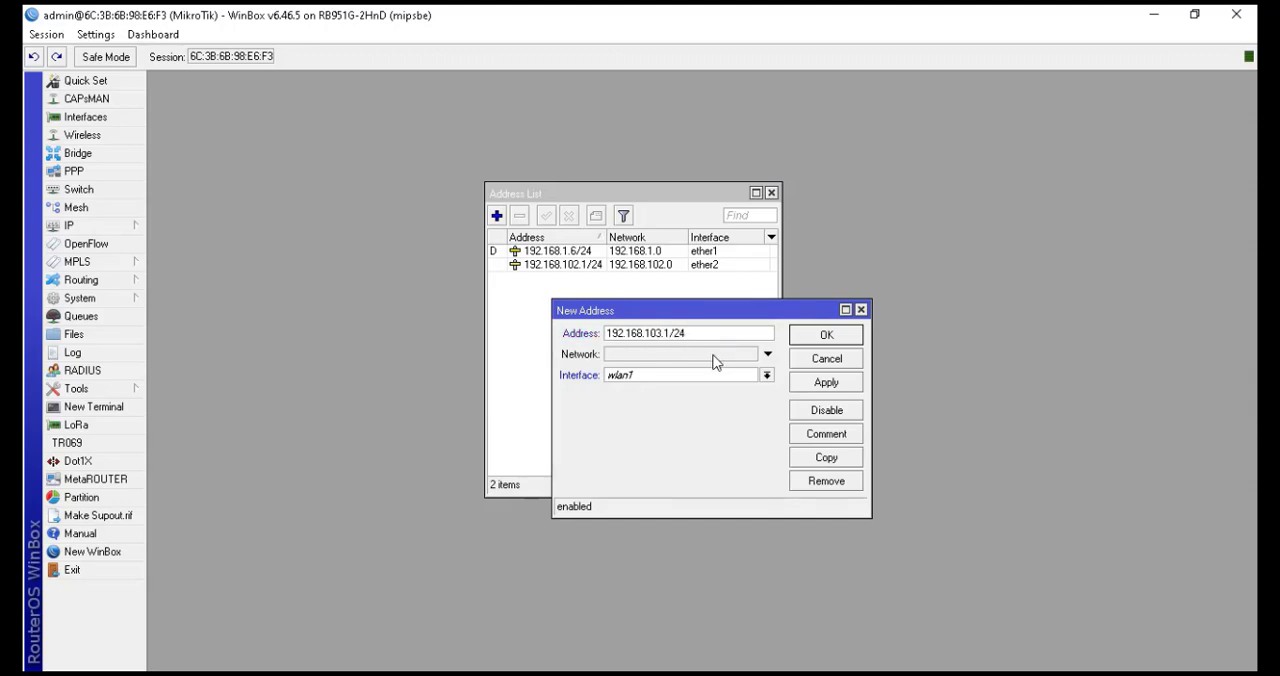
pyautogui.click(684, 379)
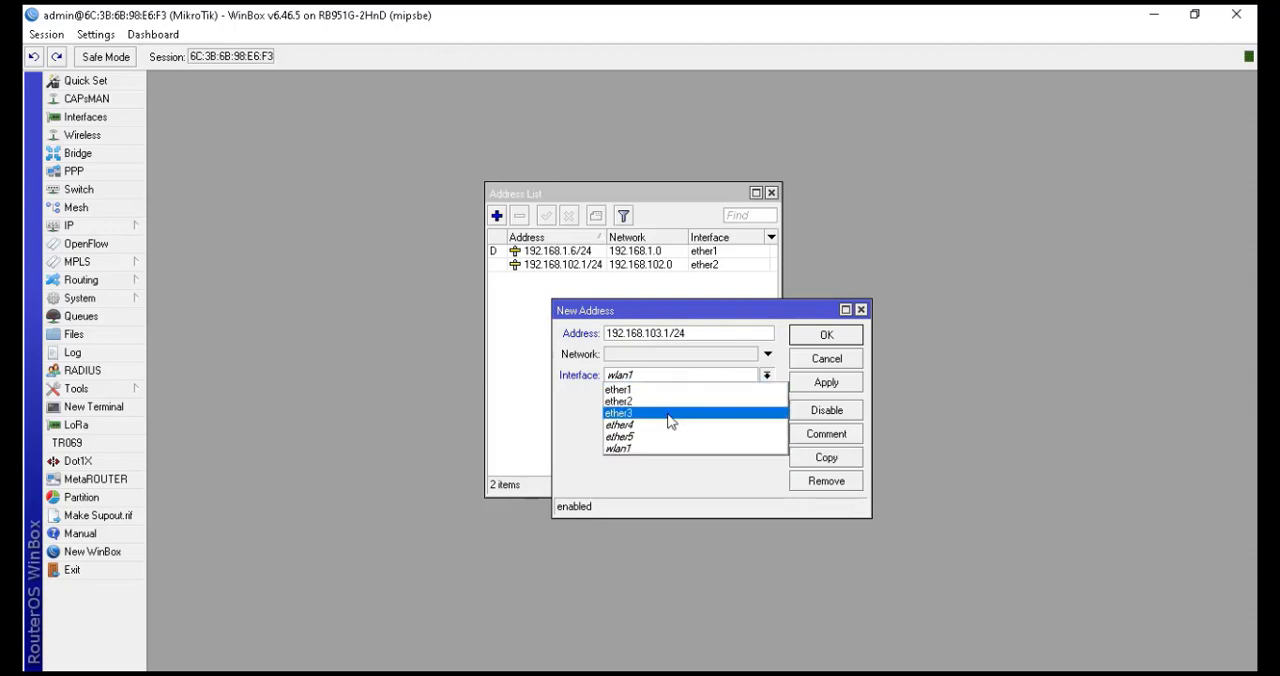
pyautogui.click(669, 415)
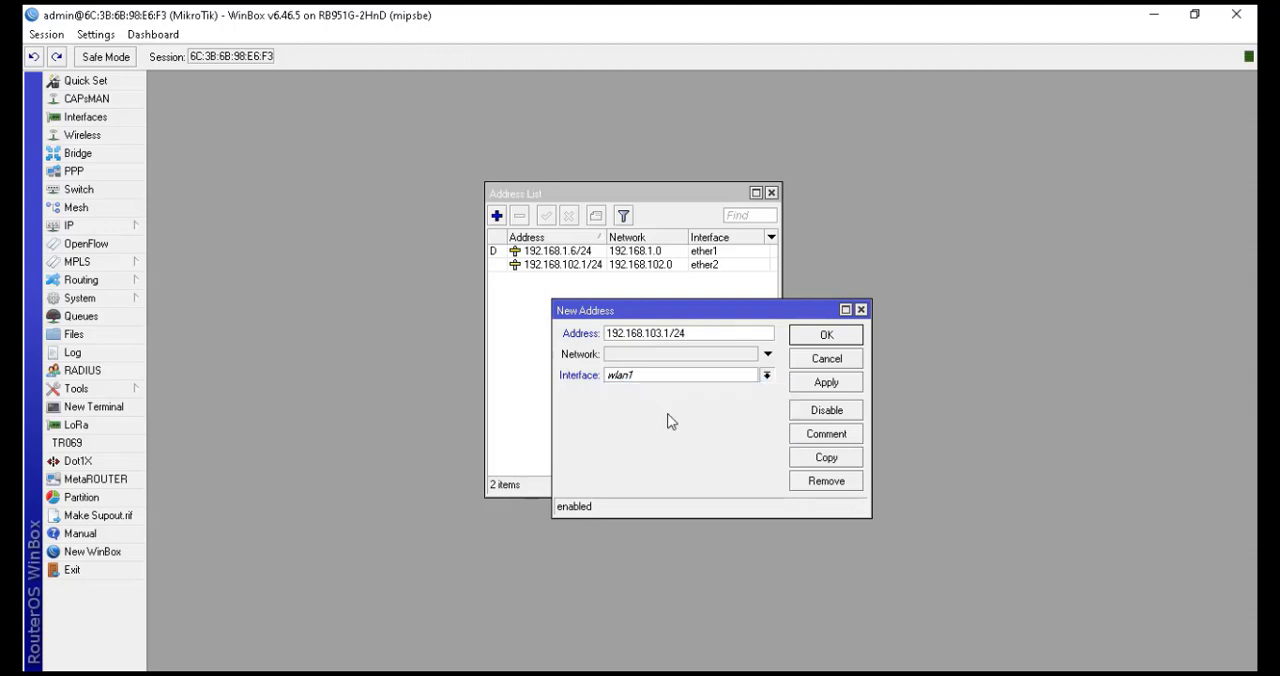
pyautogui.click(813, 344)
# Add the IP address 192.168.104.1/24 on interface ether4
pyautogui.click(497, 216)
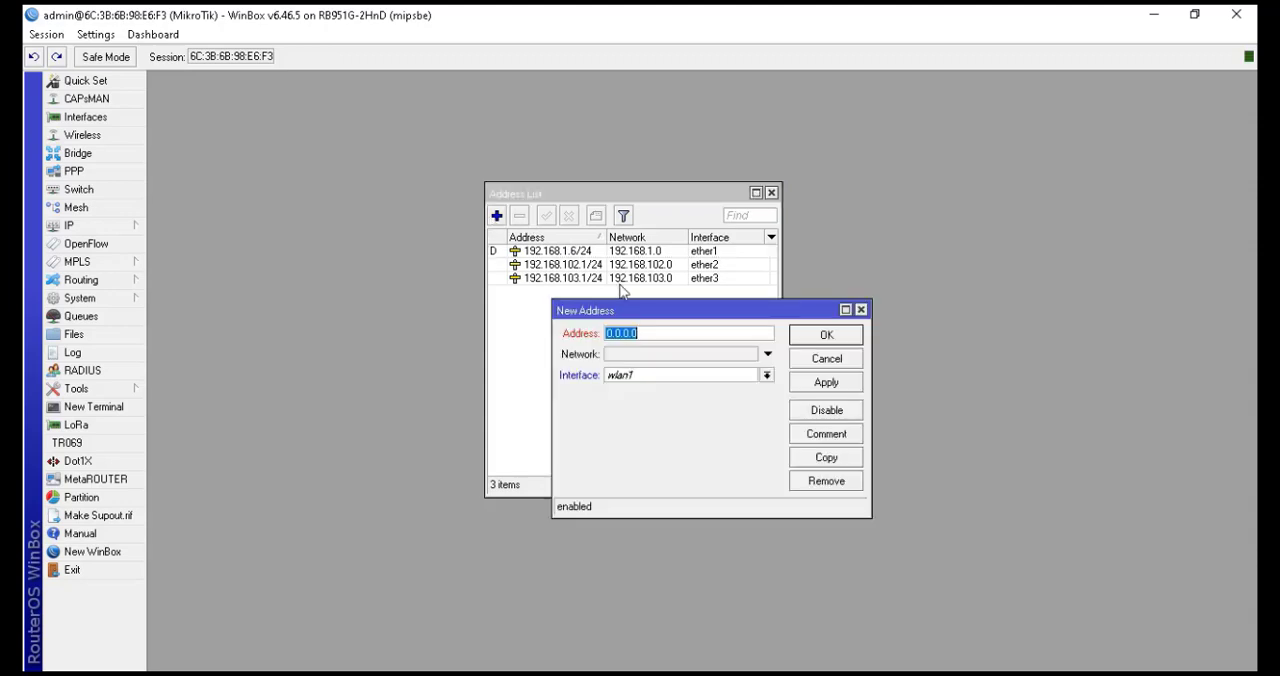
pyautogui.write('192.168.104.1/24')
pyautogui.click(674, 380)
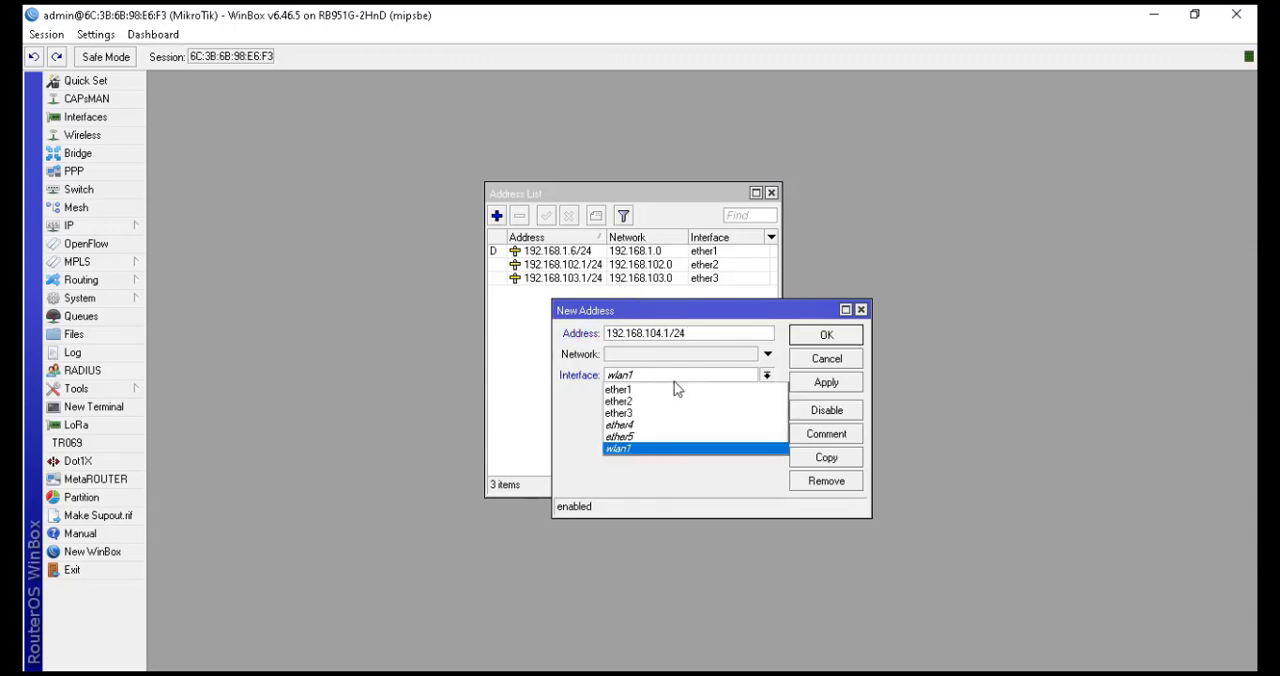
pyautogui.click(664, 432)
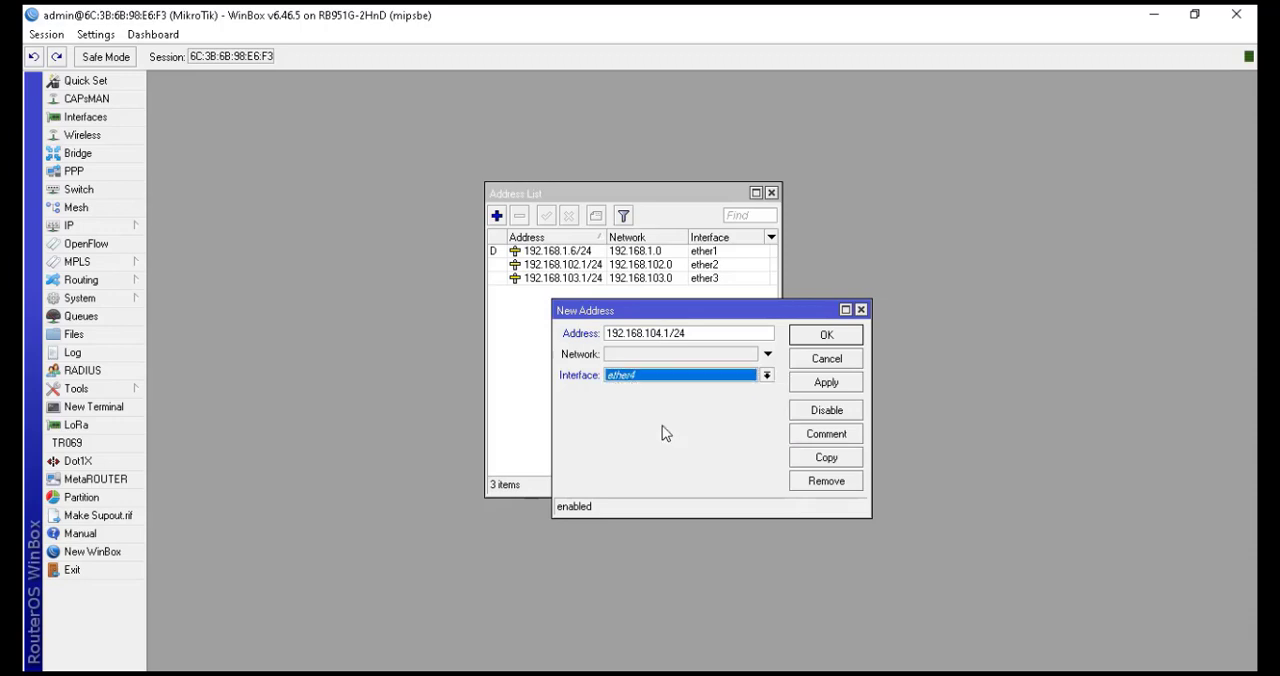
pyautogui.click(806, 338)
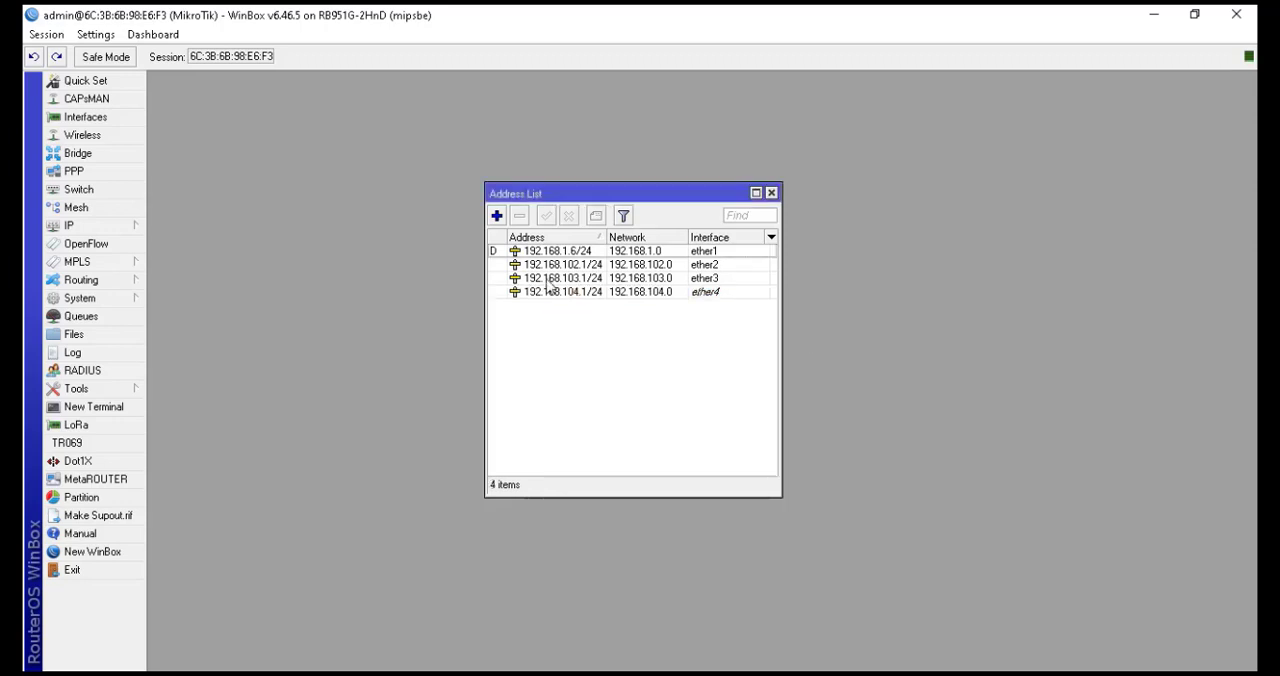
# Add the IP address 192.168.105.1/24 on interface ether5
pyautogui.click(497, 217)
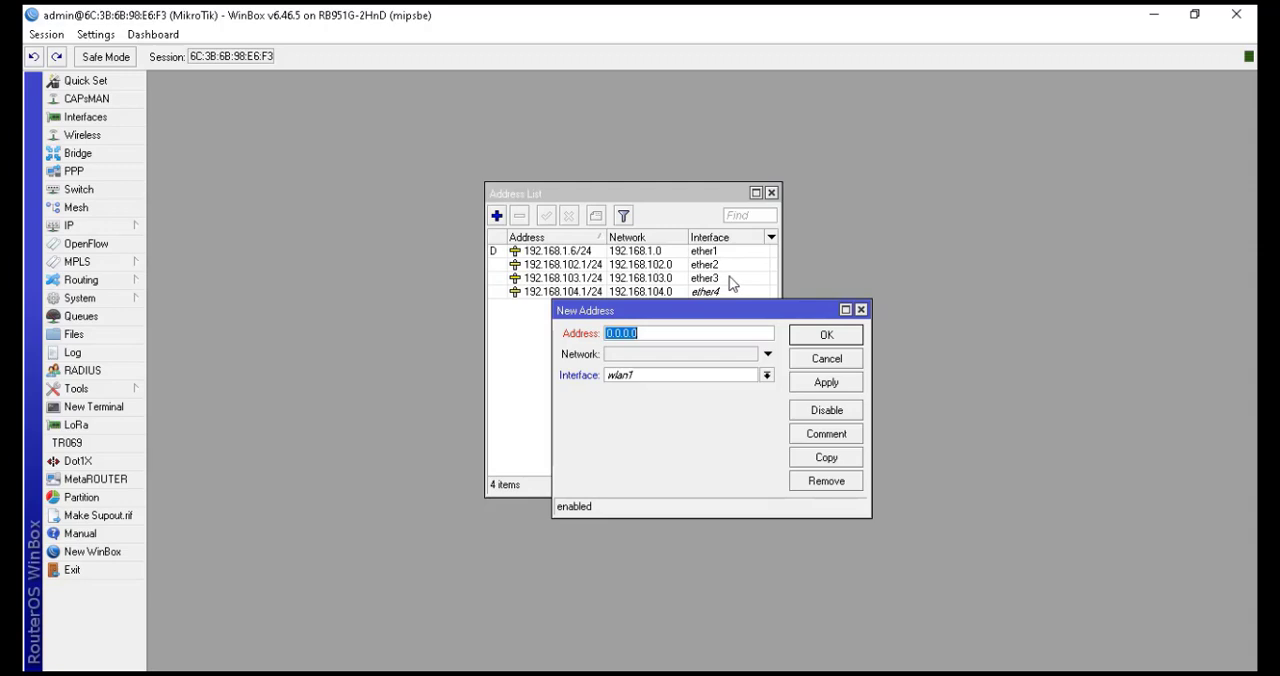
pyautogui.write('192.168.105.1/')
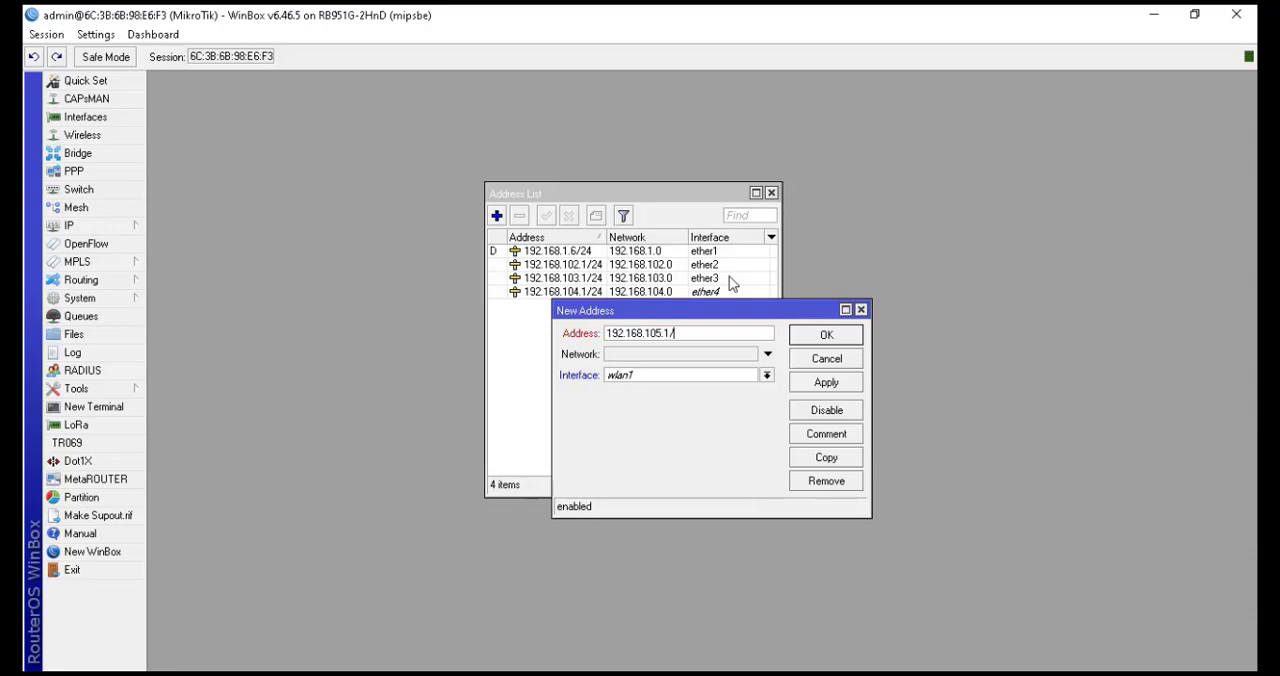
pyautogui.write('24')
pyautogui.click(695, 374)
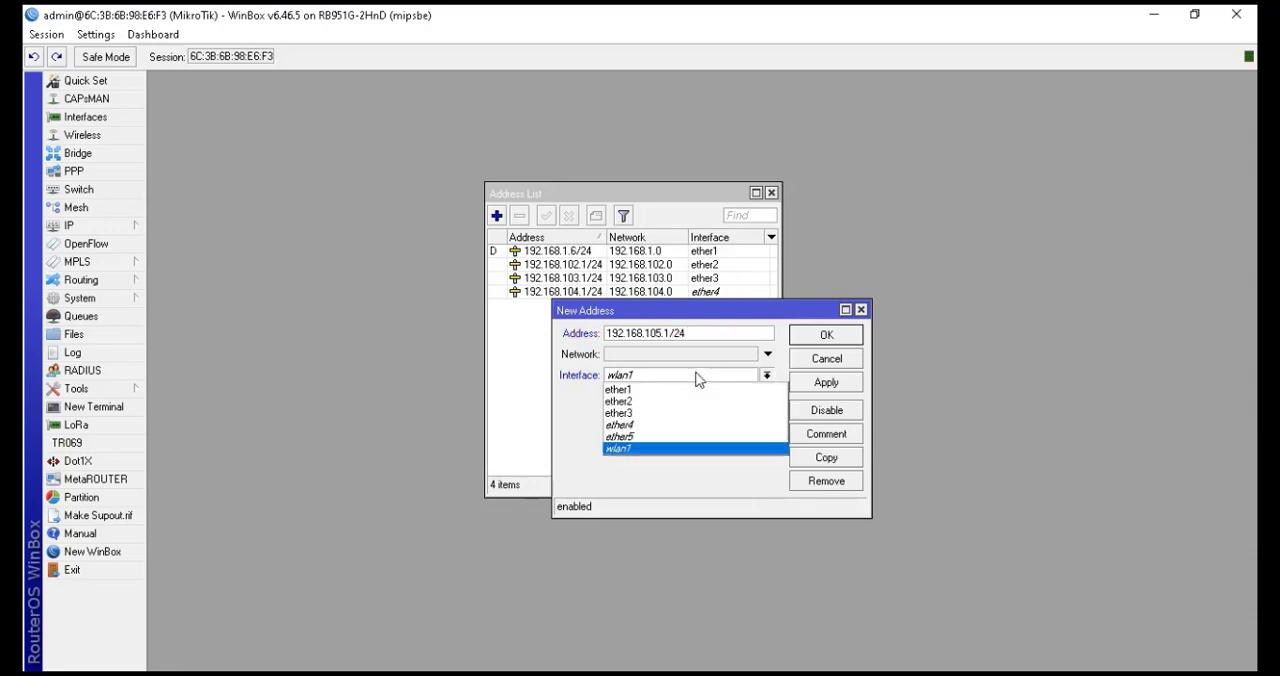
pyautogui.click(675, 437)
pyautogui.click(826, 338)
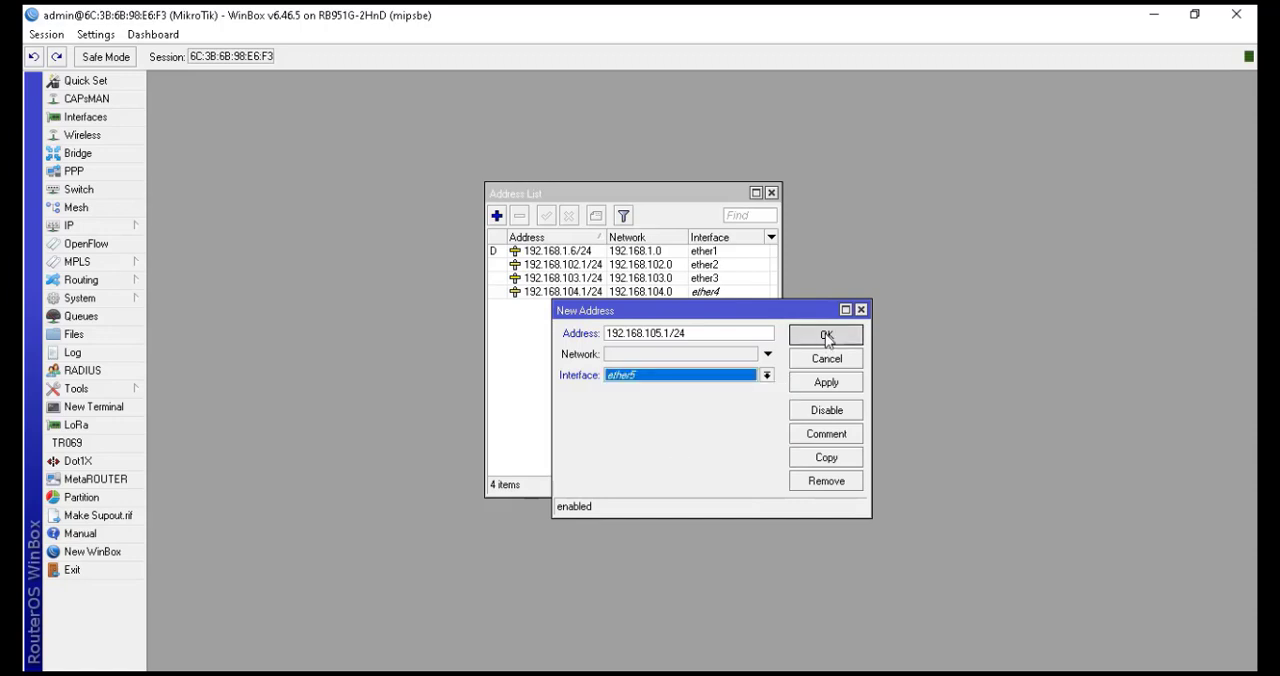
# Add the IP address 192.168.106.1/24 on interface wlan1 and close the address list
pyautogui.click(496, 218)
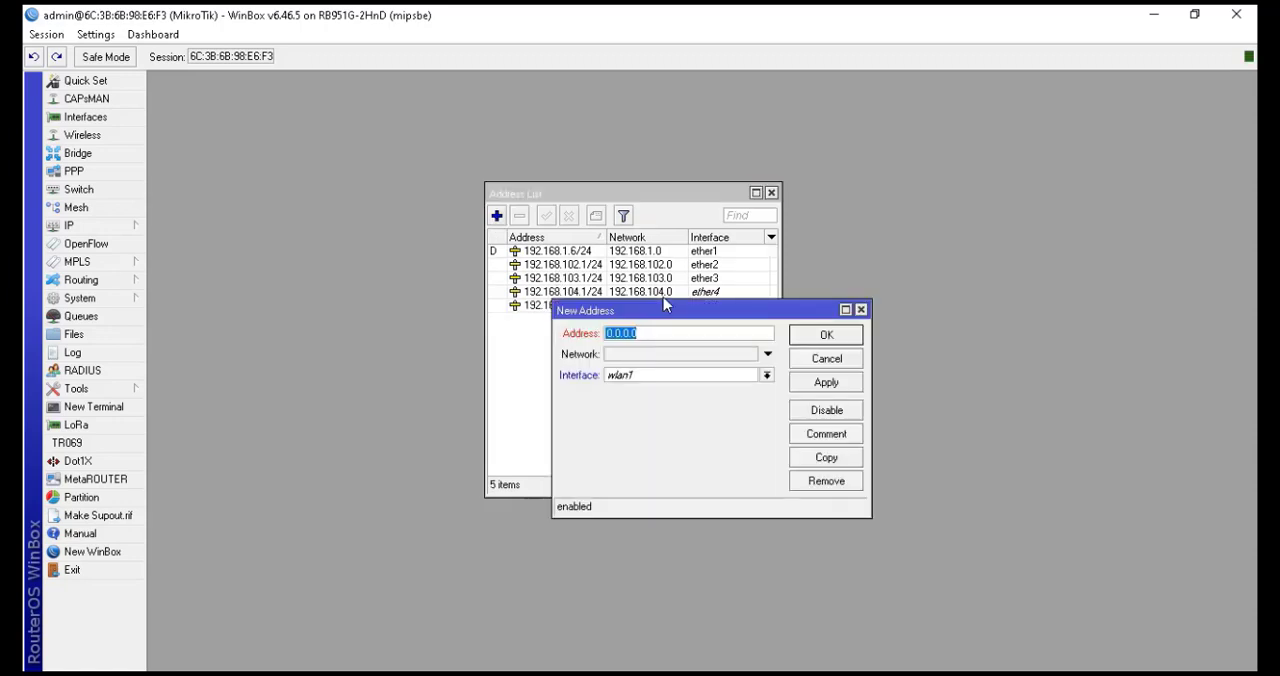
pyautogui.write('192.168.106.1/24')
pyautogui.click(688, 378)
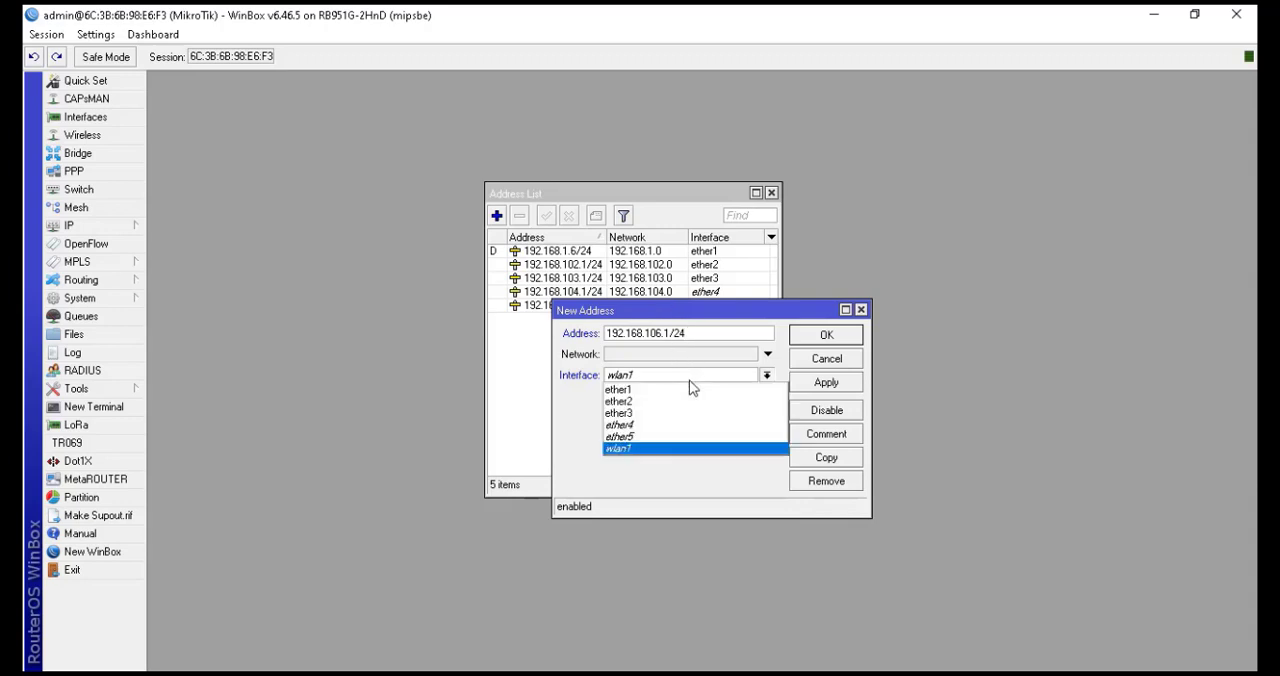
pyautogui.click(664, 446)
pyautogui.click(818, 335)
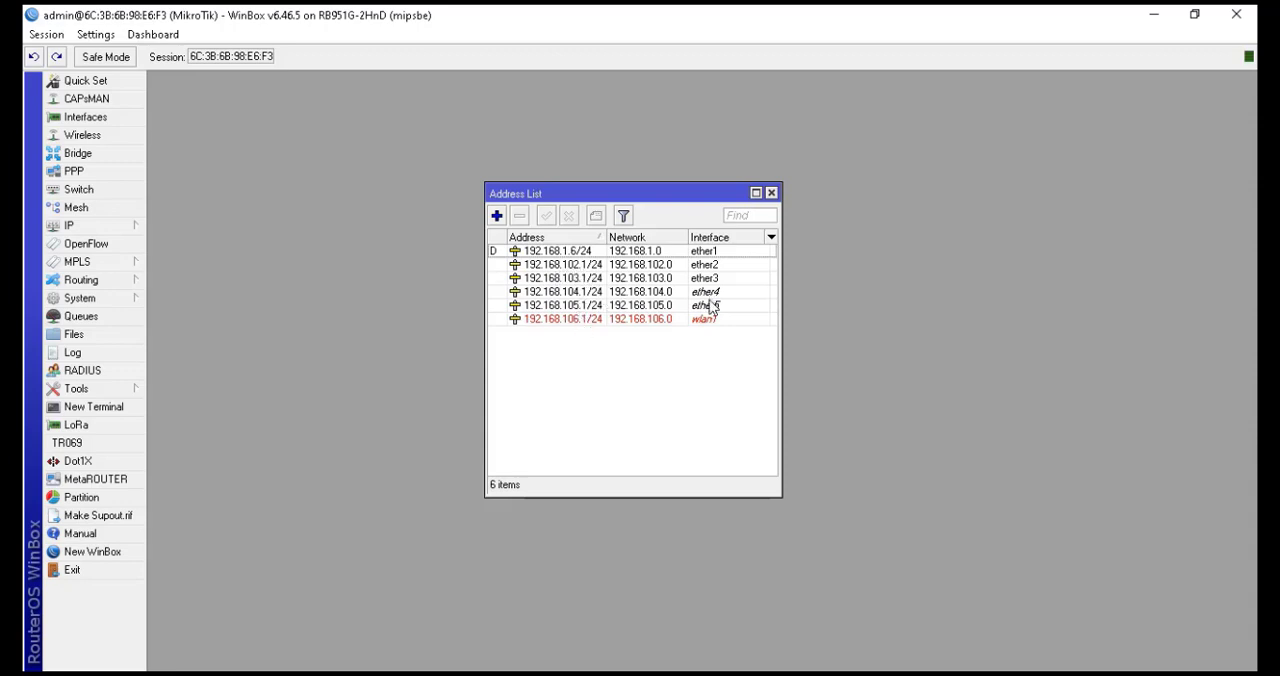
pyautogui.click(771, 193)
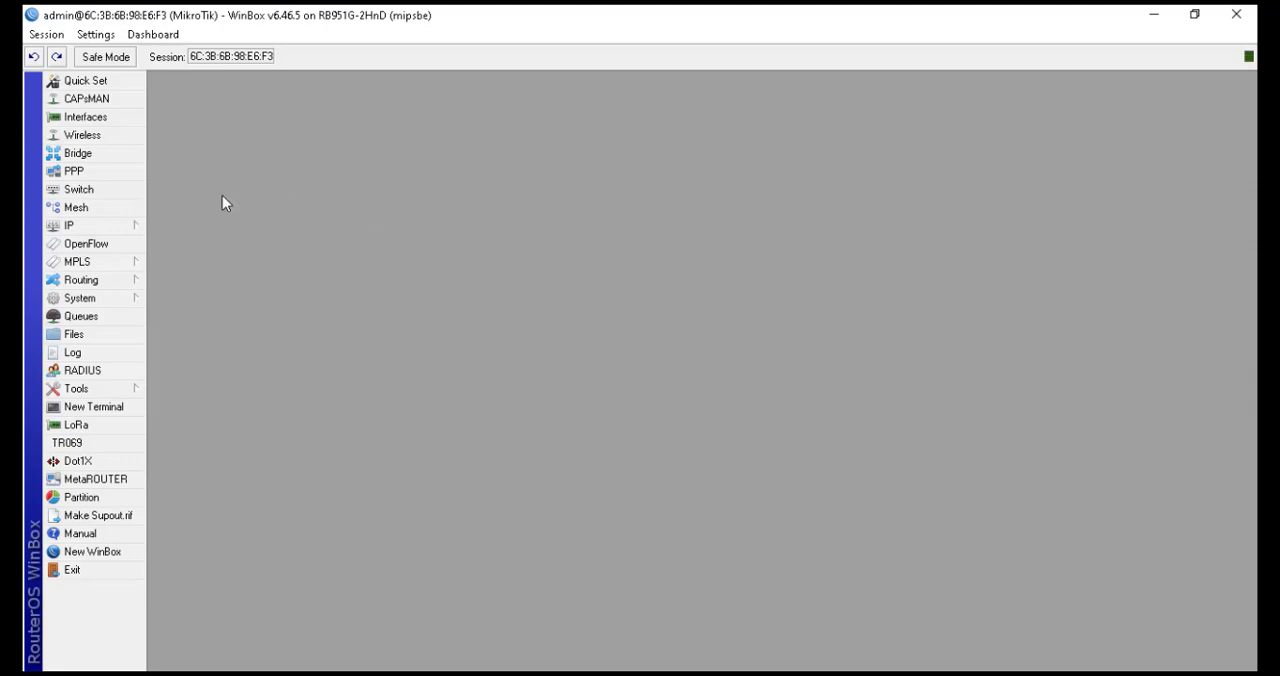
# Create a new firewall NAT rule in the srcnat chain with out interface ether1
pyautogui.click(126, 227)
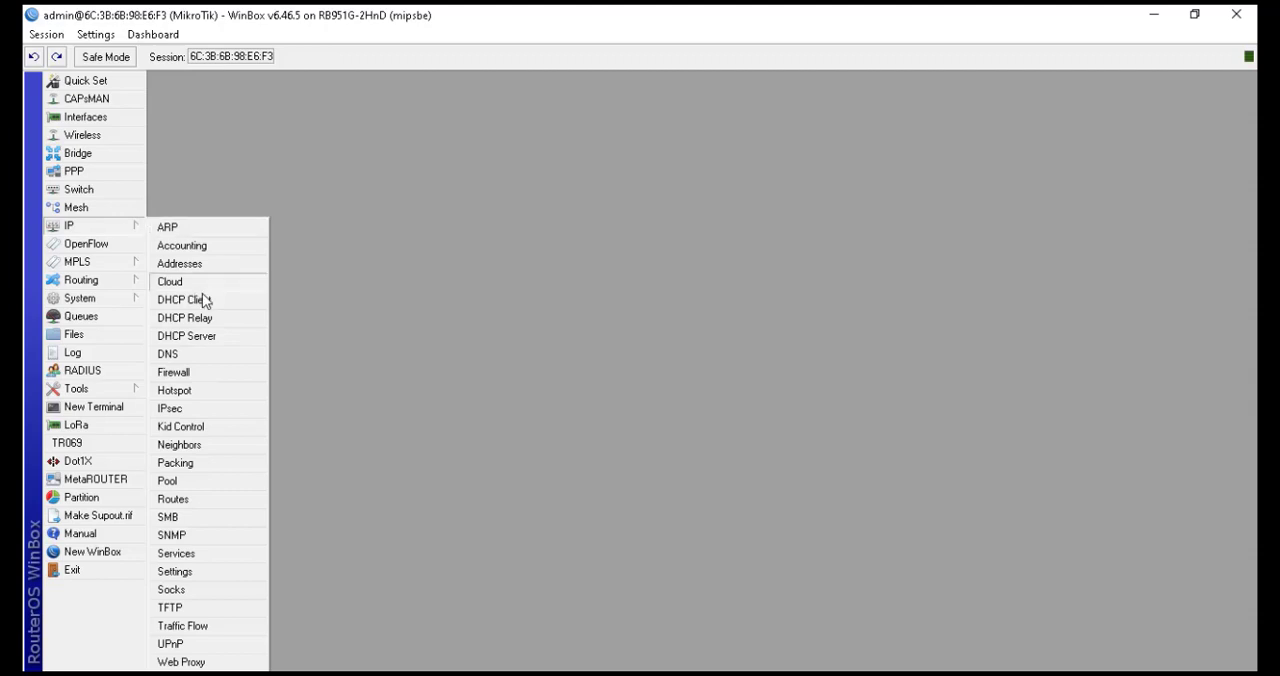
pyautogui.click(216, 372)
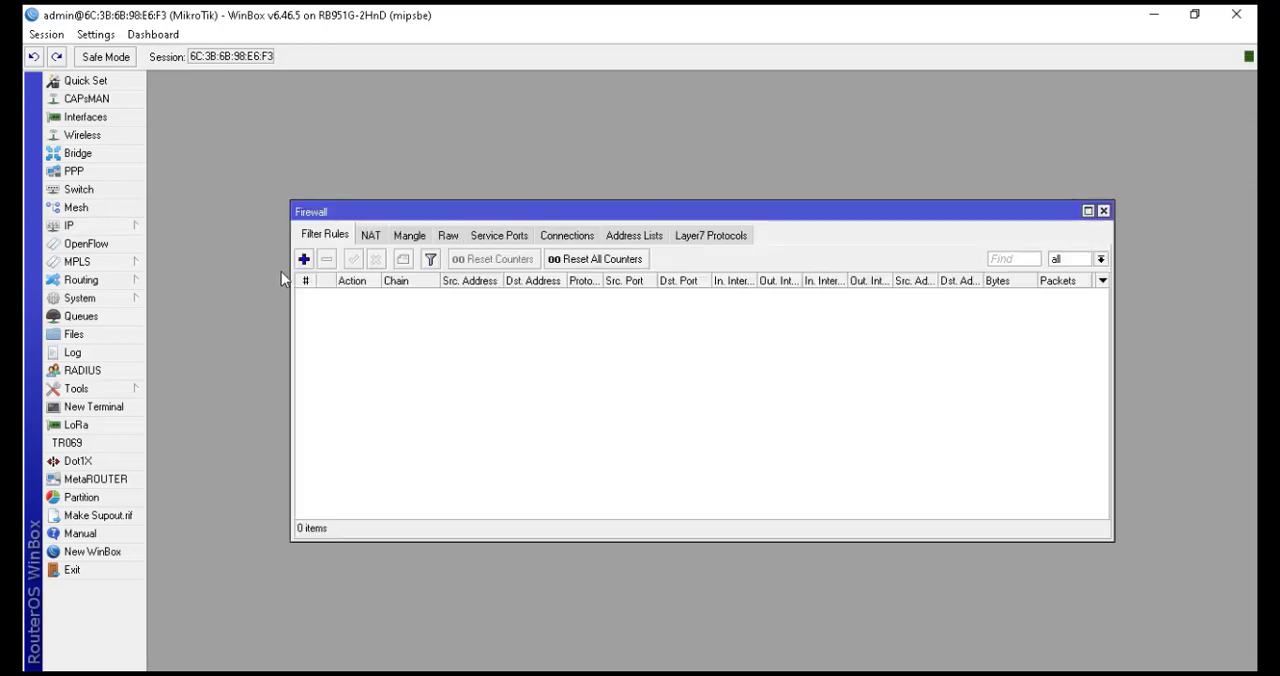
pyautogui.click(370, 236)
pyautogui.click(370, 236)
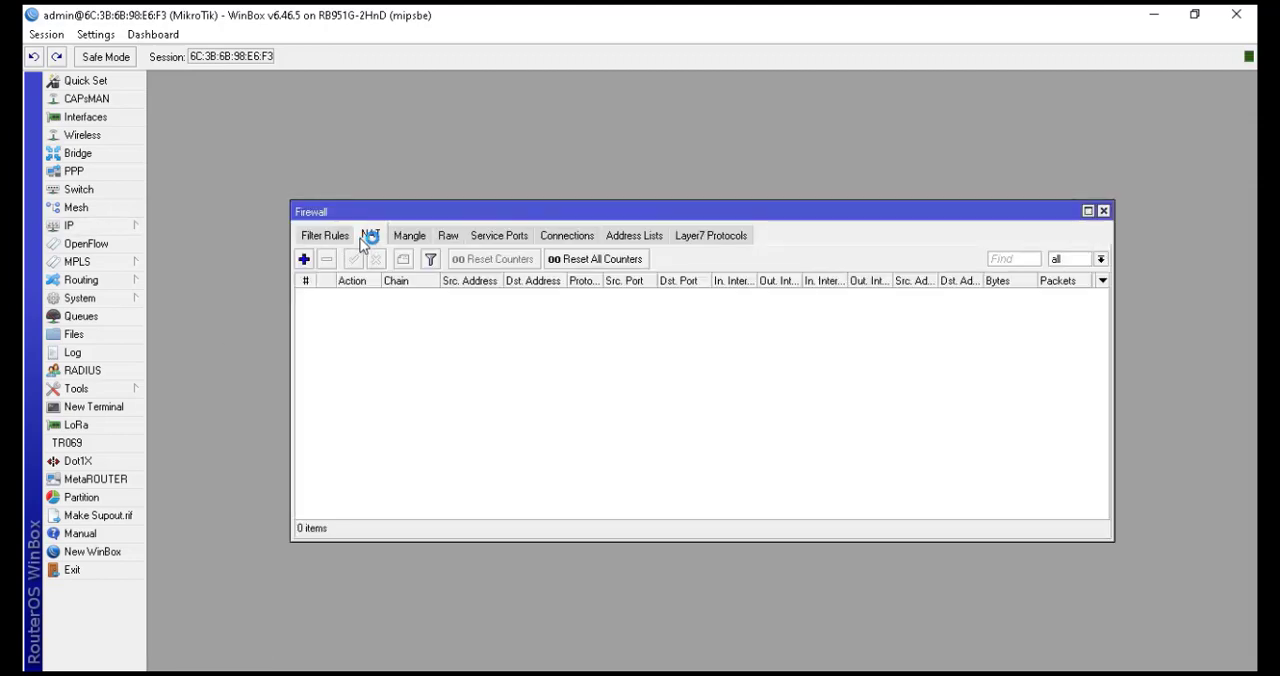
pyautogui.click(305, 260)
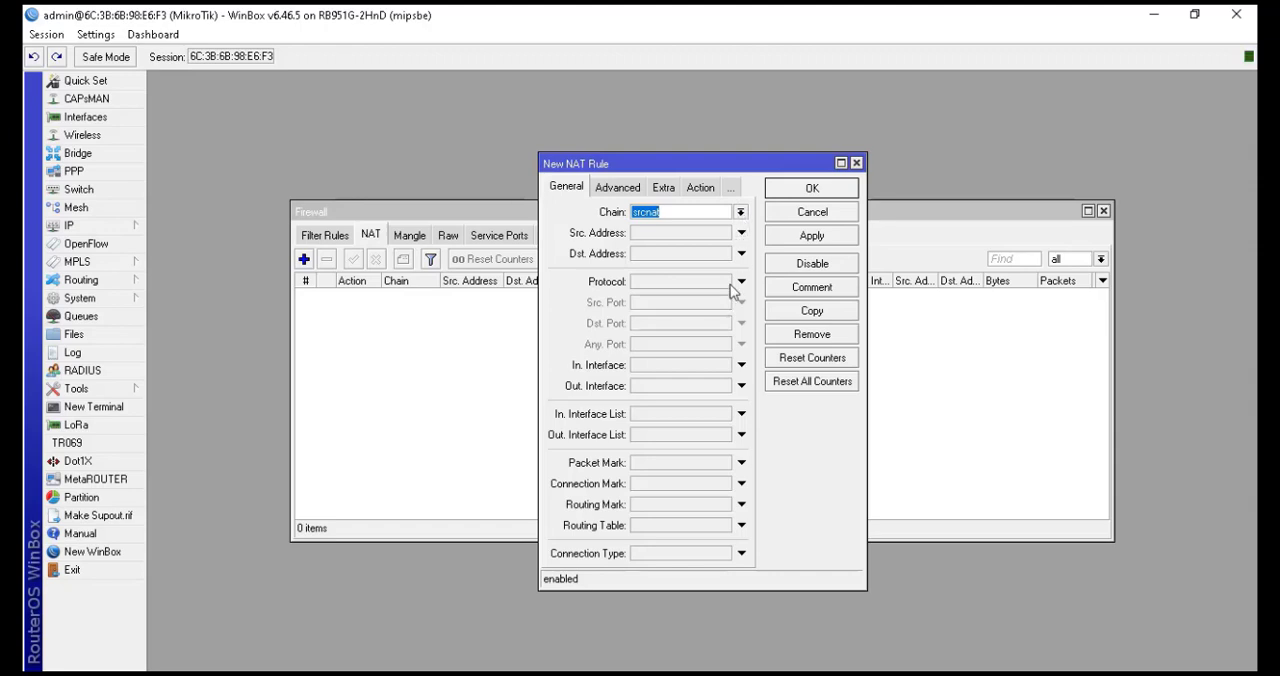
pyautogui.click(742, 386)
pyautogui.click(729, 387)
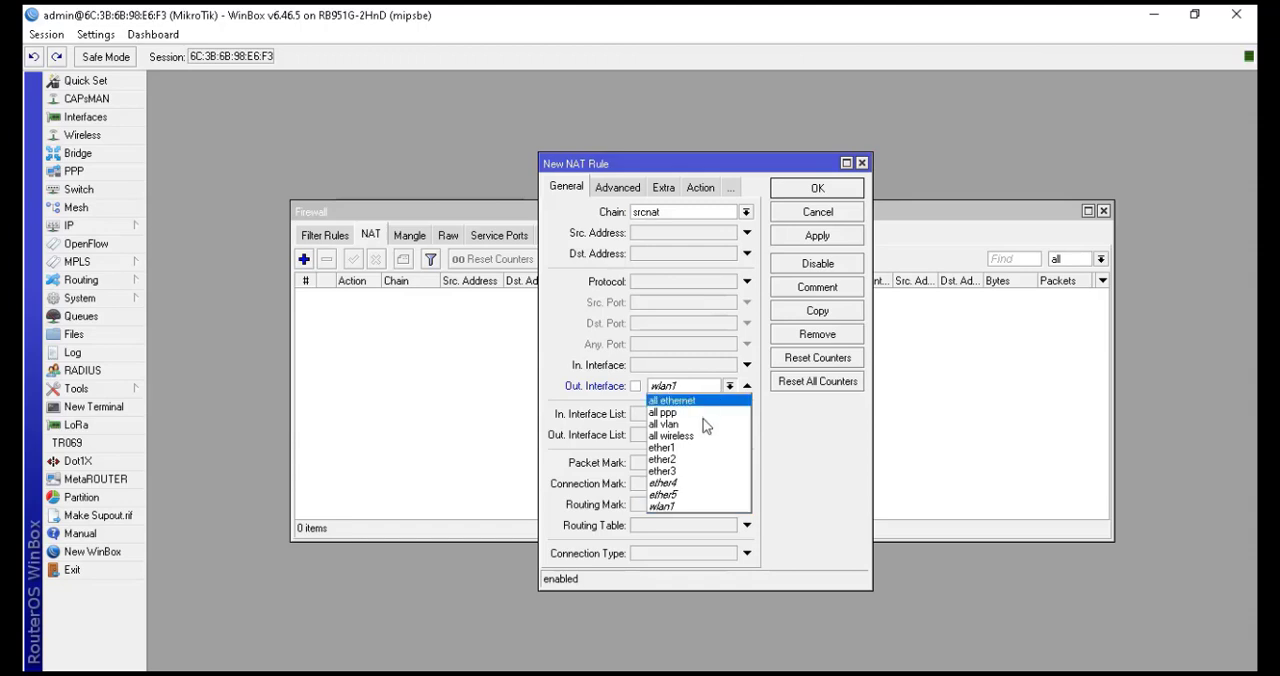
pyautogui.click(701, 450)
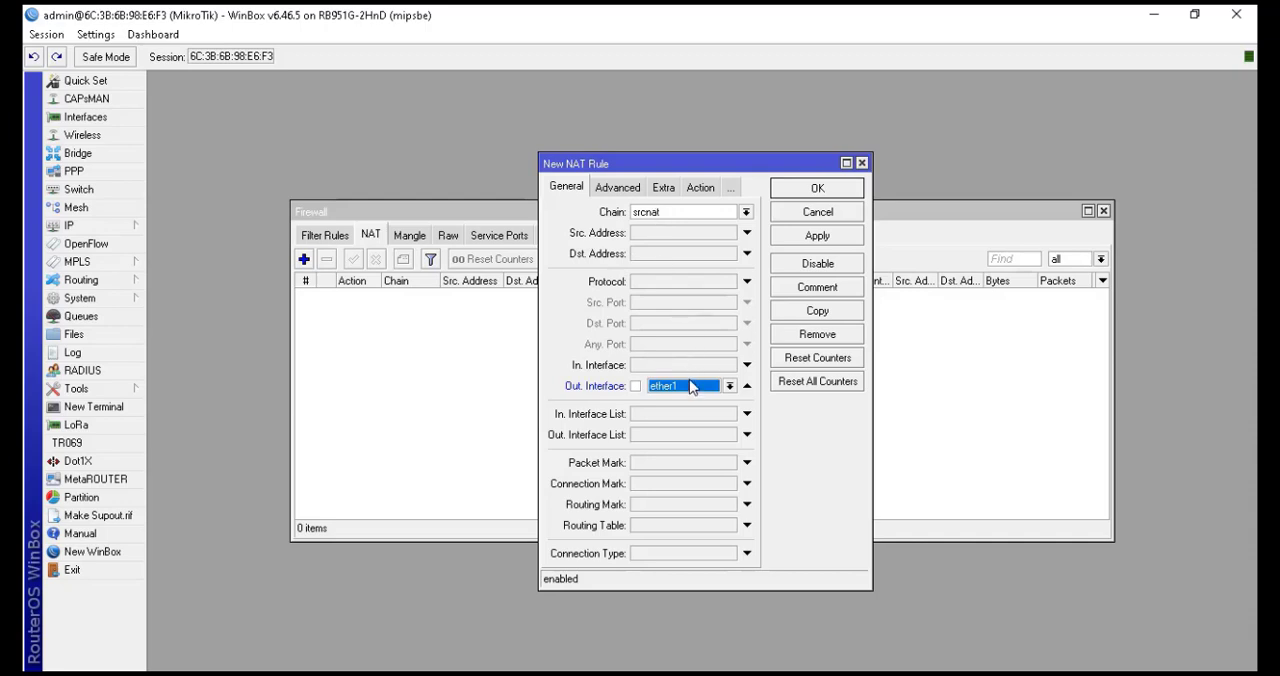
# Set the new NAT rule's action to masquerade, save the rule and close the firewall window
pyautogui.click(690, 188)
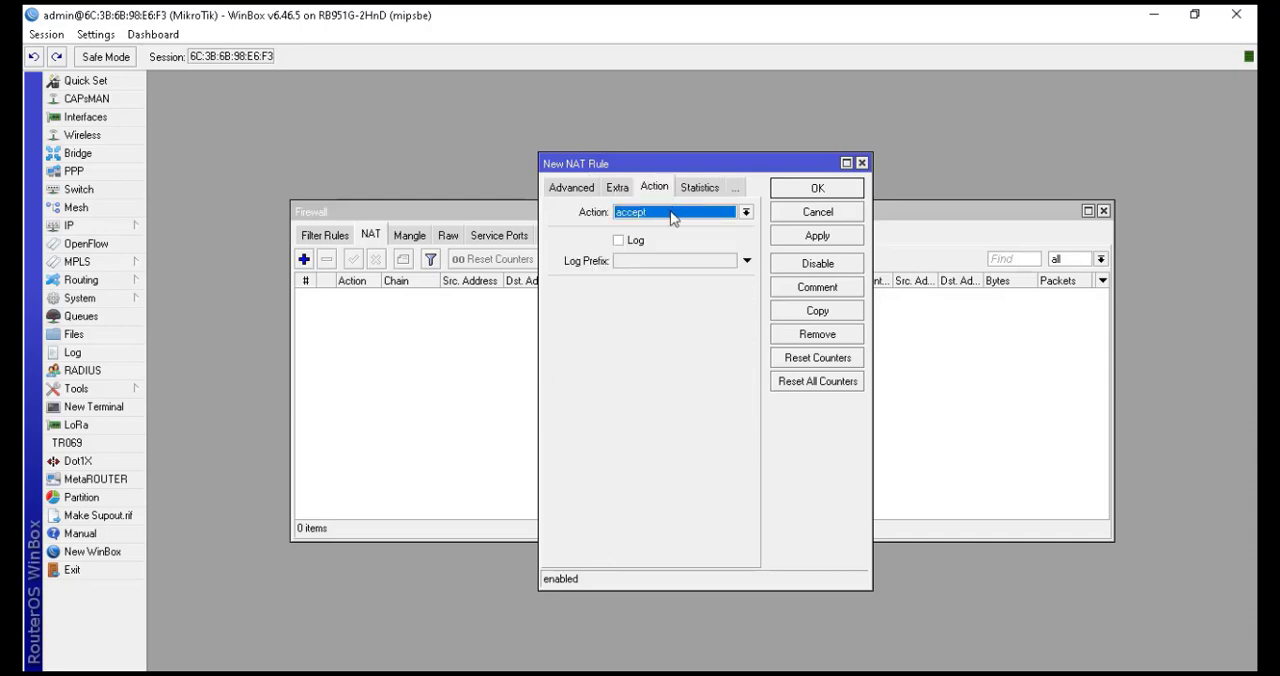
pyautogui.click(671, 216)
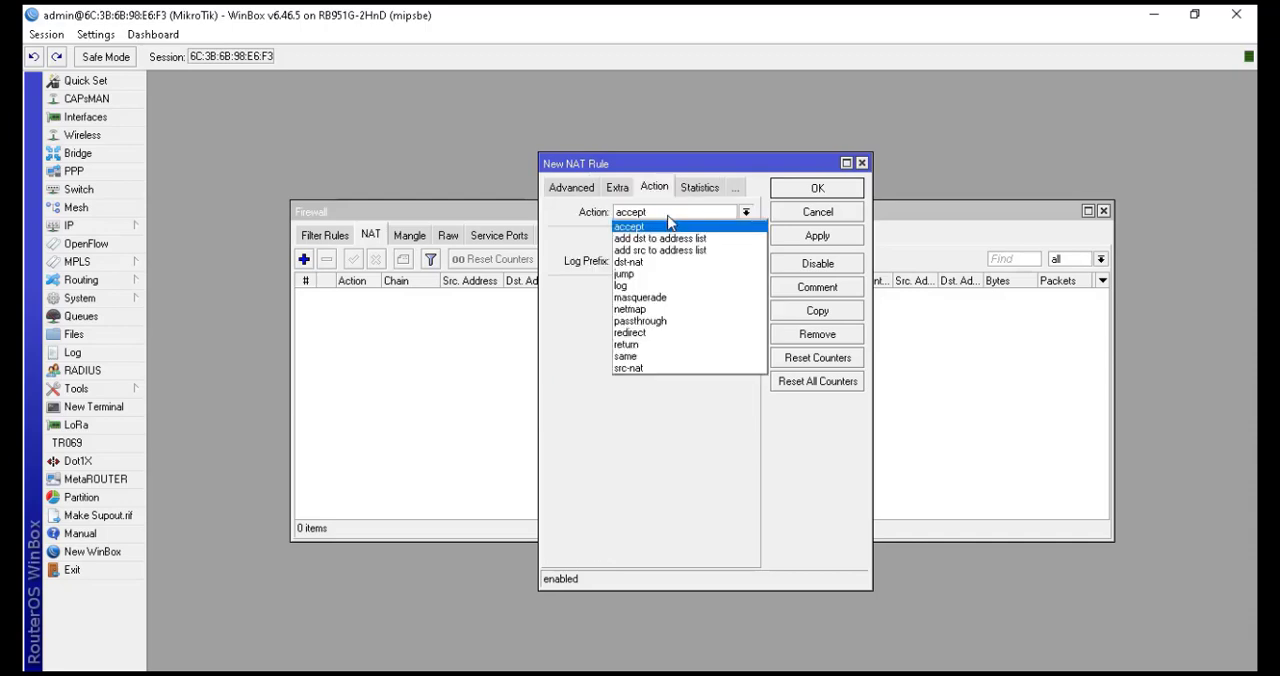
pyautogui.click(670, 298)
pyautogui.click(836, 194)
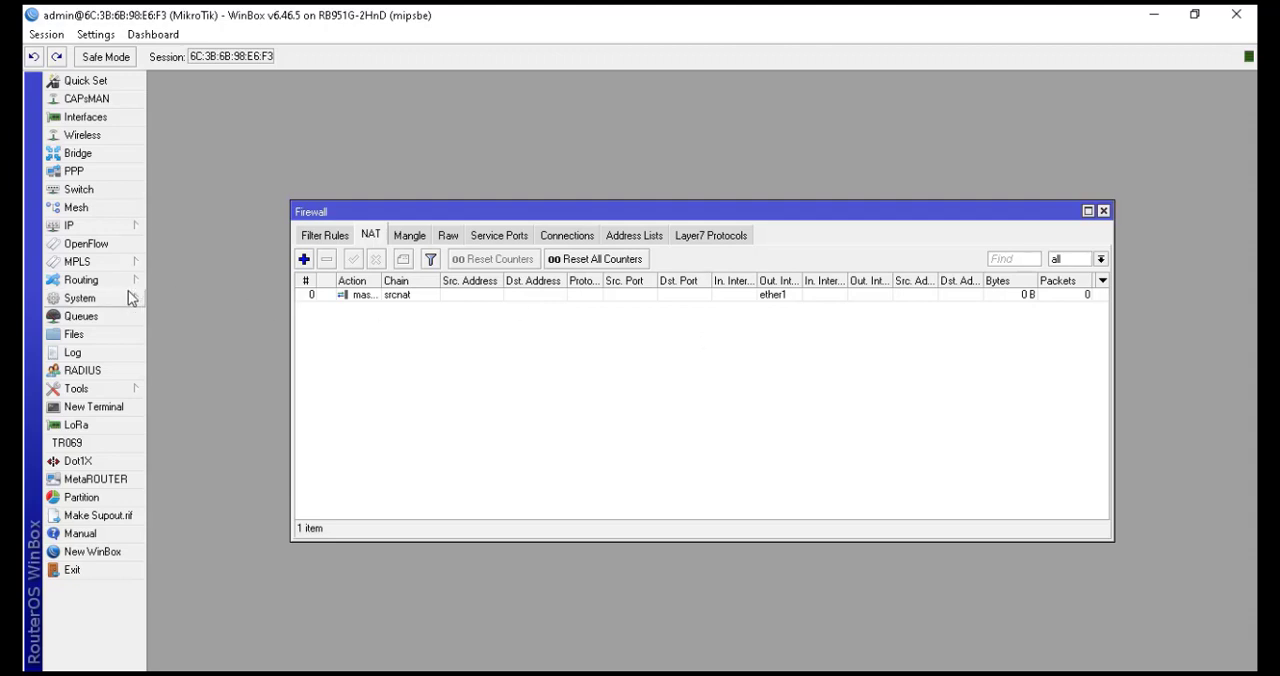
pyautogui.click(1104, 211)
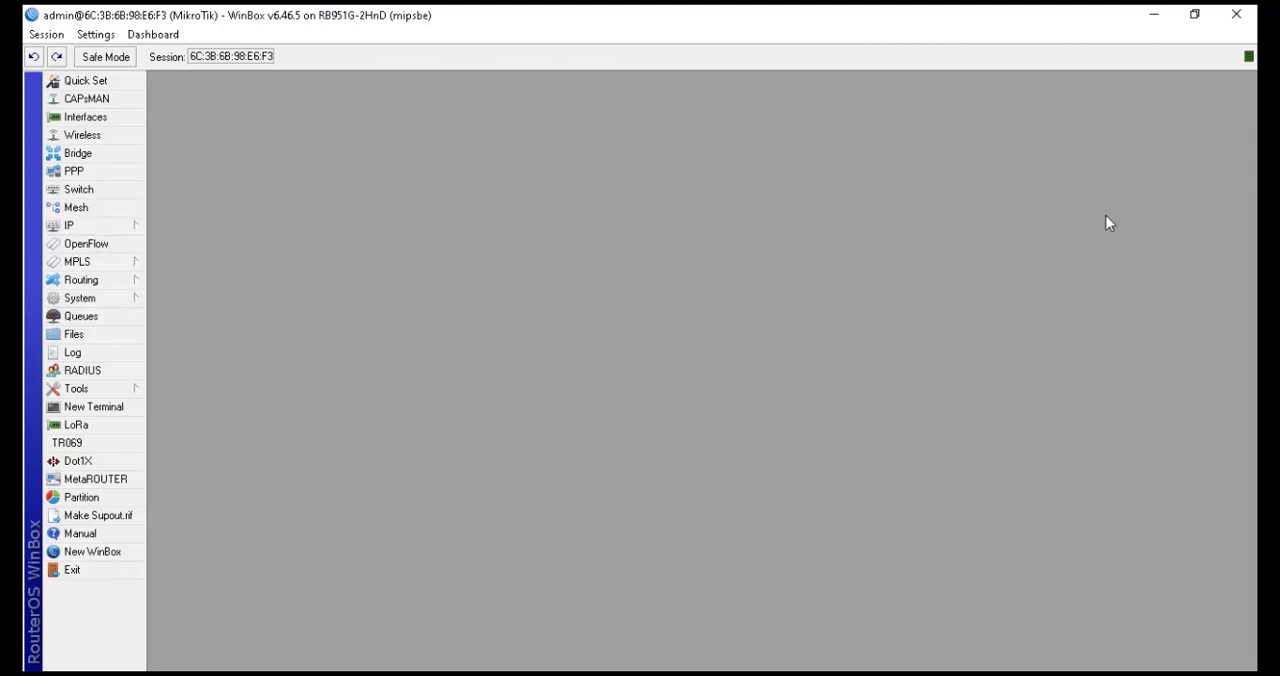
# Open the DHCP server list and start DHCP Setup on interface ether2
pyautogui.click(102, 231)
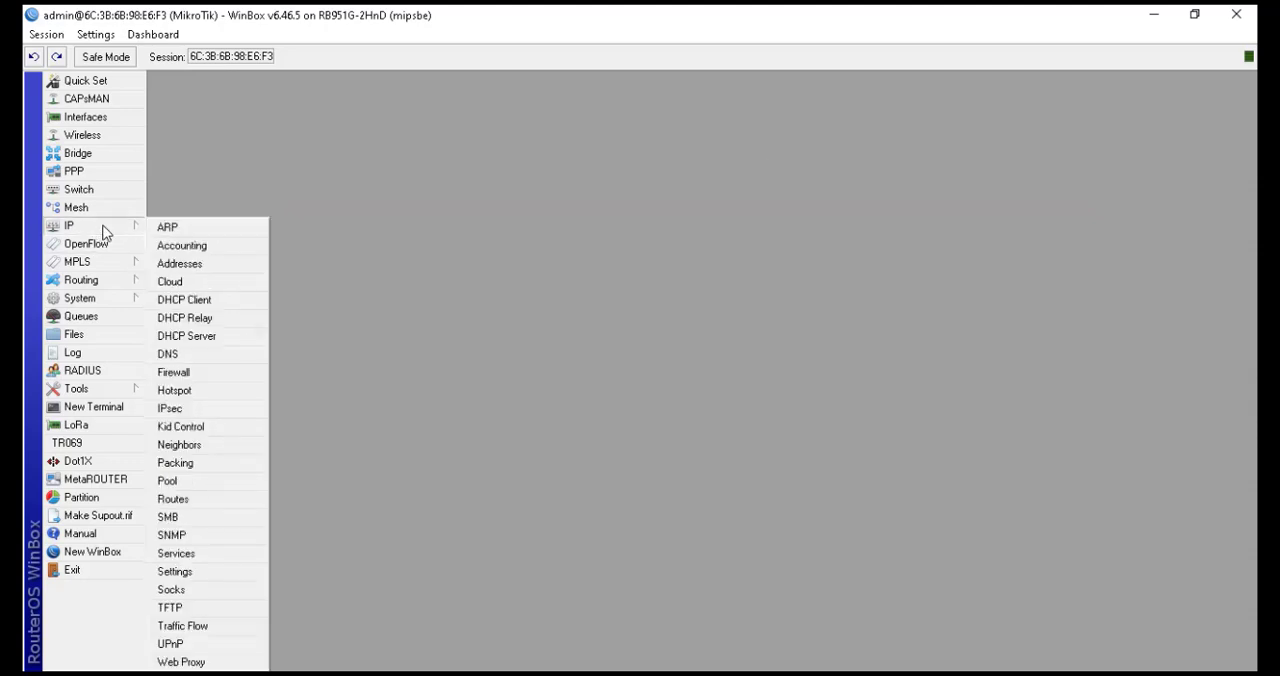
pyautogui.click(241, 337)
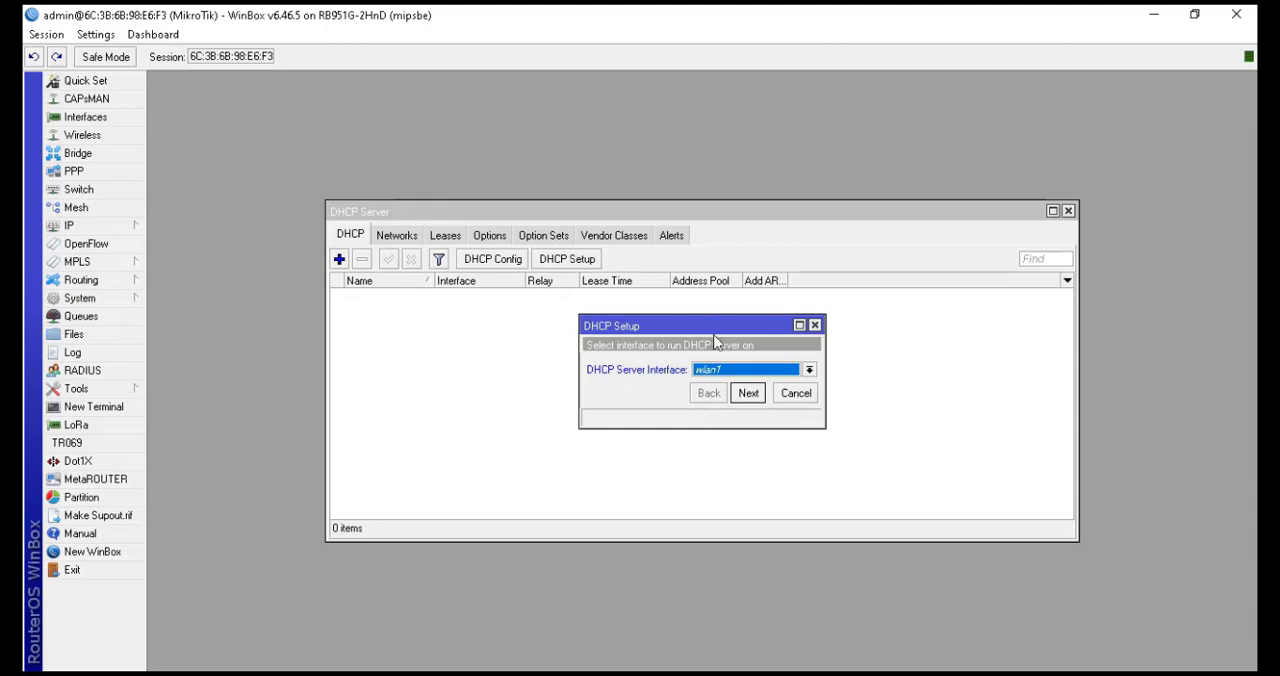
pyautogui.click(727, 372)
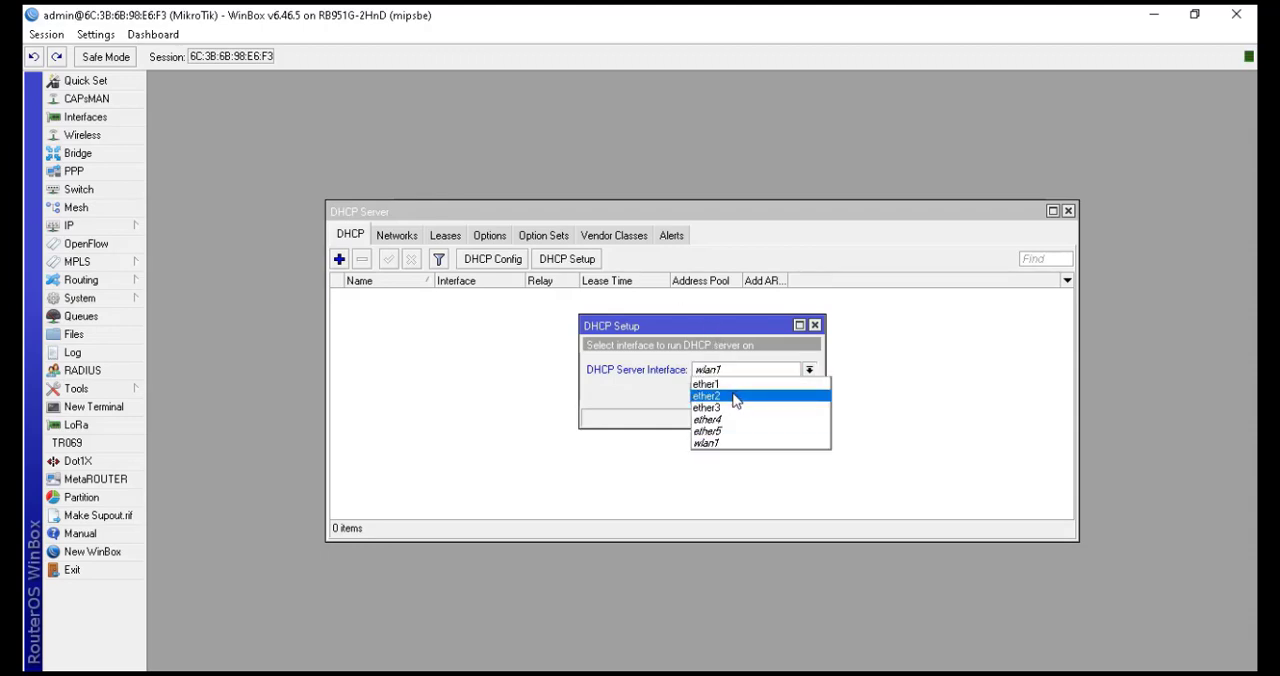
pyautogui.click(734, 396)
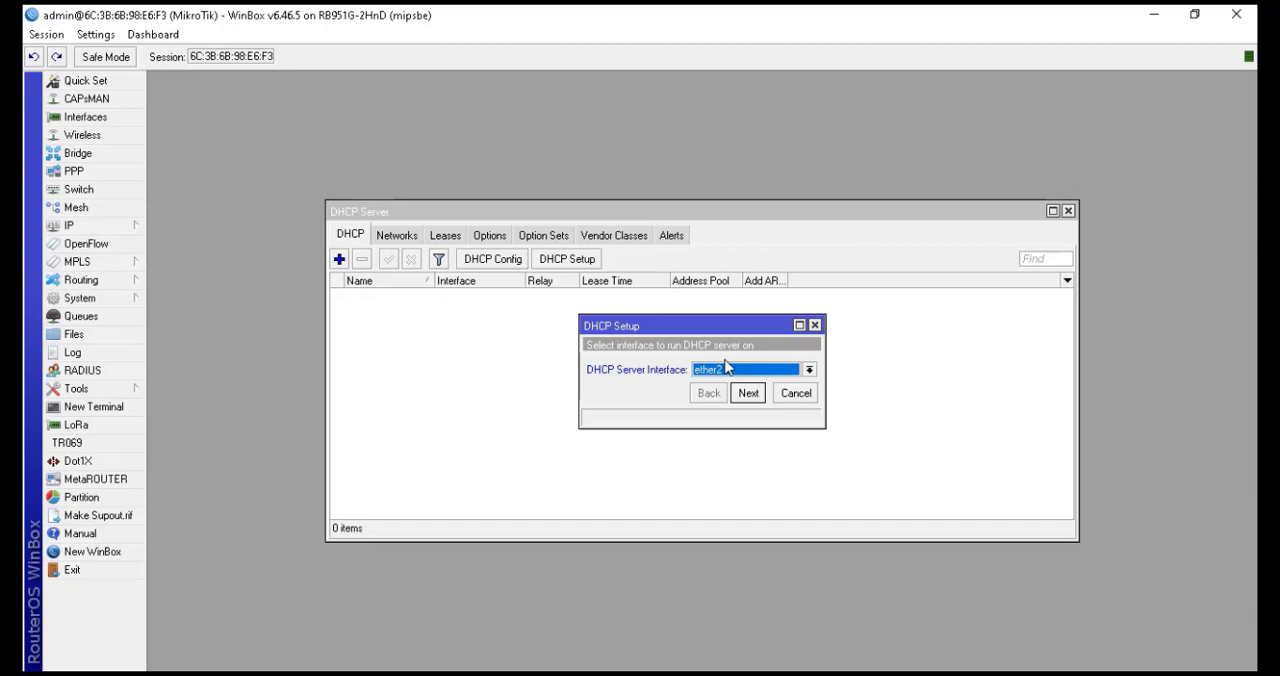
pyautogui.click(750, 396)
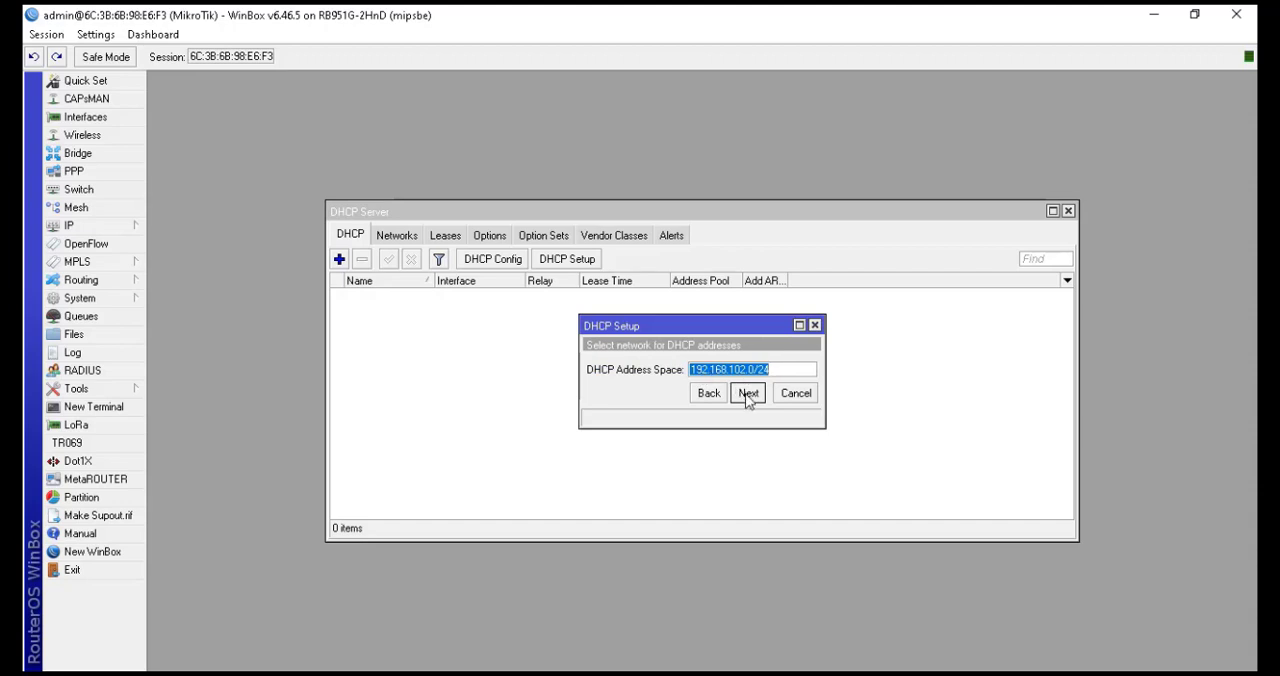
# Accept address space 192.168.102.0/24, gateway 192.168.102.1 and address pool 192.168.102.2-192.168.102.254
pyautogui.click(746, 394)
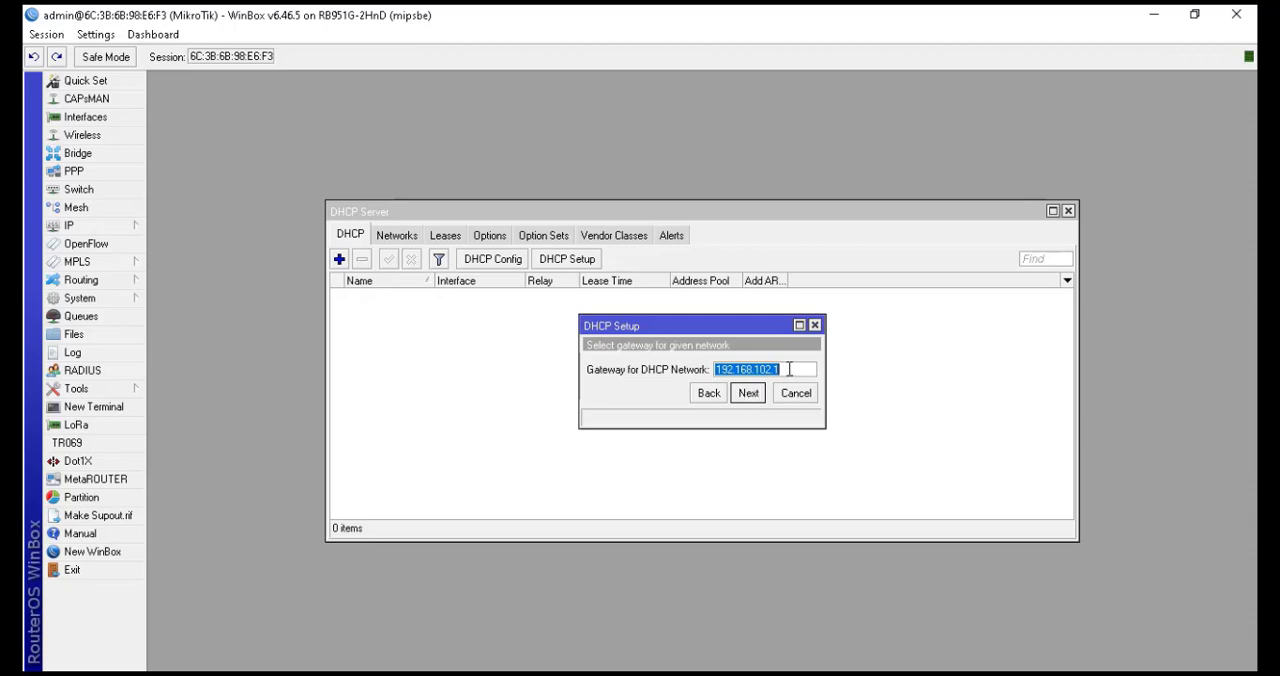
pyautogui.click(748, 393)
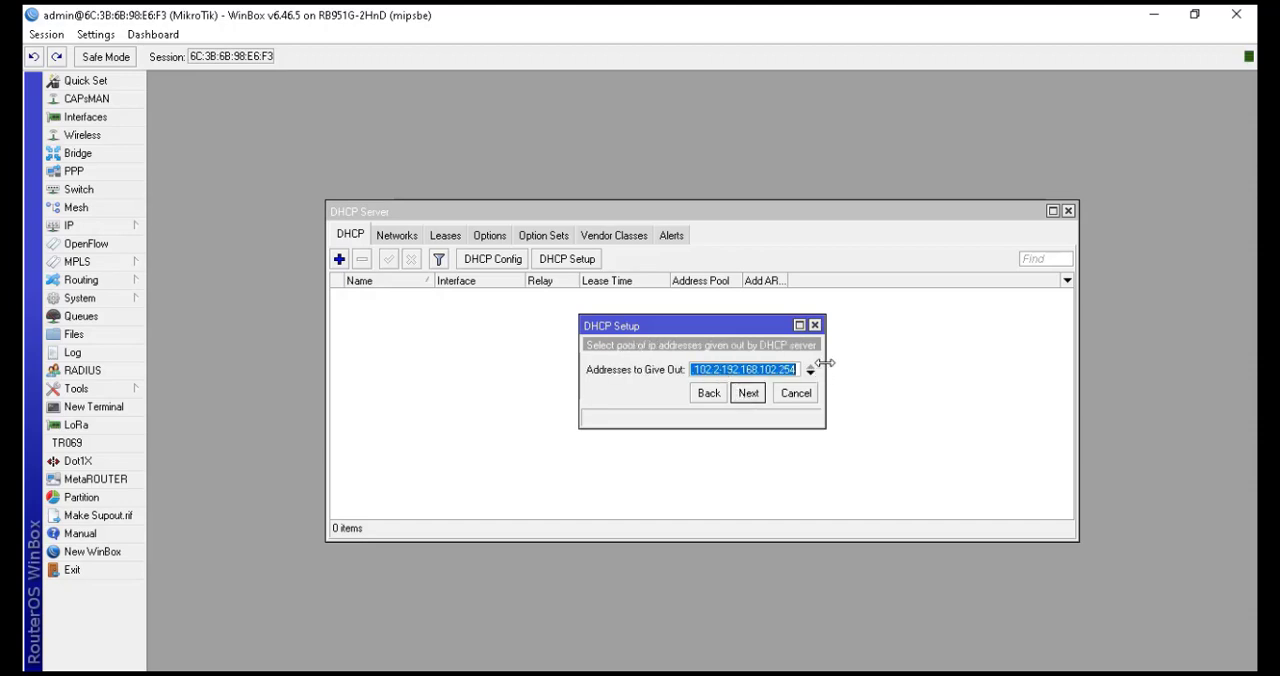
pyautogui.click(884, 375)
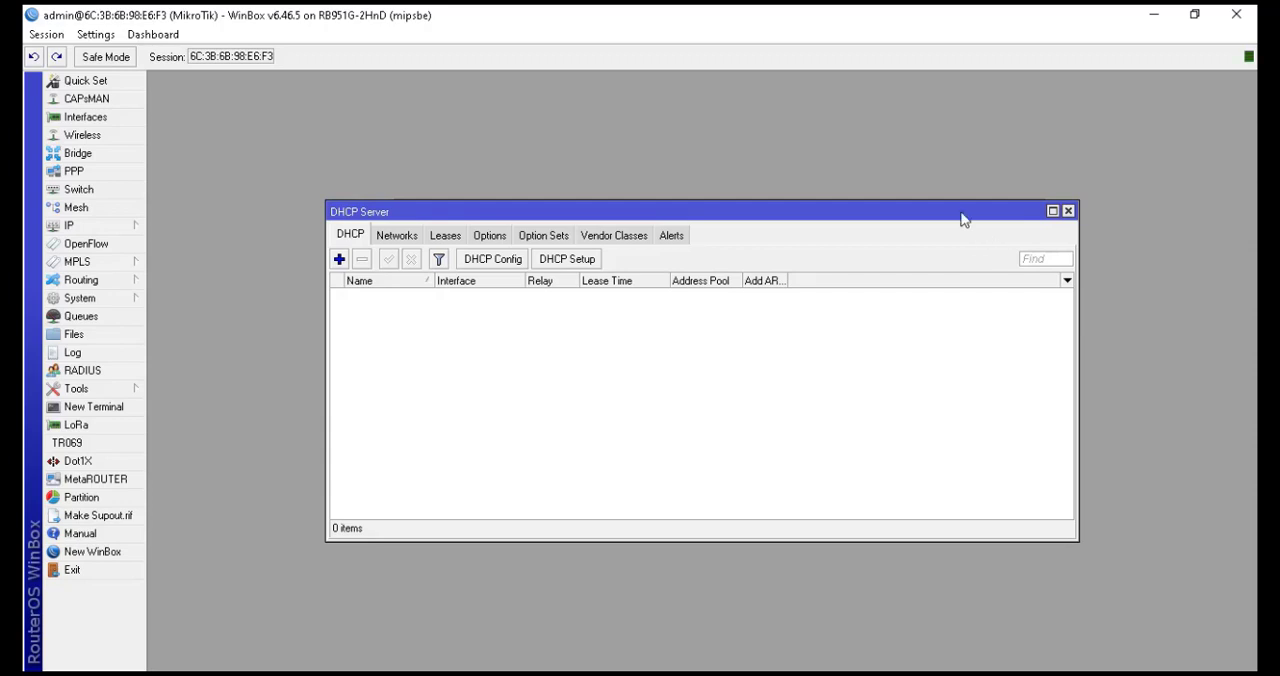
pyautogui.moveTo(961, 212); pyautogui.dragTo(922, 368)
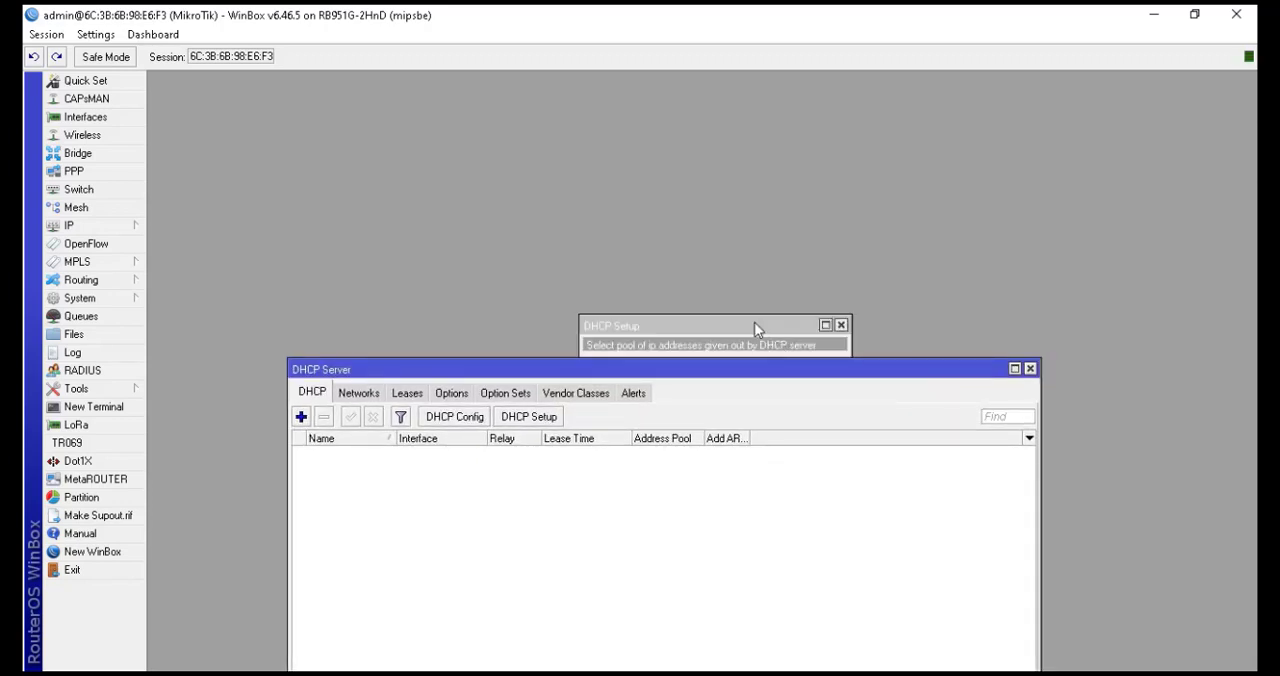
pyautogui.moveTo(754, 325); pyautogui.dragTo(749, 229)
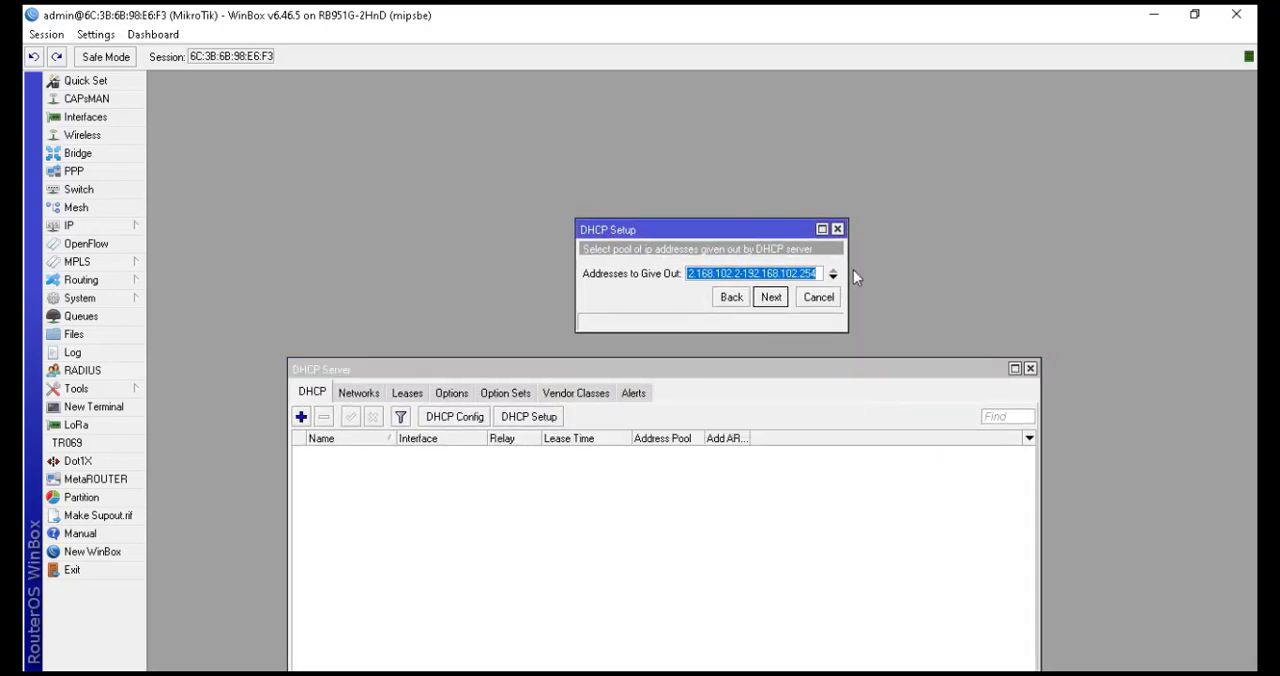
pyautogui.moveTo(848, 273); pyautogui.dragTo(900, 274)
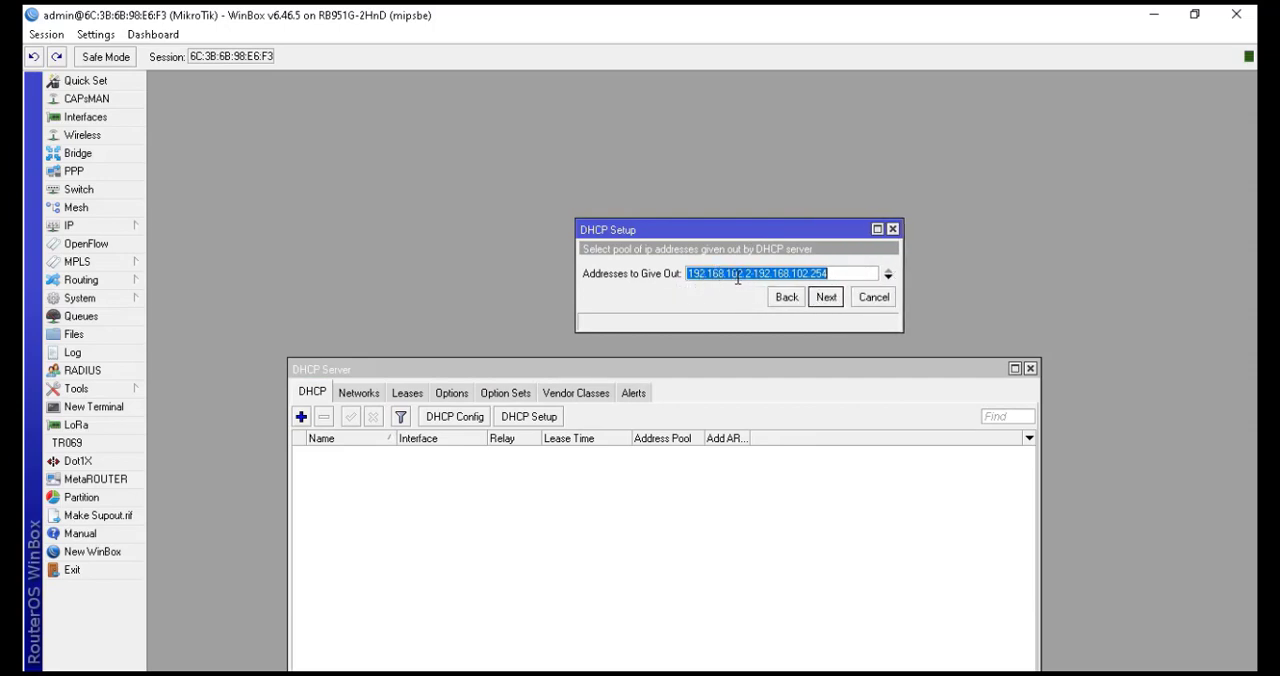
pyautogui.click(828, 299)
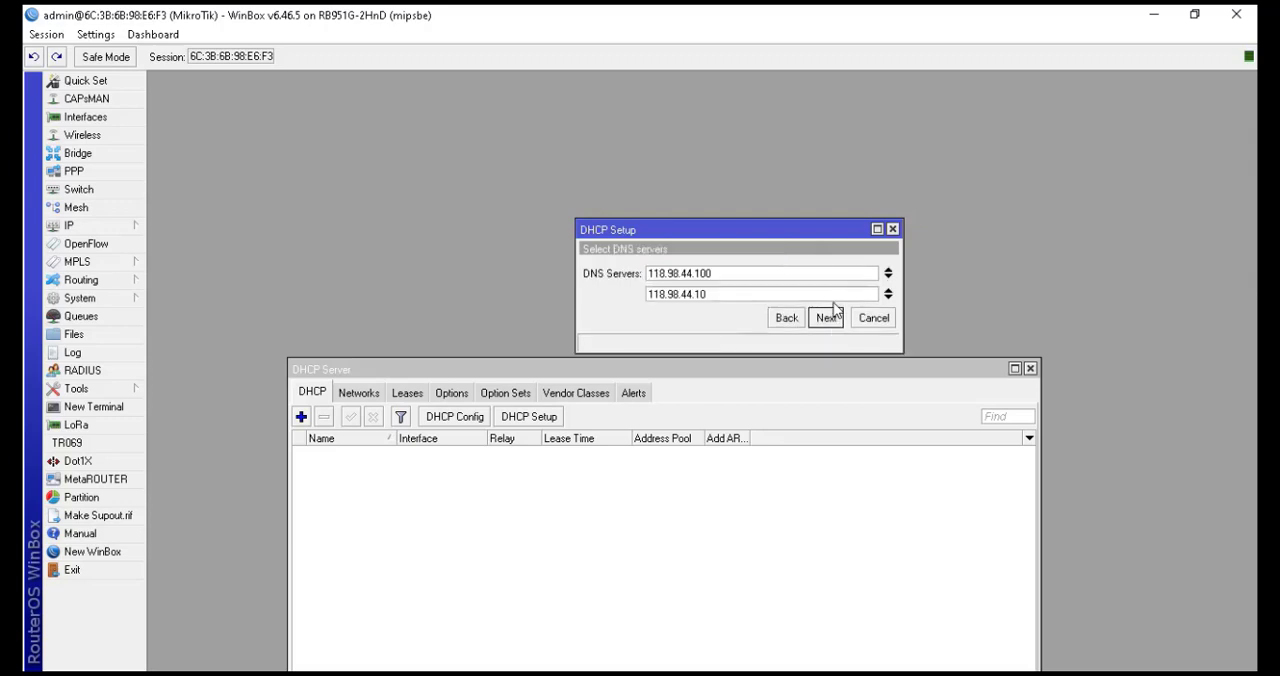
# Remove the second DNS server 118.98.44.10, keep the 00:10:00 lease time and finish the ether2 DHCP setup
pyautogui.click(888, 292)
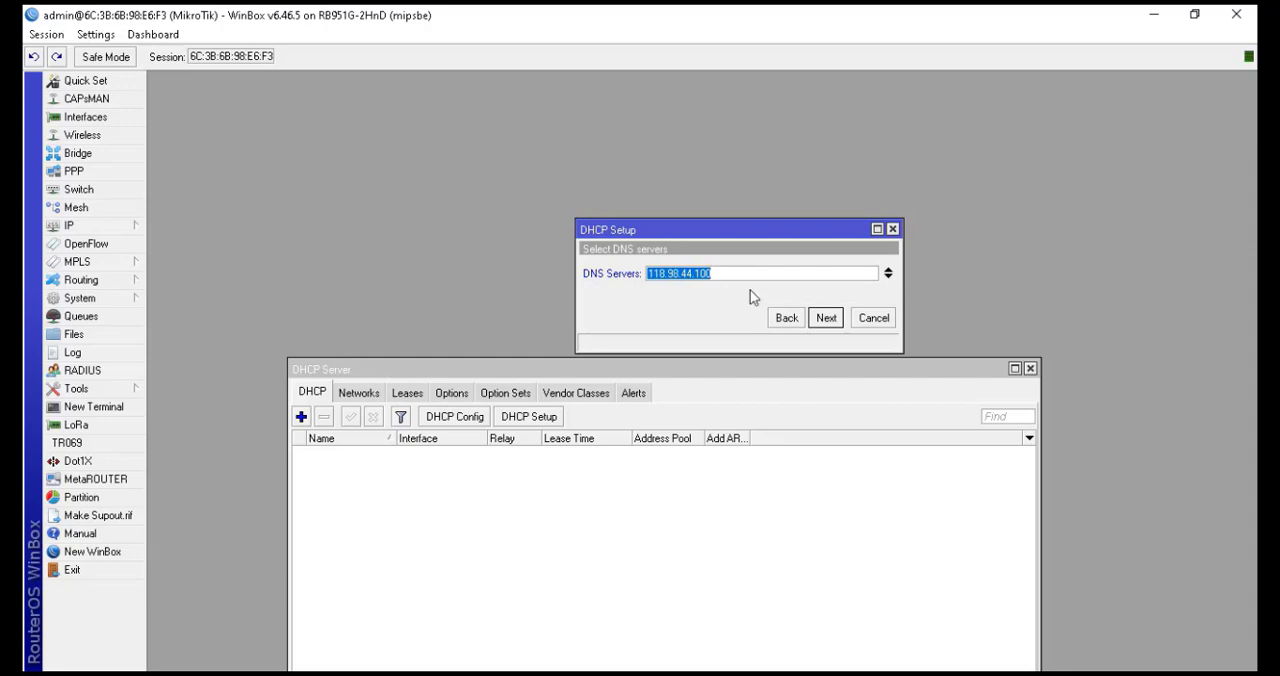
pyautogui.click(824, 318)
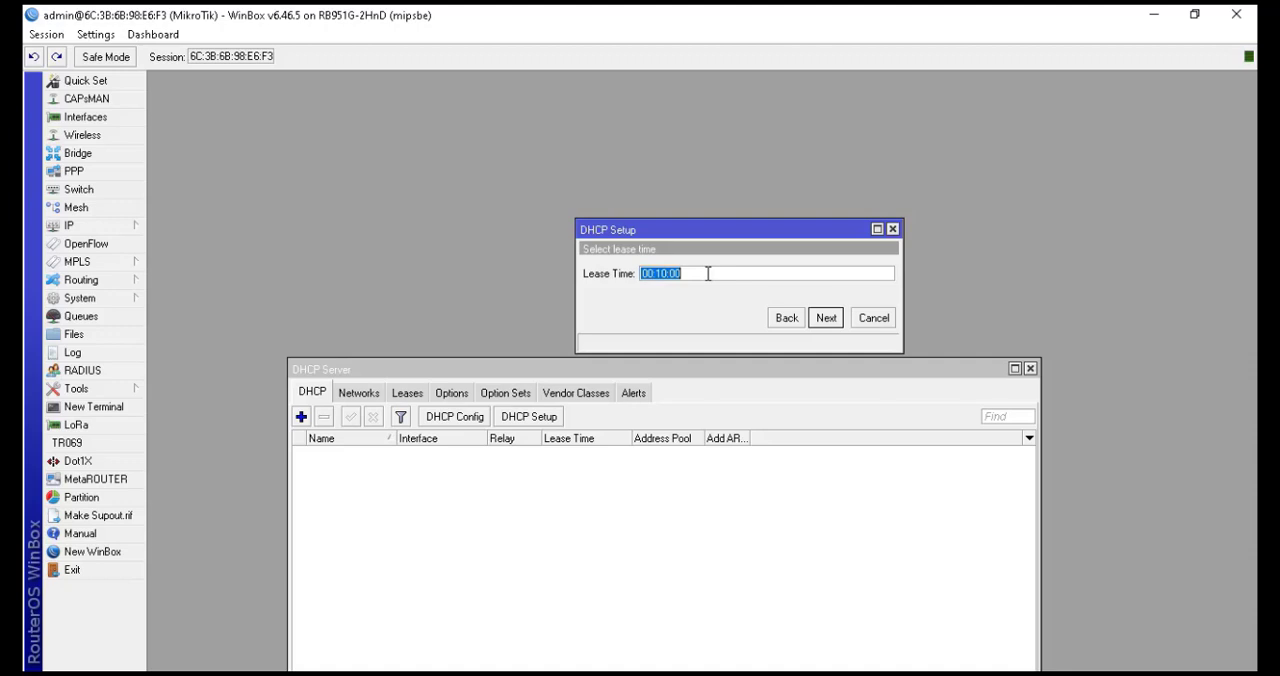
pyautogui.click(708, 273)
pyautogui.click(826, 318)
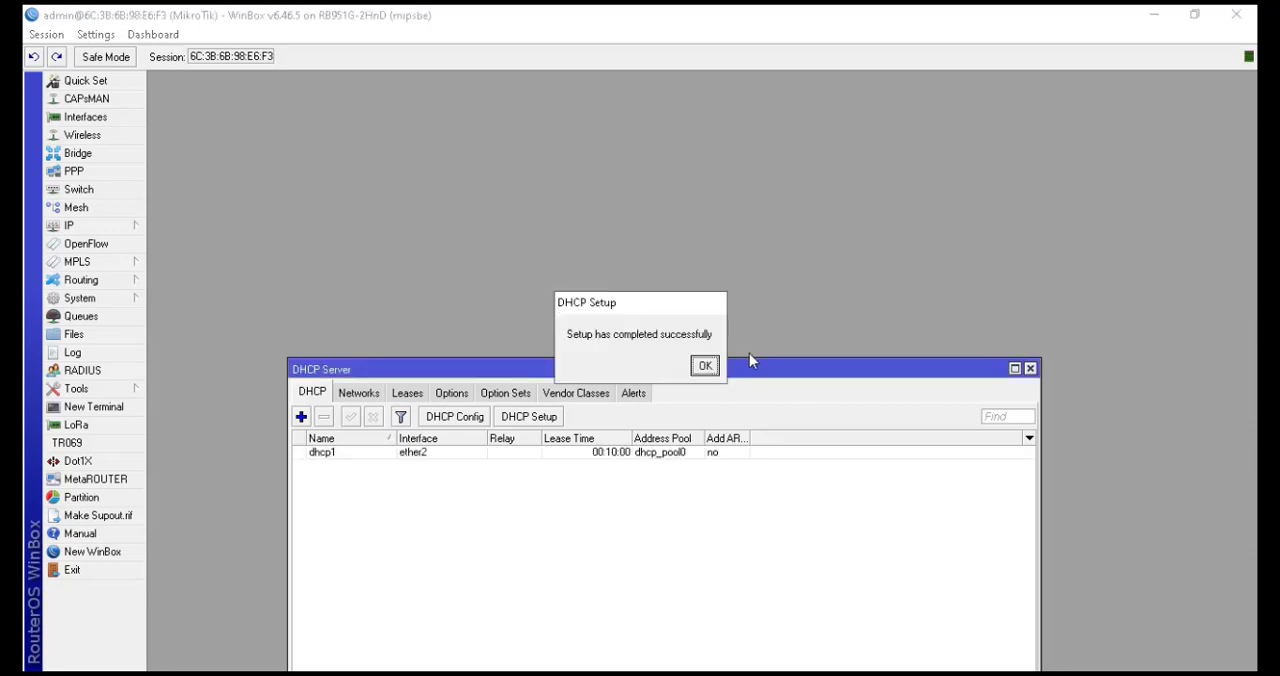
pyautogui.click(705, 366)
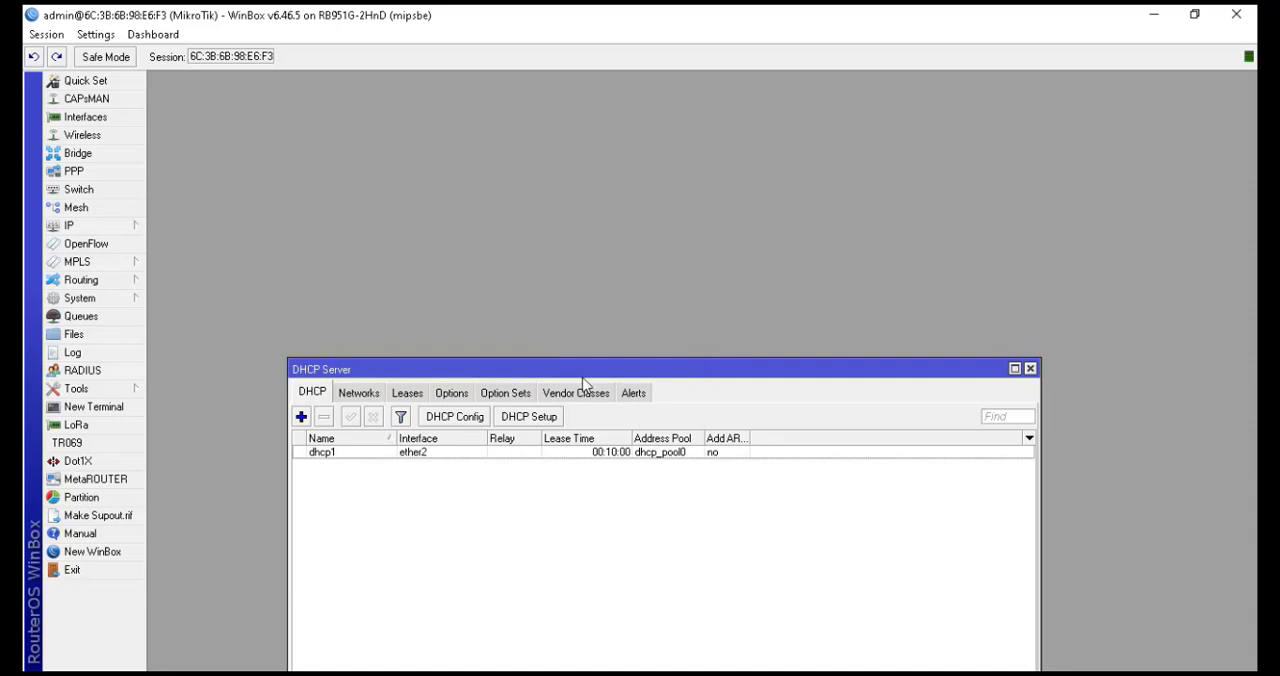
# Run DHCP Setup on ether3, accepting the default network, gateway, pool, DNS server and lease time
pyautogui.click(548, 417)
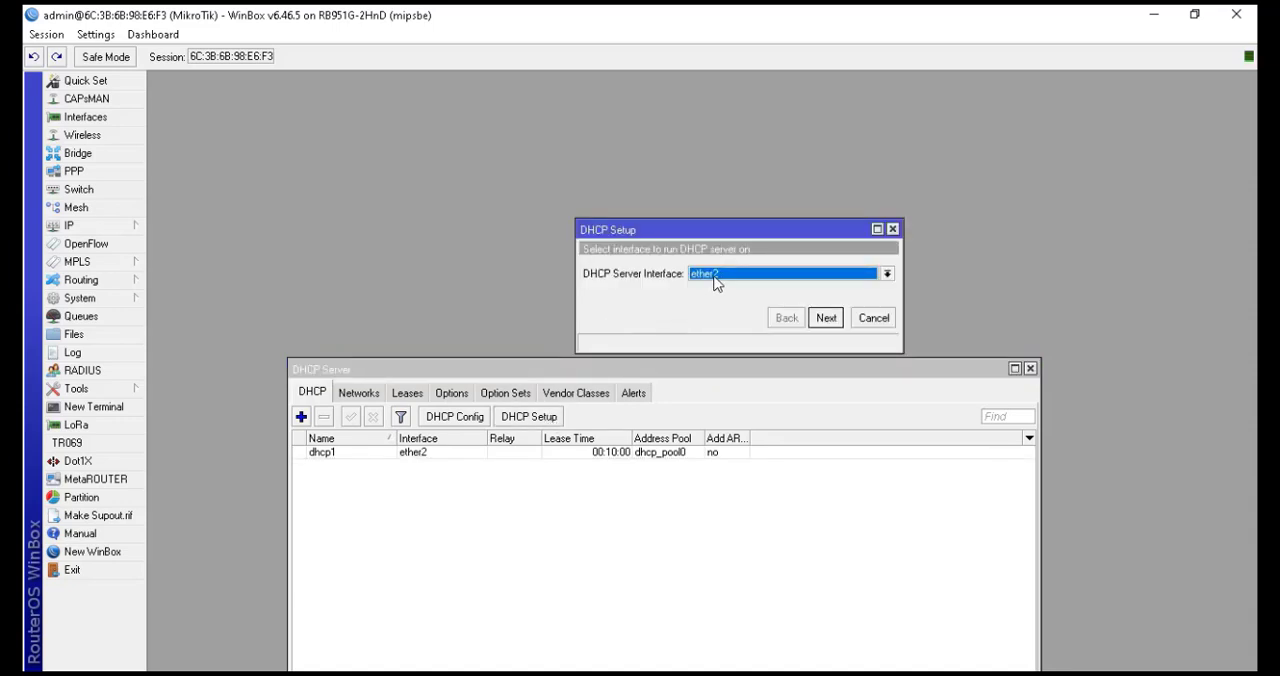
pyautogui.click(714, 283)
pyautogui.click(726, 316)
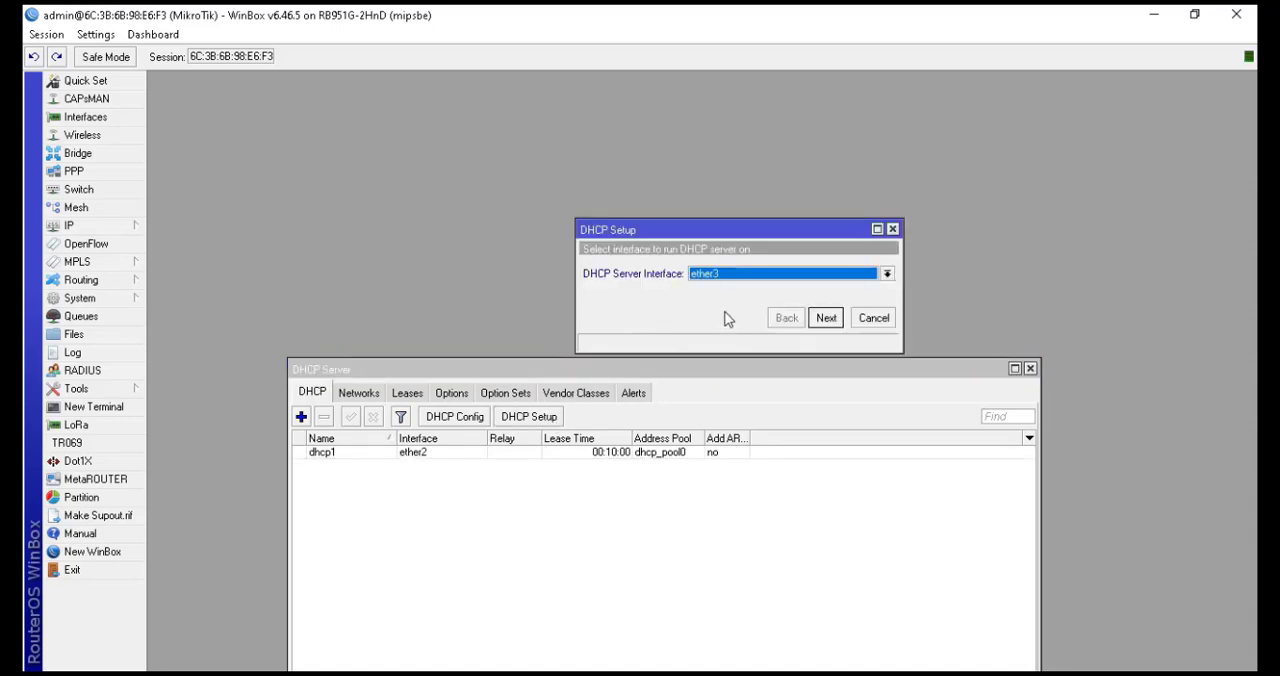
pyautogui.click(828, 318)
pyautogui.click(833, 320)
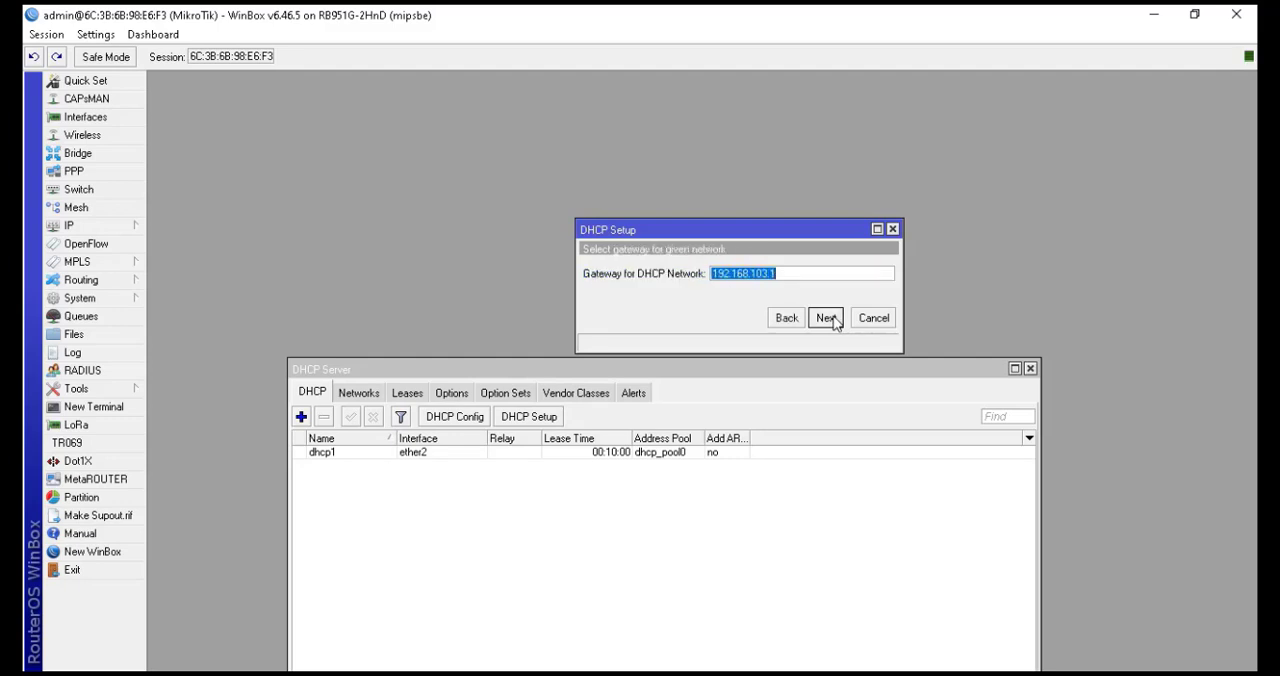
pyautogui.click(826, 318)
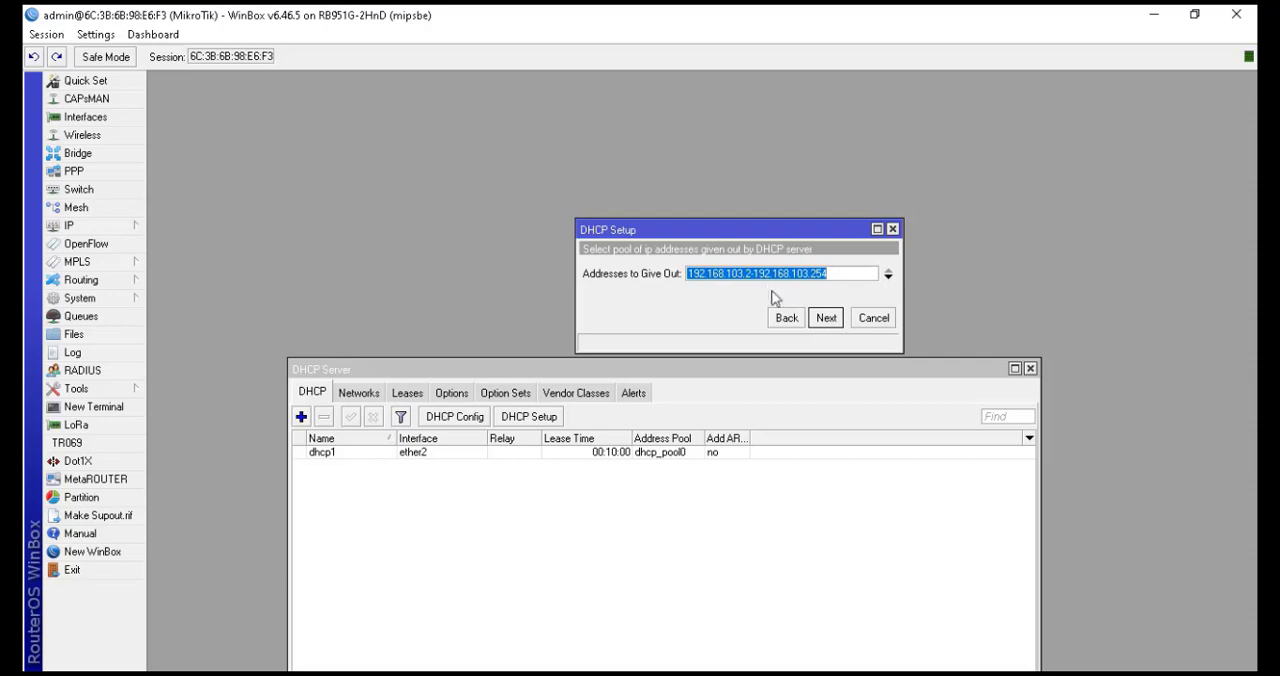
pyautogui.click(826, 318)
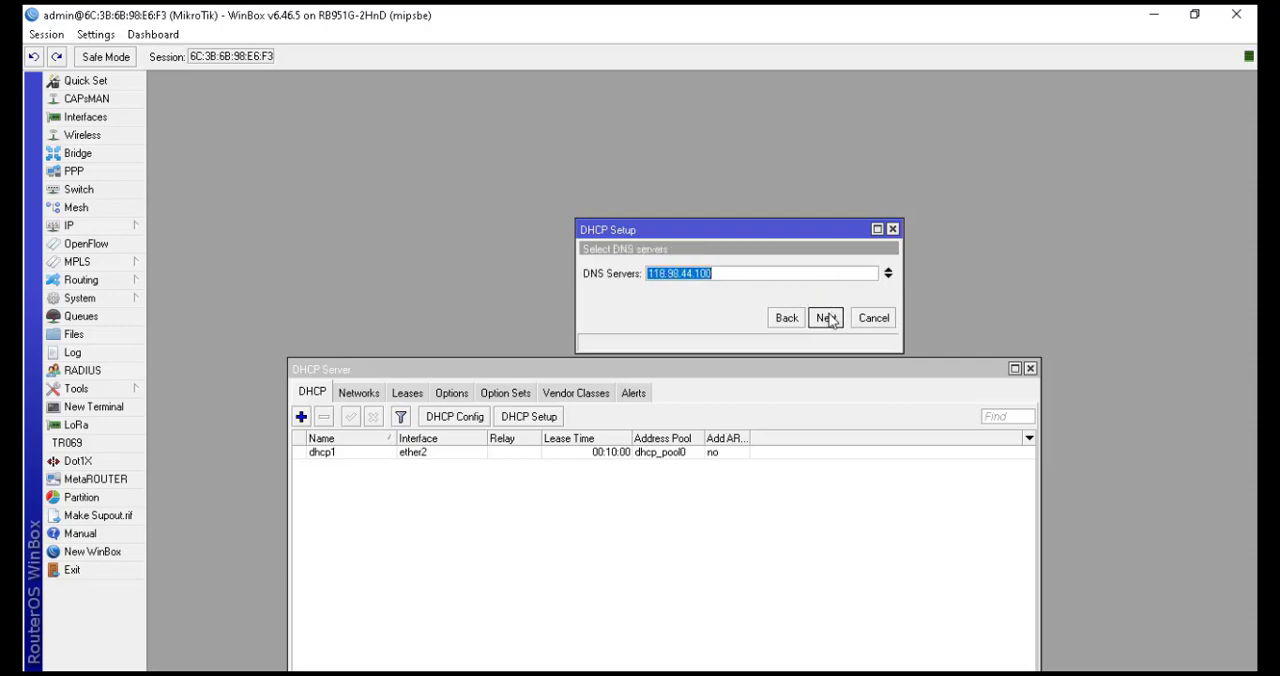
pyautogui.click(826, 318)
pyautogui.click(826, 318)
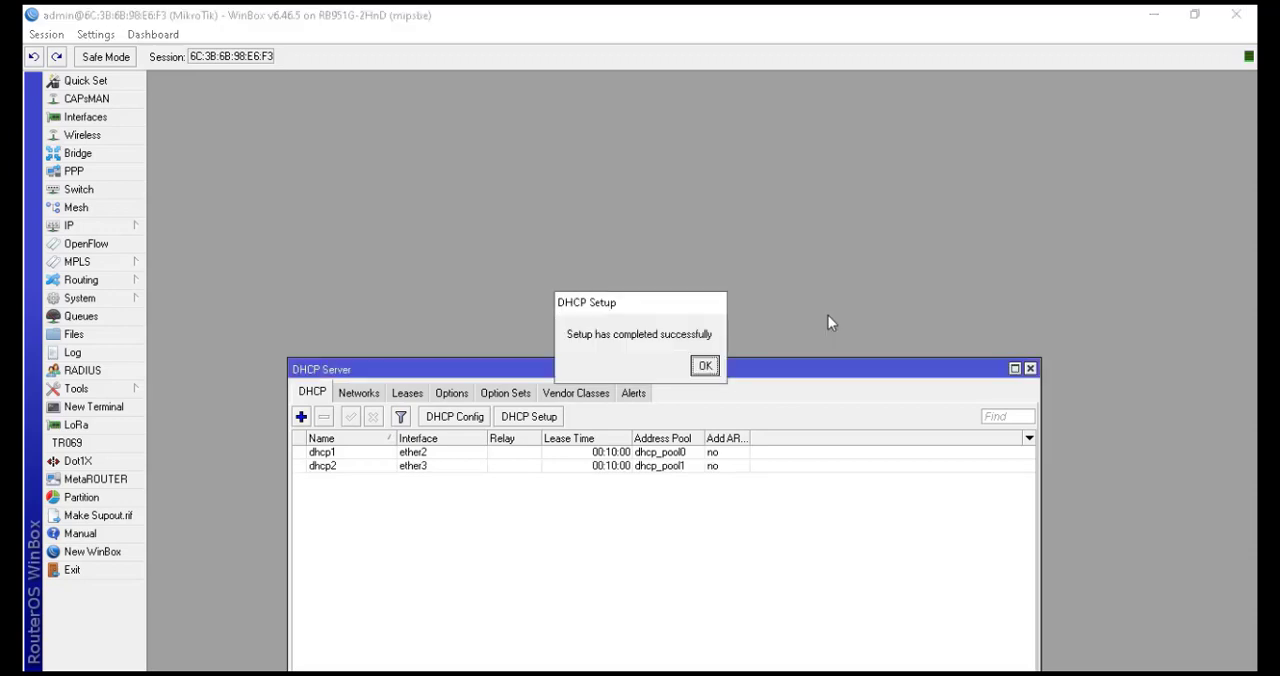
pyautogui.click(705, 366)
# Run DHCP Setup on ether4, accepting the default 192.168.104.0/24 network, gateway, pool, DNS and lease time
pyautogui.click(548, 420)
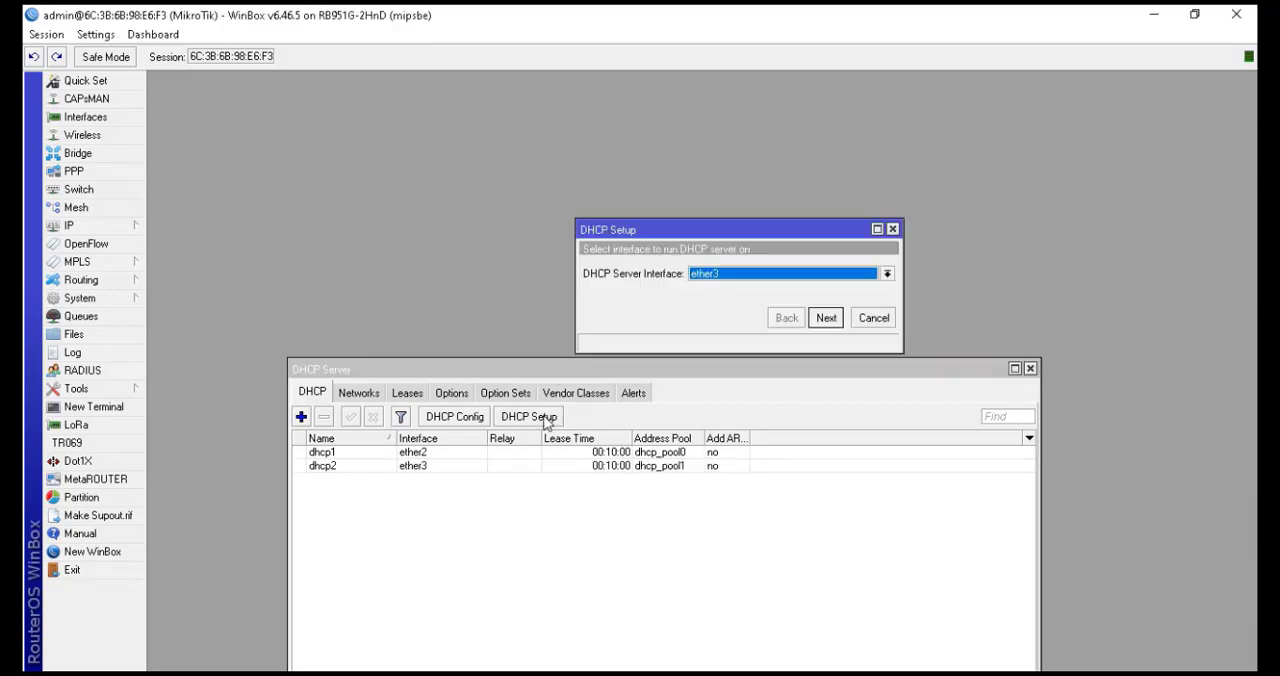
pyautogui.click(705, 276)
pyautogui.click(718, 326)
pyautogui.click(831, 320)
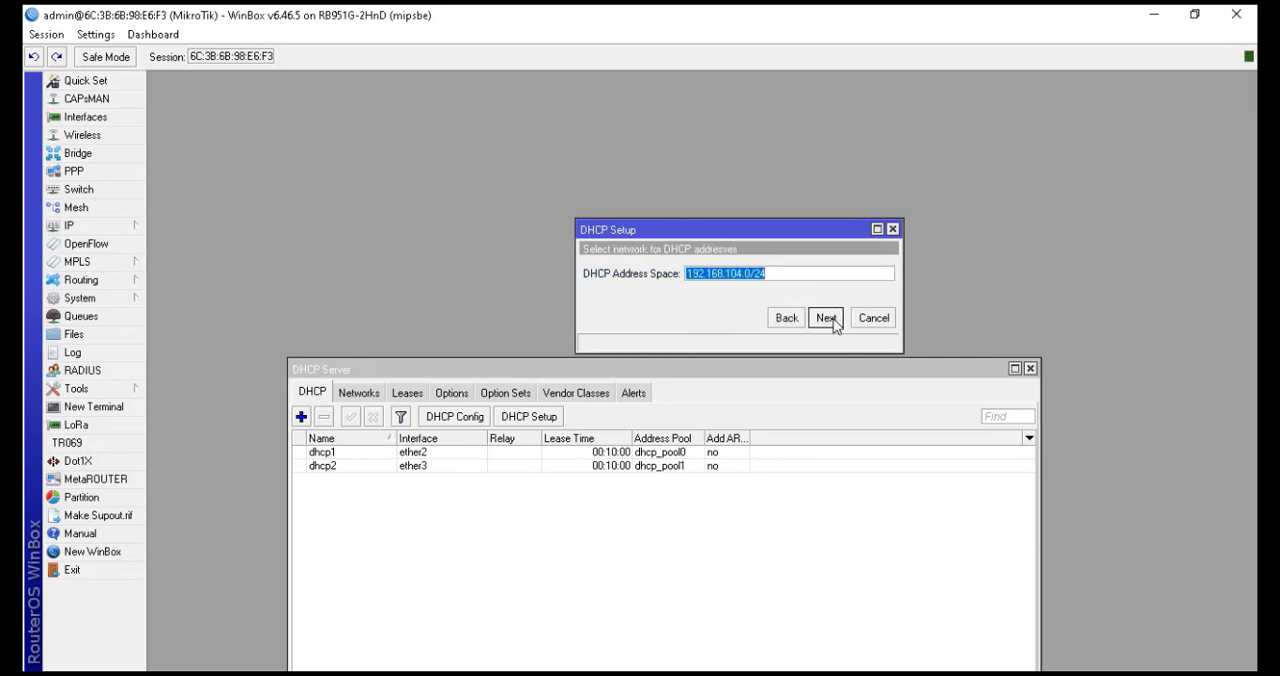
pyautogui.click(826, 318)
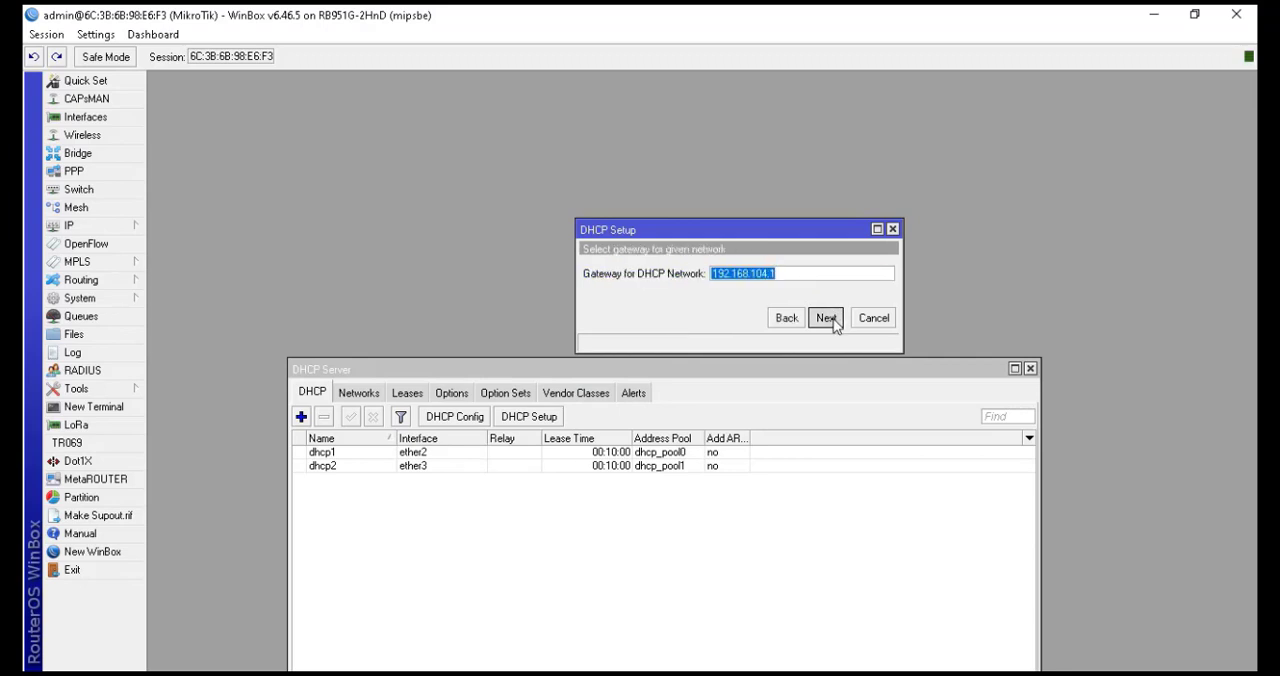
pyautogui.click(826, 318)
pyautogui.click(826, 318)
pyautogui.click(826, 318)
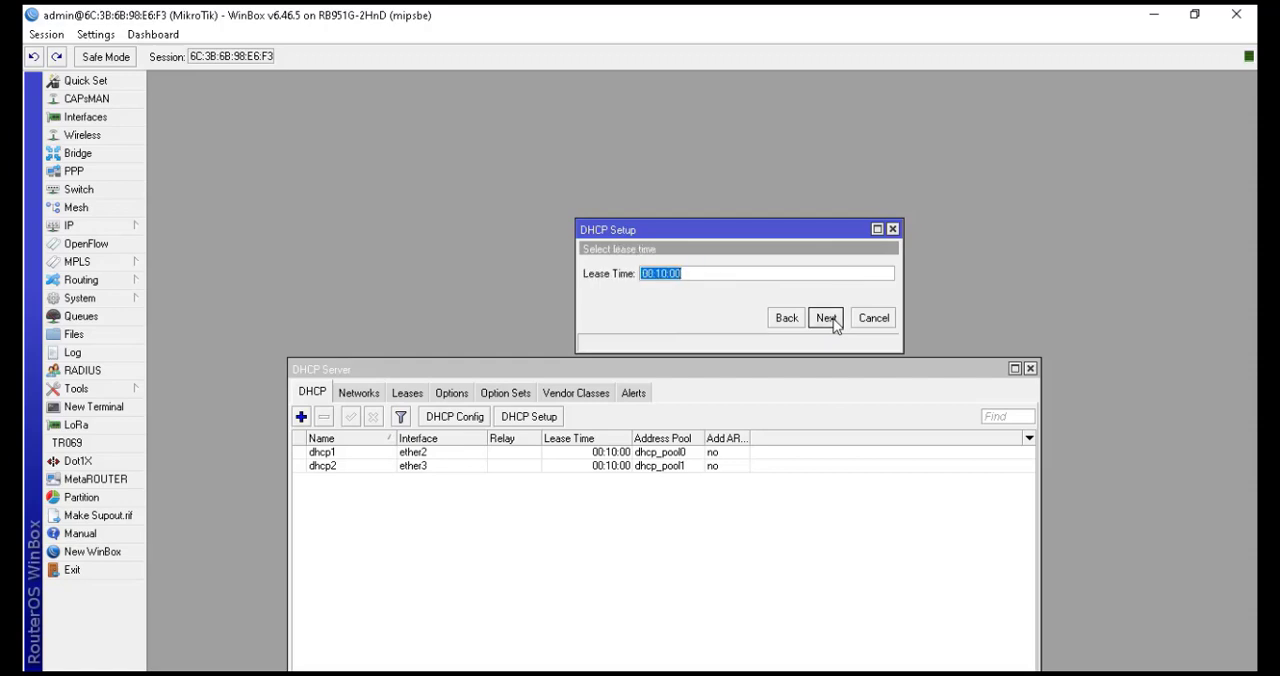
pyautogui.click(826, 318)
pyautogui.click(704, 362)
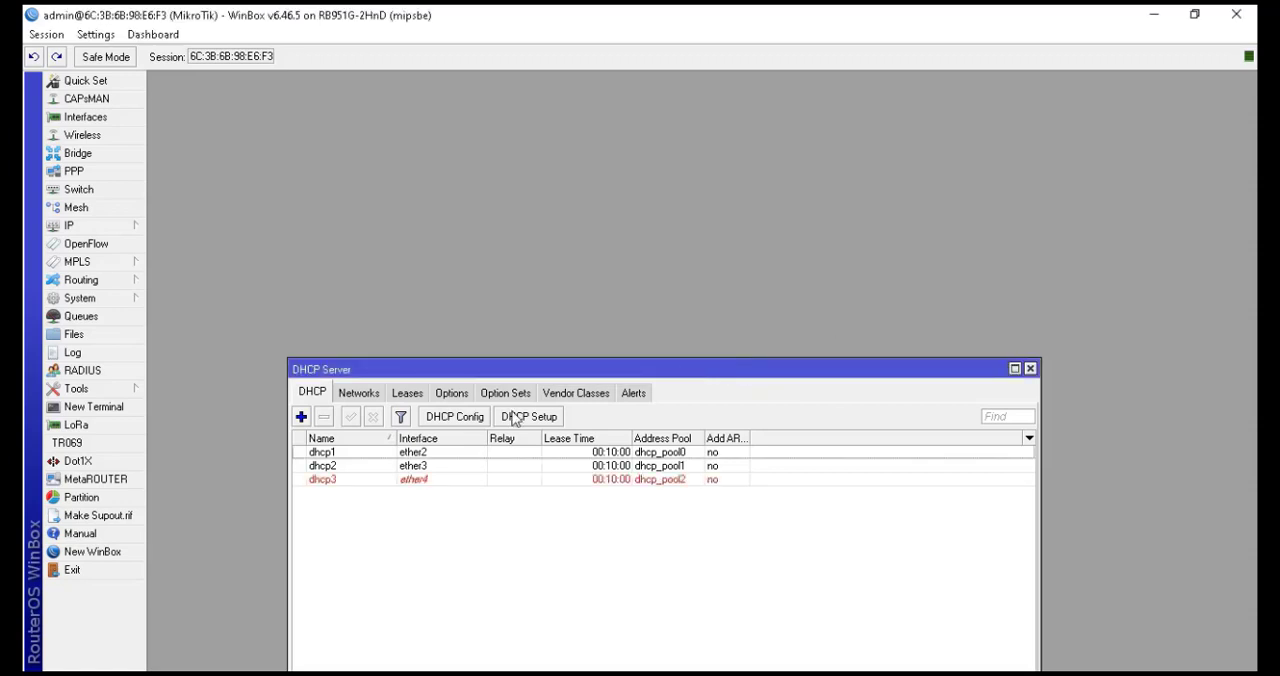
# Run DHCP Setup on ether5, accepting the default 192.168.105.0/24 network, gateway, pool, DNS and lease time
pyautogui.click(528, 416)
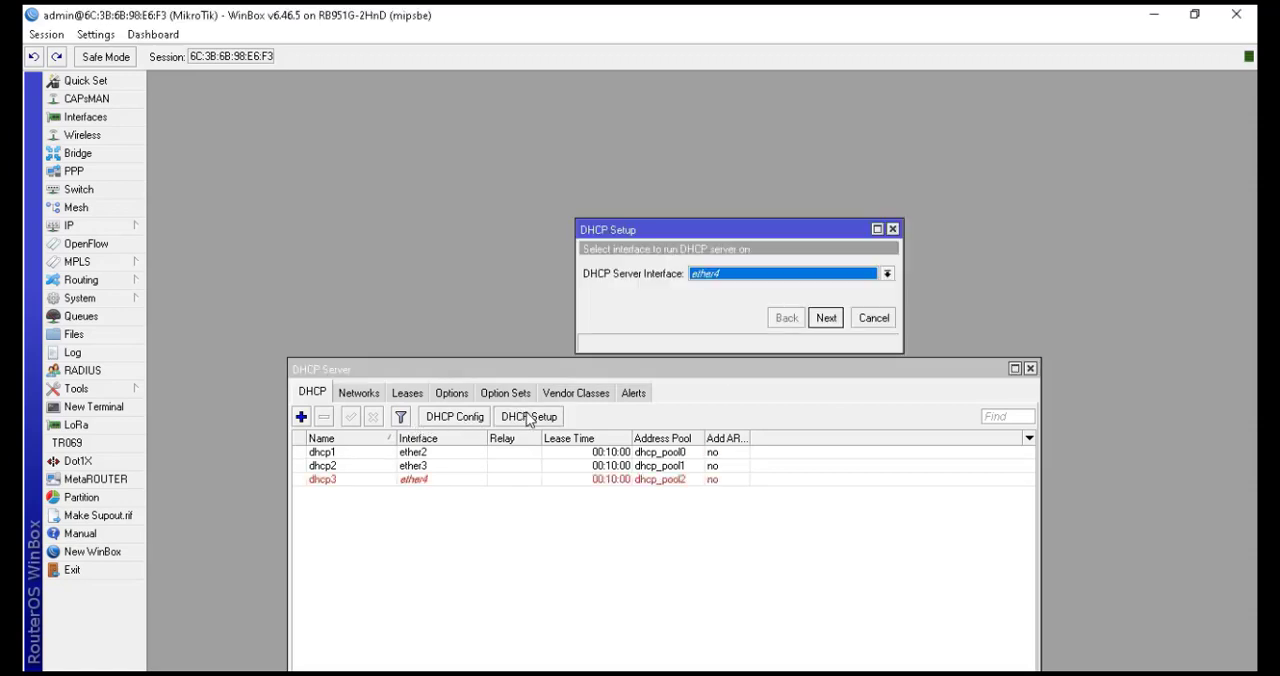
pyautogui.click(700, 281)
pyautogui.click(714, 335)
pyautogui.click(825, 320)
pyautogui.click(823, 320)
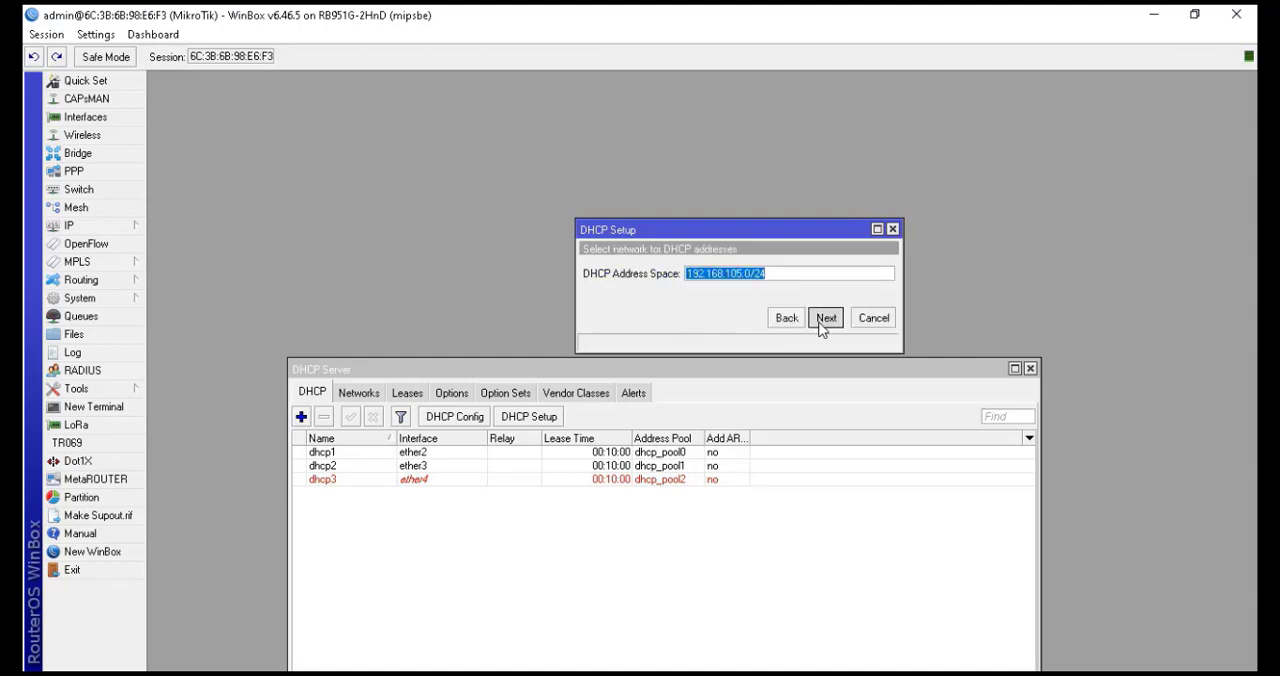
pyautogui.click(824, 320)
pyautogui.click(824, 320)
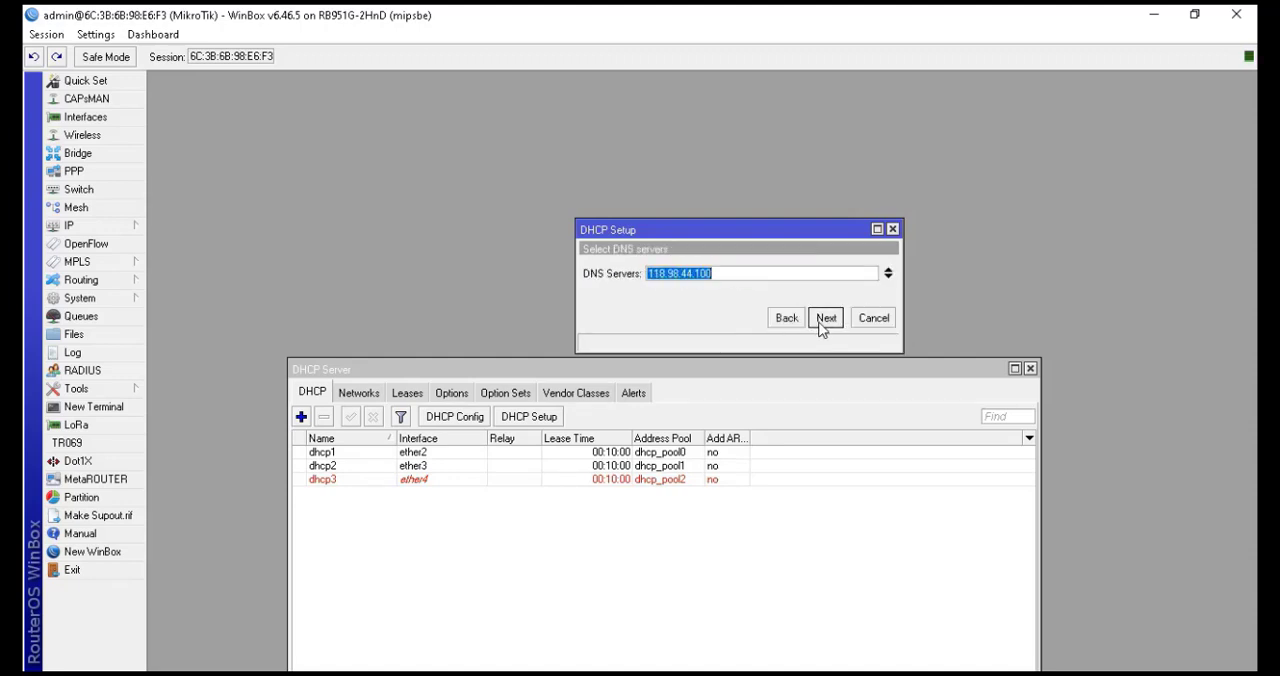
pyautogui.click(824, 320)
pyautogui.click(824, 320)
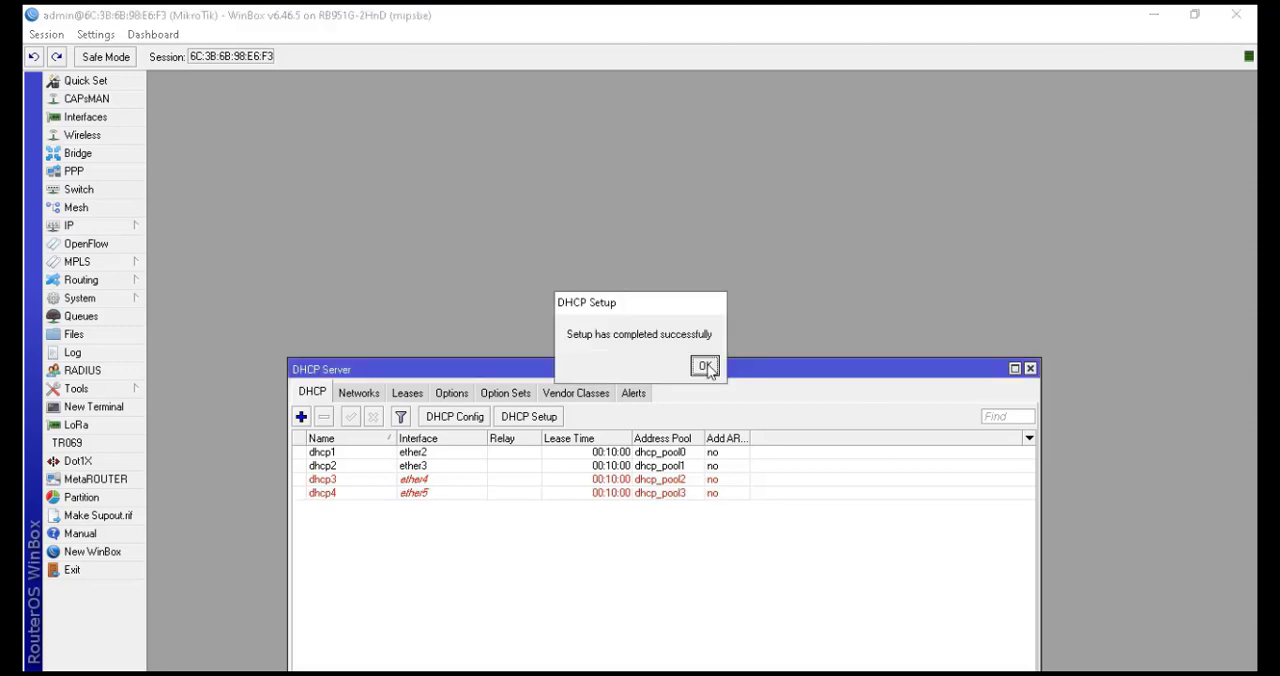
pyautogui.click(704, 367)
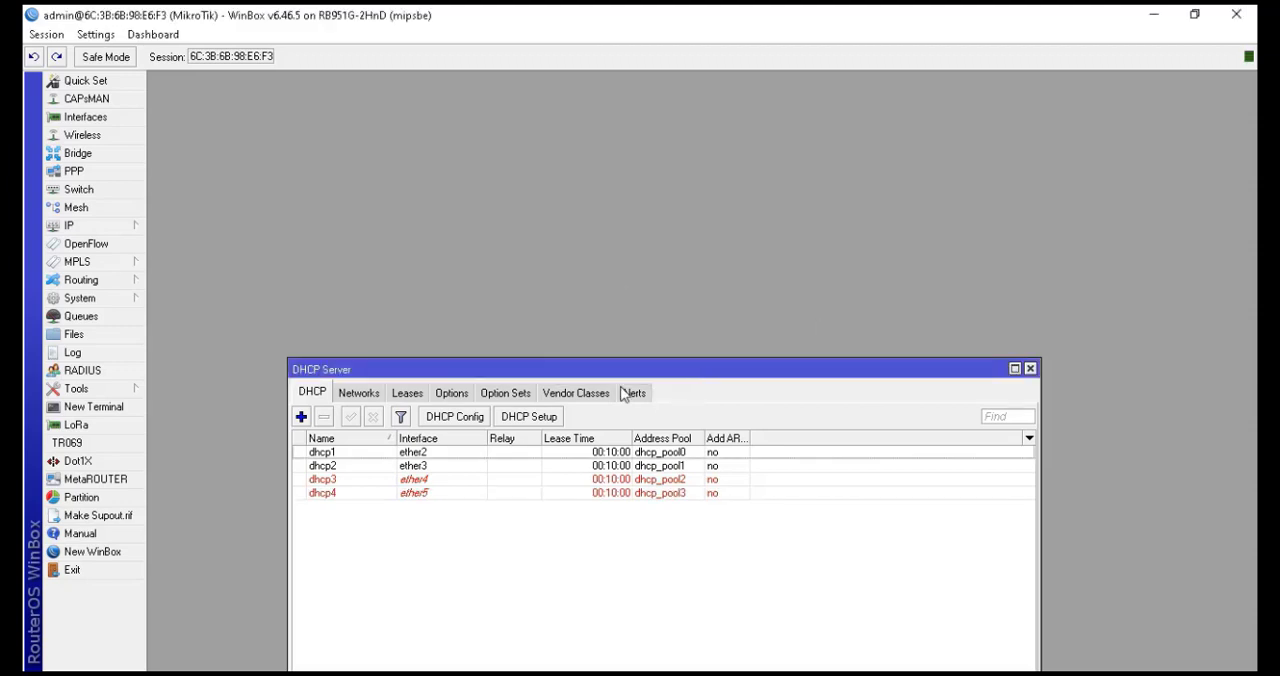
# Run DHCP Setup on wlan1, accepting the default 192.168.106.1 gateway, pool, DNS and 00:10:00 lease time
pyautogui.click(548, 418)
pyautogui.click(740, 274)
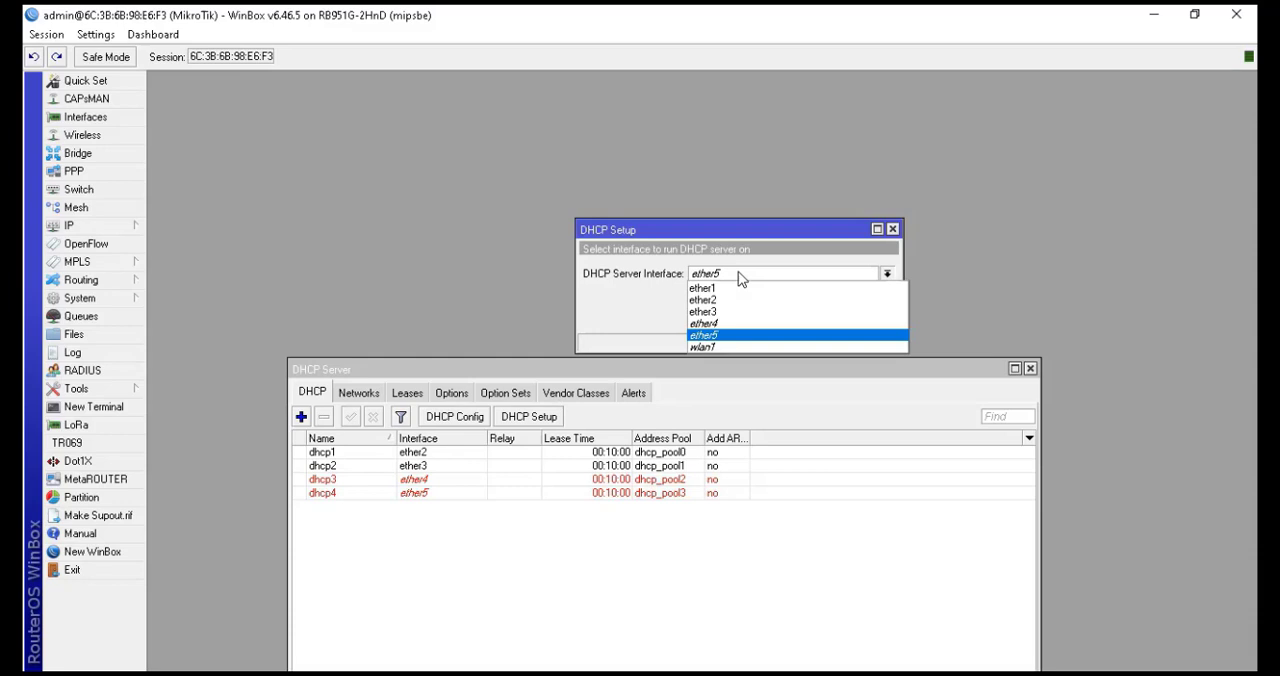
pyautogui.click(743, 346)
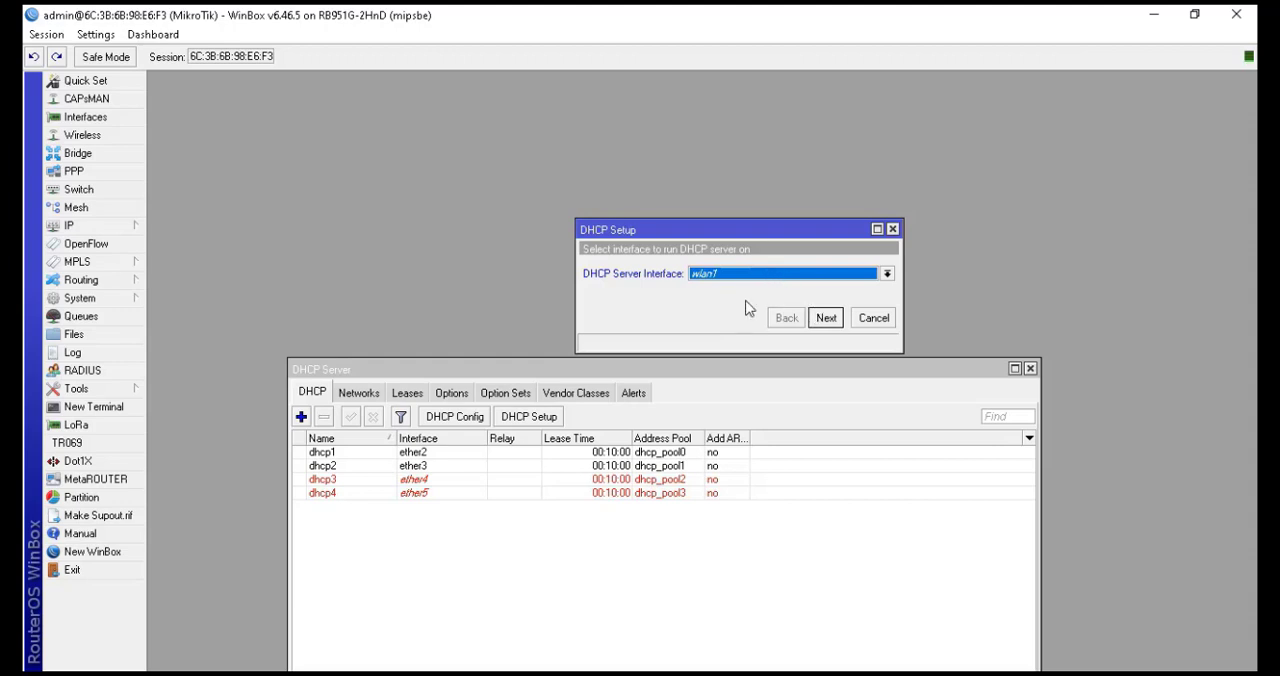
pyautogui.click(826, 318)
pyautogui.click(826, 318)
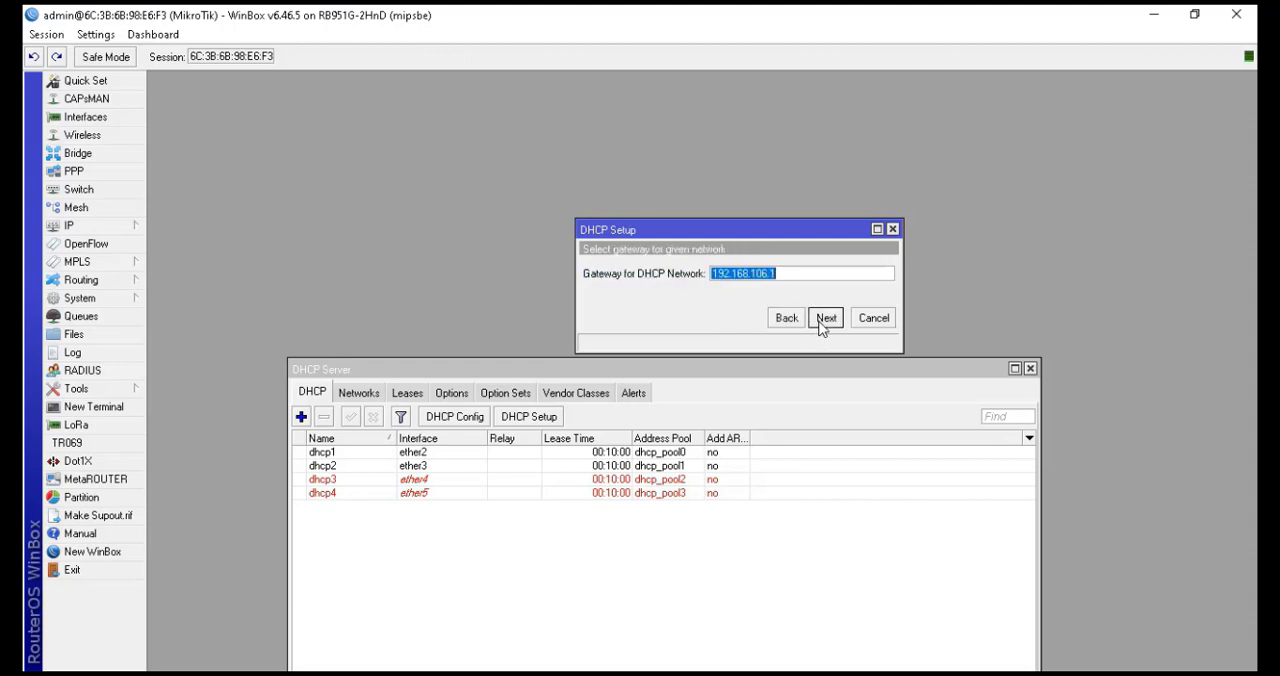
pyautogui.click(826, 318)
pyautogui.click(826, 318)
pyautogui.click(826, 318)
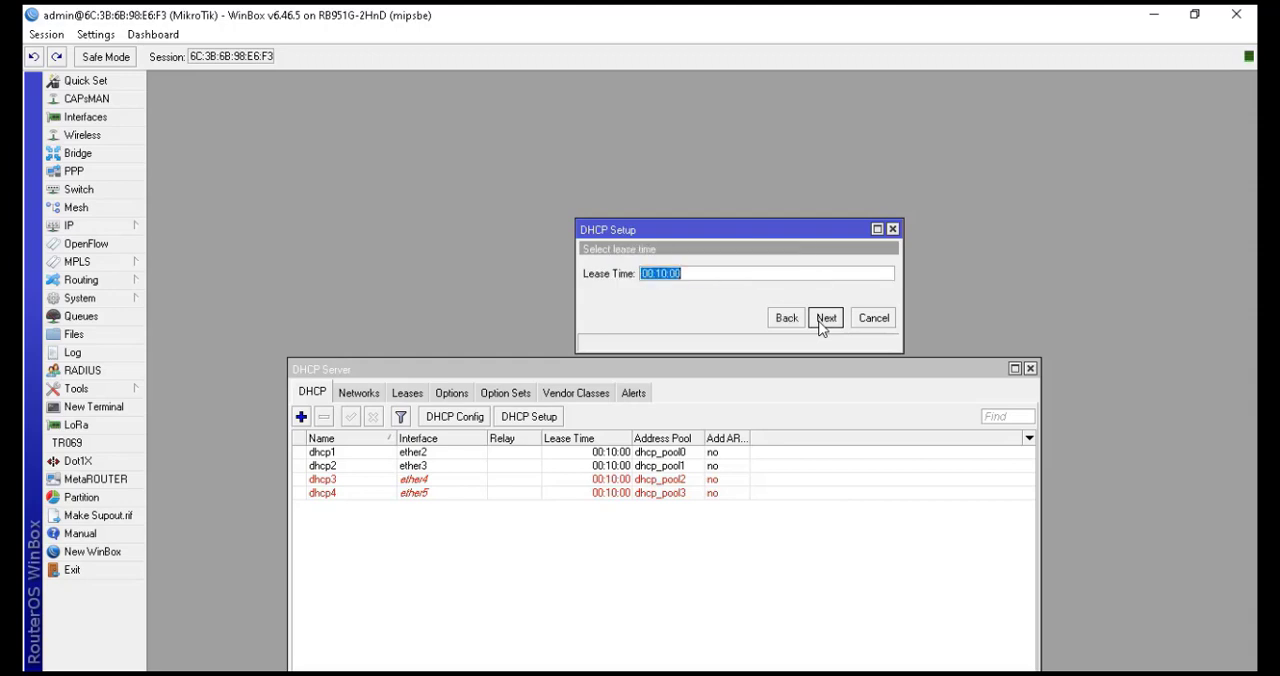
pyautogui.click(826, 318)
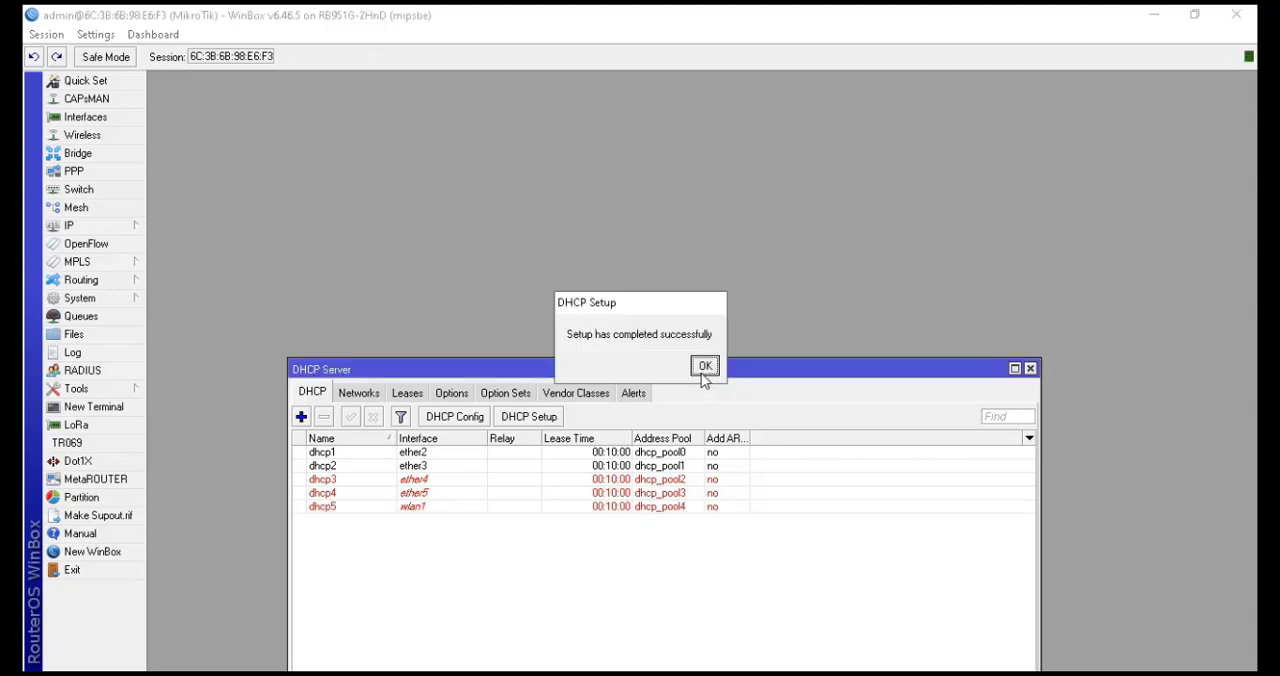
pyautogui.click(704, 368)
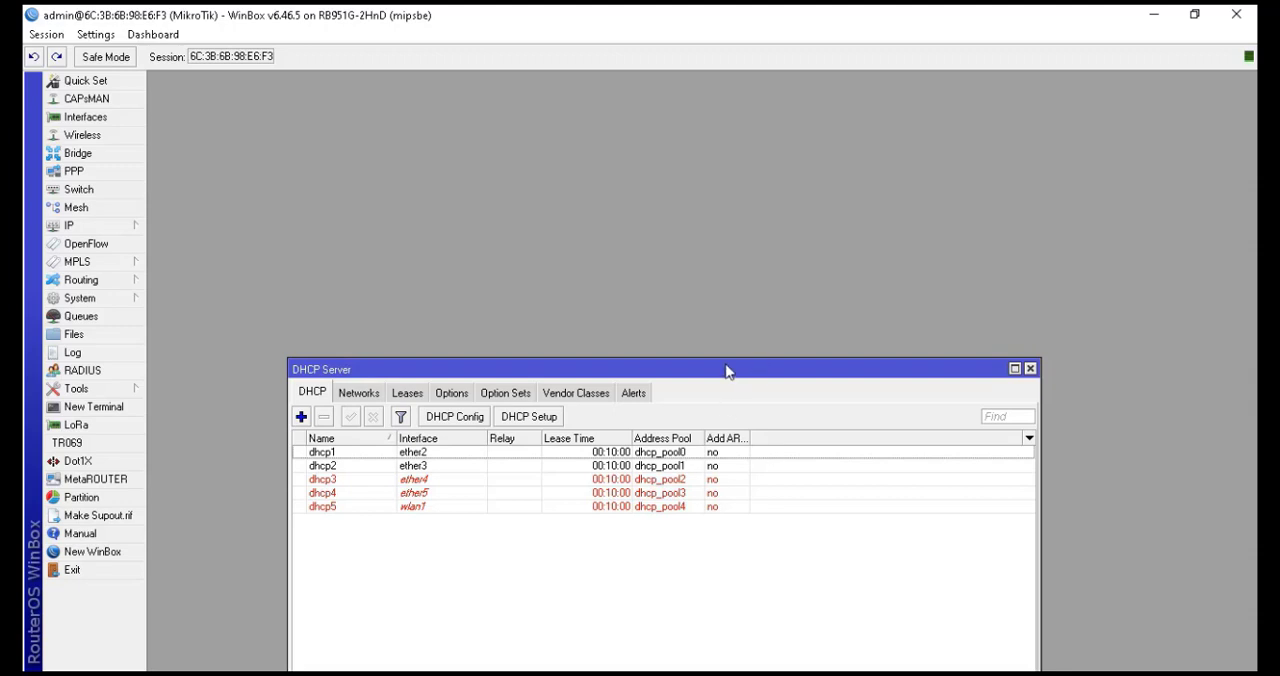
# Open the network adapter connections from the Windows Ethernet settings
pyautogui.moveTo(724, 367); pyautogui.dragTo(706, 249)
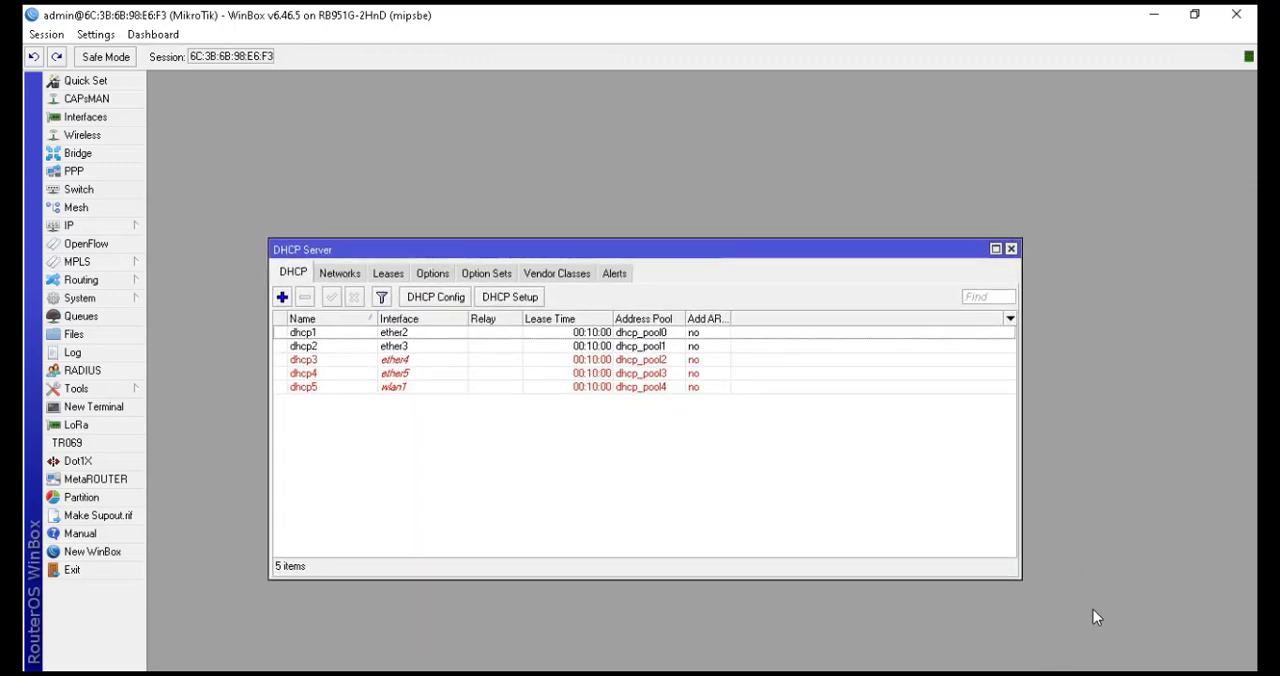
pyautogui.click(1081, 673)
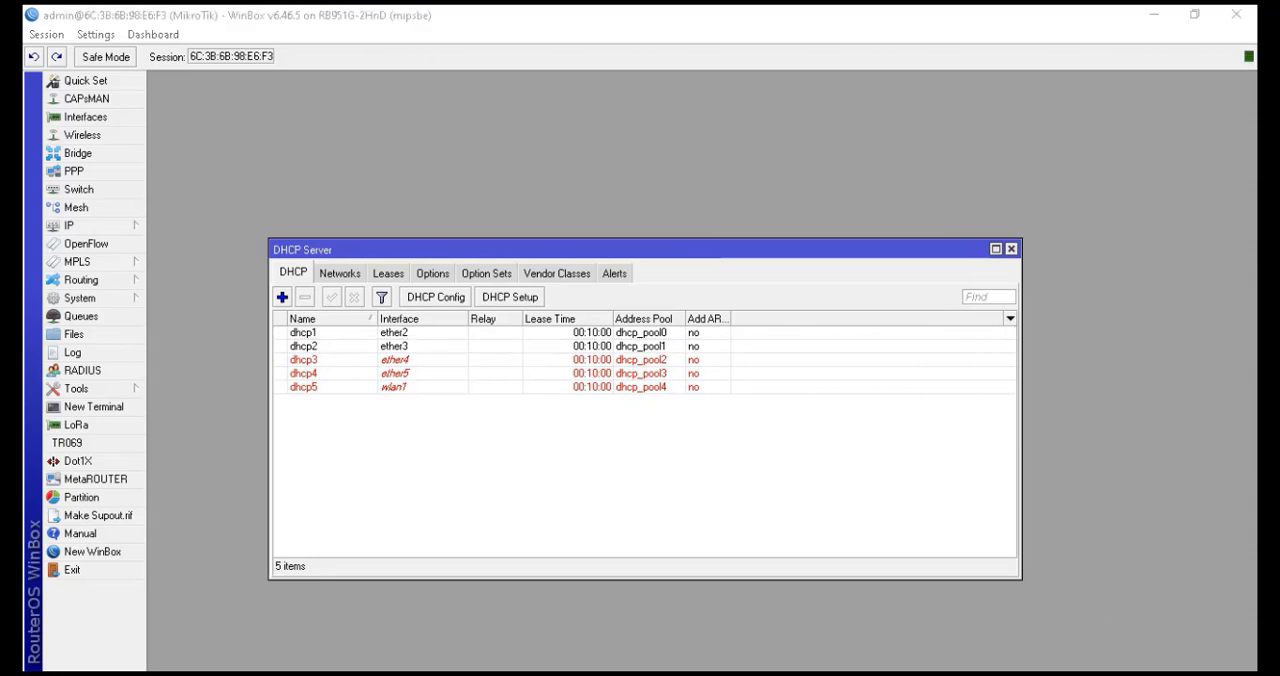
pyautogui.click(990, 577)
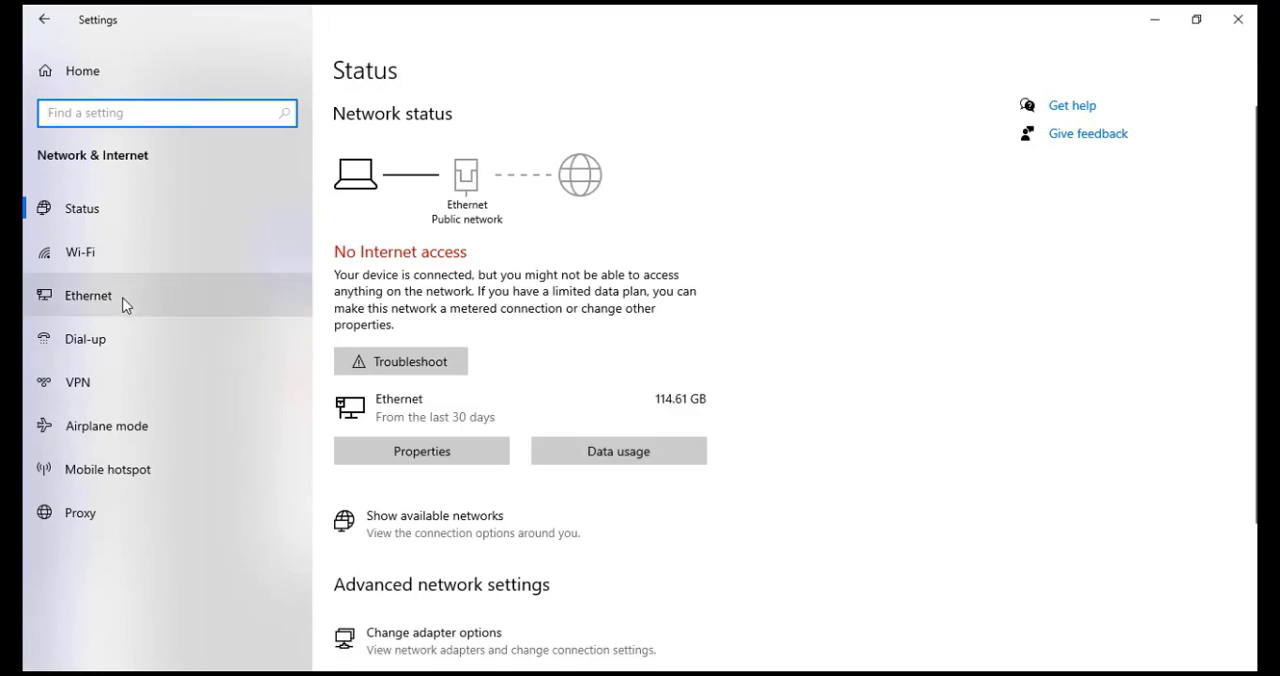
pyautogui.click(124, 303)
pyautogui.click(1101, 131)
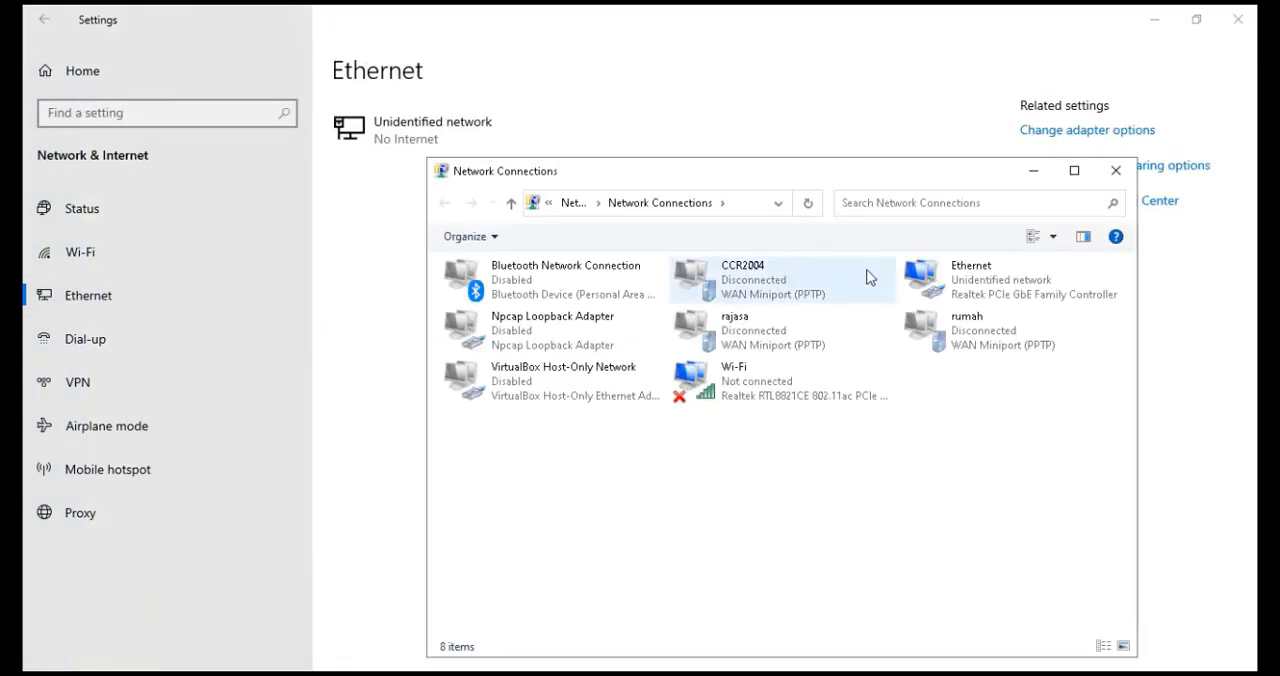
# Disable and re-enable the Ethernet adapter to renew its network address
pyautogui.rightClick(995, 294)
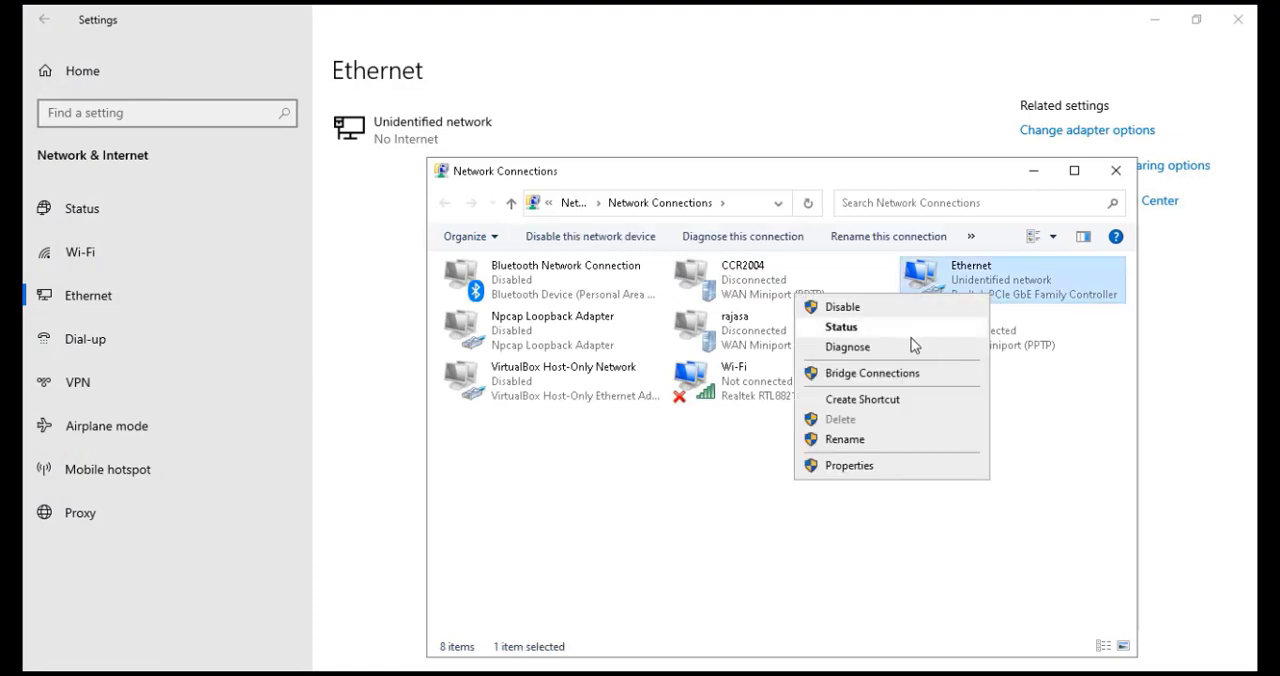
pyautogui.click(966, 283)
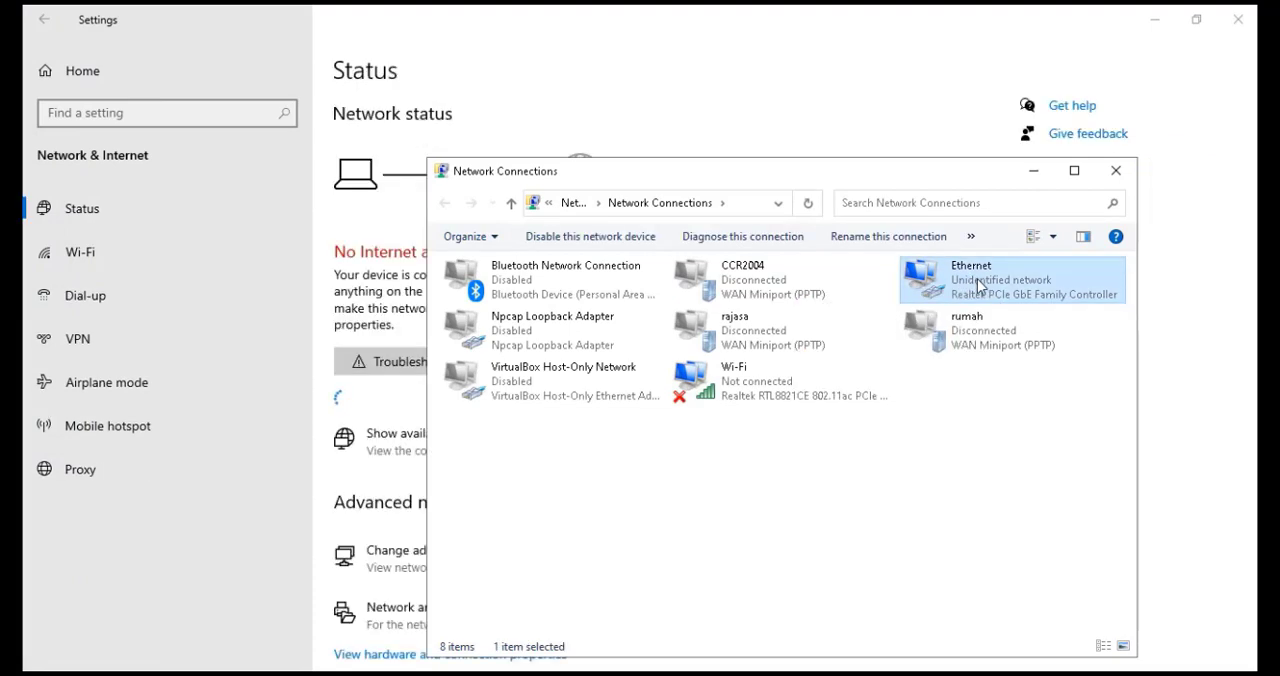
pyautogui.rightClick(977, 281)
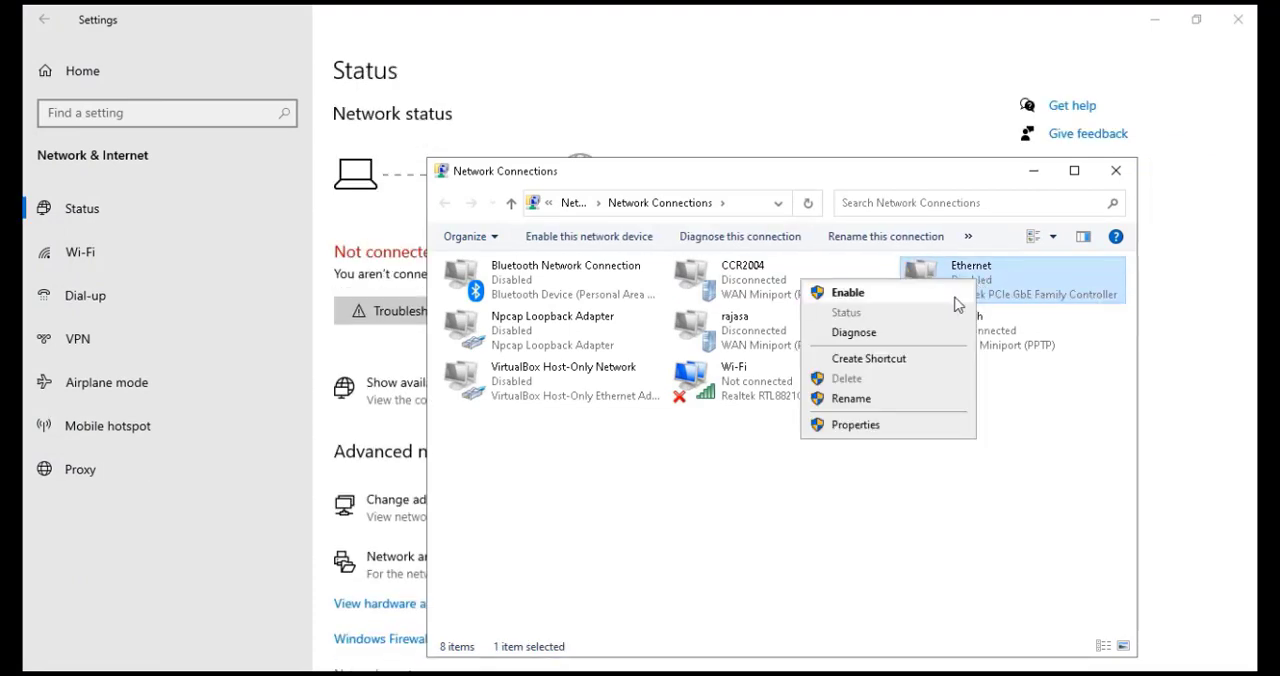
pyautogui.click(958, 294)
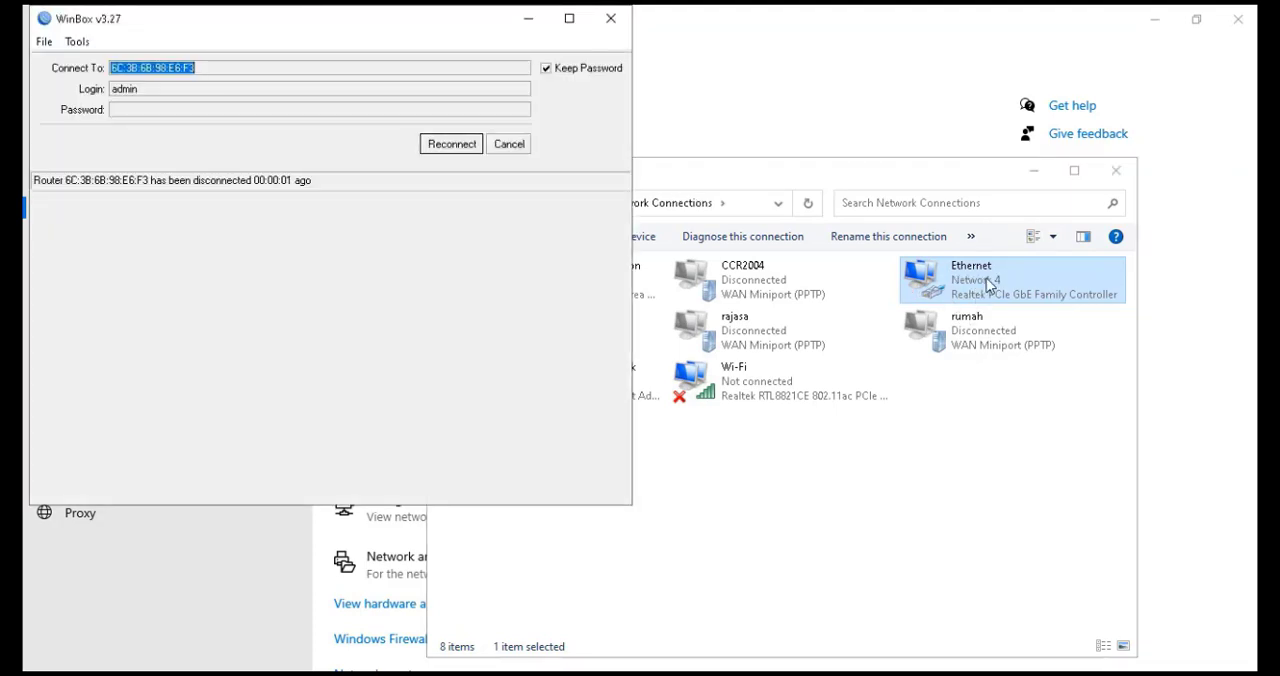
# Reconnect WinBox to the router and close the DHCP Server window
pyautogui.click(466, 150)
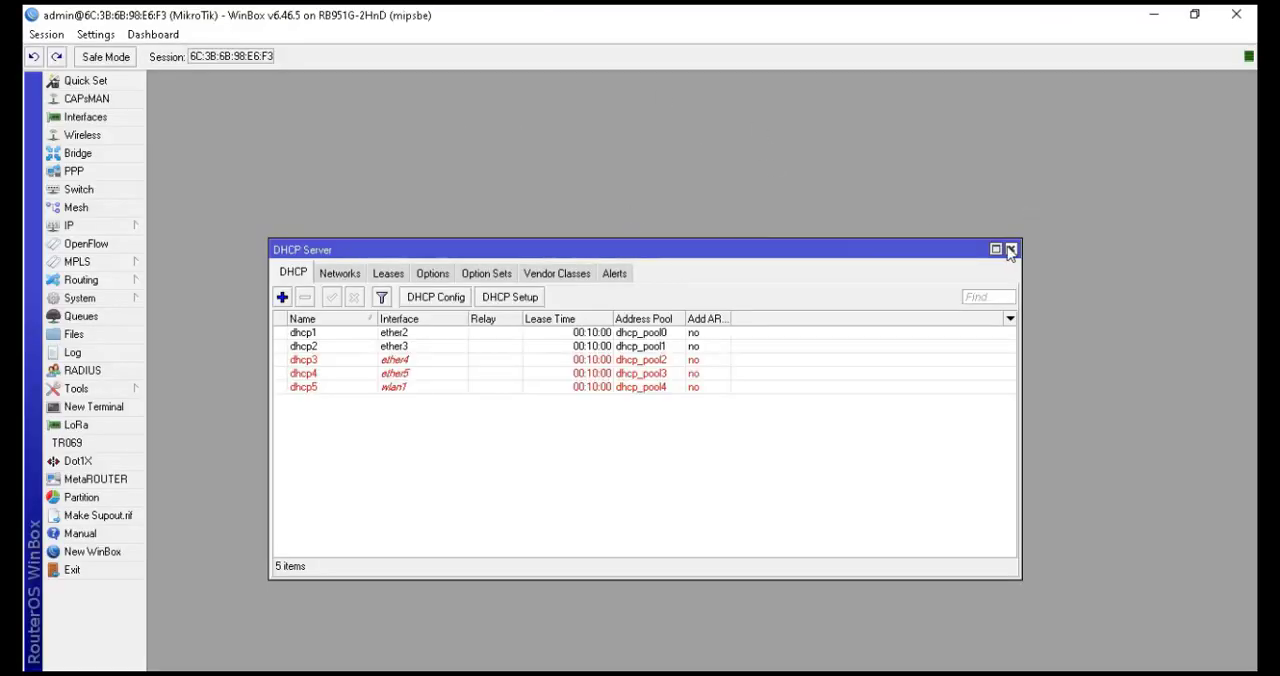
pyautogui.click(1011, 249)
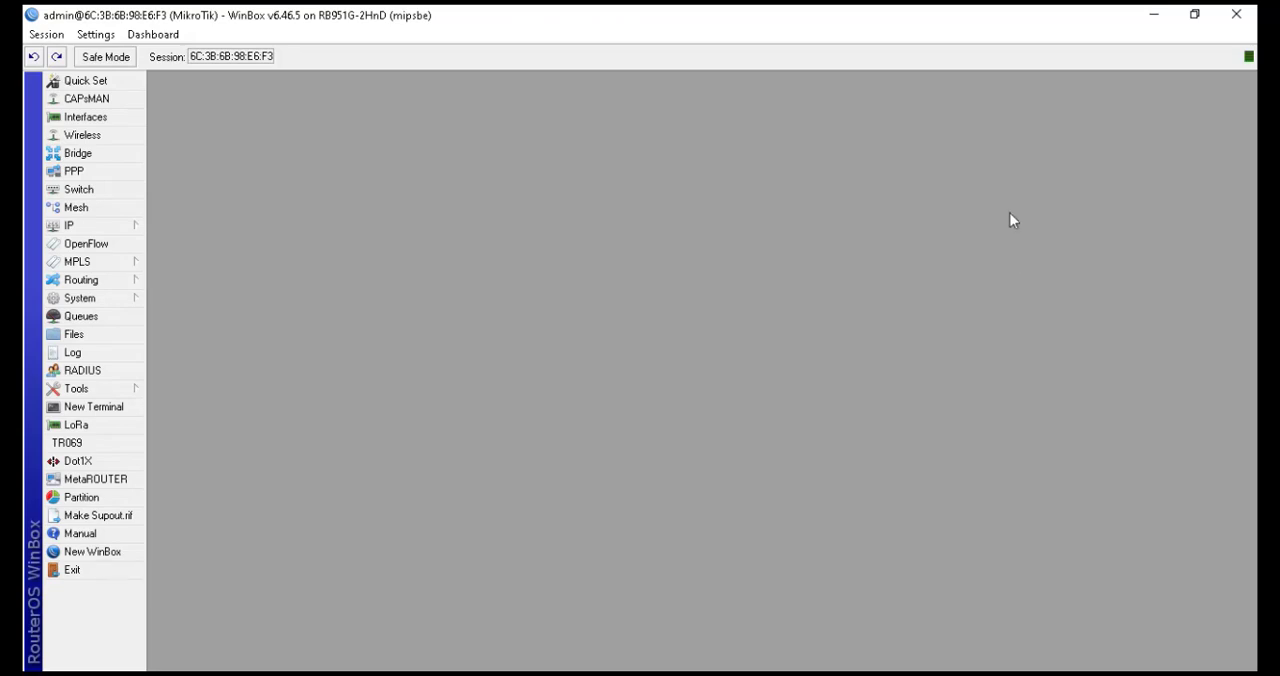
# Open Command Prompt and run ipconfig to check the PC's IP address and gateway
pyautogui.click(1154, 15)
pyautogui.press('super')
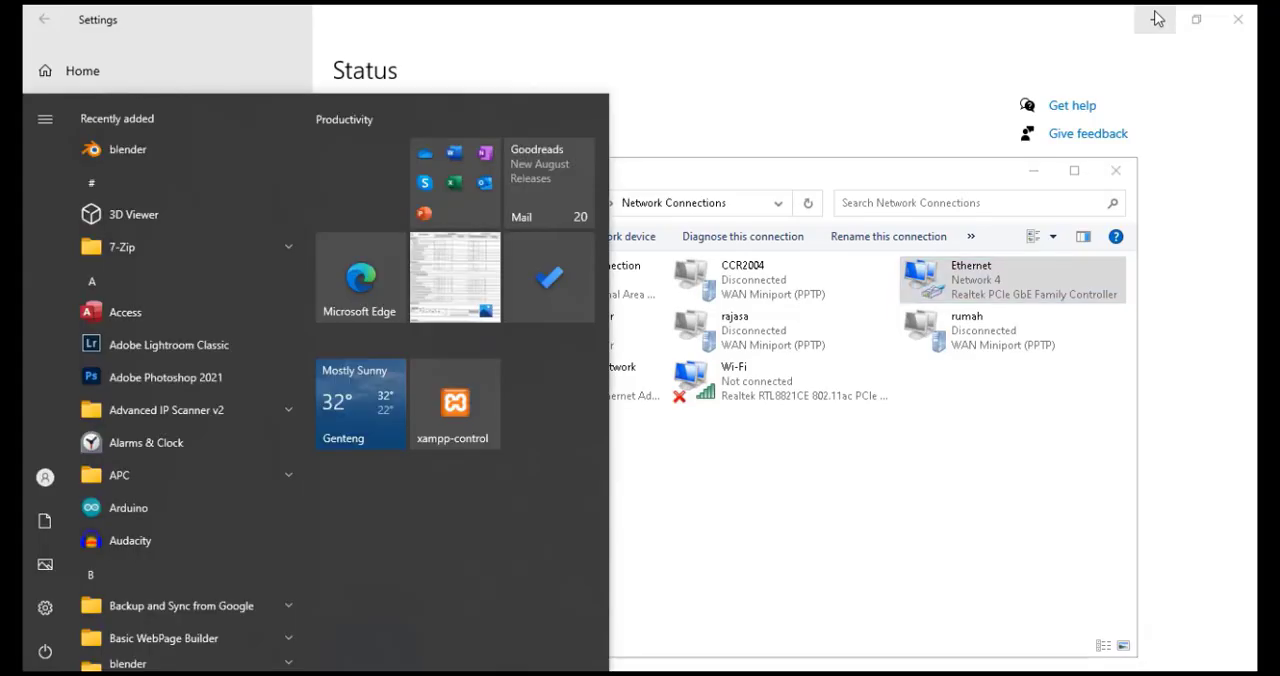
pyautogui.write('cmd')
pyautogui.press('Return')
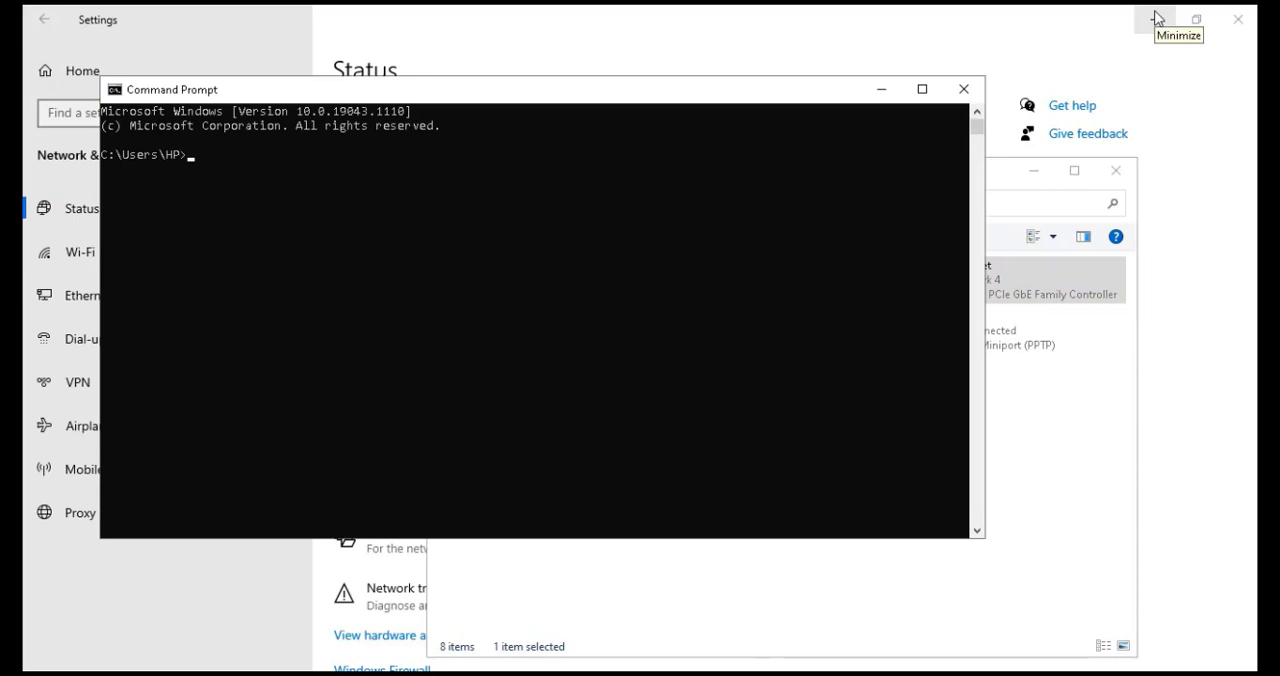
pyautogui.write('ipconfig')
pyautogui.press('Return')
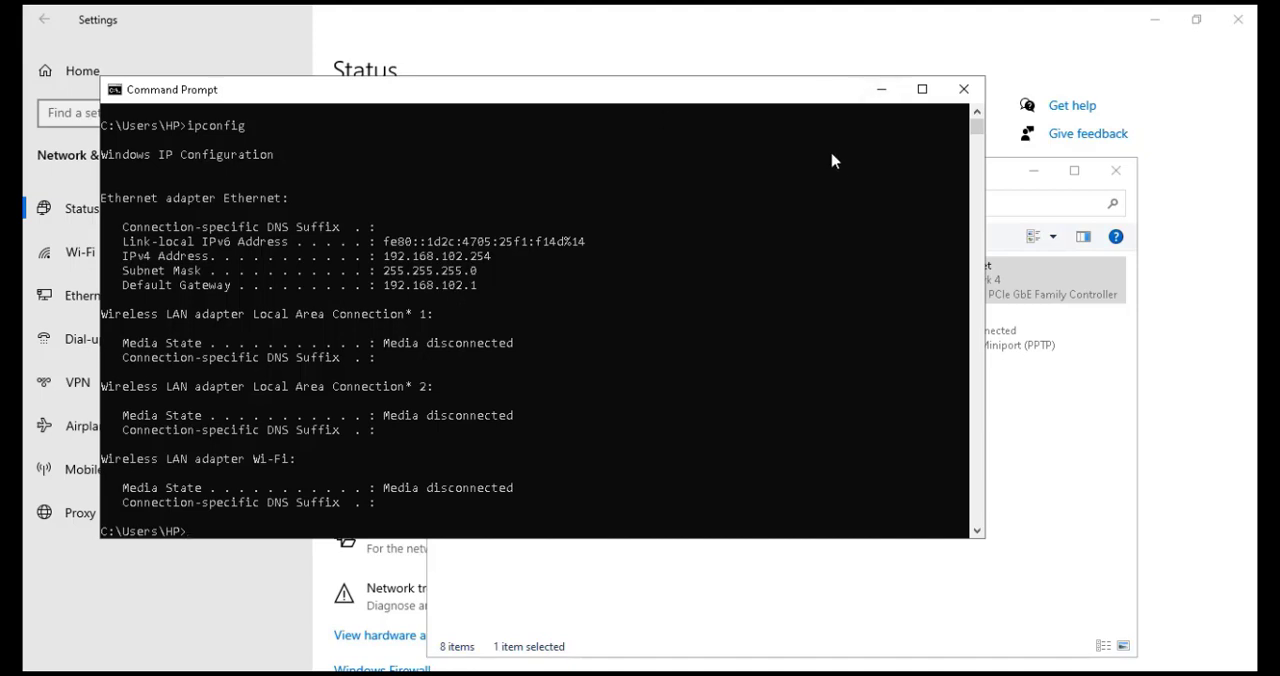
# Ping 8.8.8.8 to test internet connectivity, then close the Command Prompt
pyautogui.write('ping 8.8.8.8')
pyautogui.press('Return')
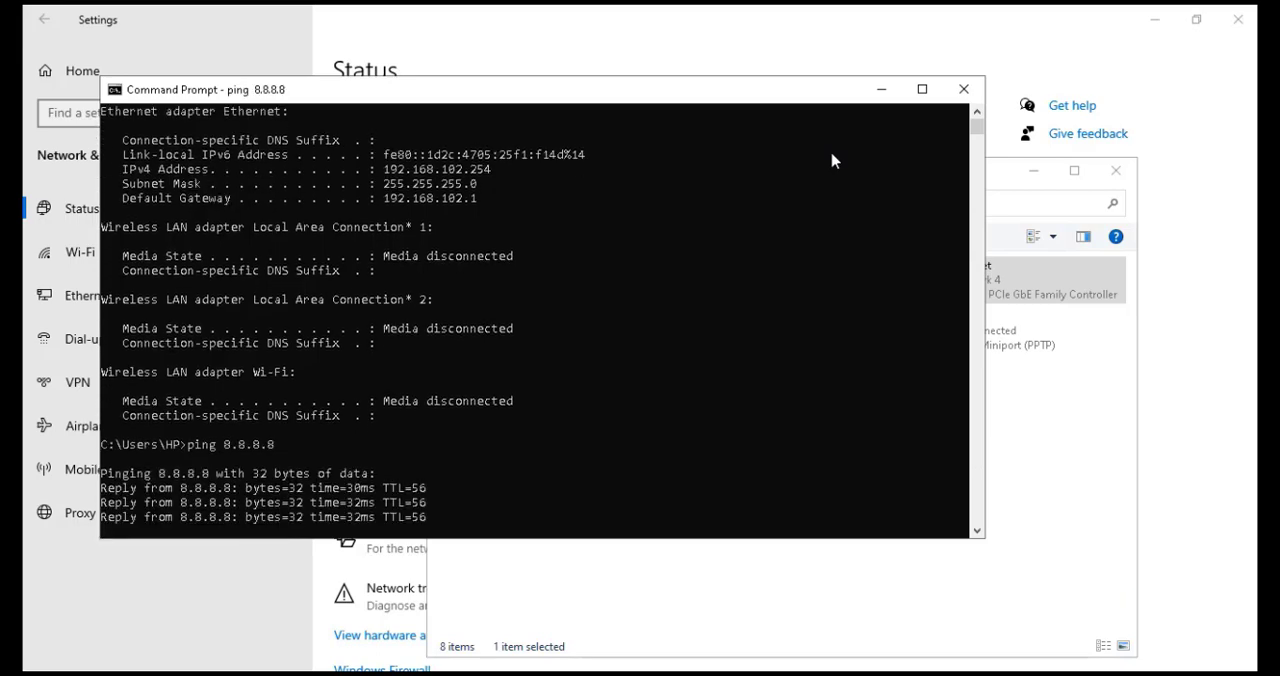
pyautogui.press('Return')
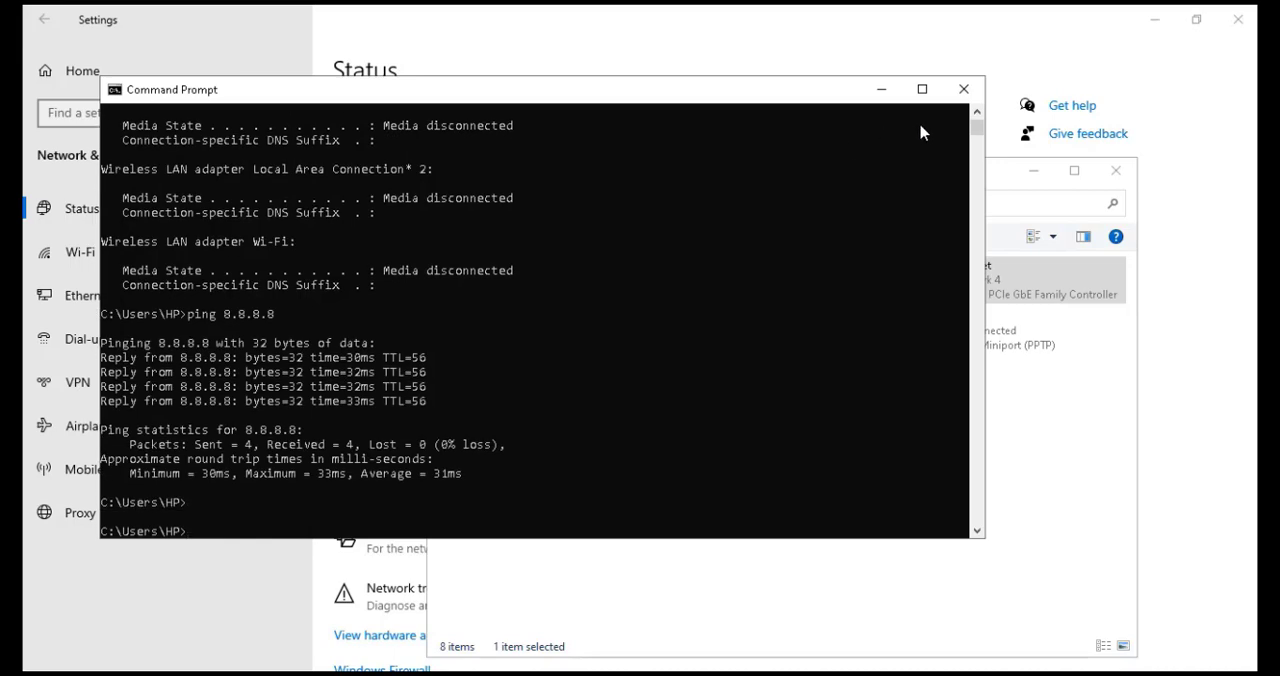
pyautogui.click(963, 89)
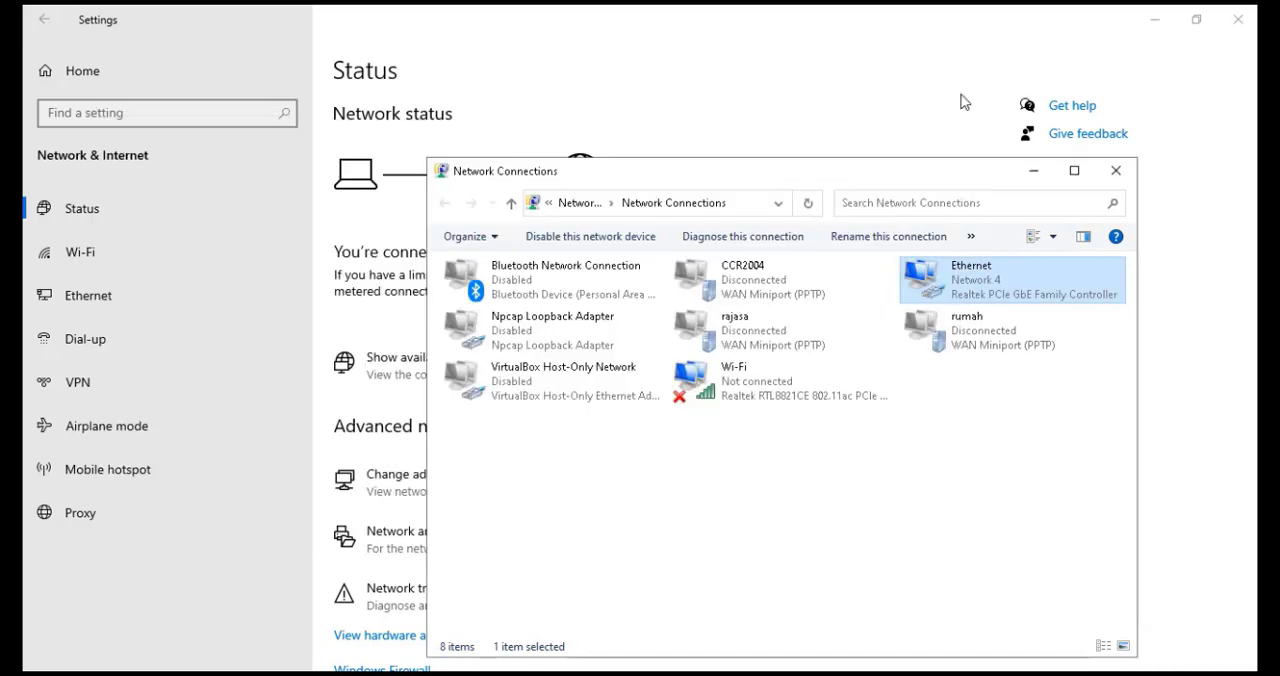
# Open the browser and search Google for youtube to test web access
pyautogui.click(1080, 72)
pyautogui.click(1155, 19)
pyautogui.click(1034, 170)
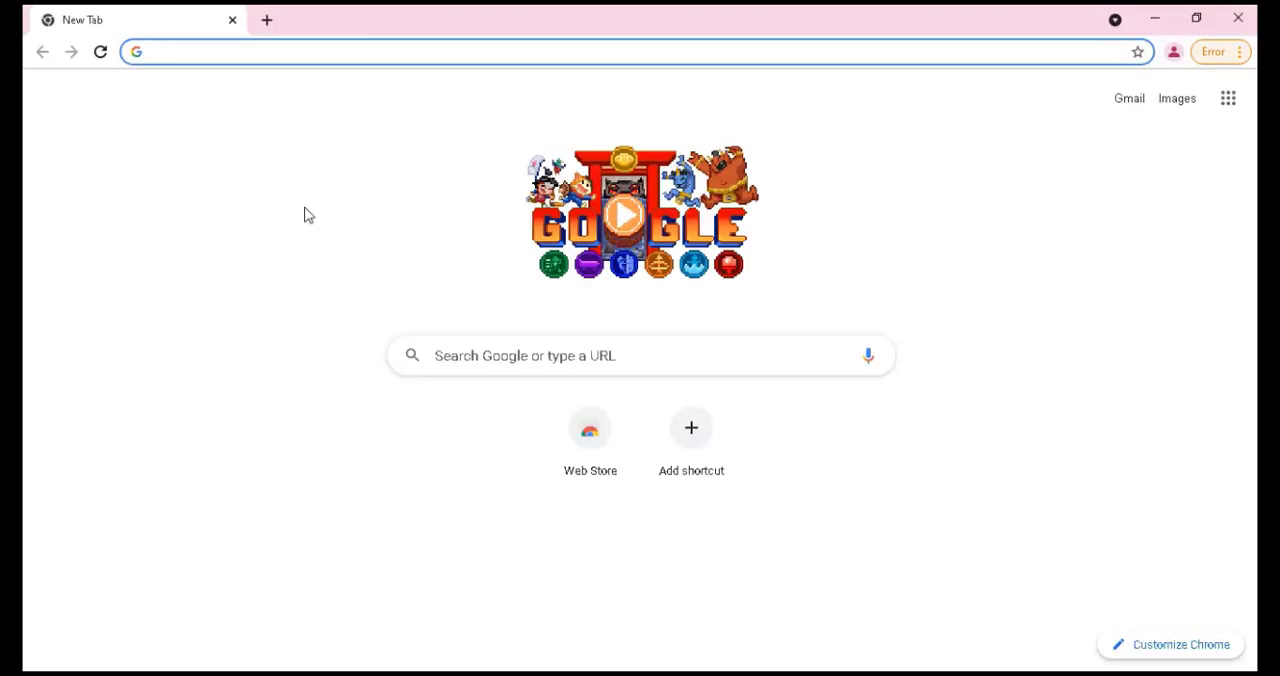
pyautogui.write('you')
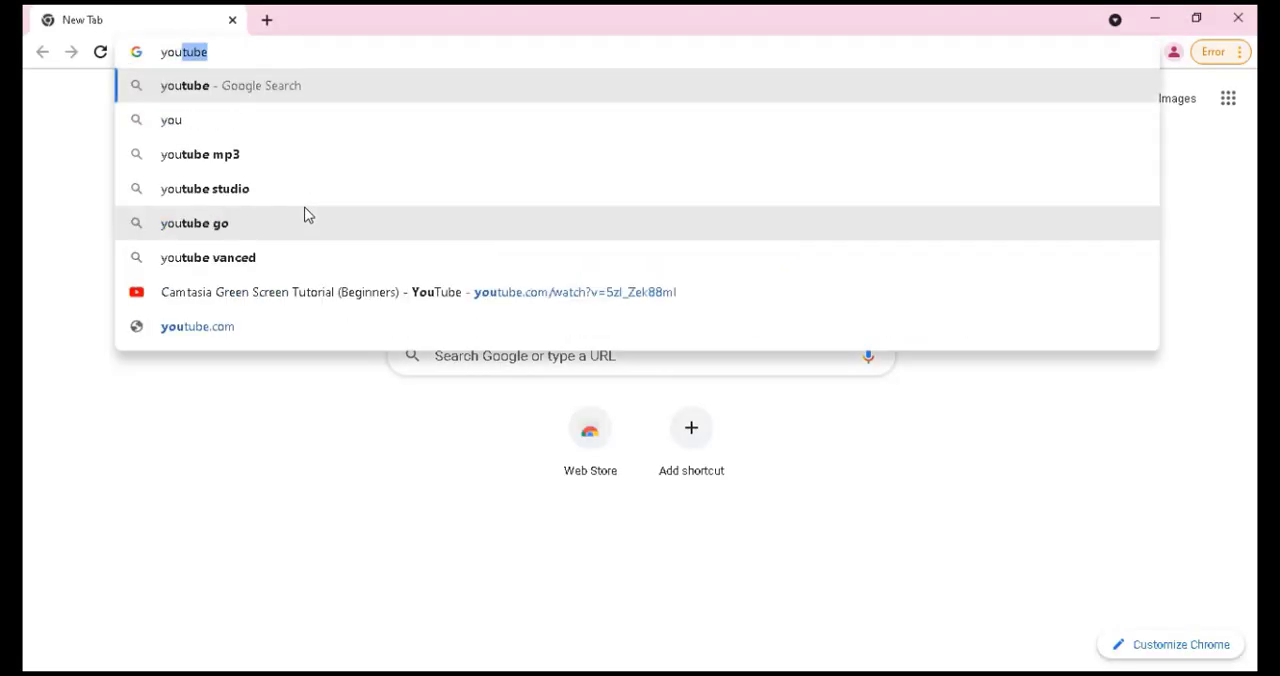
pyautogui.press('Return')
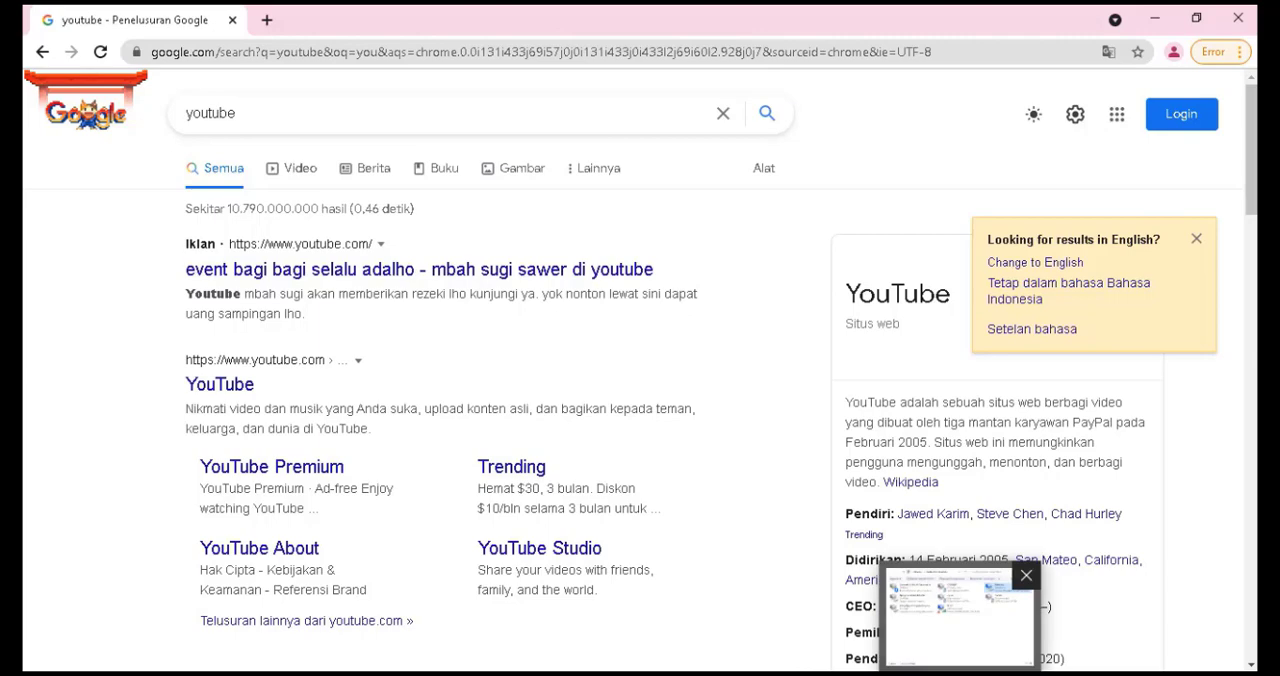
# Open a Command Prompt through Run and run ipconfig again to check the new address
pyautogui.moveTo(960, 674)
pyautogui.click(1150, 18)
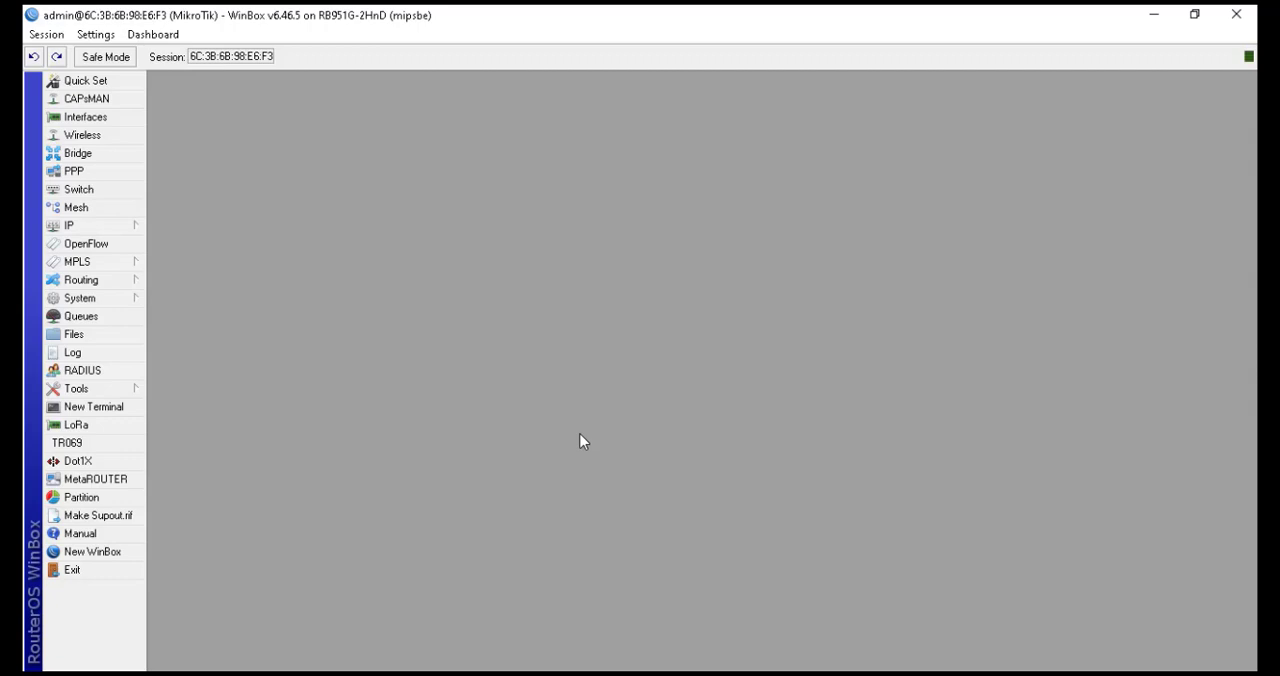
pyautogui.press('super+r')
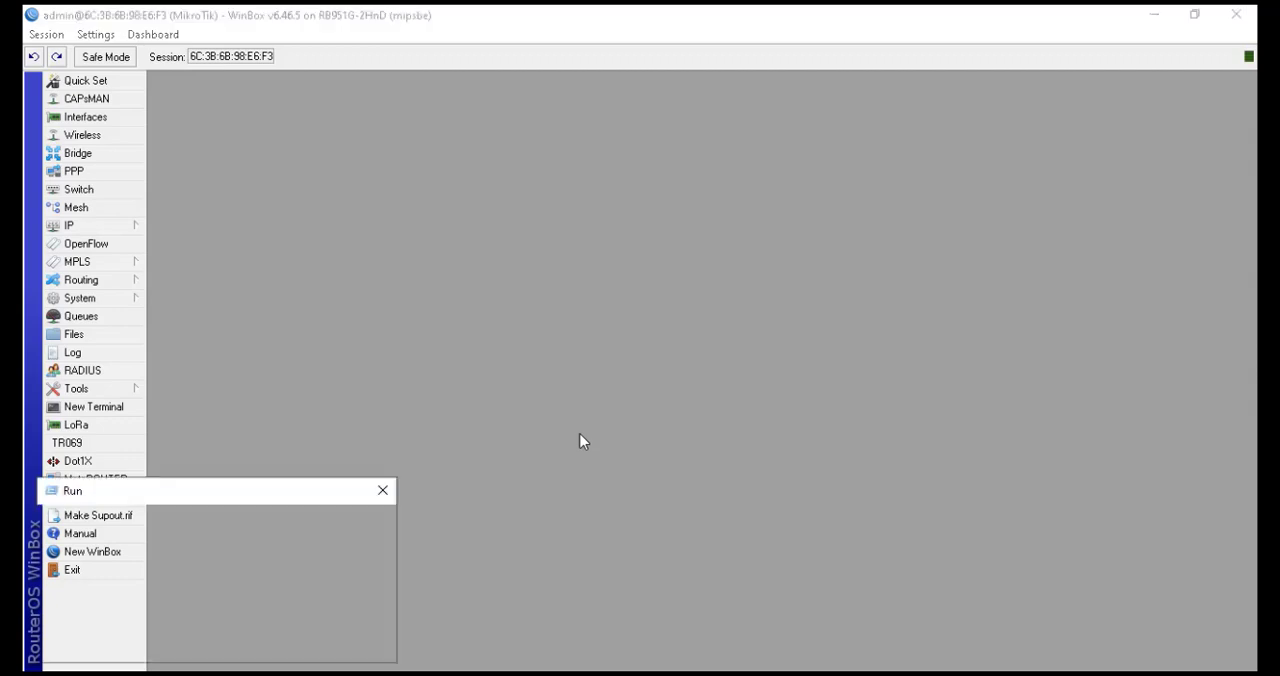
pyautogui.press('Return')
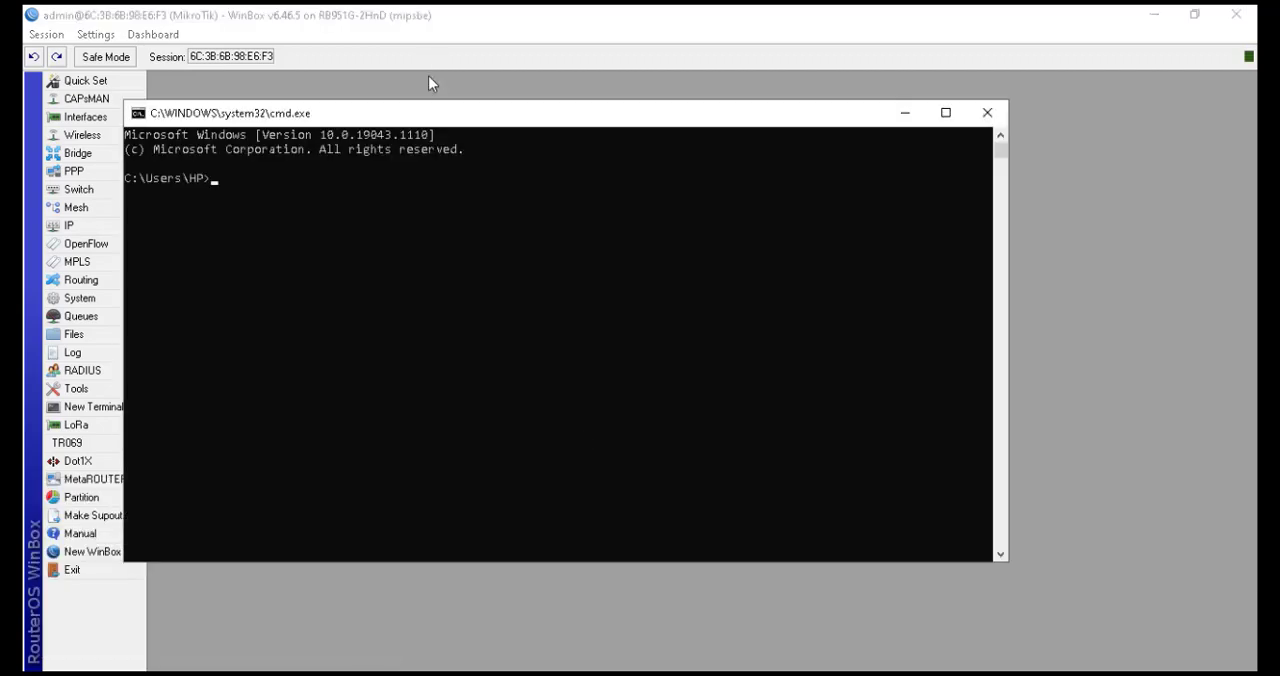
pyautogui.moveTo(440, 121); pyautogui.dragTo(620, 145)
pyautogui.write('ipconfig')
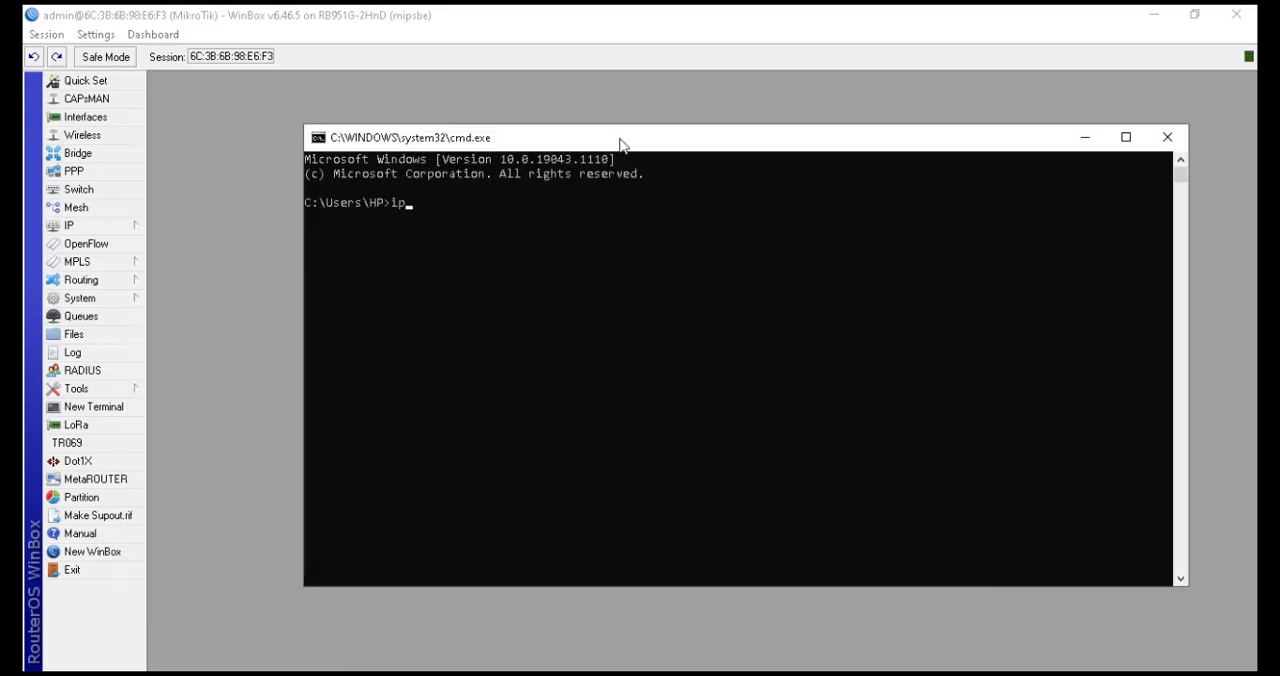
pyautogui.press('Return')
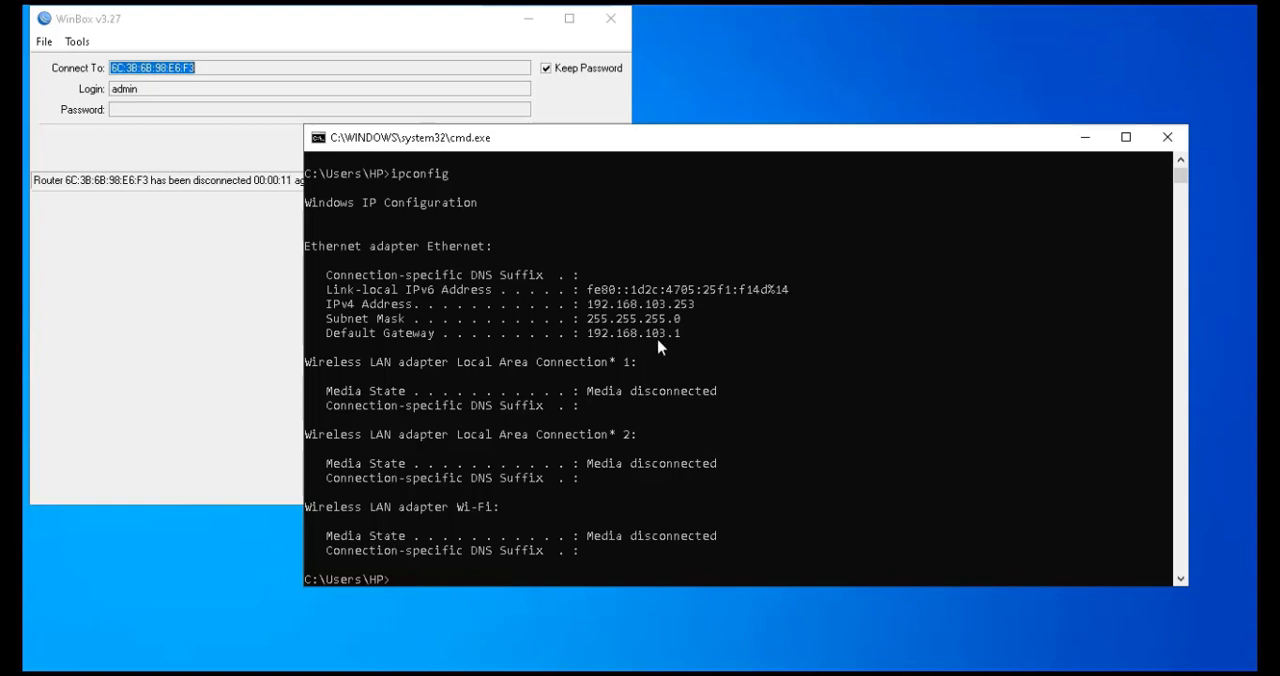
# Ping 8.8.8.8 and stop it after a few replies
pyautogui.press('Up')
pyautogui.press('BackSpace')
pyautogui.press('BackSpace')
pyautogui.press('BackSpace')
pyautogui.press('BackSpace')
pyautogui.press('BackSpace')
pyautogui.press('BackSpace')
pyautogui.press('BackSpace')
pyautogui.press('BackSpace')
pyautogui.write('ping 8.8.8.8')
pyautogui.press('Return')
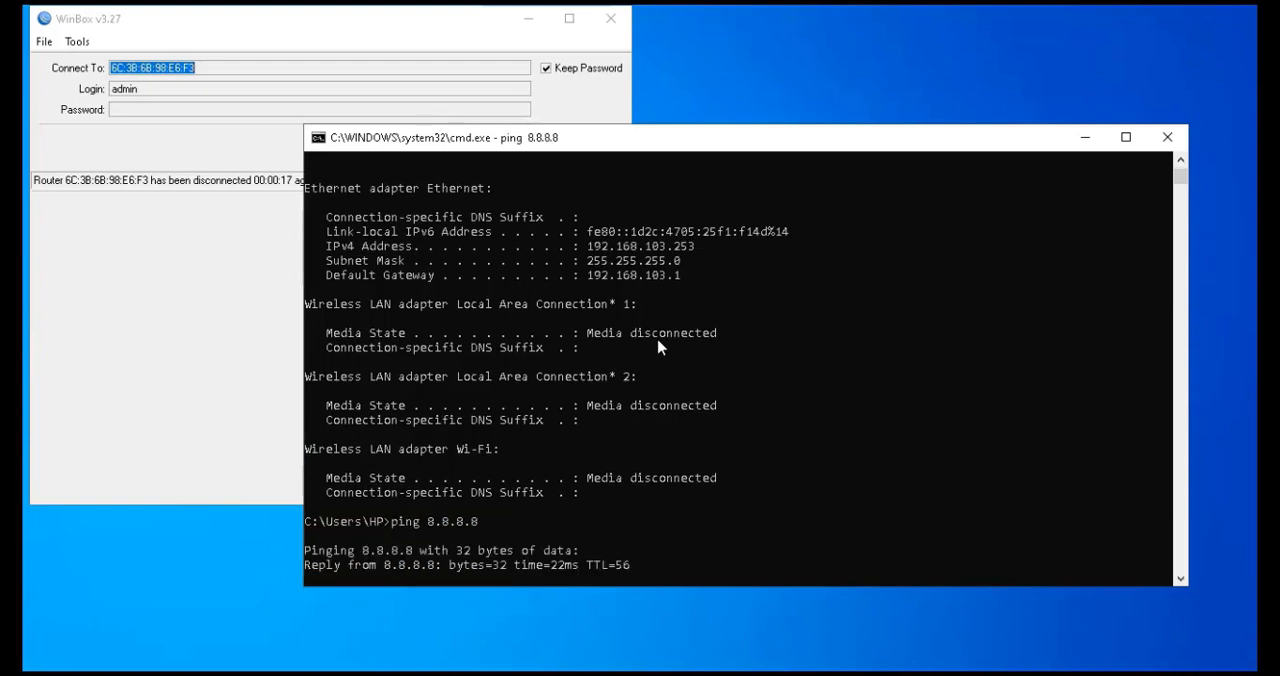
pyautogui.hotkey('ctrl', 'c')
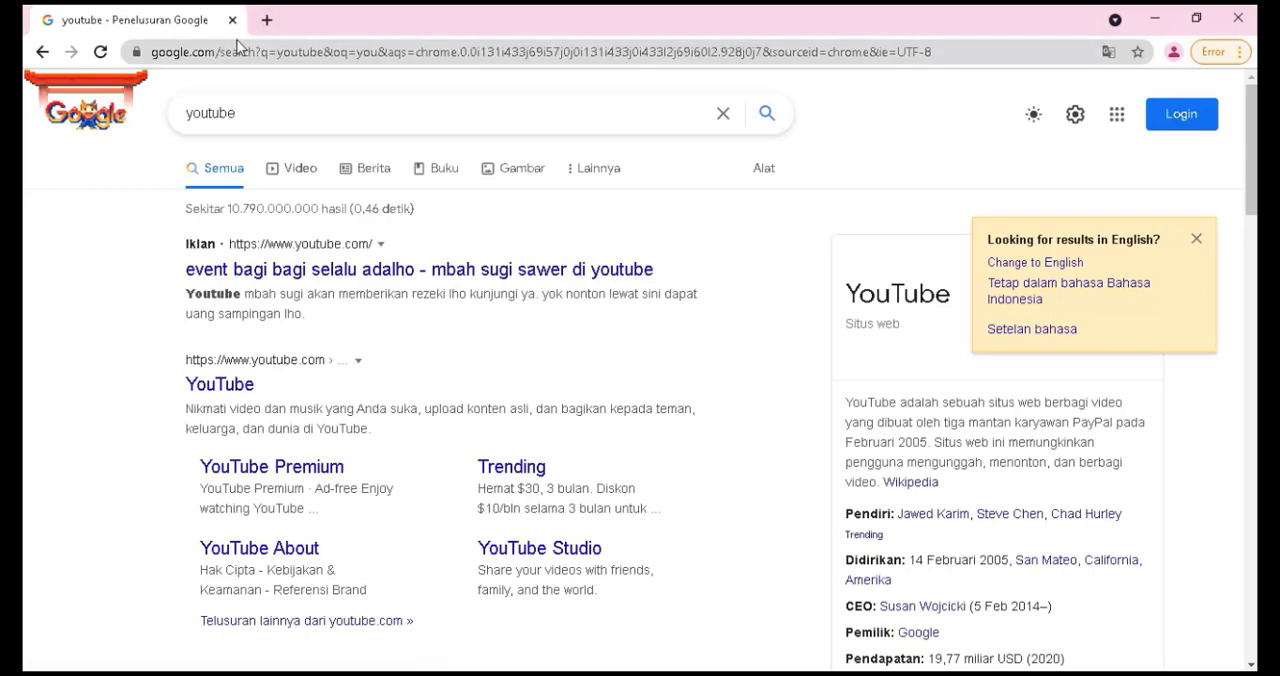
# Search Google for wiki in the browser, then switch back to the Command Prompt
pyautogui.click(239, 50)
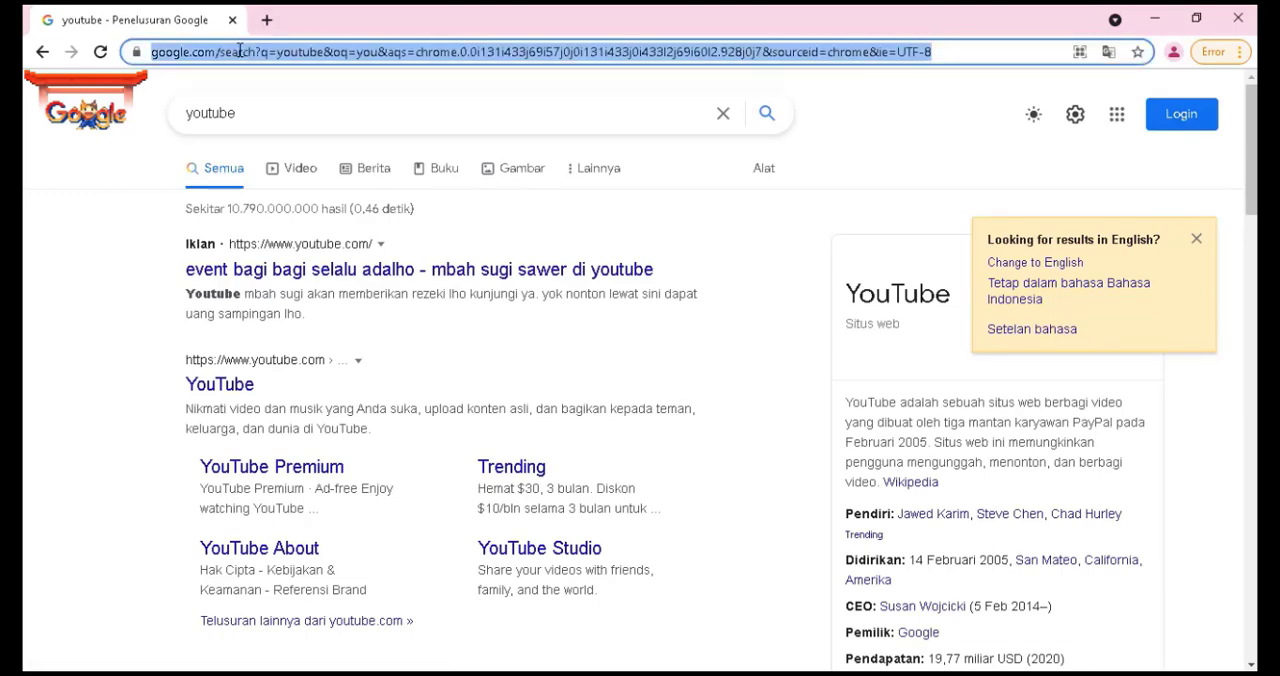
pyautogui.write('wikipedia')
pyautogui.press('Return')
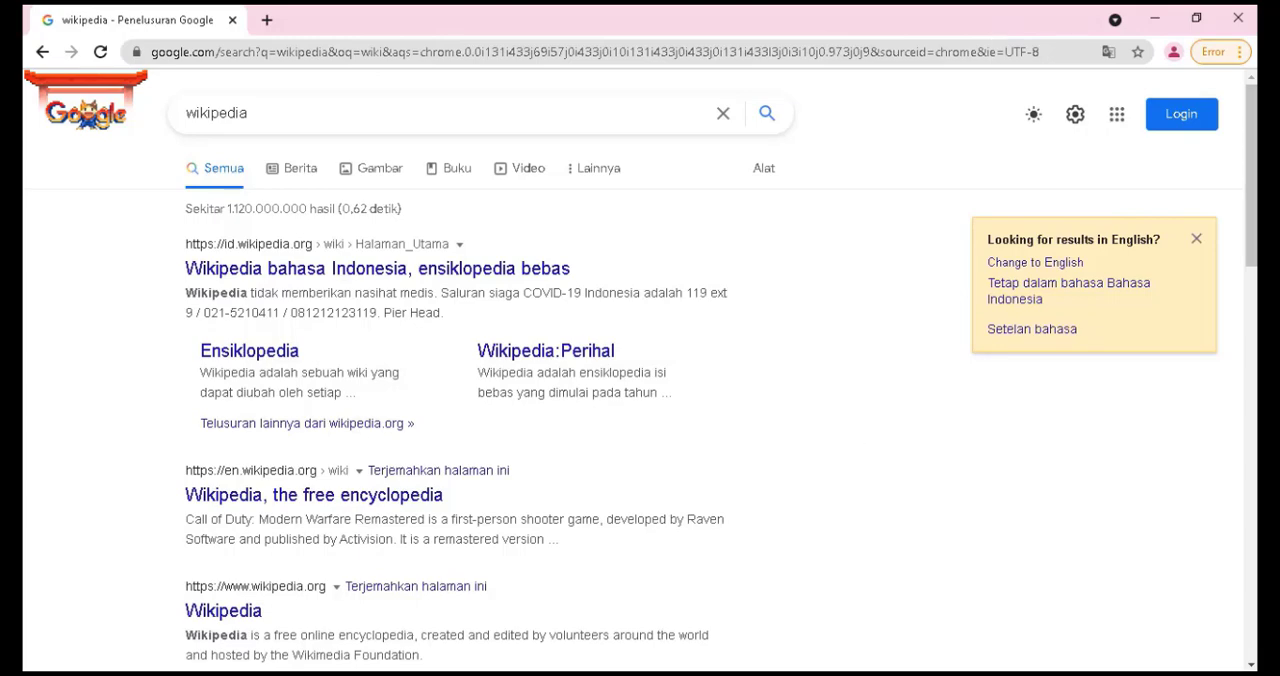
pyautogui.hotkey('alt', 'Tab')
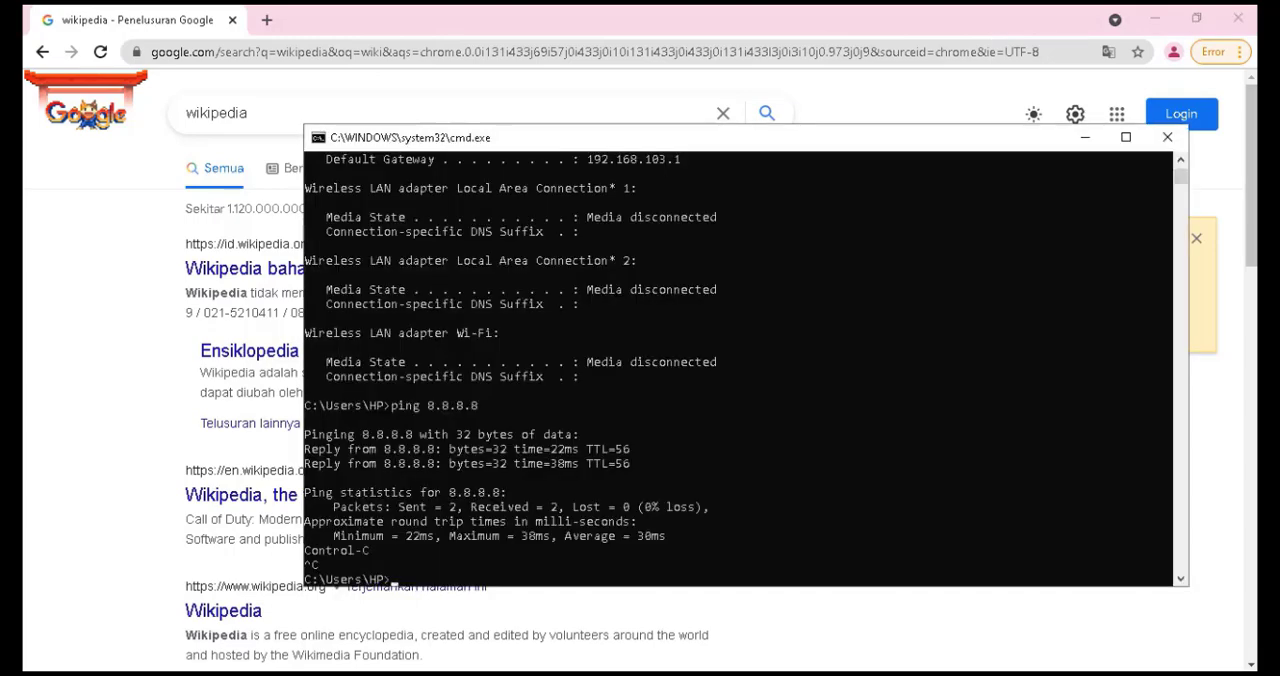
# Allow the PC to be discoverable on the new network and rerun ipconfig in the Command Prompt
pyautogui.press('Up')
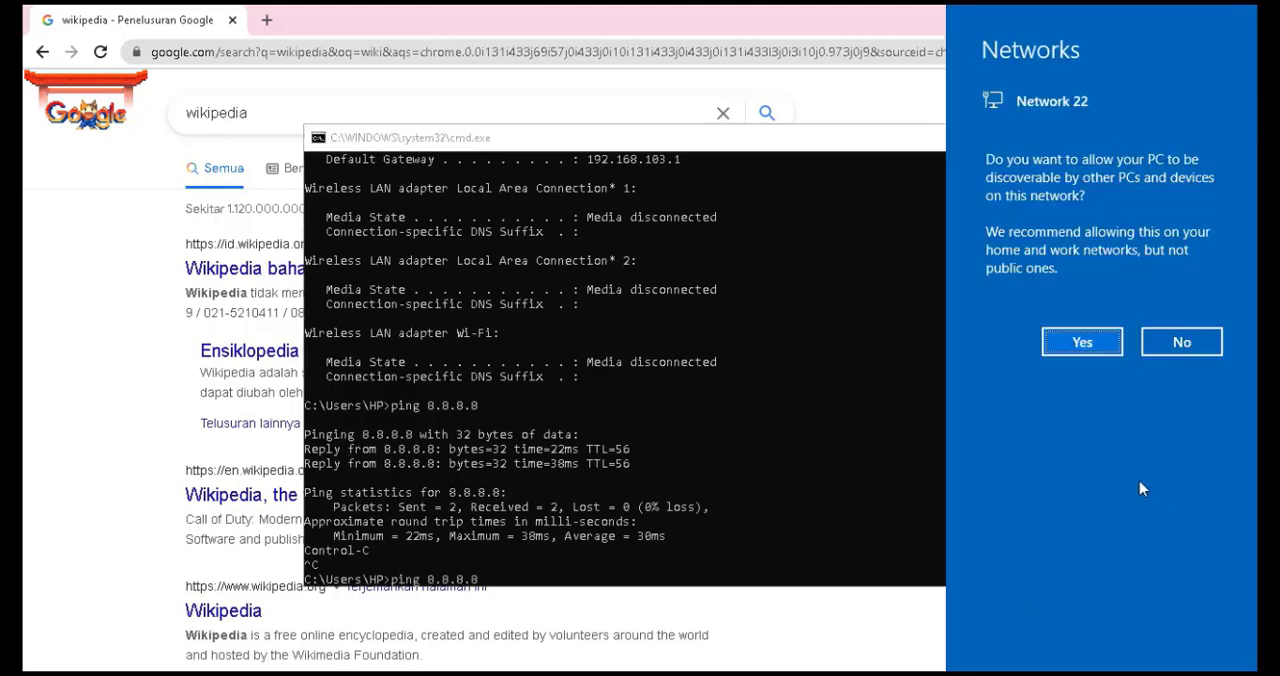
pyautogui.click(1086, 341)
pyautogui.click(814, 450)
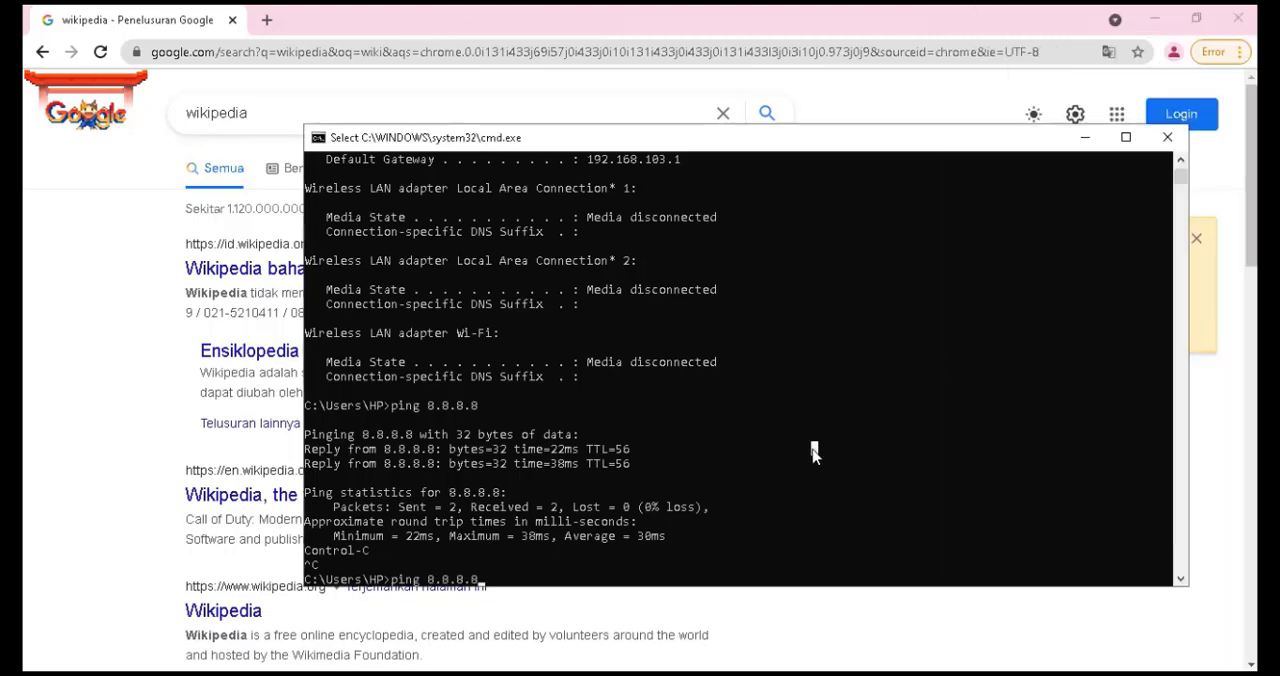
pyautogui.press('Up')
pyautogui.press('Return')
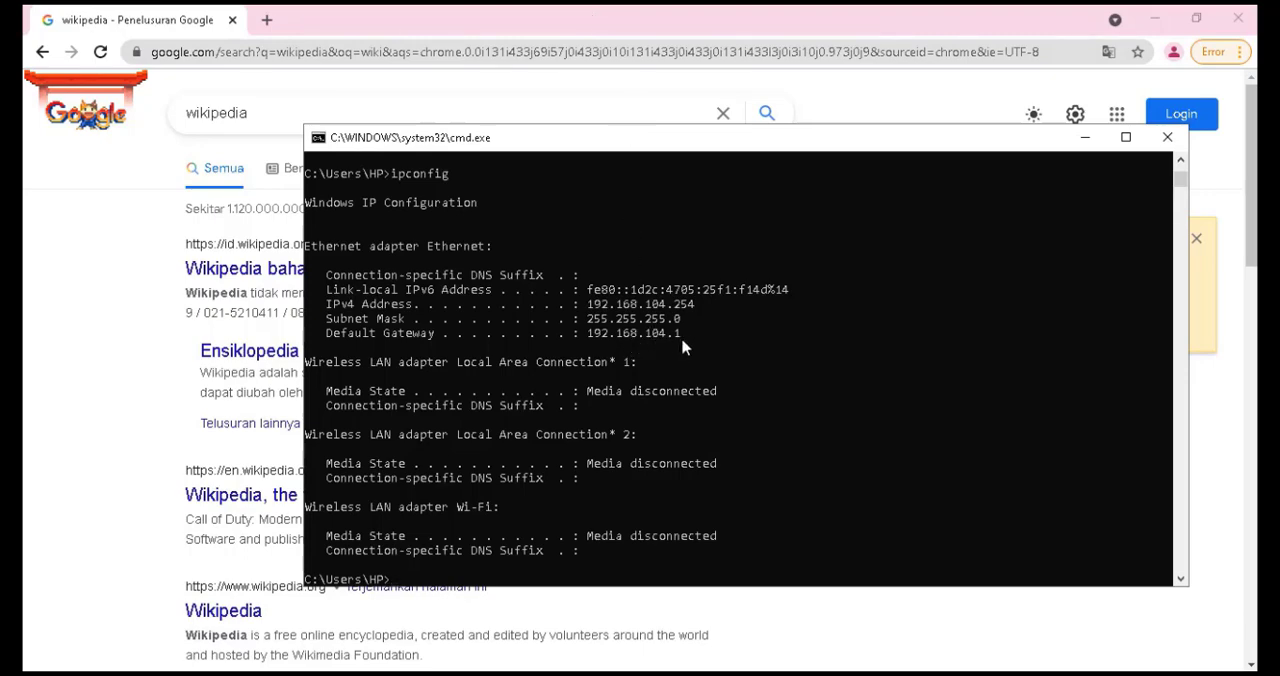
# Open 1cak.com in the browser to test web access, then minimize the browser
pyautogui.click(425, 6)
pyautogui.click(410, 52)
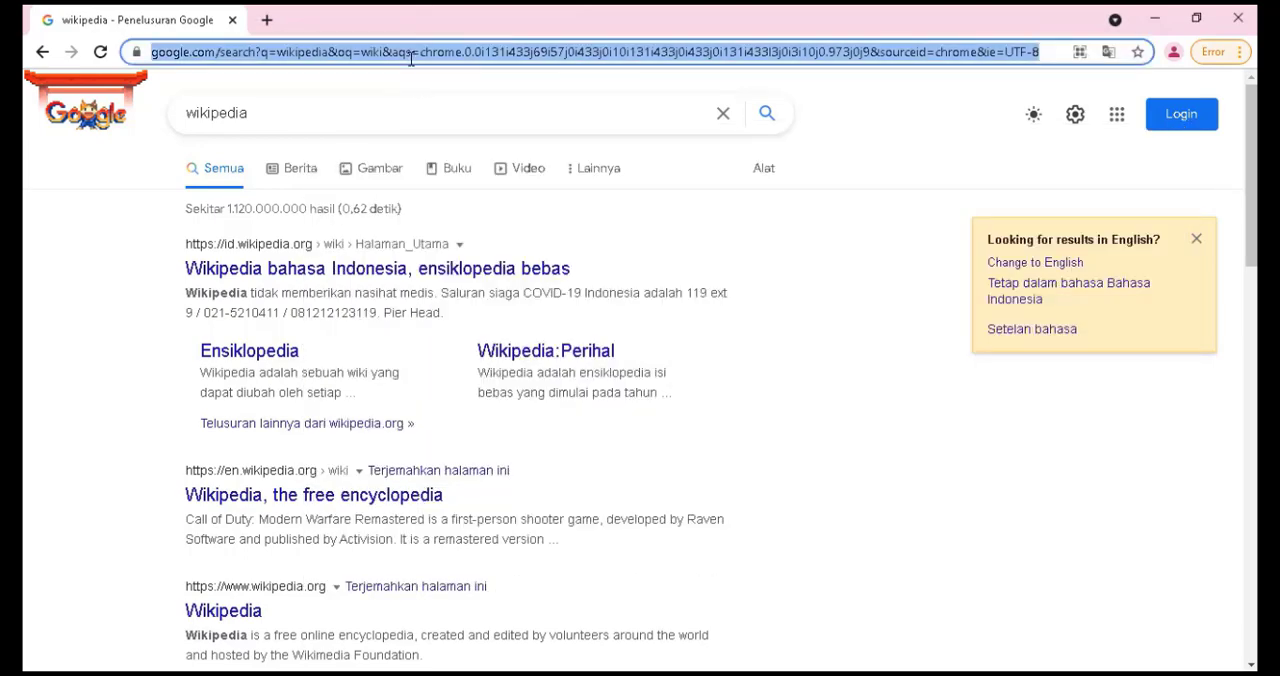
pyautogui.write('1cak.com')
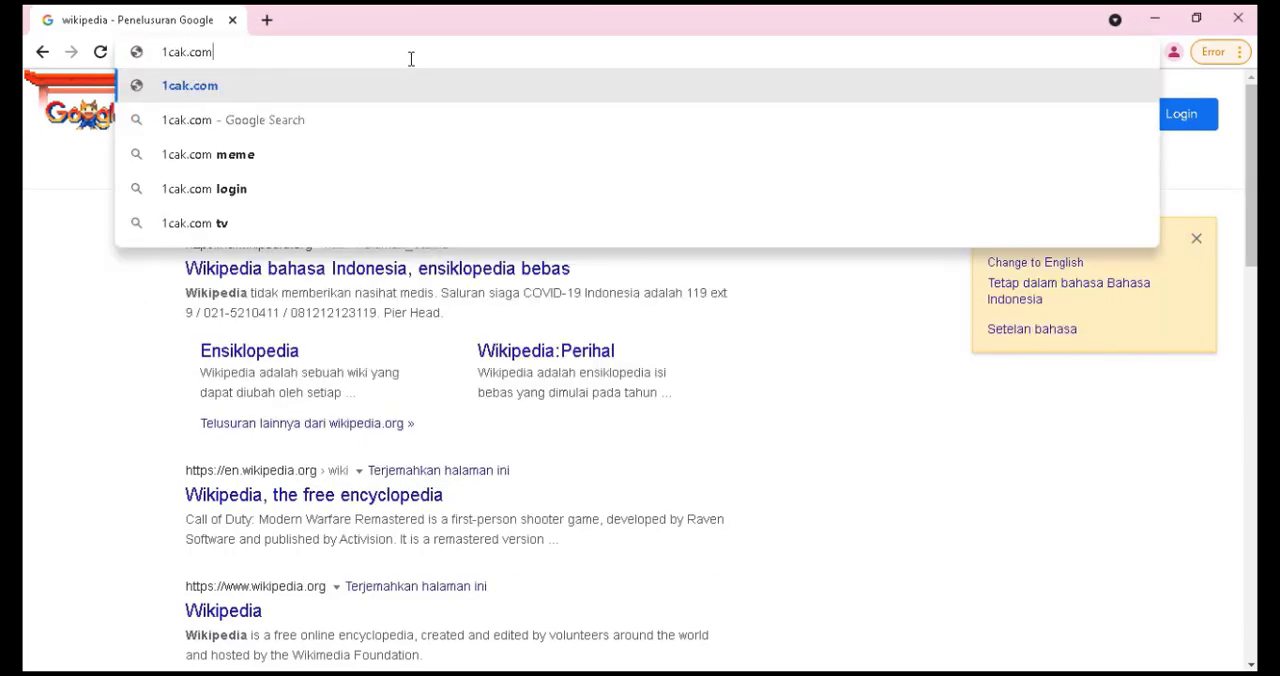
pyautogui.press('Return')
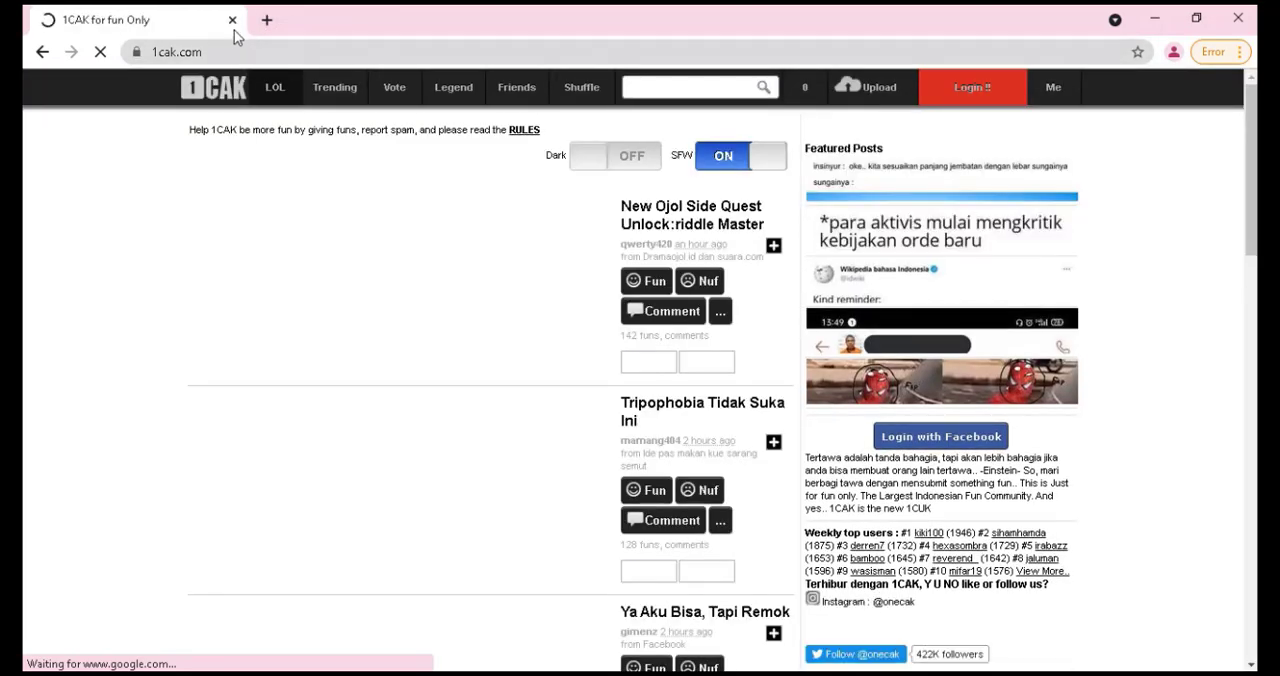
pyautogui.click(1155, 20)
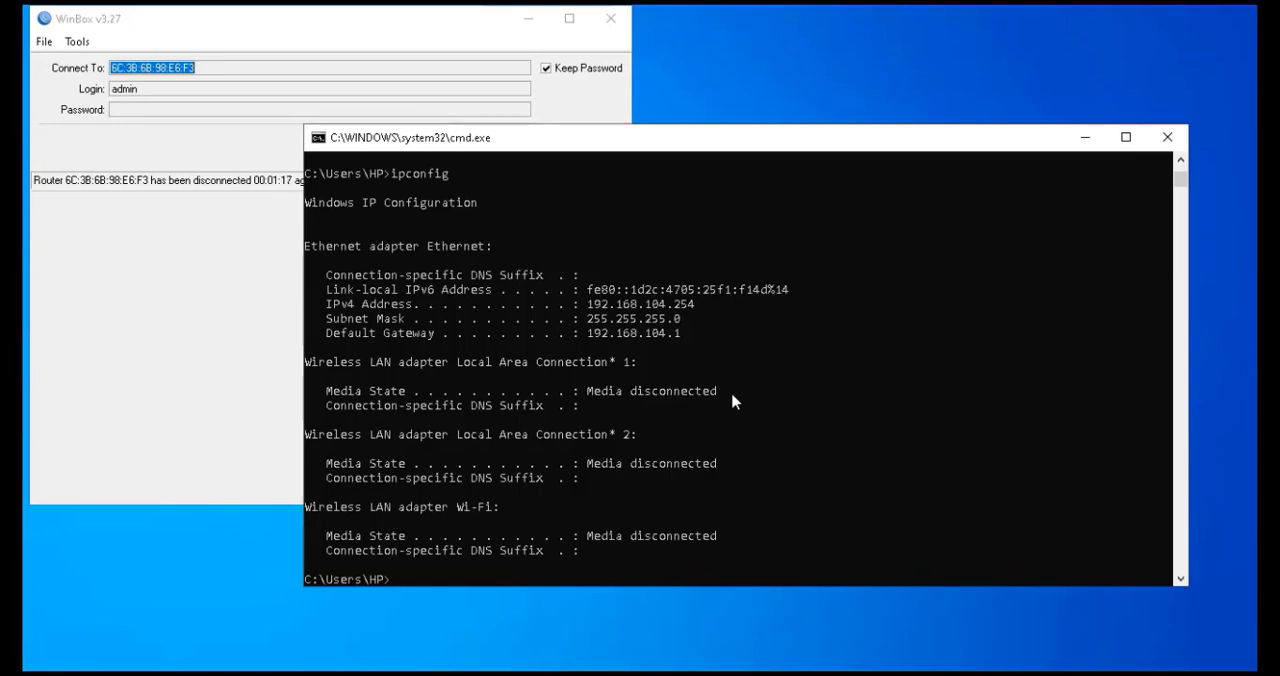
# Rerun ipconfig twice in the Command Prompt to check the renewed Ethernet address
pyautogui.press('Up')
pyautogui.press('Return')
pyautogui.scroll(6, 733, 401)
pyautogui.scroll(-6, 733, 401)
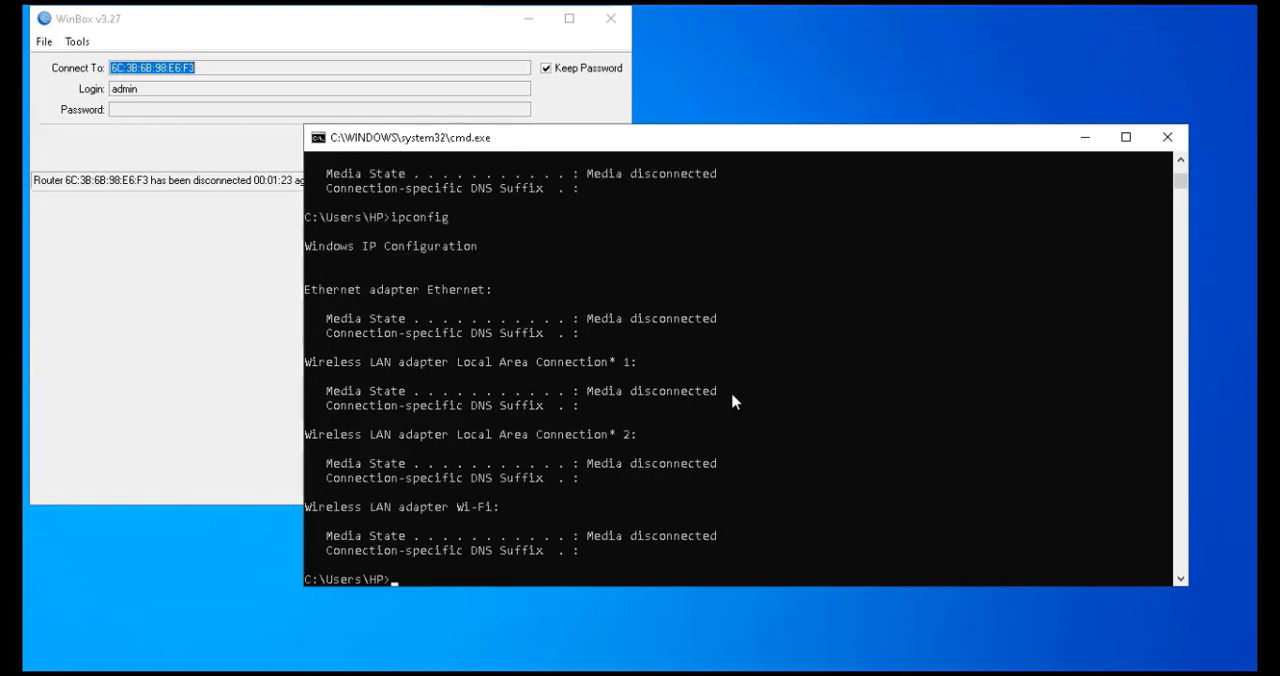
pyautogui.press('Up')
pyautogui.press('Return')
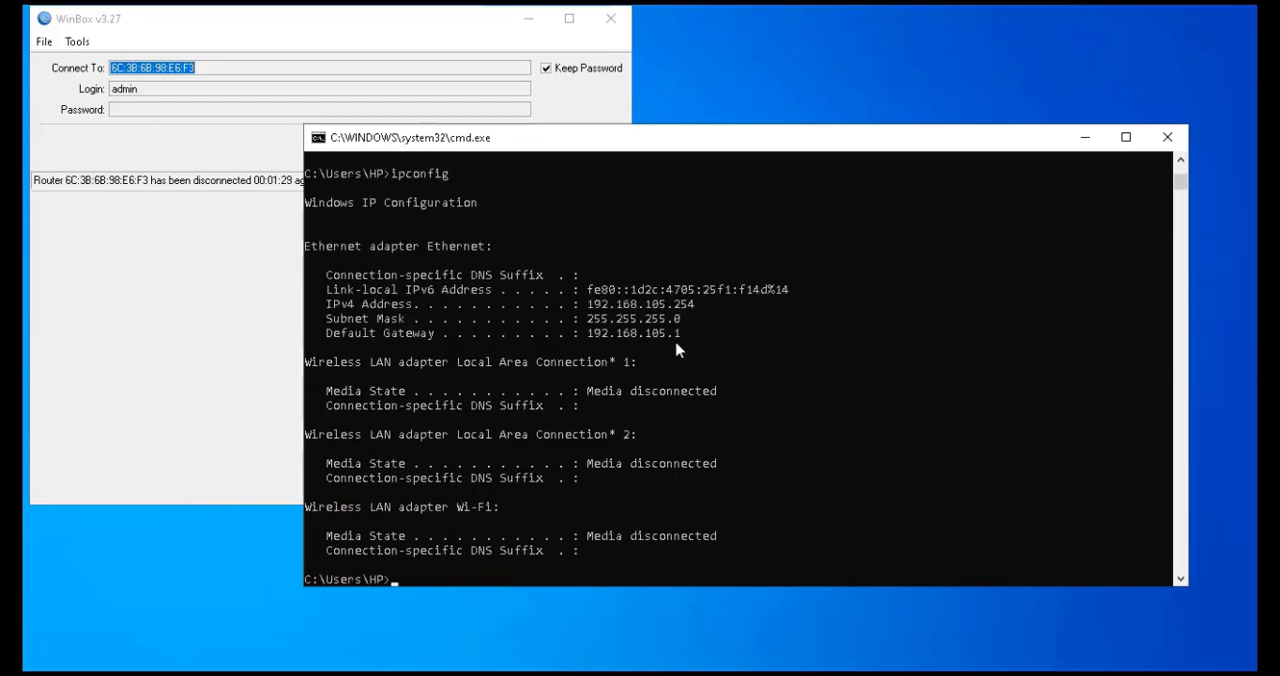
# Ping 8.8.8.8 again and stop it after a few replies
pyautogui.press('Up')
pyautogui.press('Up')
pyautogui.press('Return')
pyautogui.hotkey('ctrl', 'c')
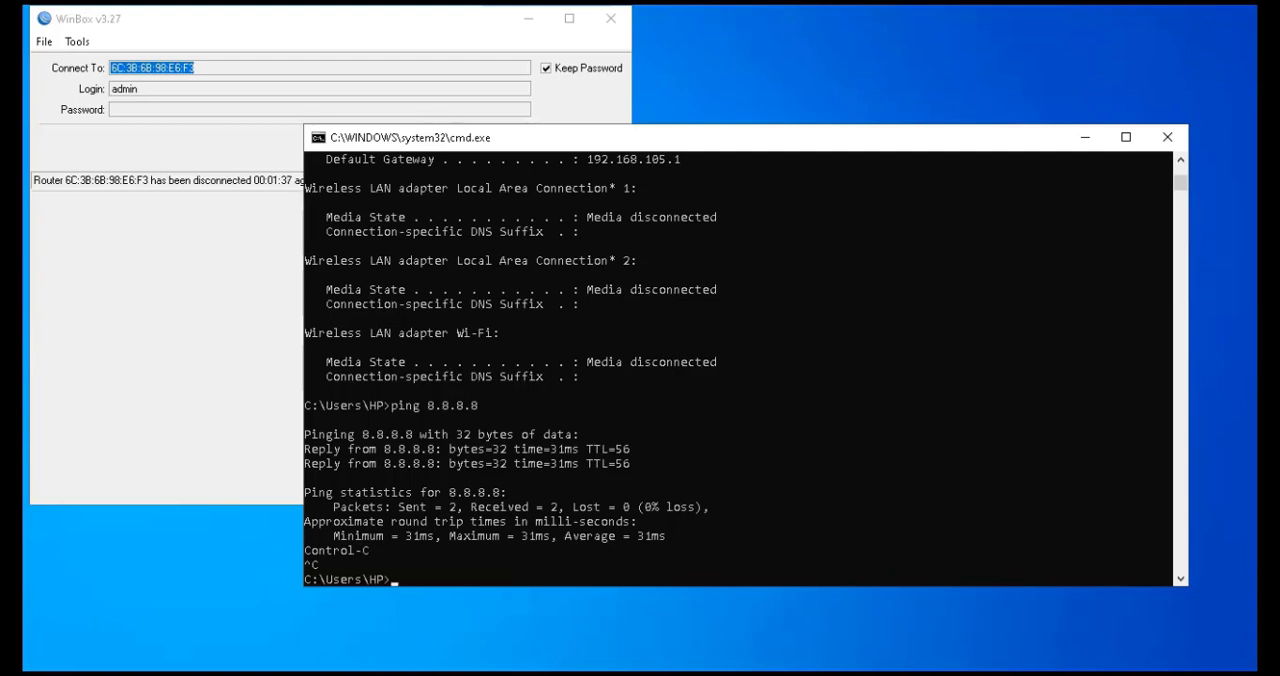
# Search Google for face in the browser, then minimize the browser
pyautogui.click(513, 674)
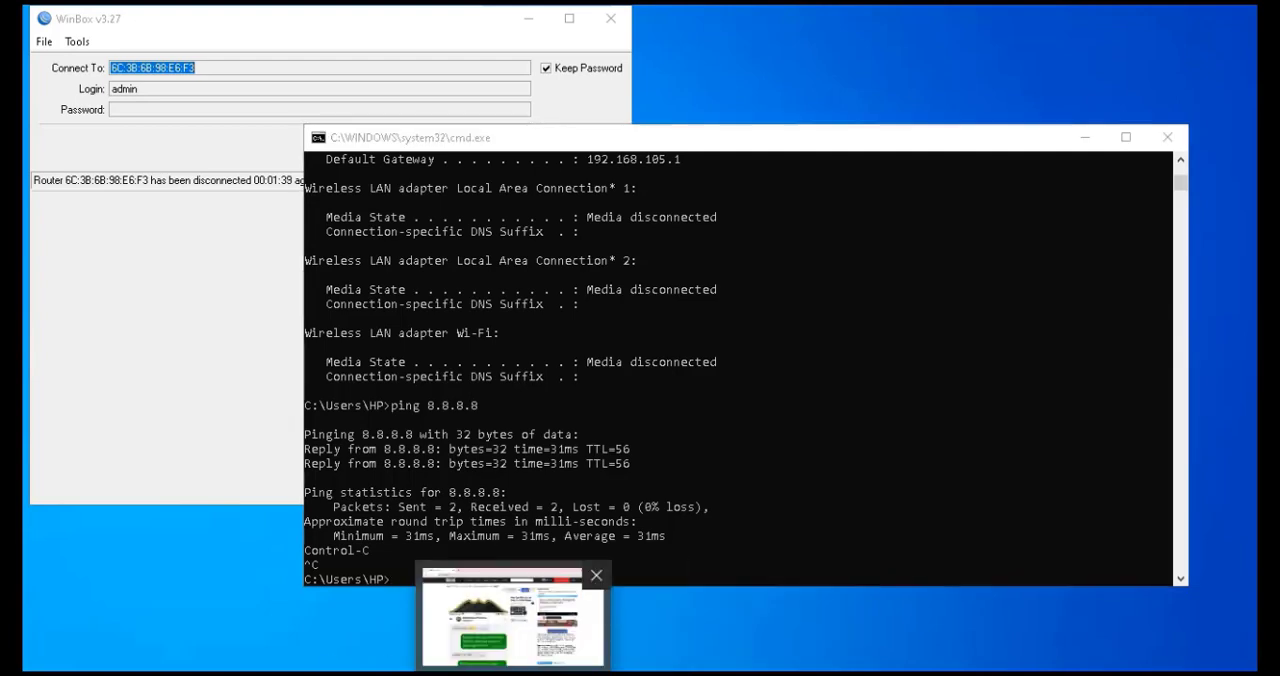
pyautogui.click(247, 56)
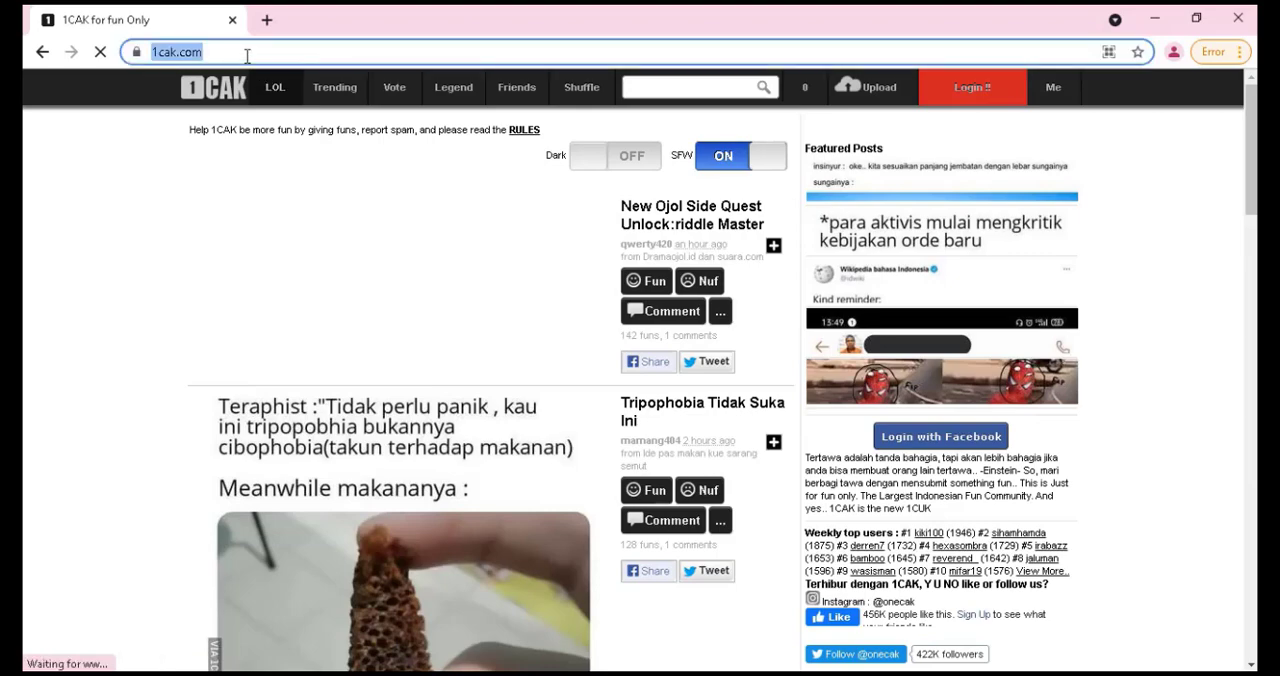
pyautogui.write('face')
pyautogui.press('Return')
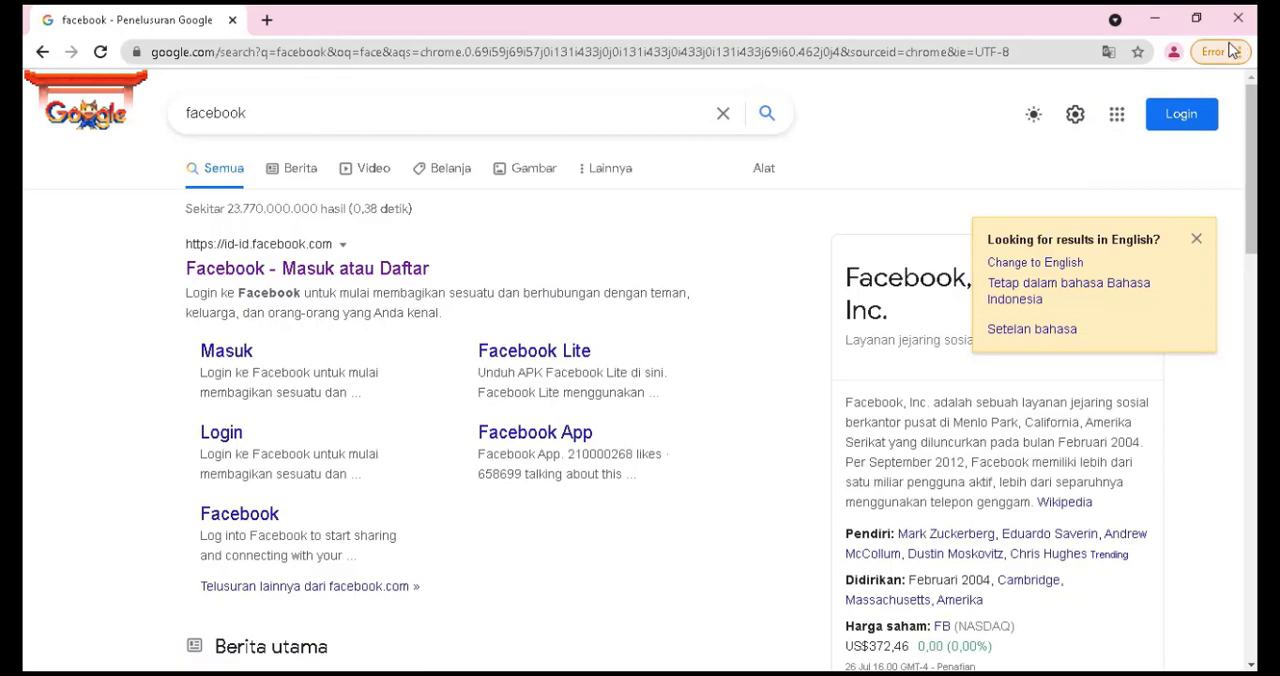
pyautogui.click(1154, 25)
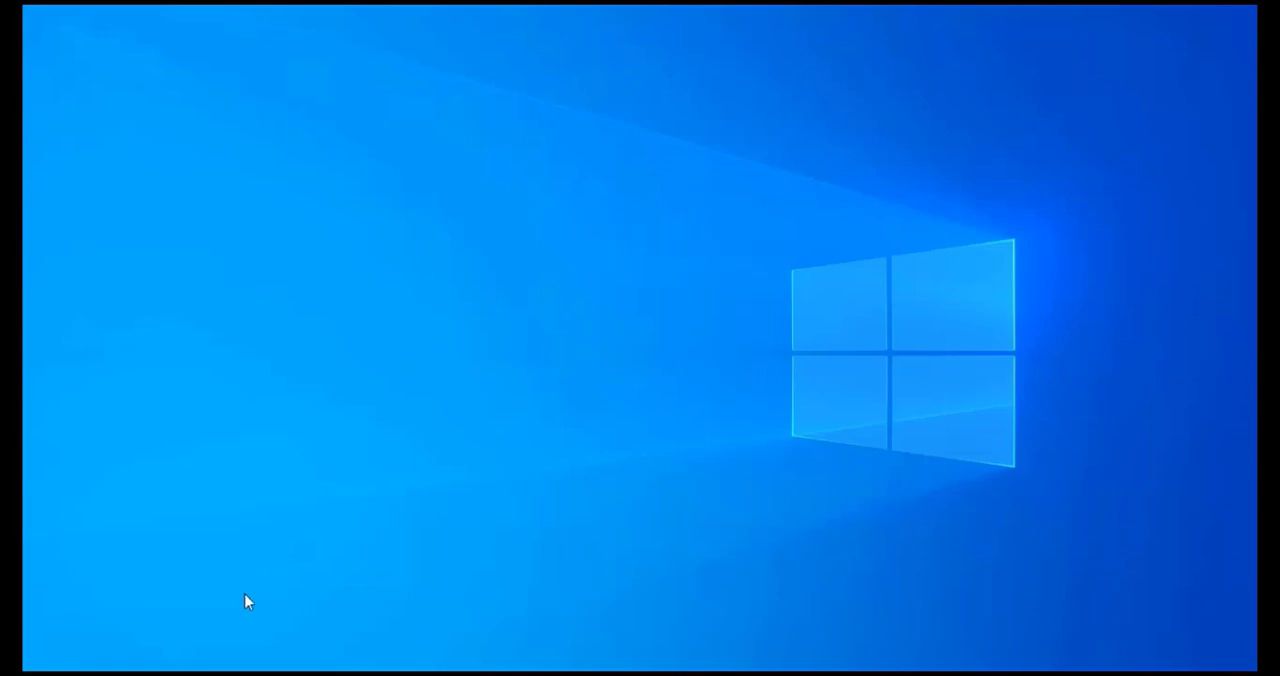
# Switch to WinBox and disable the PCQ simple queue in the queue list
pyautogui.hotkey('alt', 'Tab')
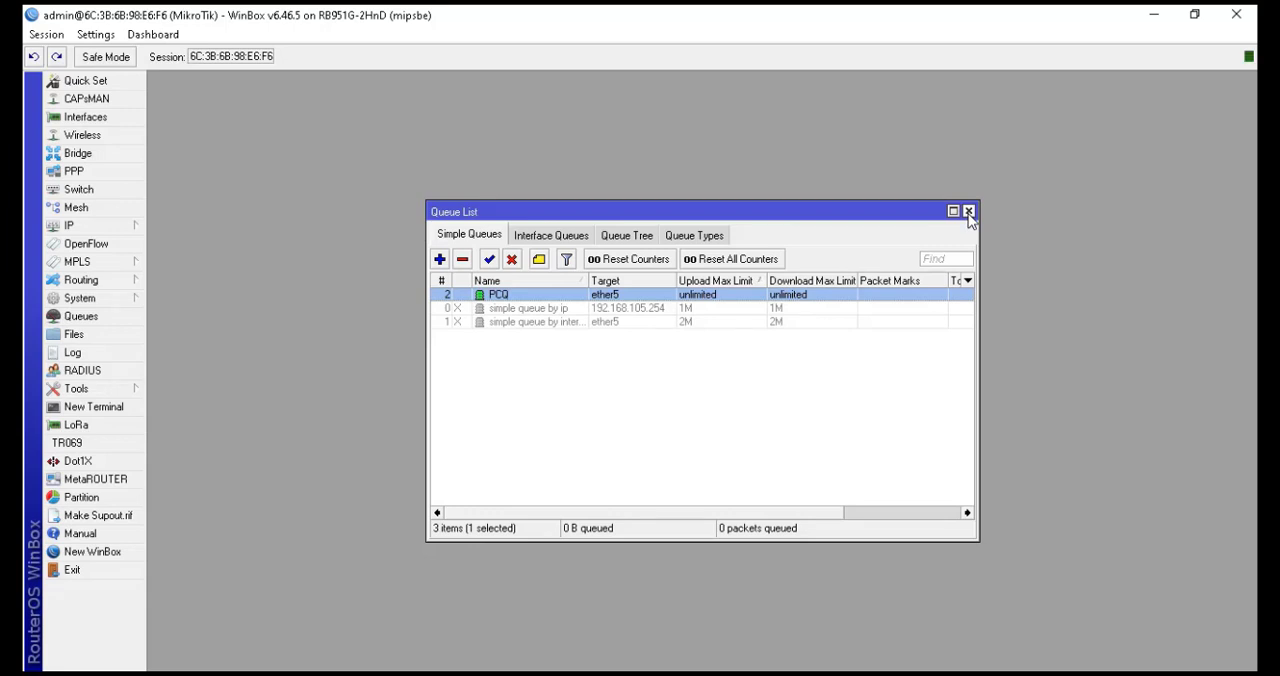
pyautogui.click(968, 213)
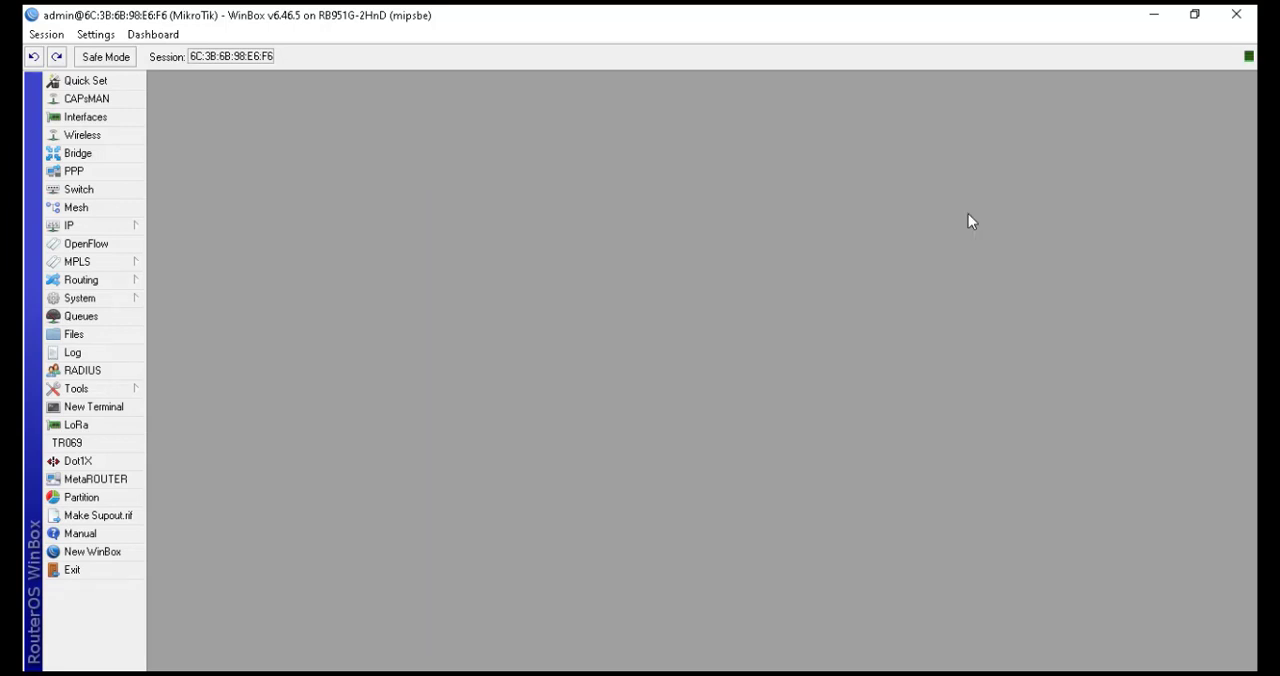
pyautogui.click(96, 320)
pyautogui.click(449, 295)
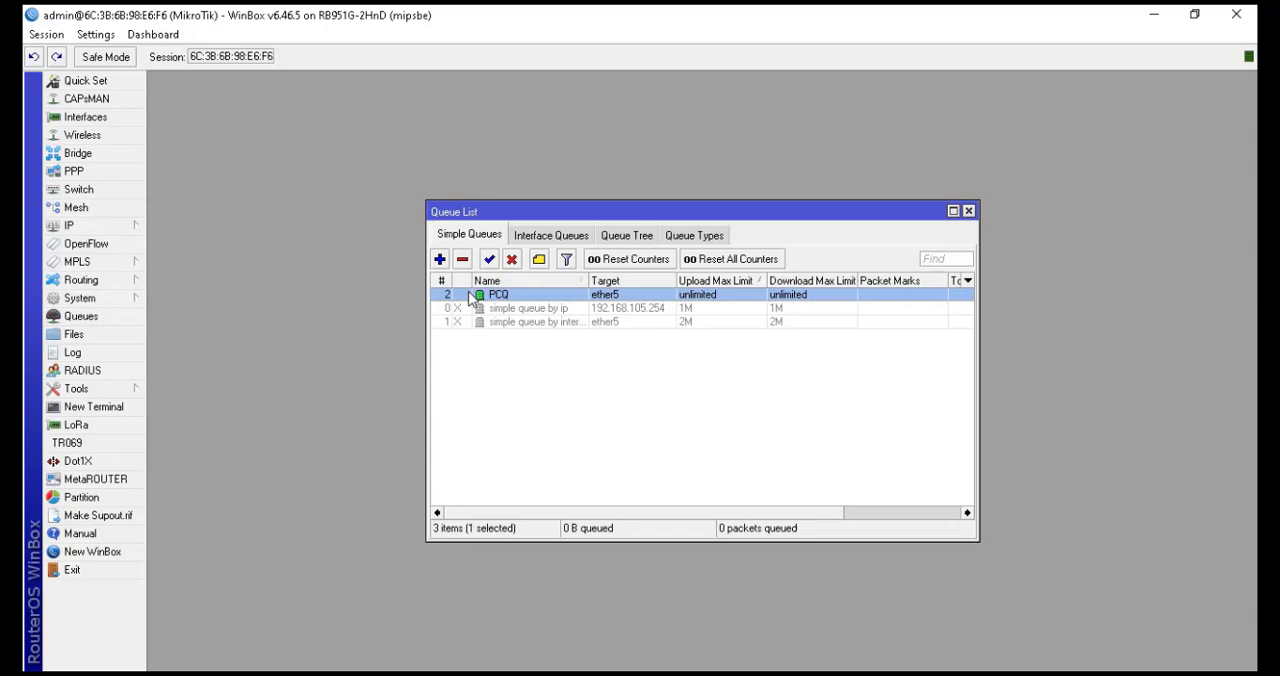
pyautogui.click(511, 259)
pyautogui.click(968, 211)
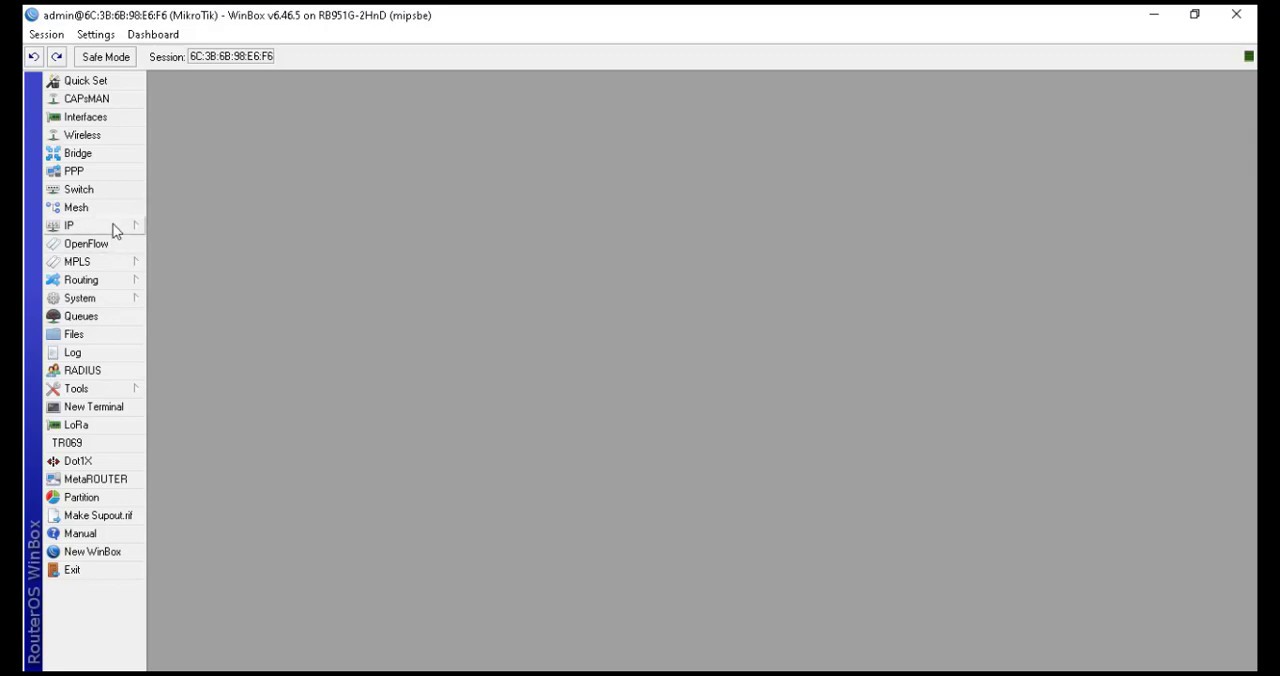
# Open the wireless interfaces and enable wlan1
pyautogui.click(90, 139)
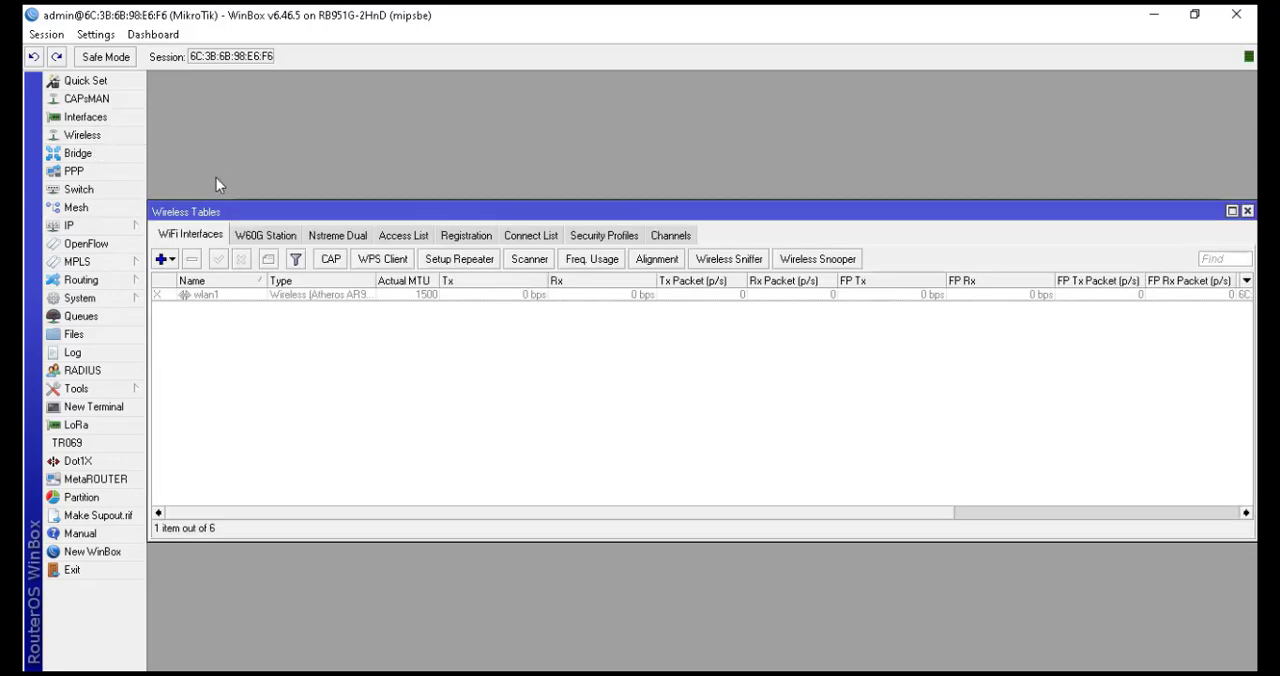
pyautogui.click(220, 295)
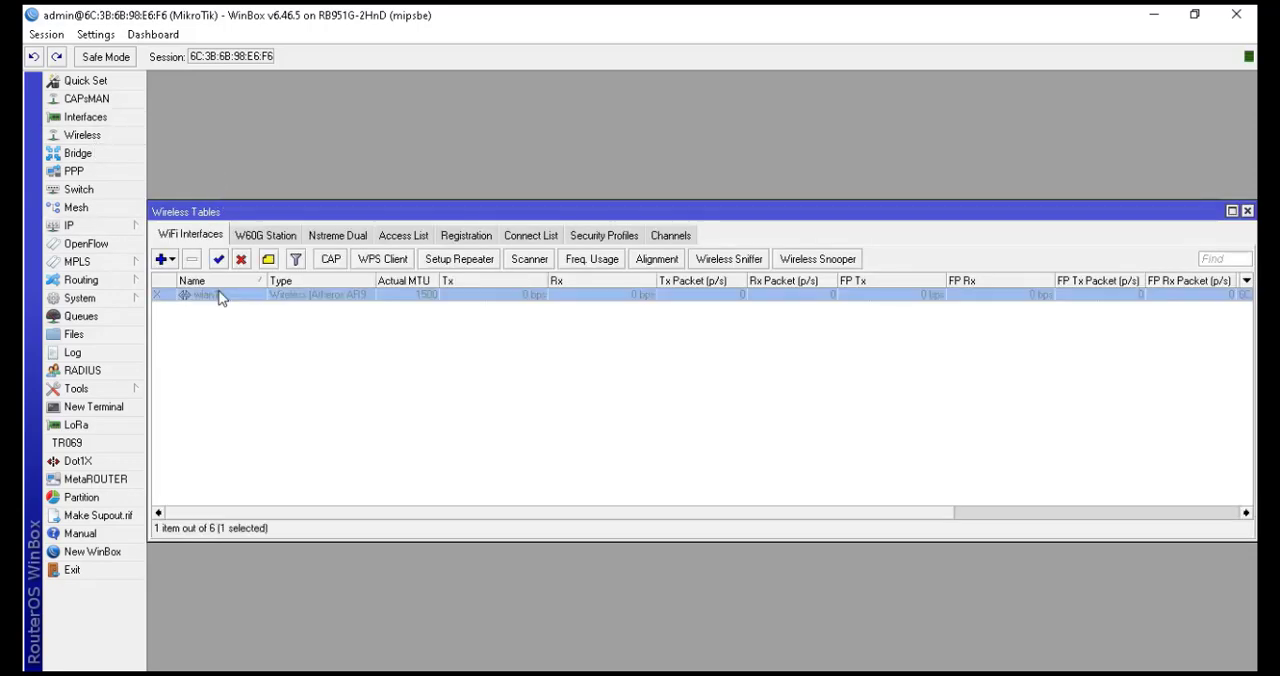
pyautogui.click(220, 262)
# Set wlan1's wireless mode to ap bridge with band 2GHz-B/G and frequency 2412
pyautogui.doubleClick(282, 298)
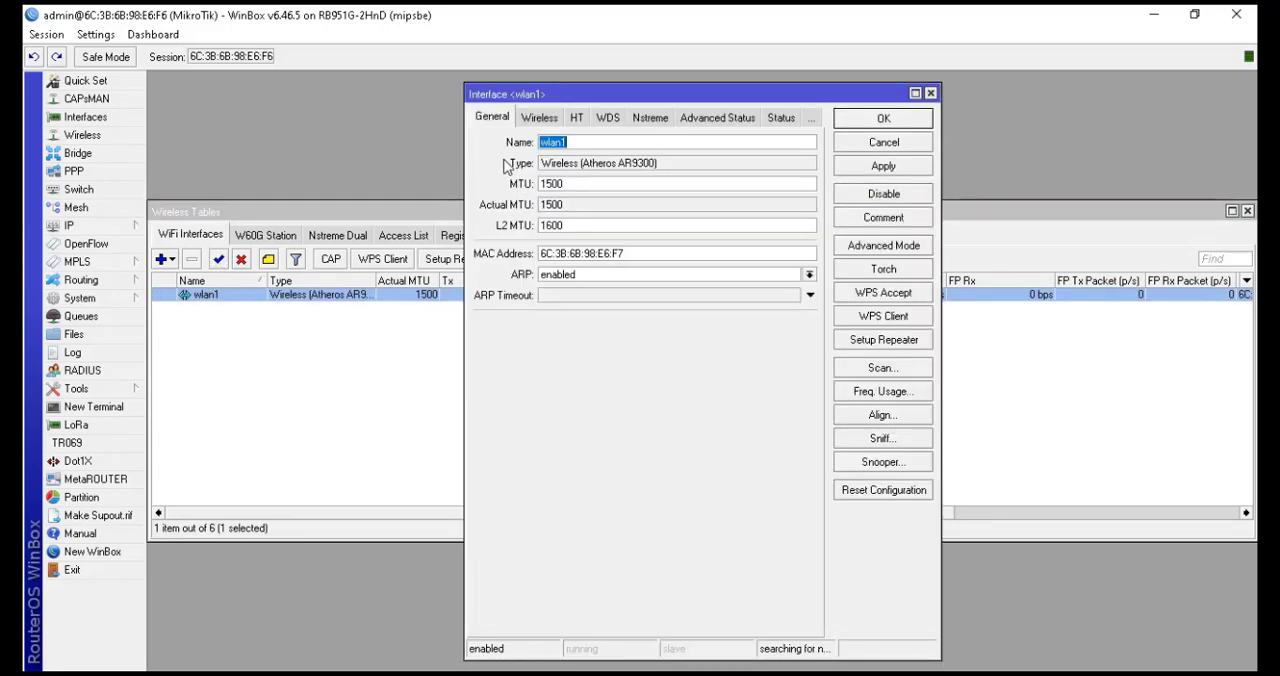
pyautogui.click(539, 118)
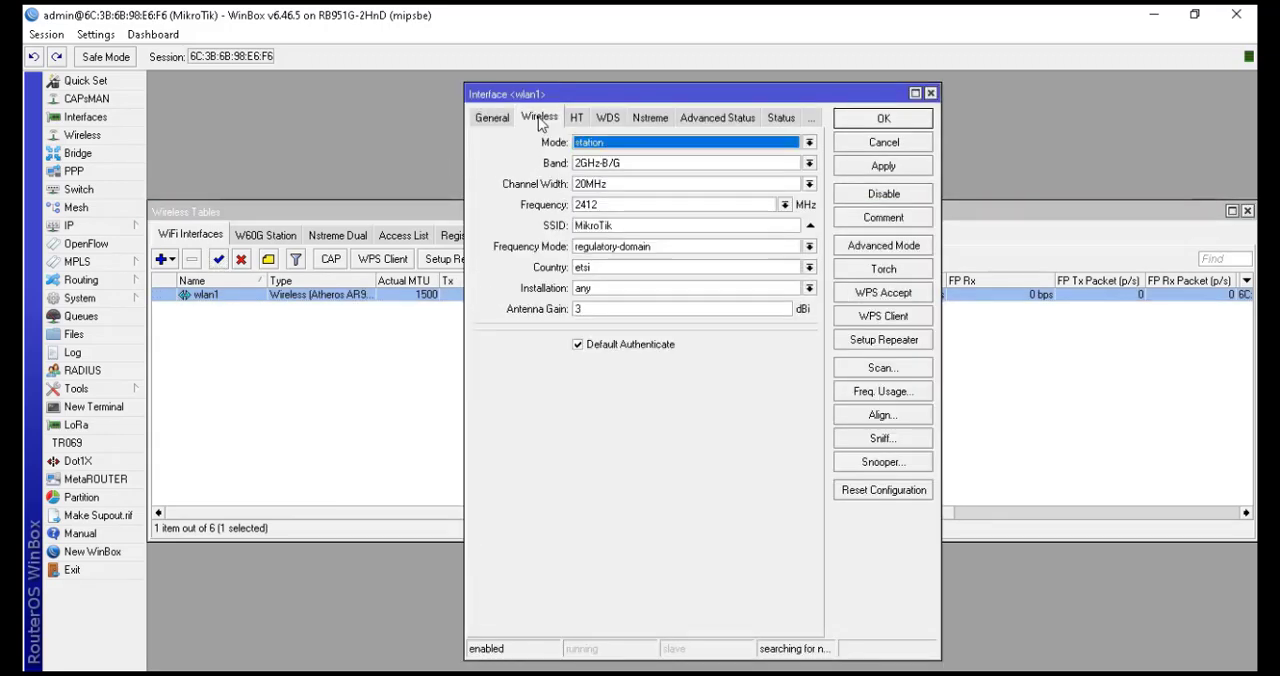
pyautogui.click(809, 143)
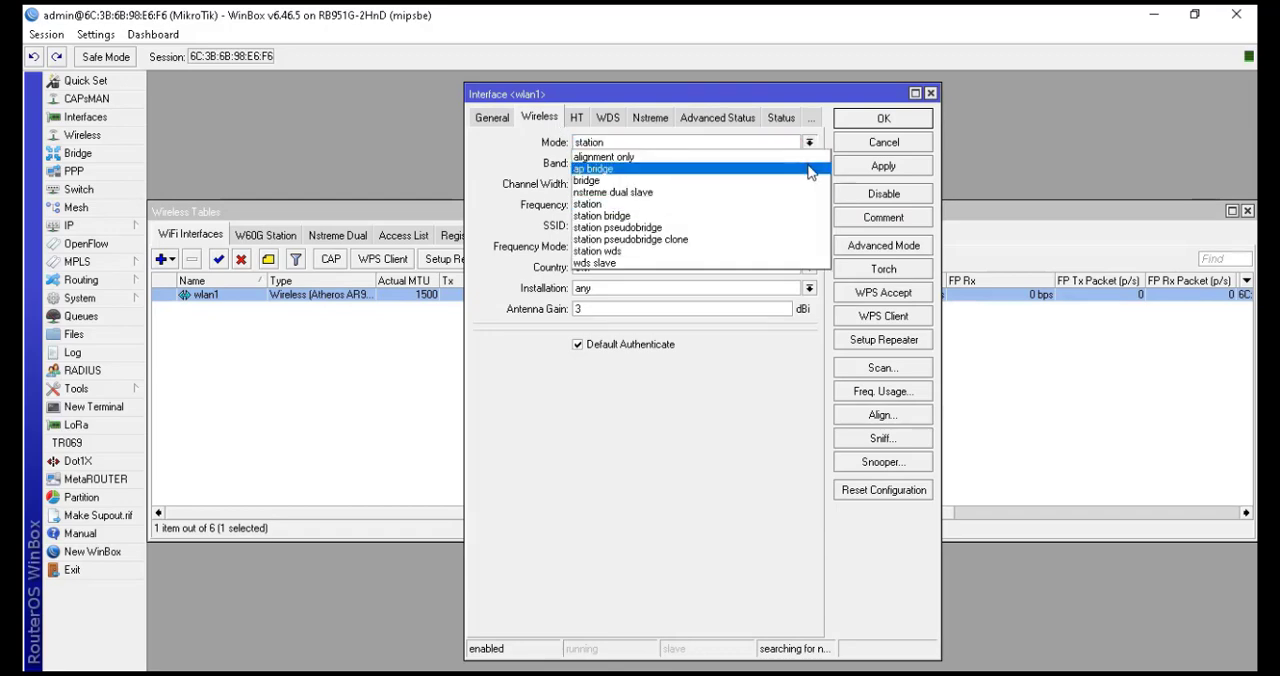
pyautogui.click(810, 170)
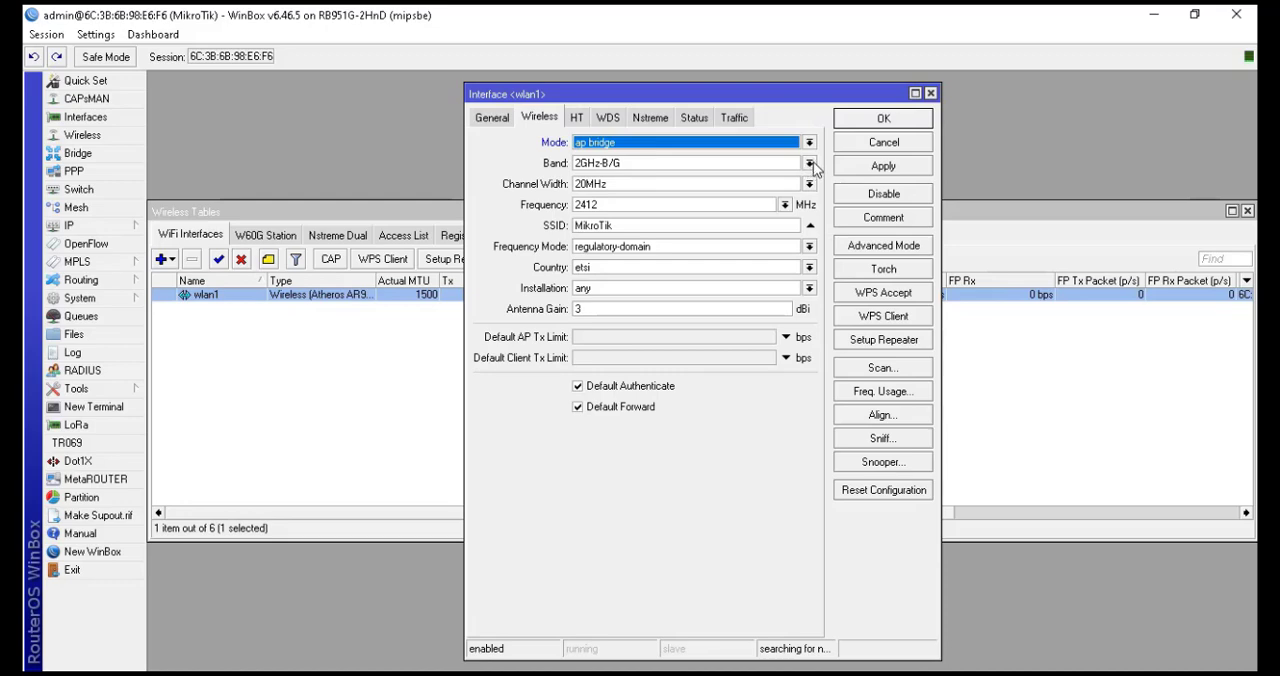
pyautogui.click(810, 164)
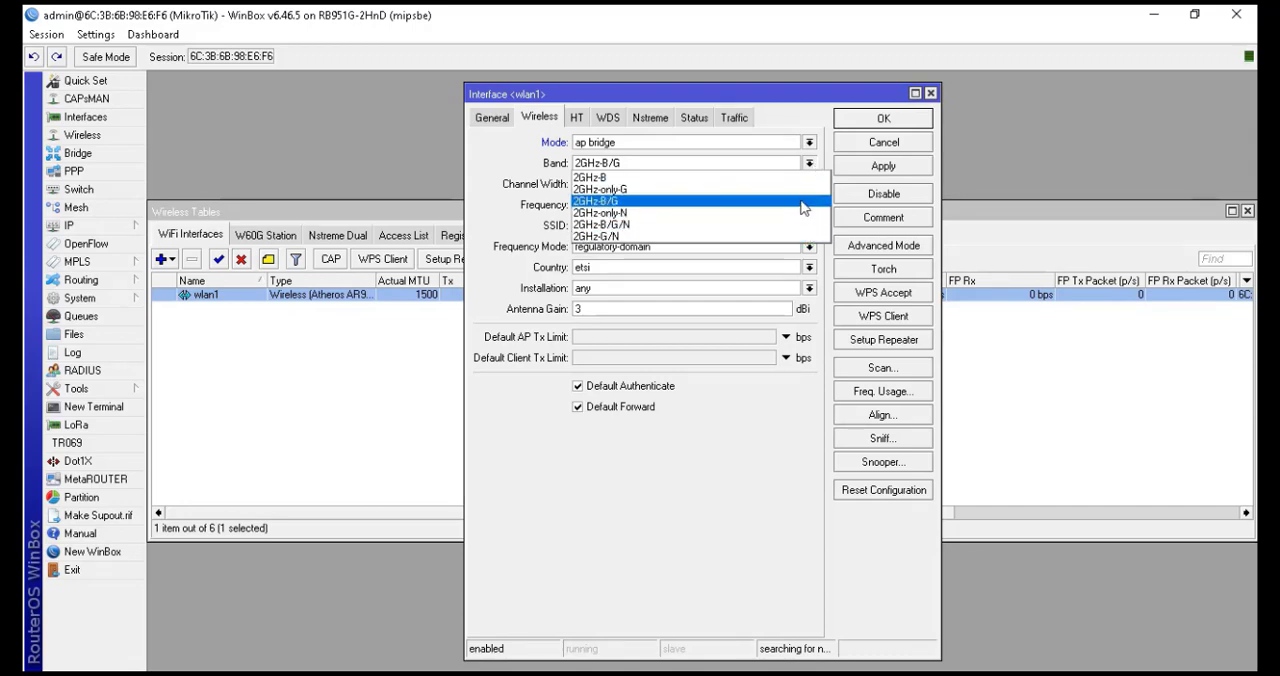
pyautogui.click(605, 201)
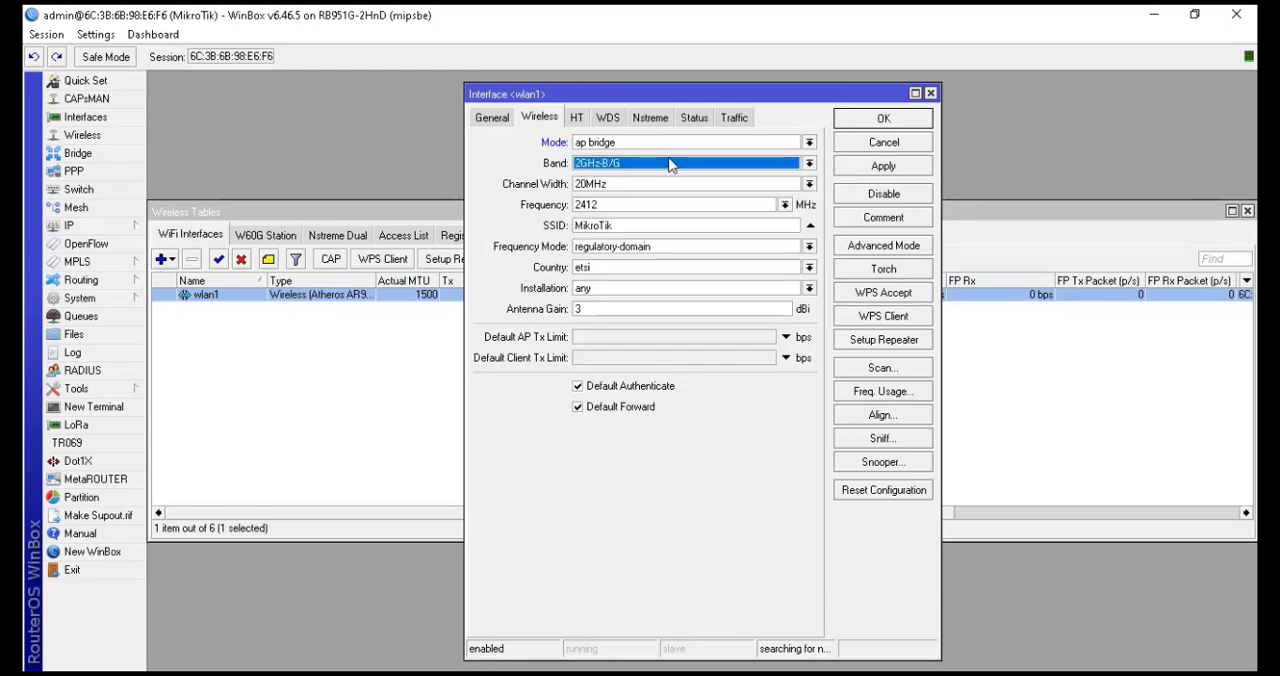
pyautogui.click(785, 205)
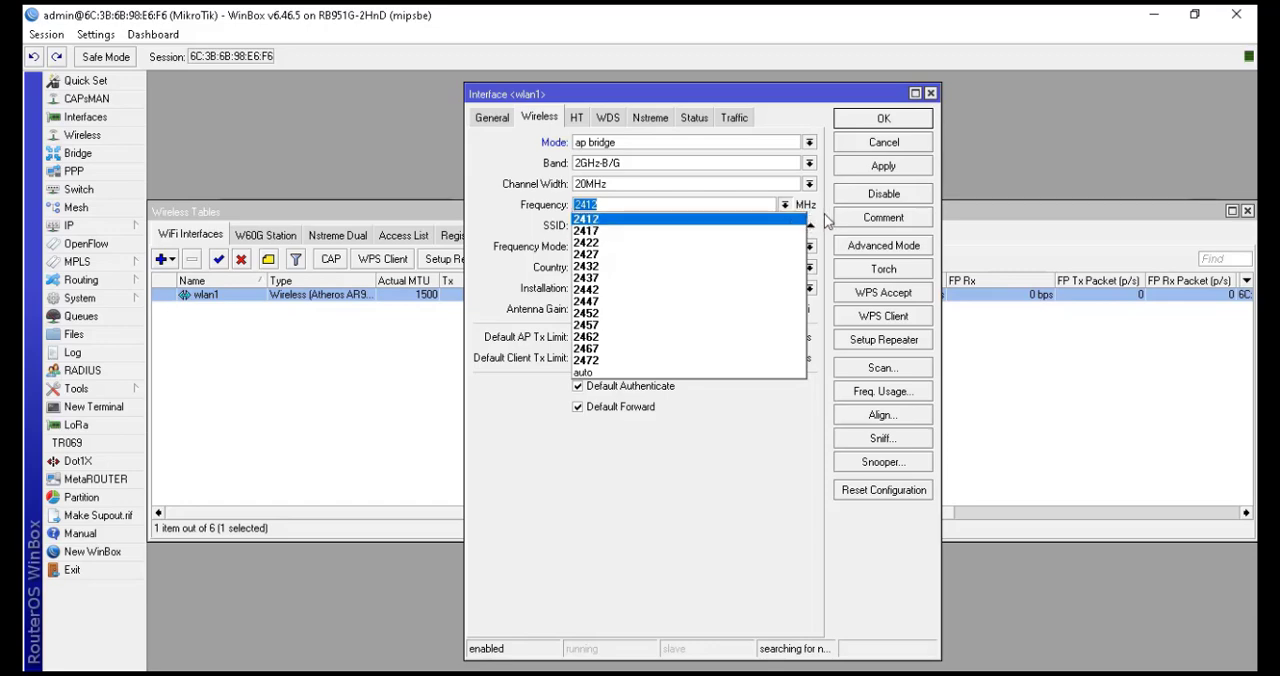
pyautogui.click(826, 220)
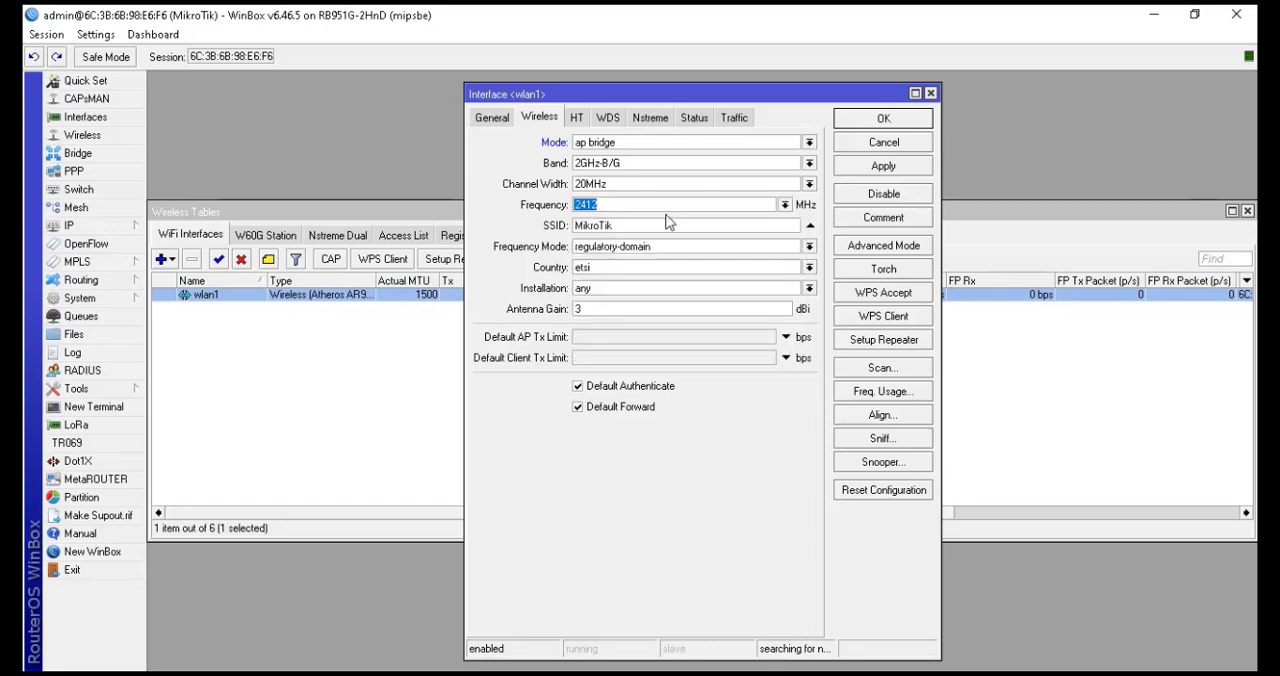
# Set the wlan1 SSID to smkrajasa and save the interface settings
pyautogui.click(753, 228)
pyautogui.moveTo(753, 228); pyautogui.dragTo(536, 228)
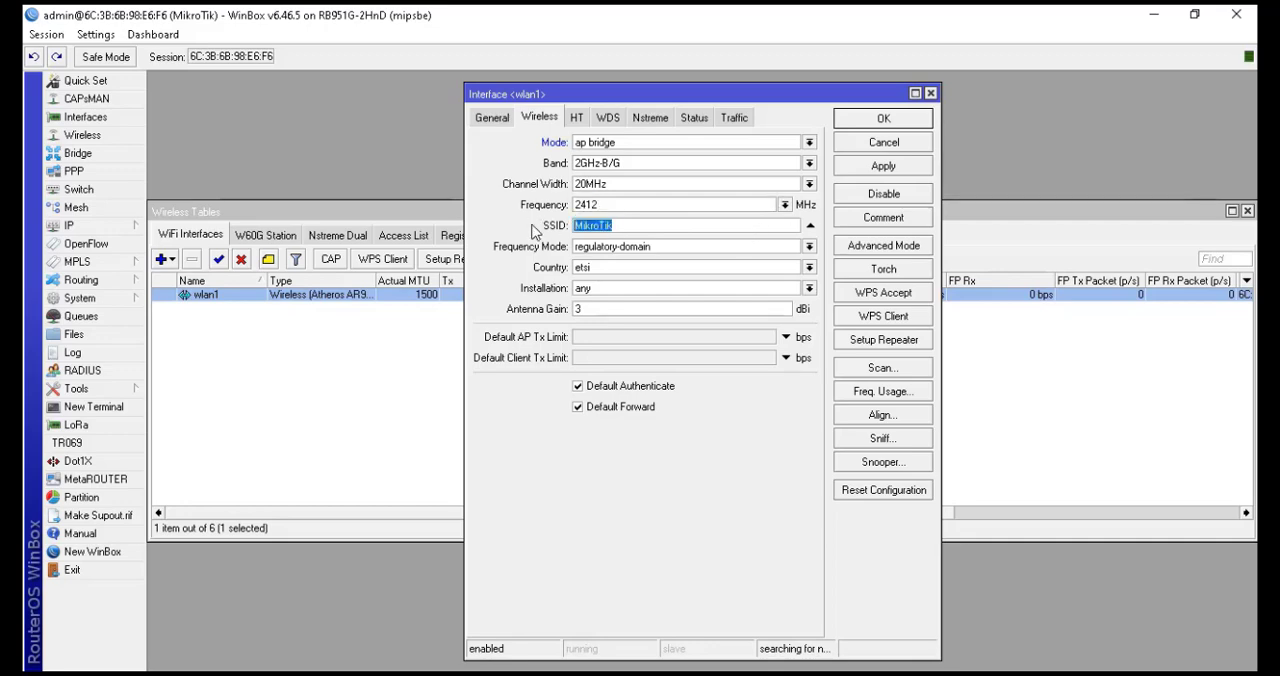
pyautogui.write('pra')
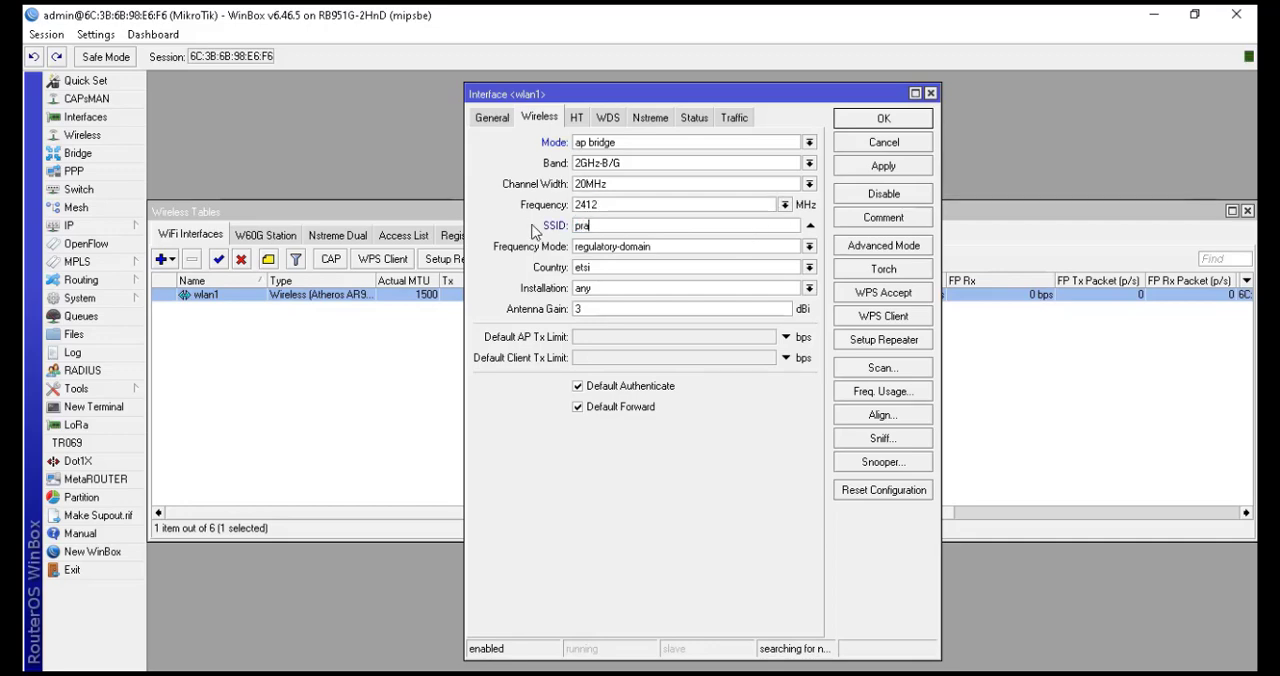
pyautogui.write('ktikum smk ra')
pyautogui.write('jas')
pyautogui.press('BackSpace')
pyautogui.press('BackSpace')
pyautogui.press('BackSpace')
pyautogui.press('BackSpace')
pyautogui.press('BackSpace')
pyautogui.press('BackSpace')
pyautogui.press('BackSpace')
pyautogui.press('BackSpace')
pyautogui.press('BackSpace')
pyautogui.press('BackSpace')
pyautogui.press('BackSpace')
pyautogui.press('BackSpace')
pyautogui.press('BackSpace')
pyautogui.press('BackSpace')
pyautogui.press('BackSpace')
pyautogui.press('BackSpace')
pyautogui.press('BackSpace')
pyautogui.press('BackSpace')
pyautogui.press('BackSpace')
pyautogui.write('smkrajasa')
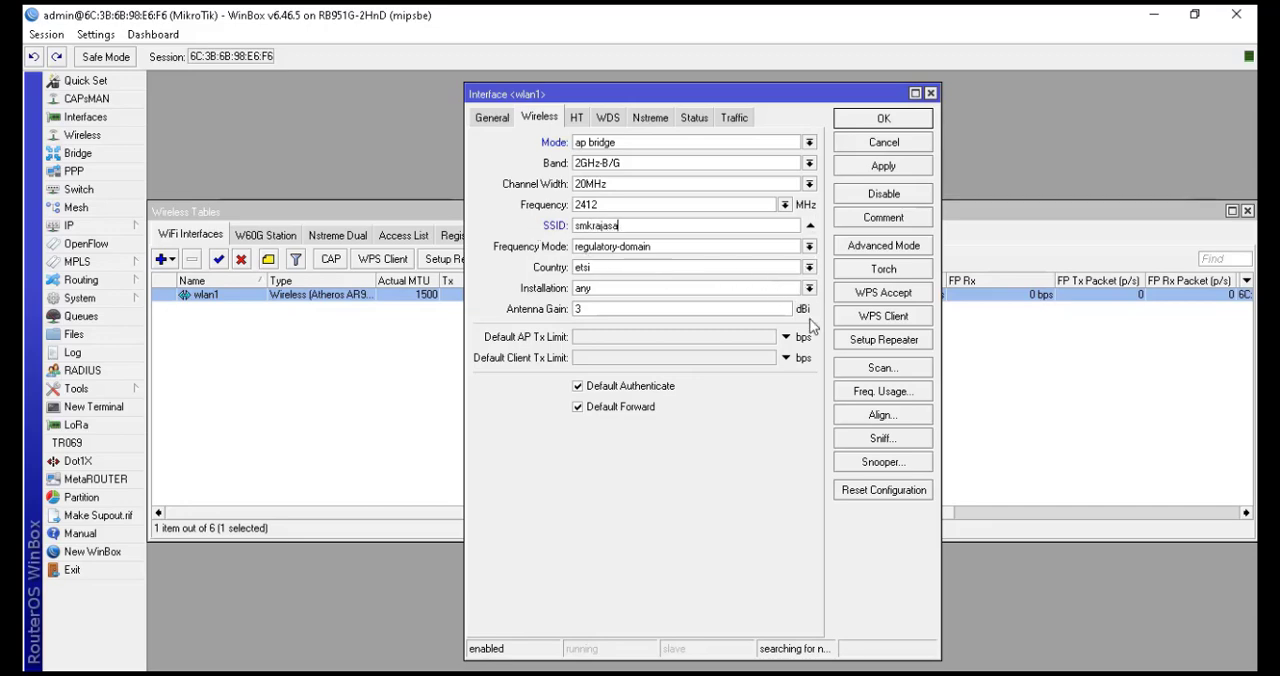
pyautogui.click(882, 120)
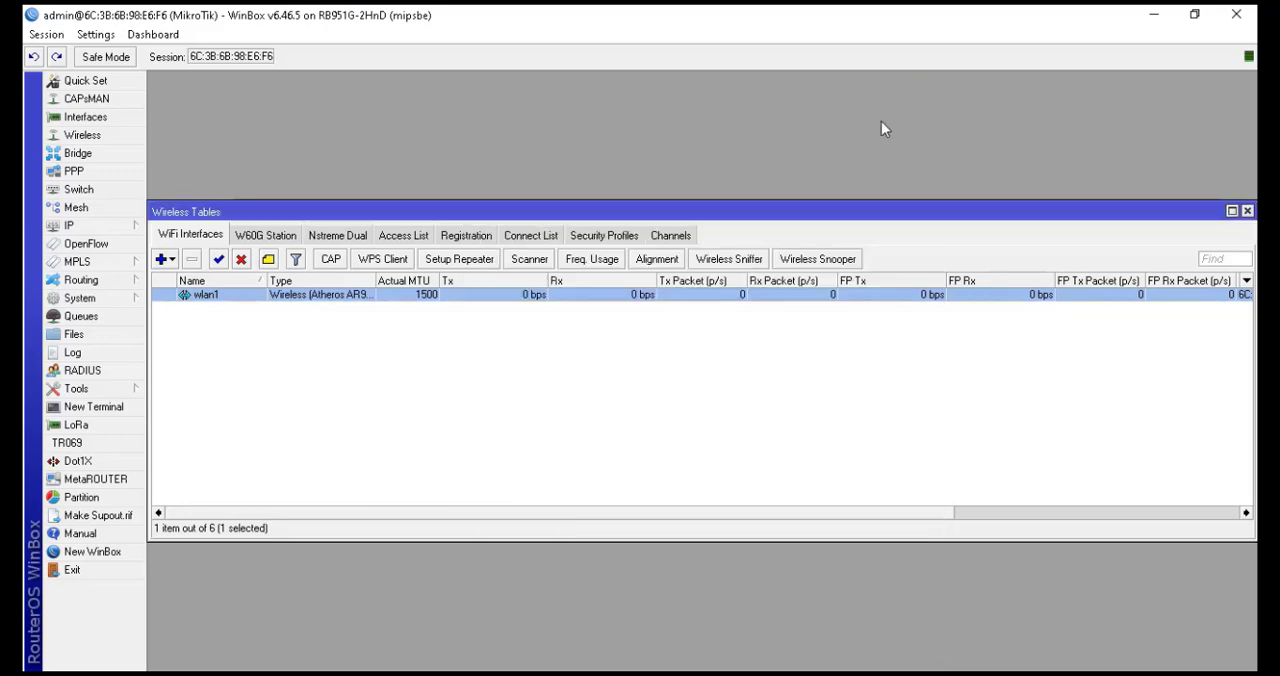
# Edit the default security profile: set mode to dynamic keys, enable WPA PSK and enter the WPA pre-shared key
pyautogui.click(591, 240)
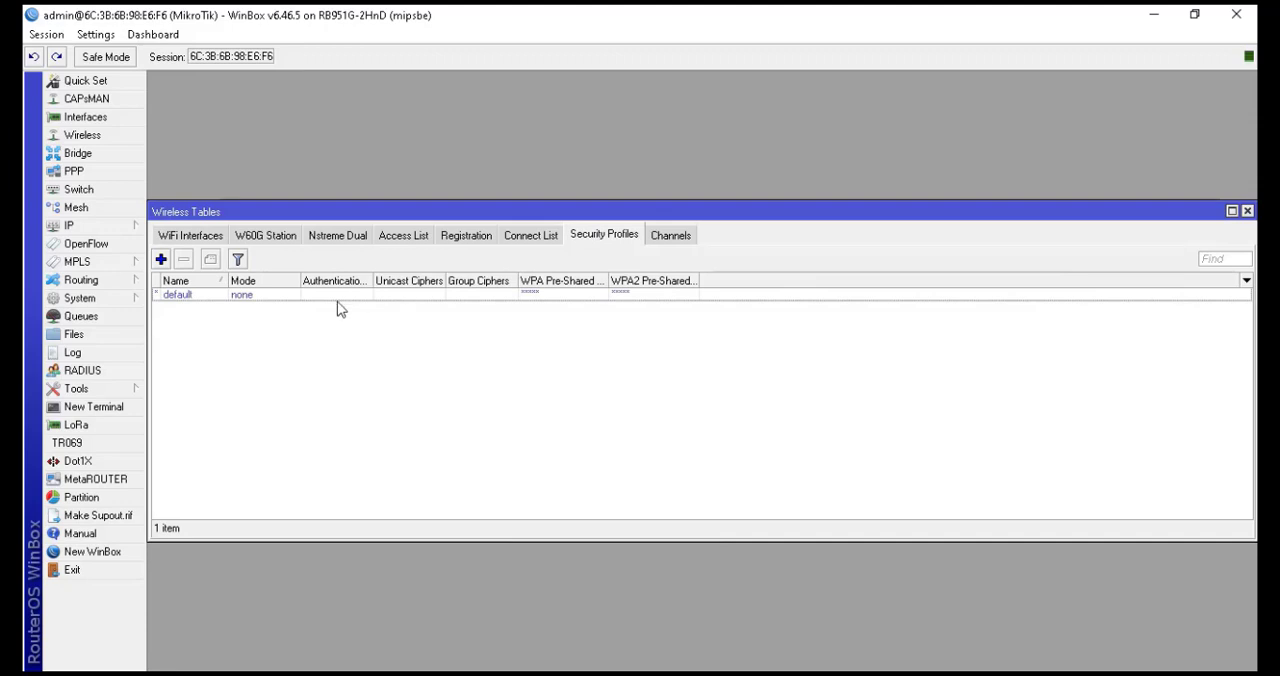
pyautogui.doubleClick(223, 296)
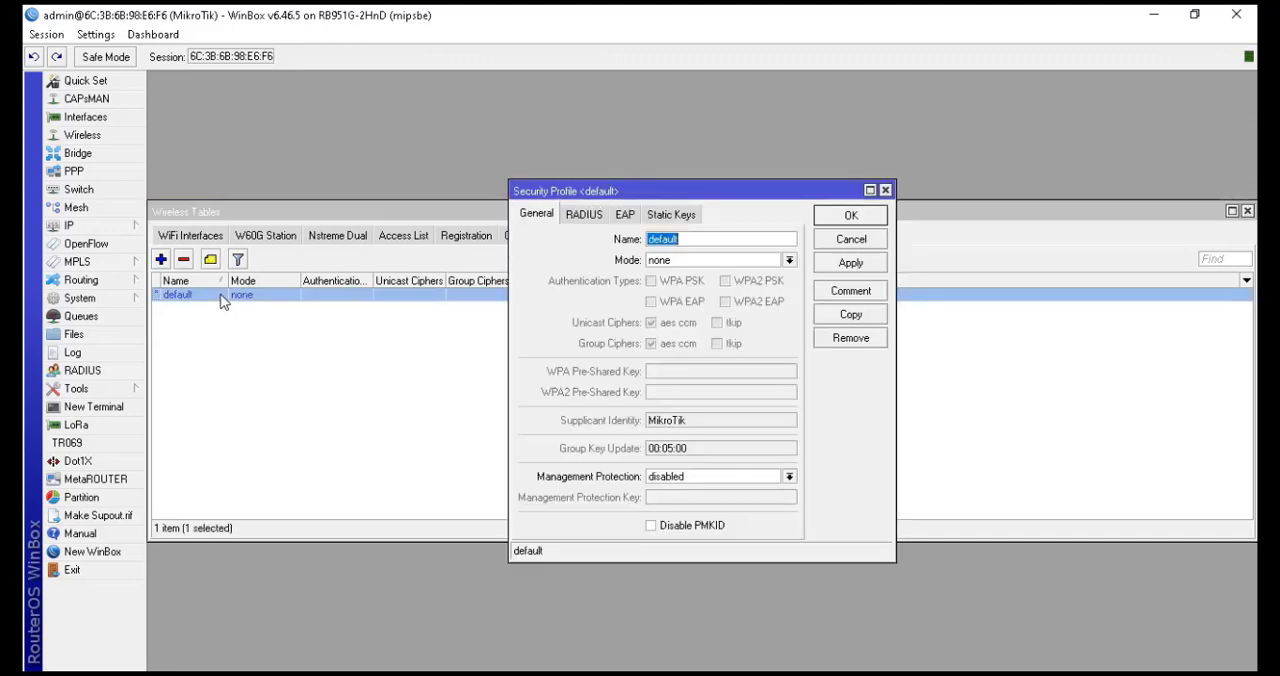
pyautogui.click(703, 260)
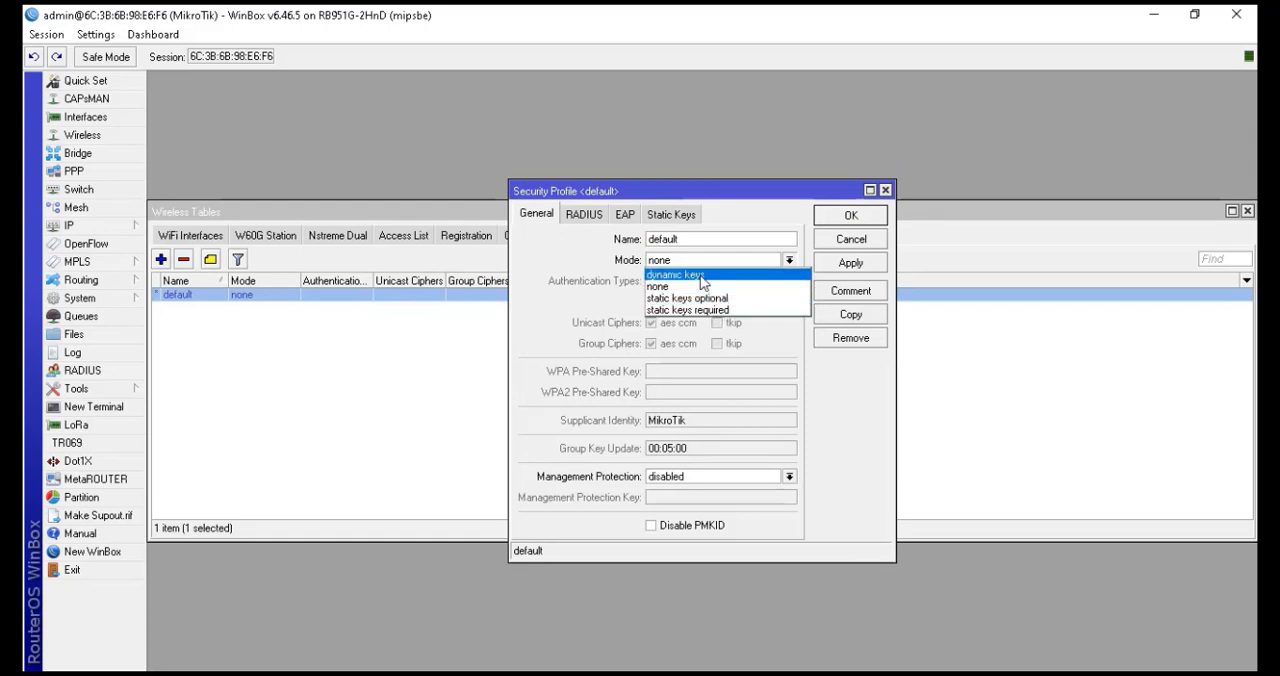
pyautogui.click(700, 276)
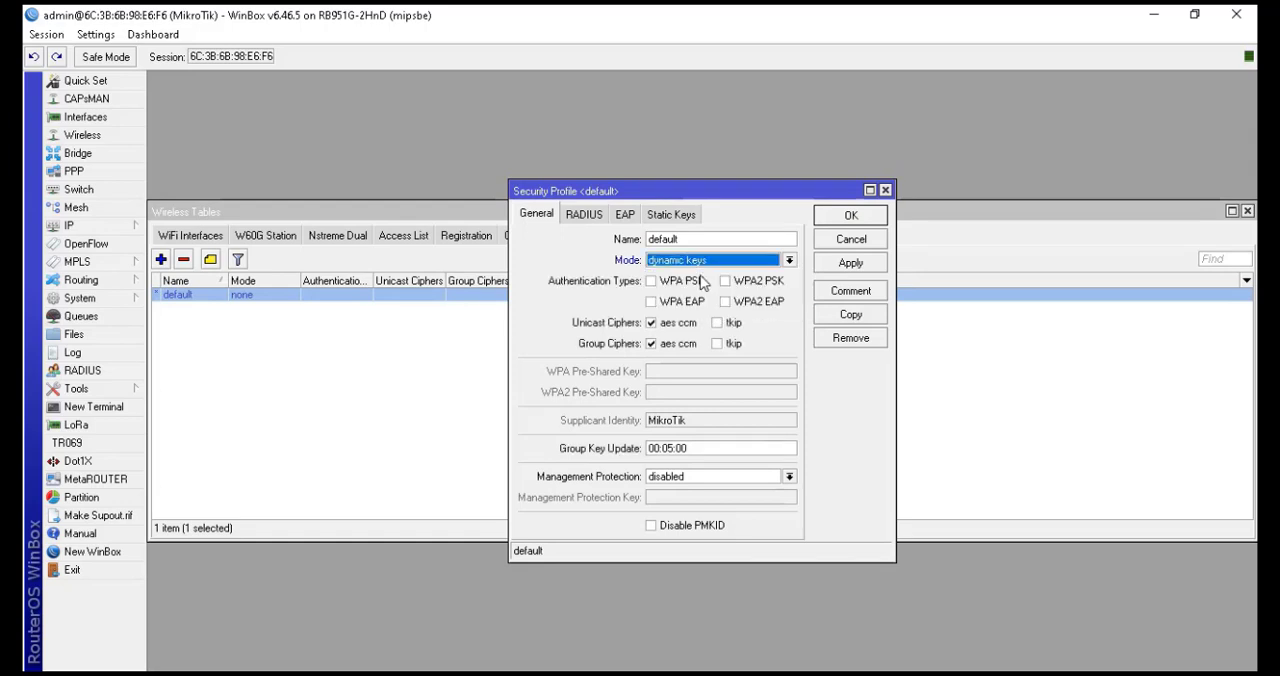
pyautogui.click(676, 286)
pyautogui.click(687, 370)
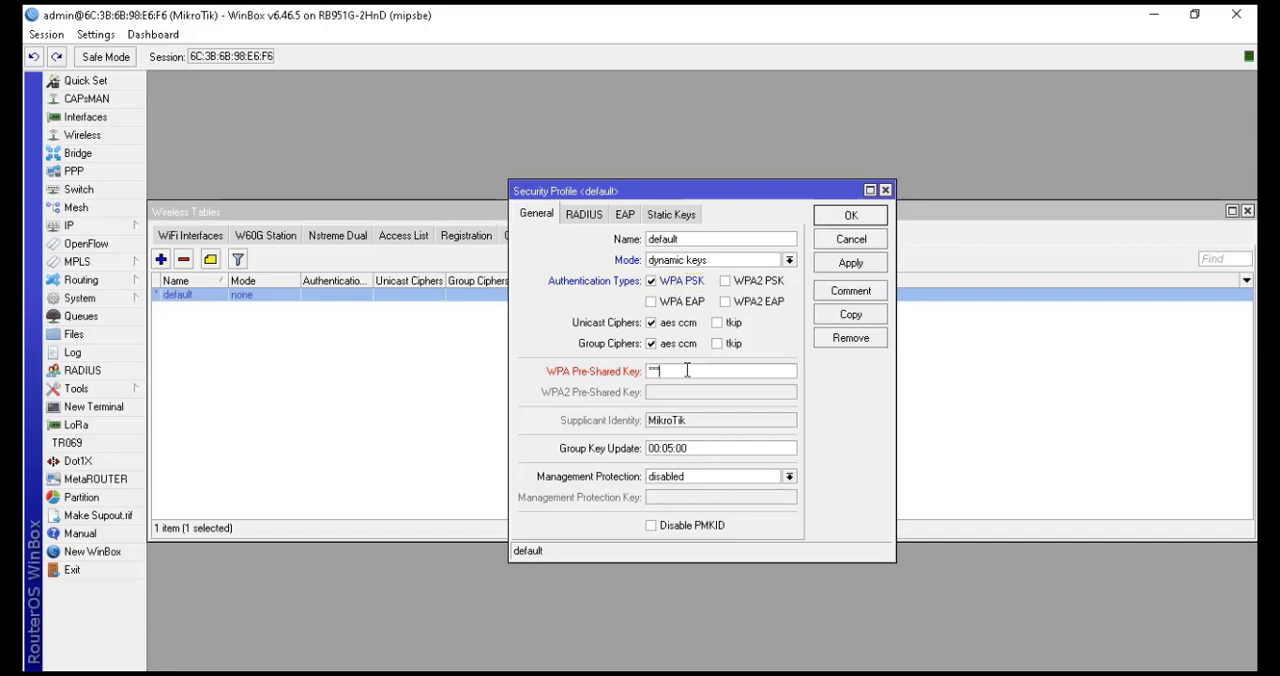
pyautogui.write('********')
# Keep only WPA PSK as the authentication type and save the default security profile
pyautogui.click(651, 281)
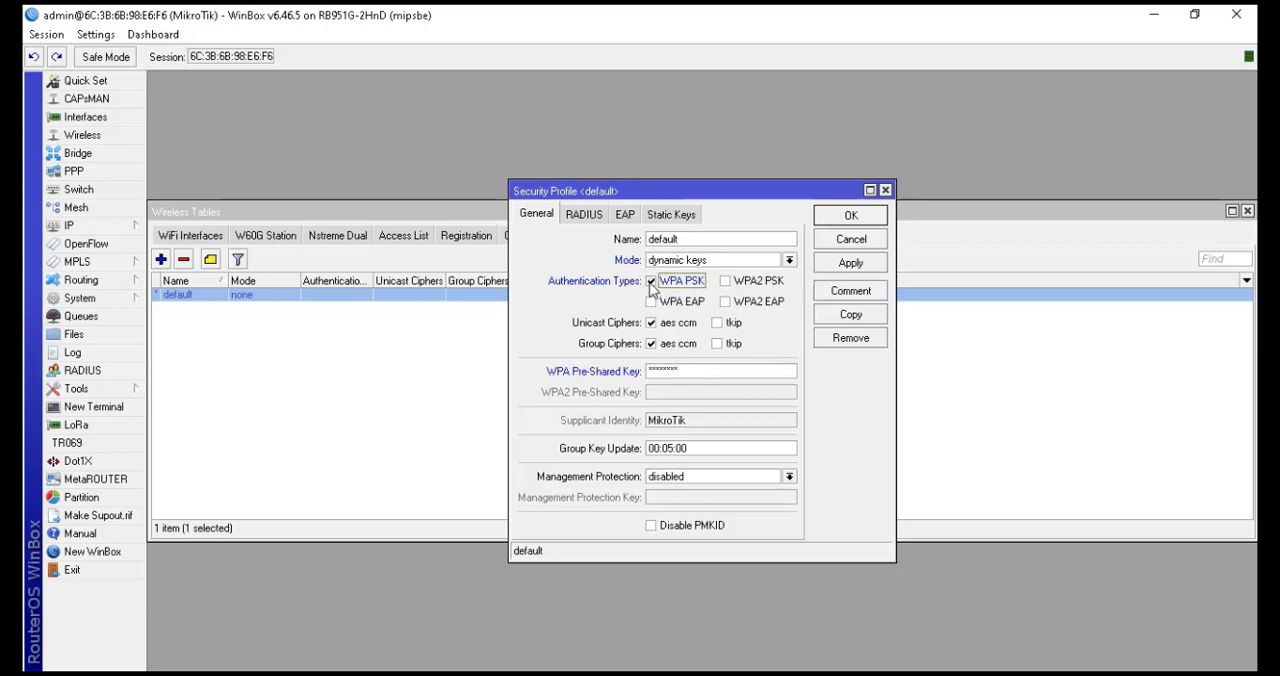
pyautogui.click(725, 283)
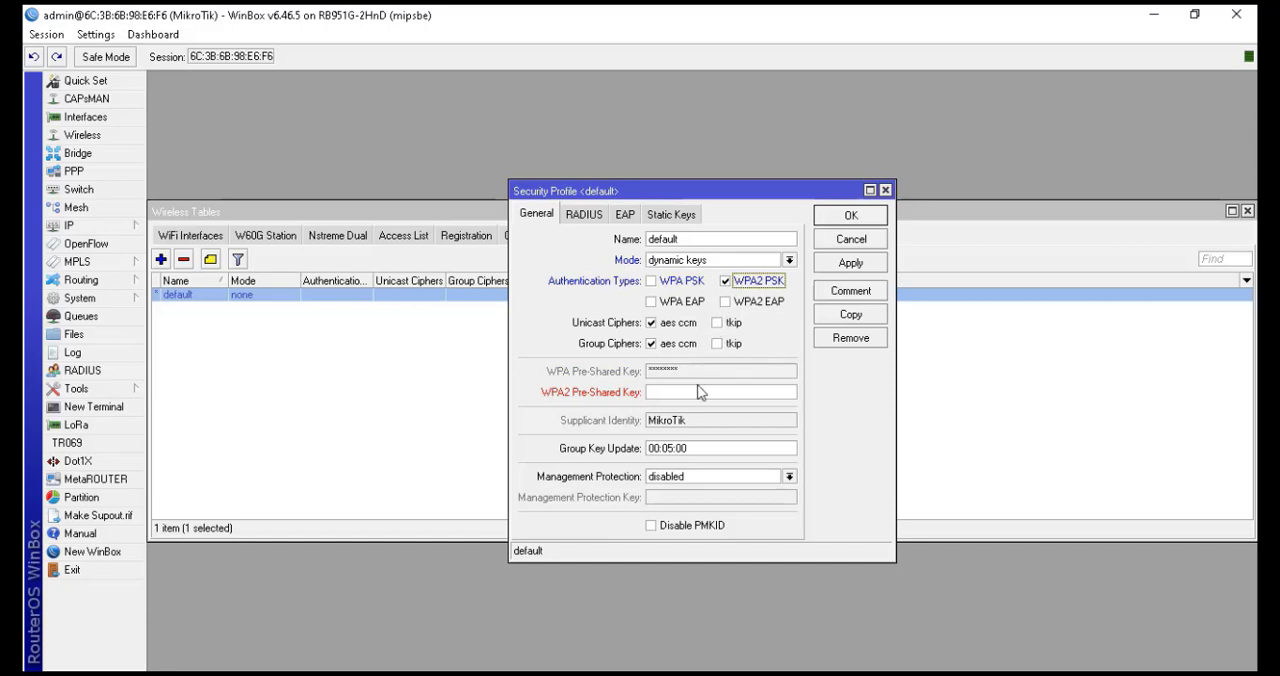
pyautogui.click(726, 284)
pyautogui.click(652, 282)
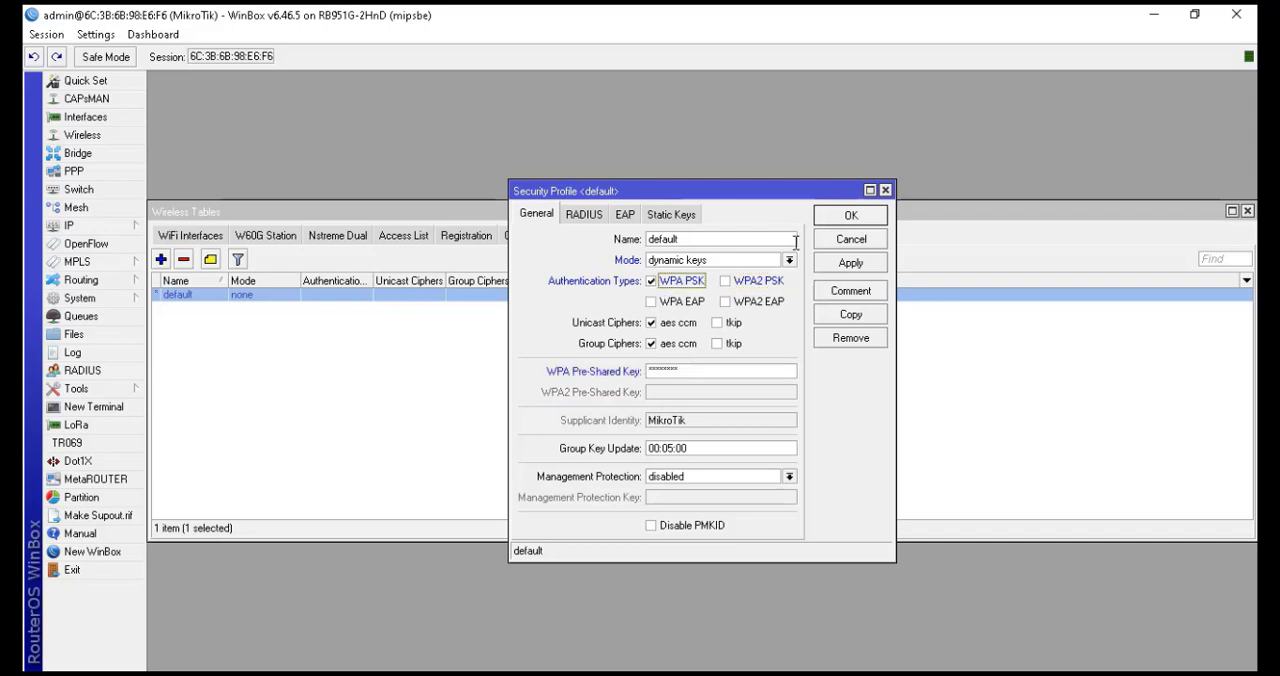
pyautogui.click(845, 217)
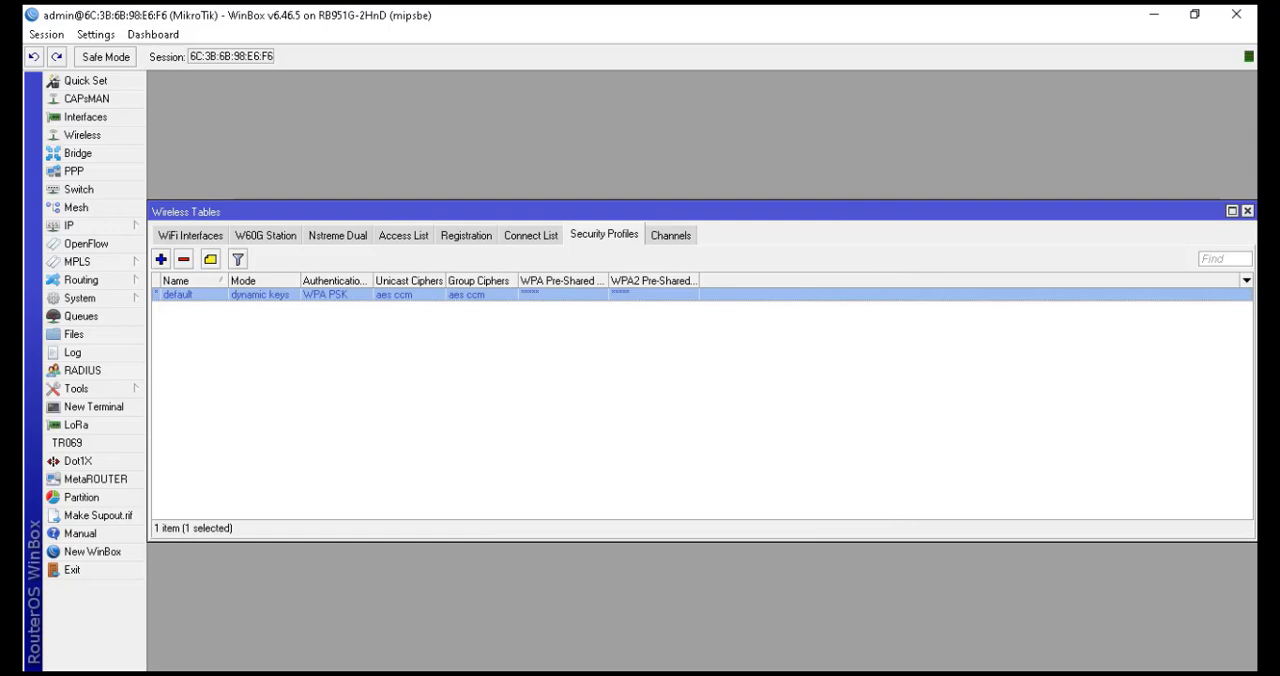
# Turn on the laptop's Wi-Fi and connect to the smkrajasa network, entering its network security key
pyautogui.click(1105, 675)
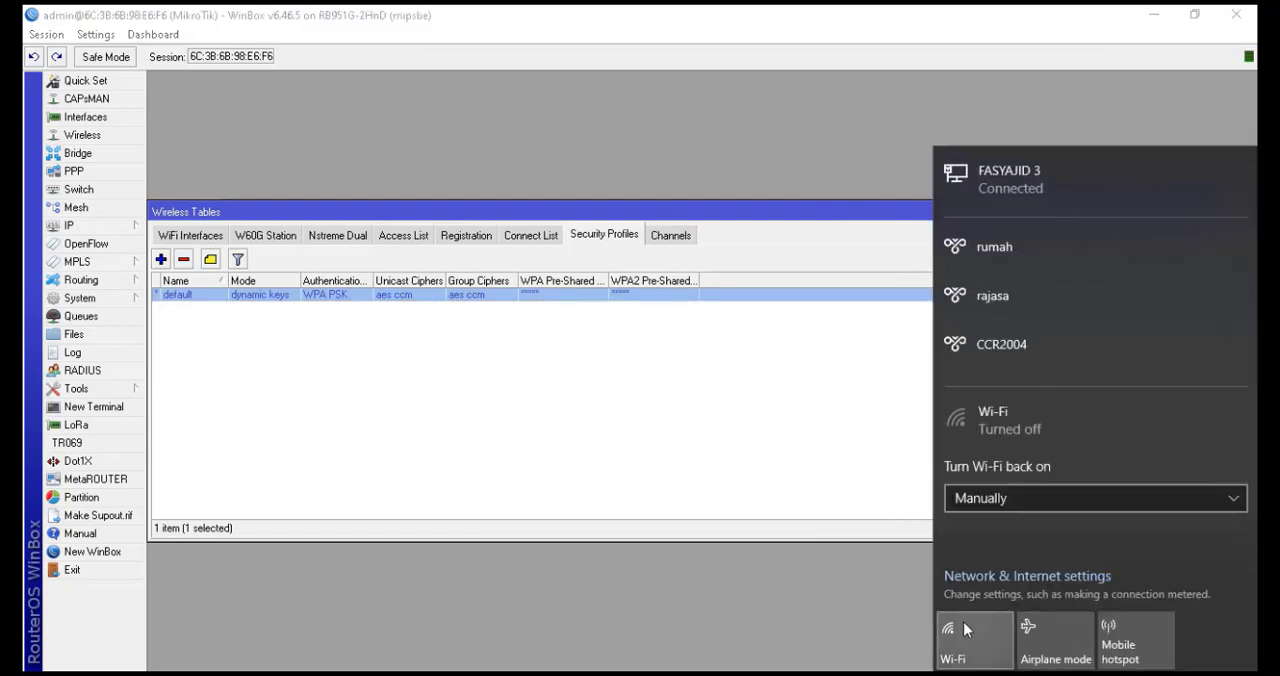
pyautogui.click(963, 630)
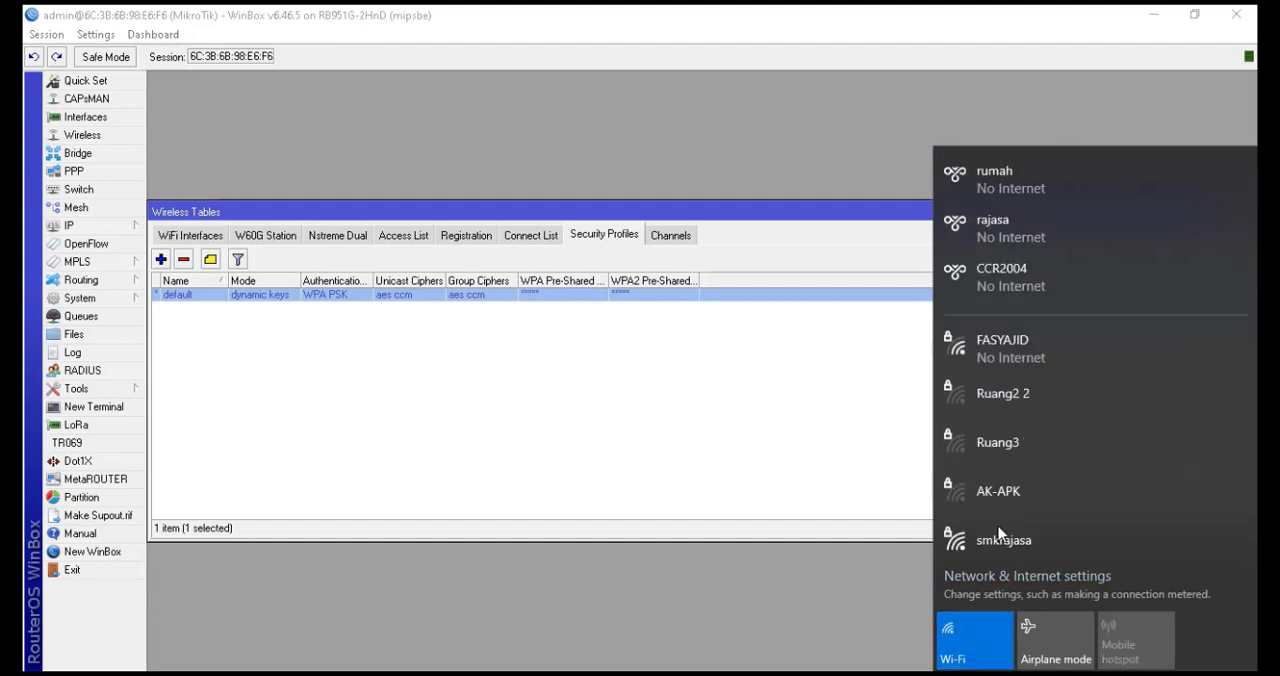
pyautogui.click(1004, 488)
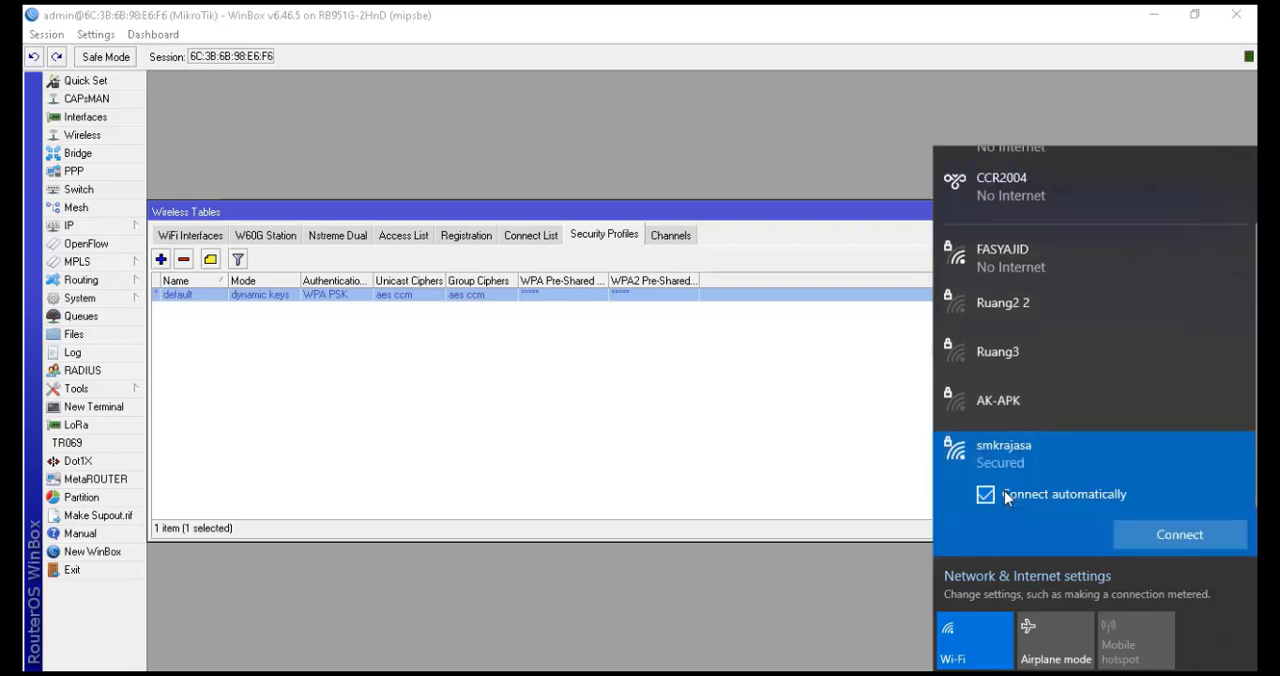
pyautogui.click(1155, 529)
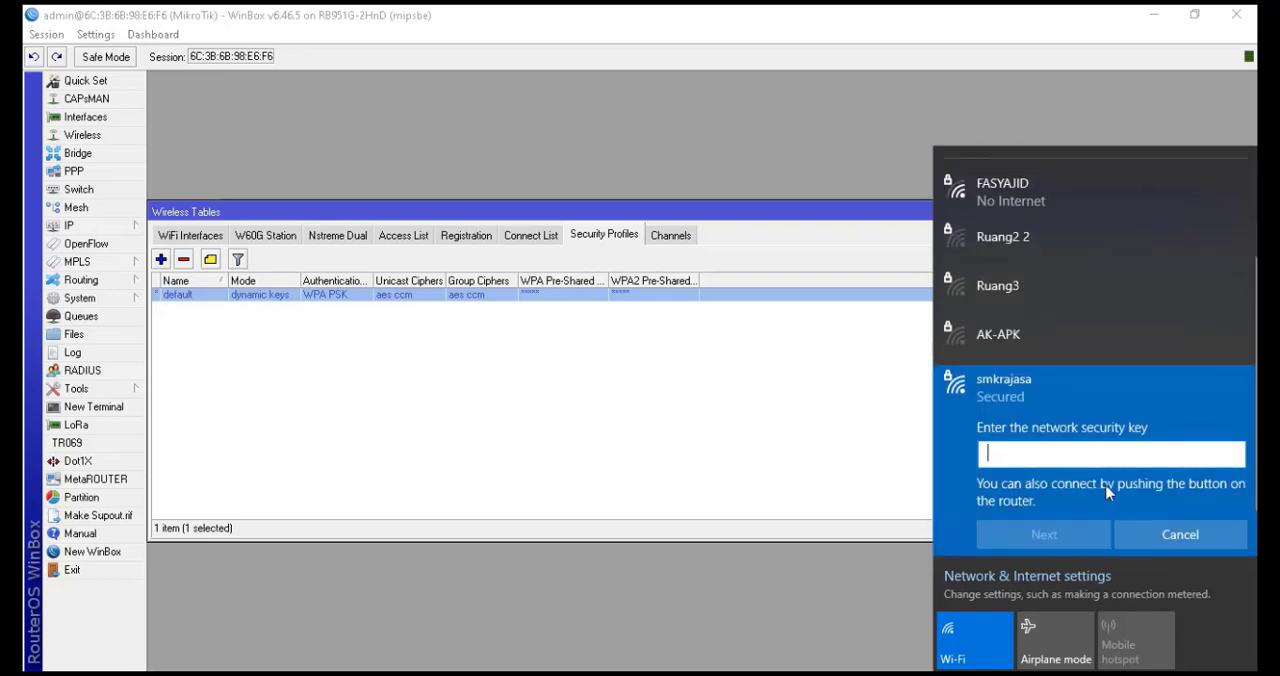
pyautogui.write('••••••••')
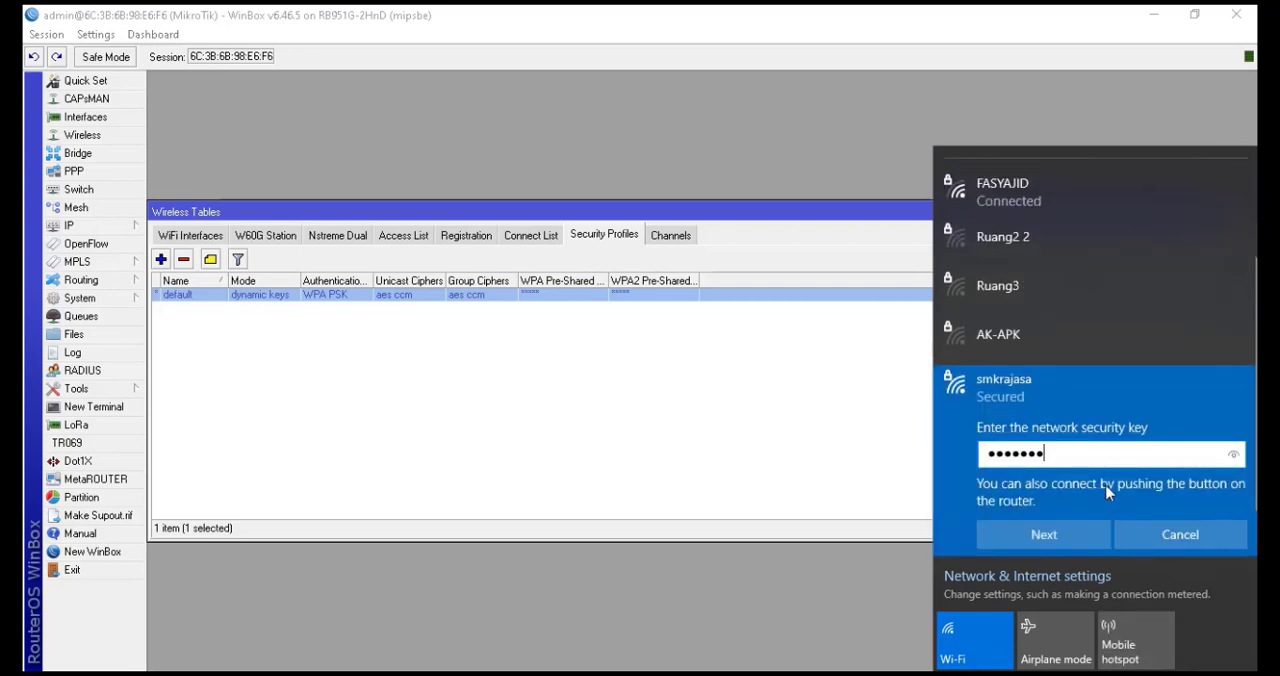
pyautogui.click(1072, 537)
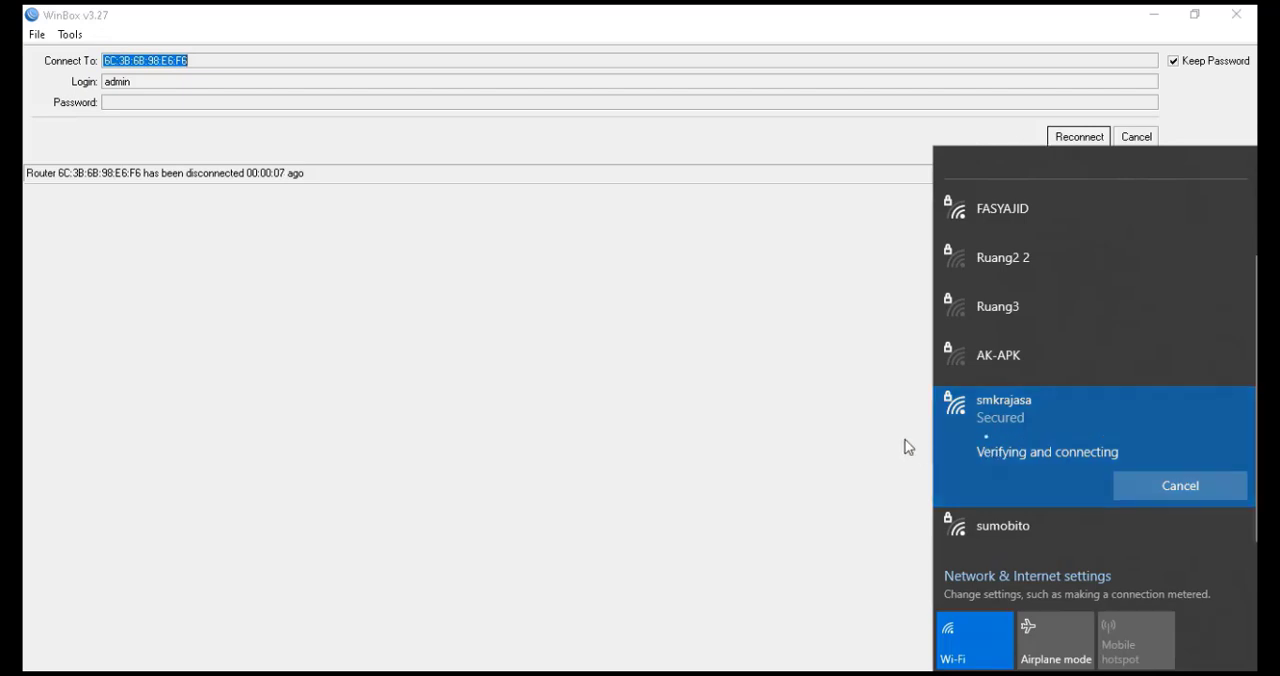
# Reconnect WinBox to the router at 192.168.106.1 from the neighbors list
pyautogui.click(850, 390)
pyautogui.click(1060, 143)
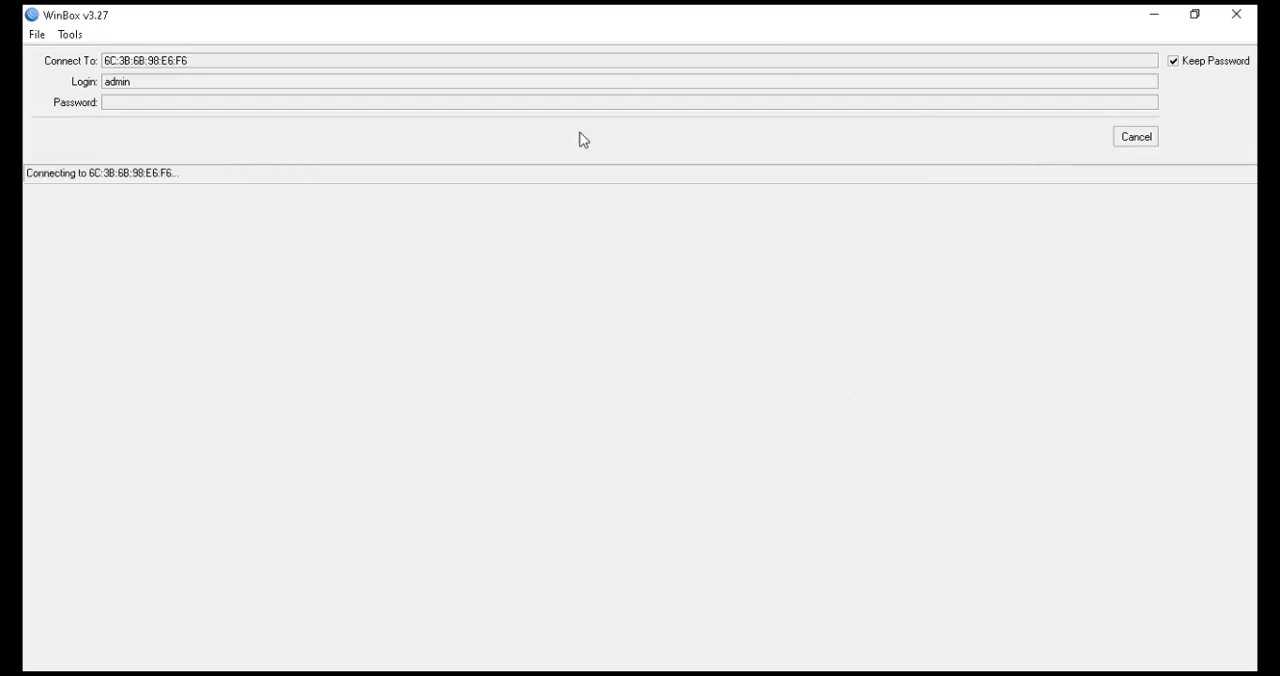
pyautogui.click(1130, 142)
pyautogui.click(70, 226)
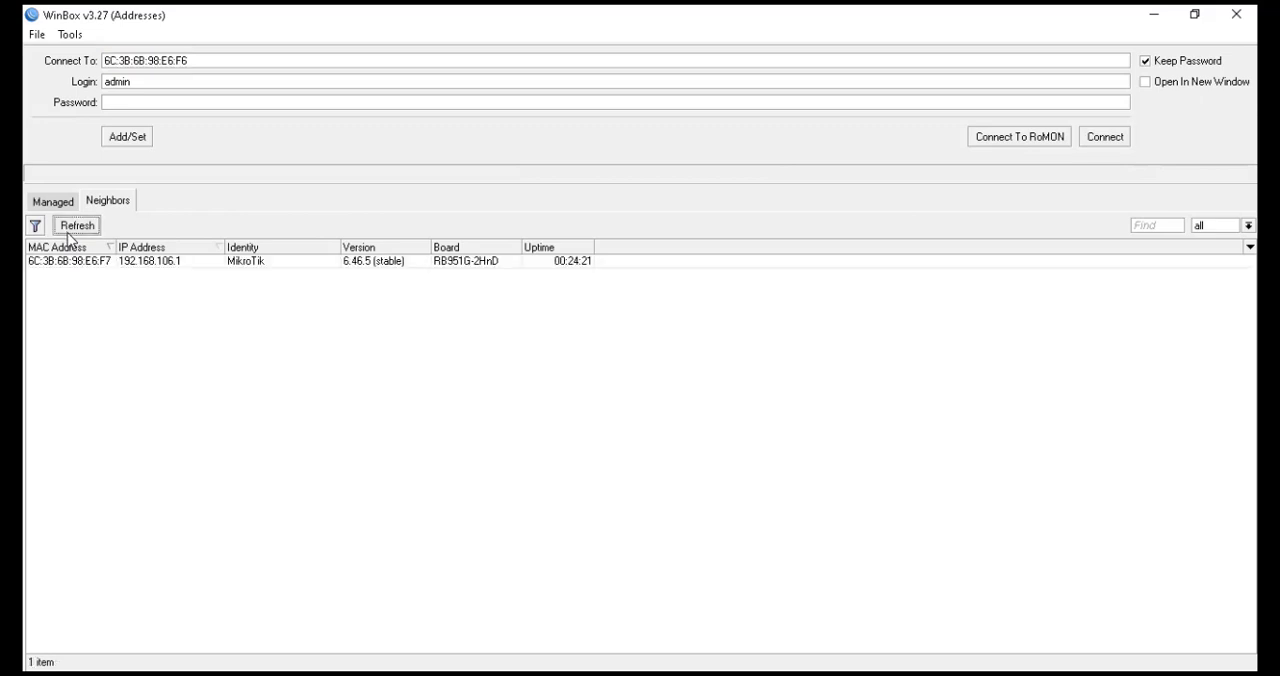
pyautogui.click(165, 262)
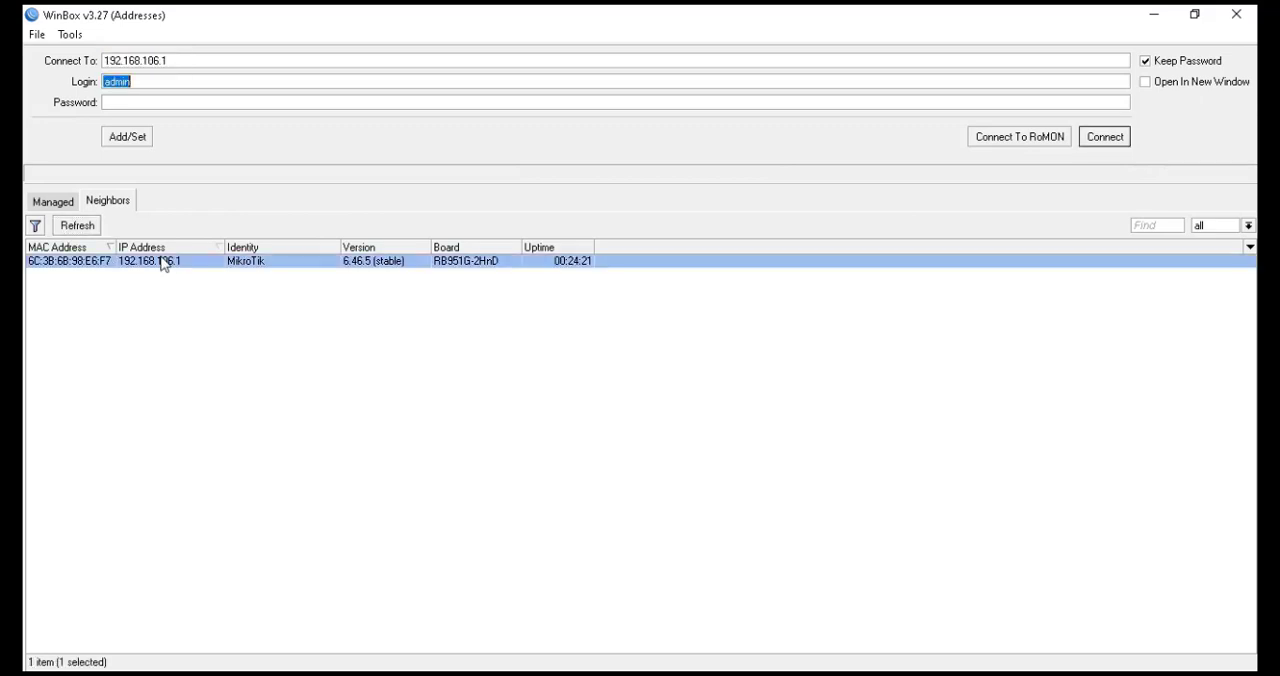
pyautogui.click(1112, 139)
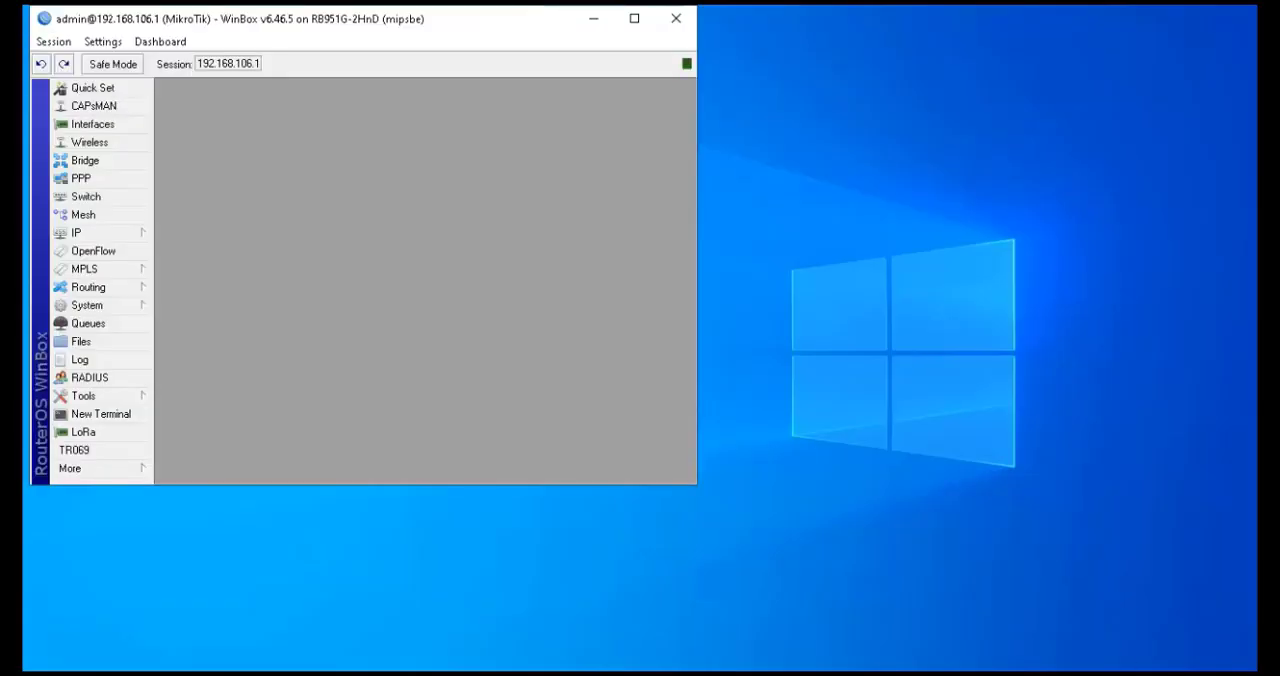
# Check the Wi-Fi connection and run ipconfig in a command prompt to inspect the laptop's wireless address
pyautogui.click(1100, 674)
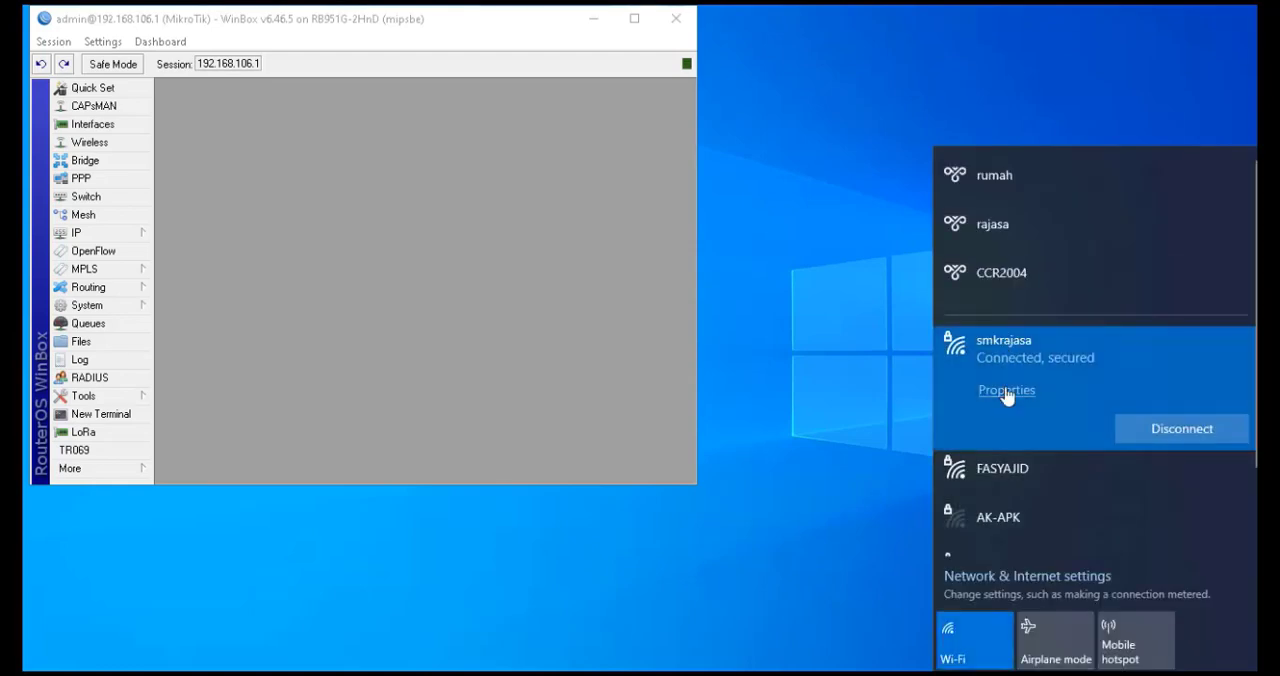
pyautogui.click(786, 391)
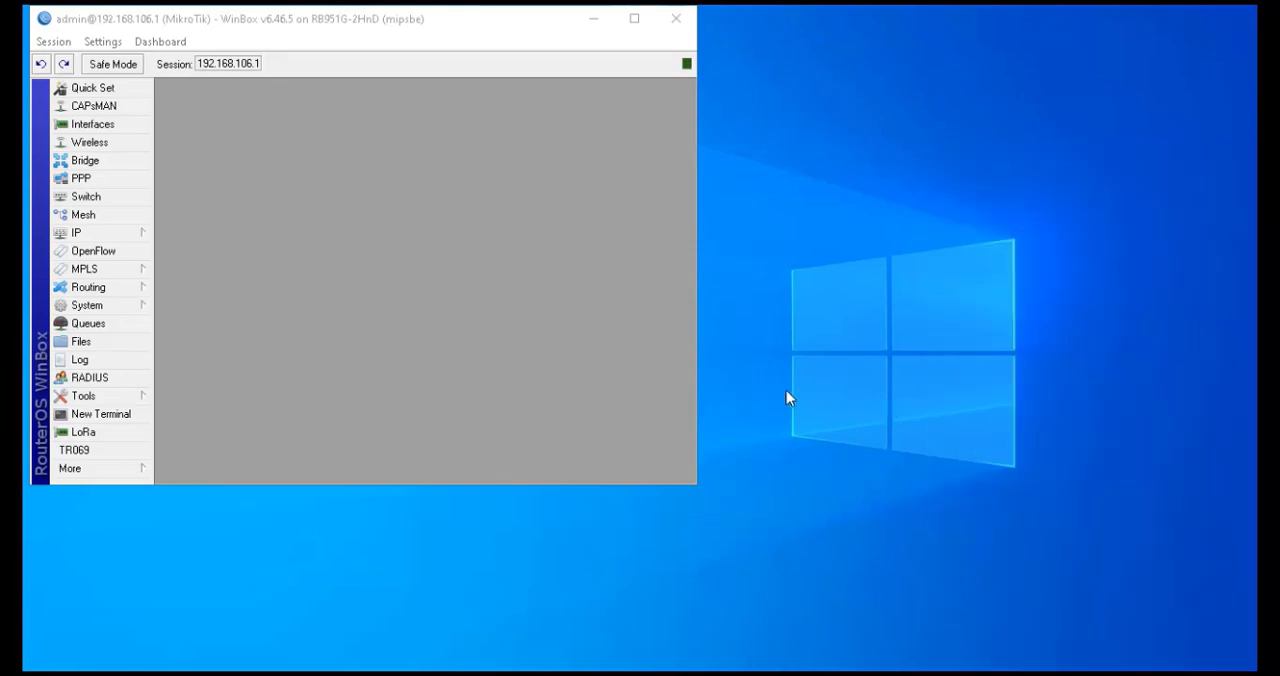
pyautogui.press('super+r')
pyautogui.press('Return')
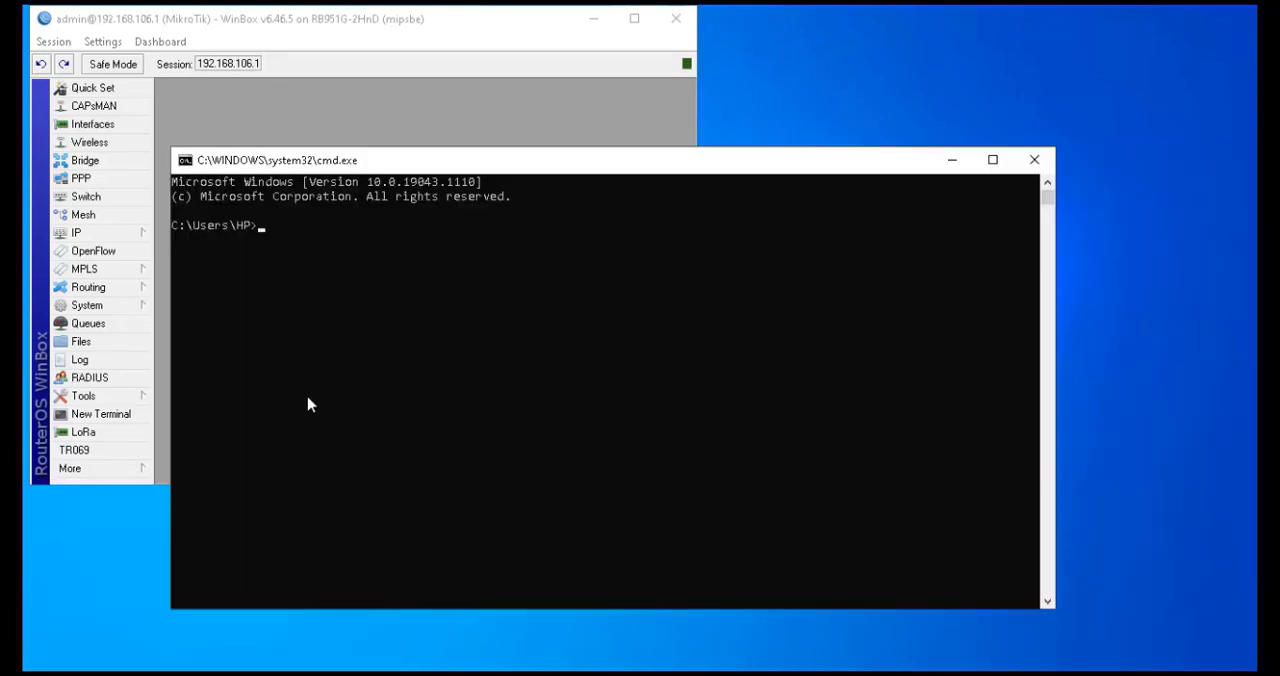
pyautogui.write('ipconfig')
pyautogui.press('Return')
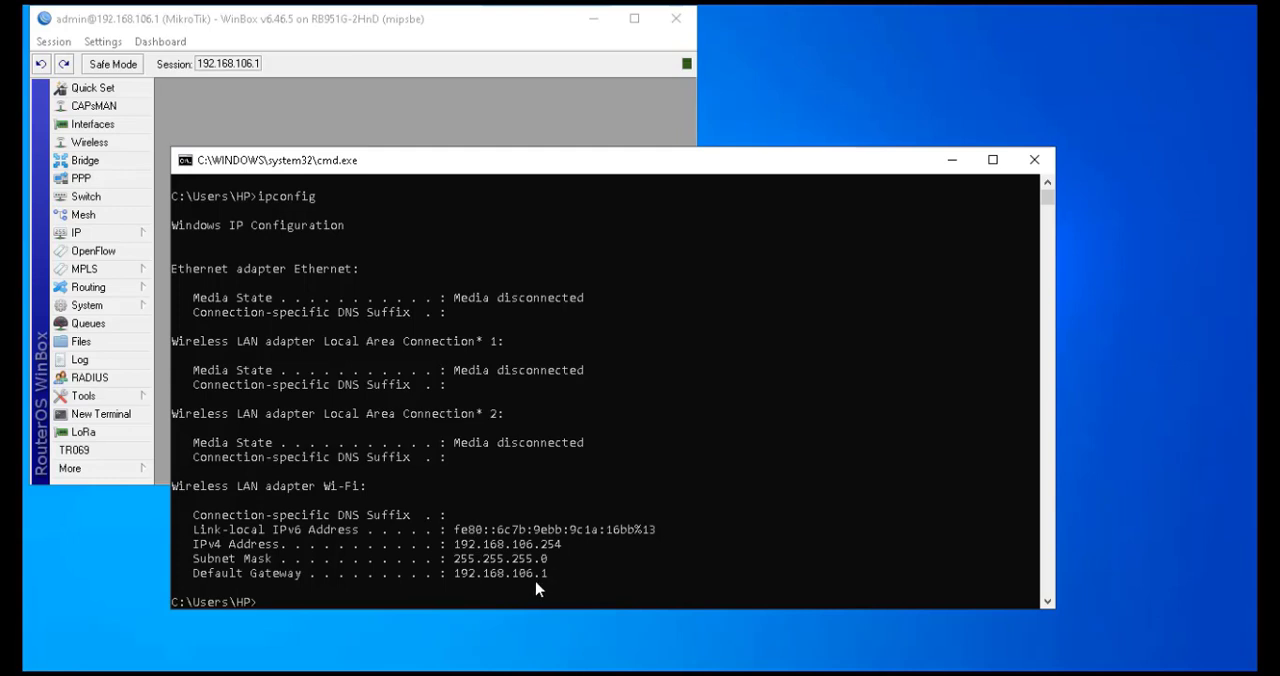
# Close the command prompt and search for youtube in a new browser tab to test internet access, then close the browser
pyautogui.click(1031, 161)
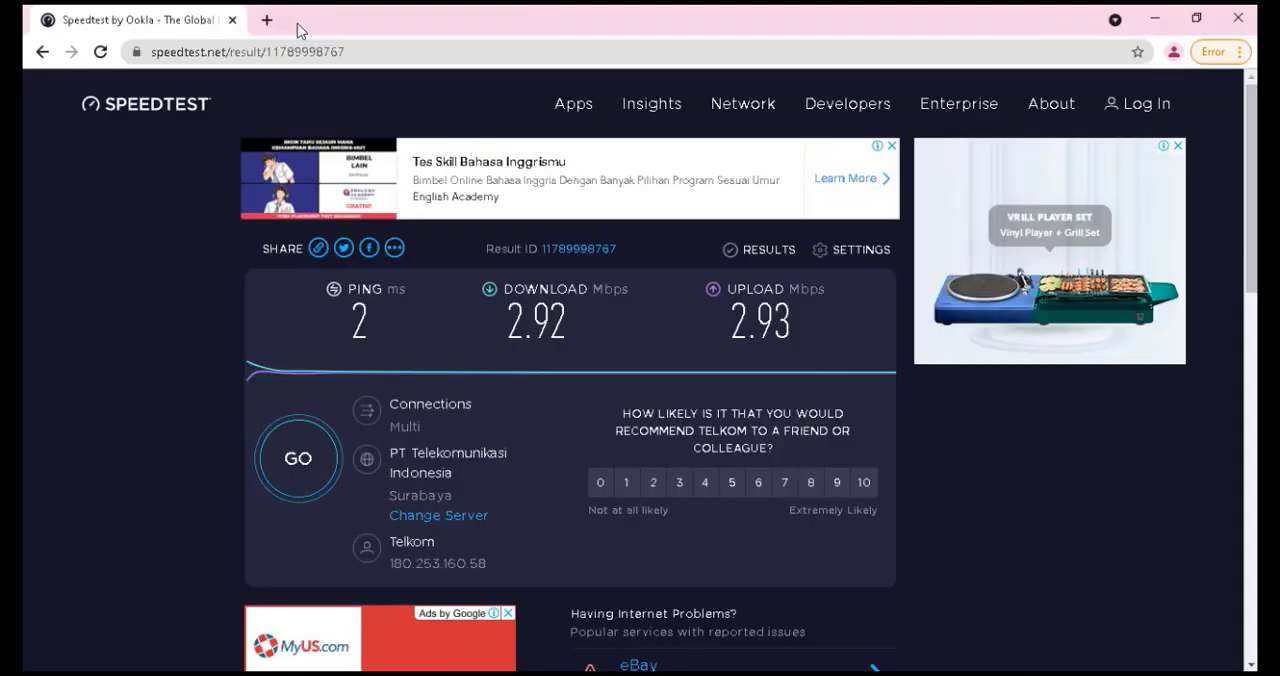
pyautogui.click(267, 20)
pyautogui.write('you')
pyautogui.press('Return')
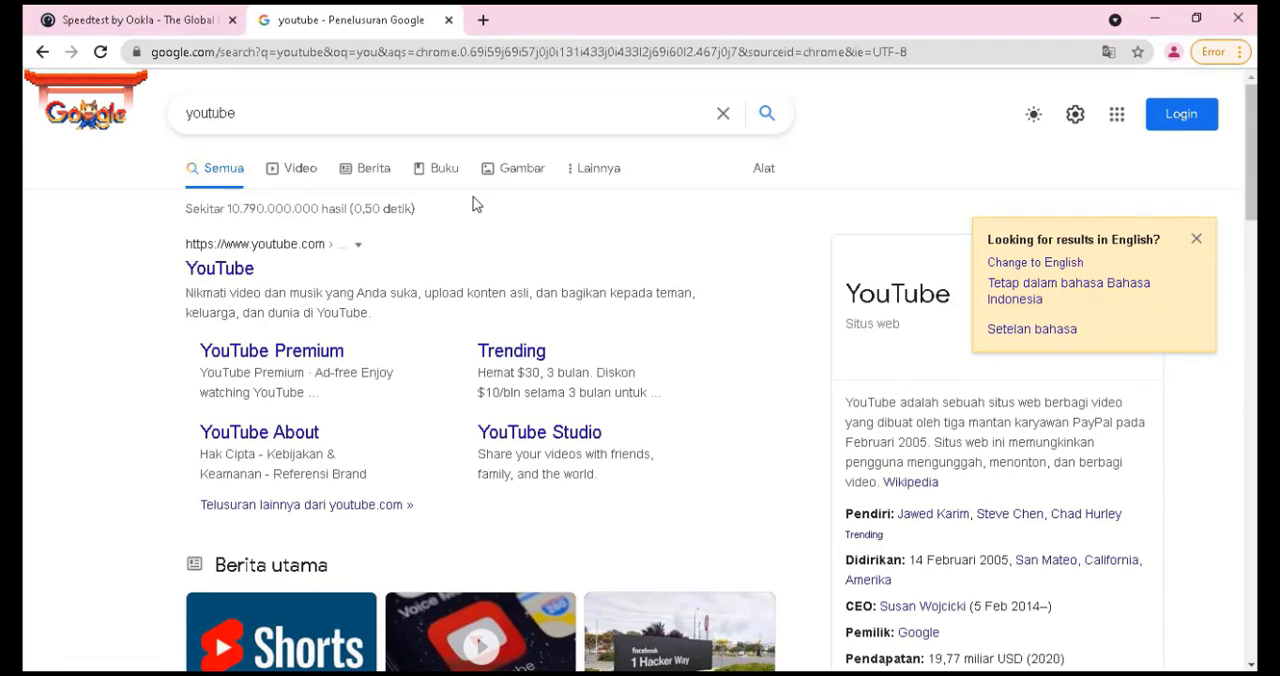
pyautogui.click(448, 20)
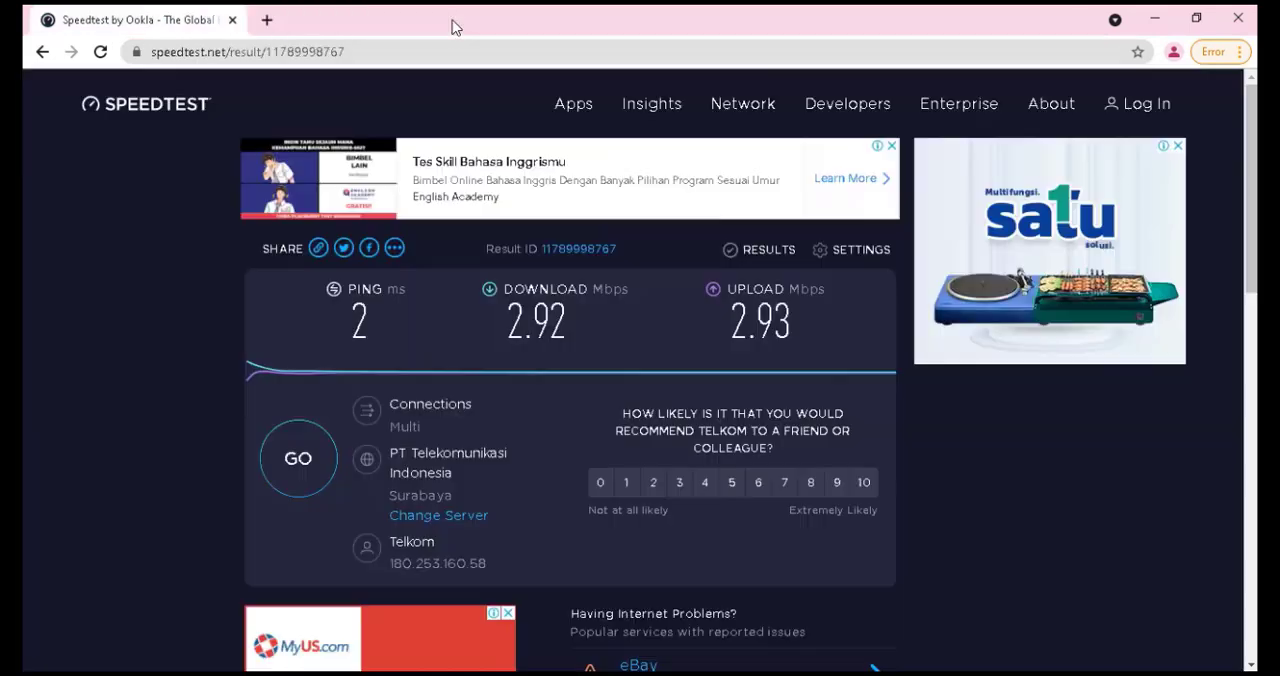
pyautogui.click(232, 20)
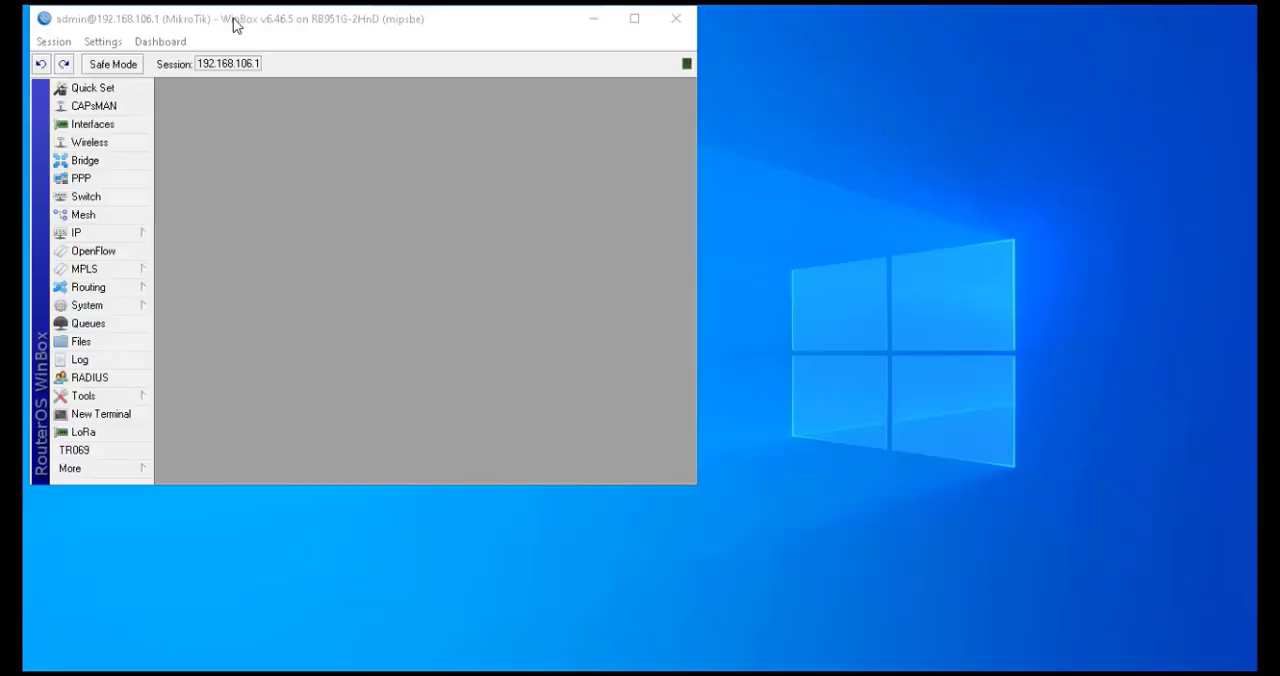
# Add a new RADIUS server entry for the hotspot service with address 127.0.0.1
pyautogui.click(597, 22)
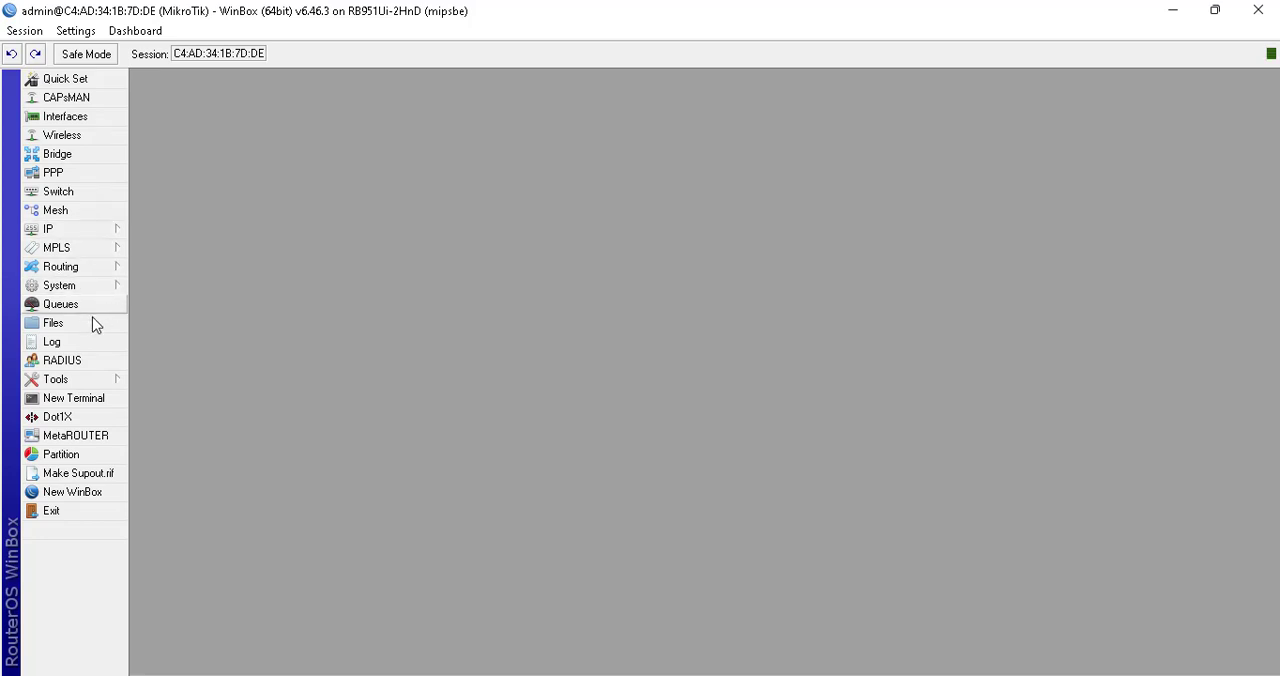
pyautogui.click(97, 362)
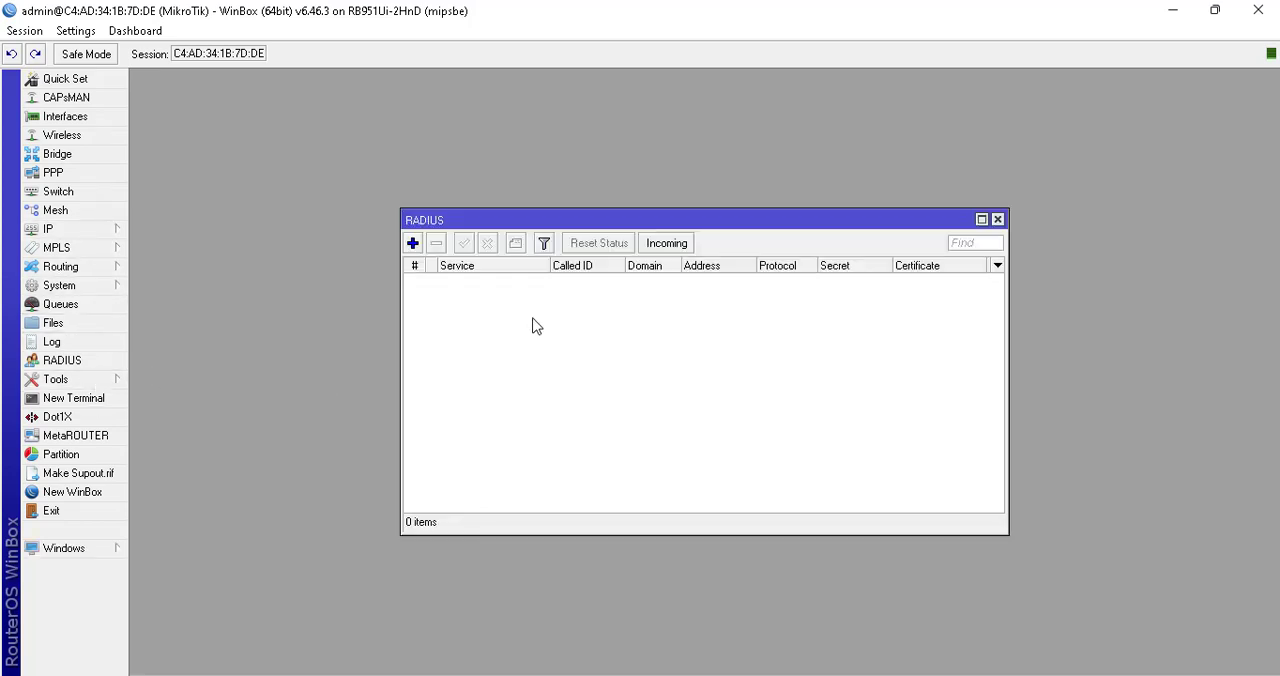
pyautogui.click(413, 243)
pyautogui.click(650, 253)
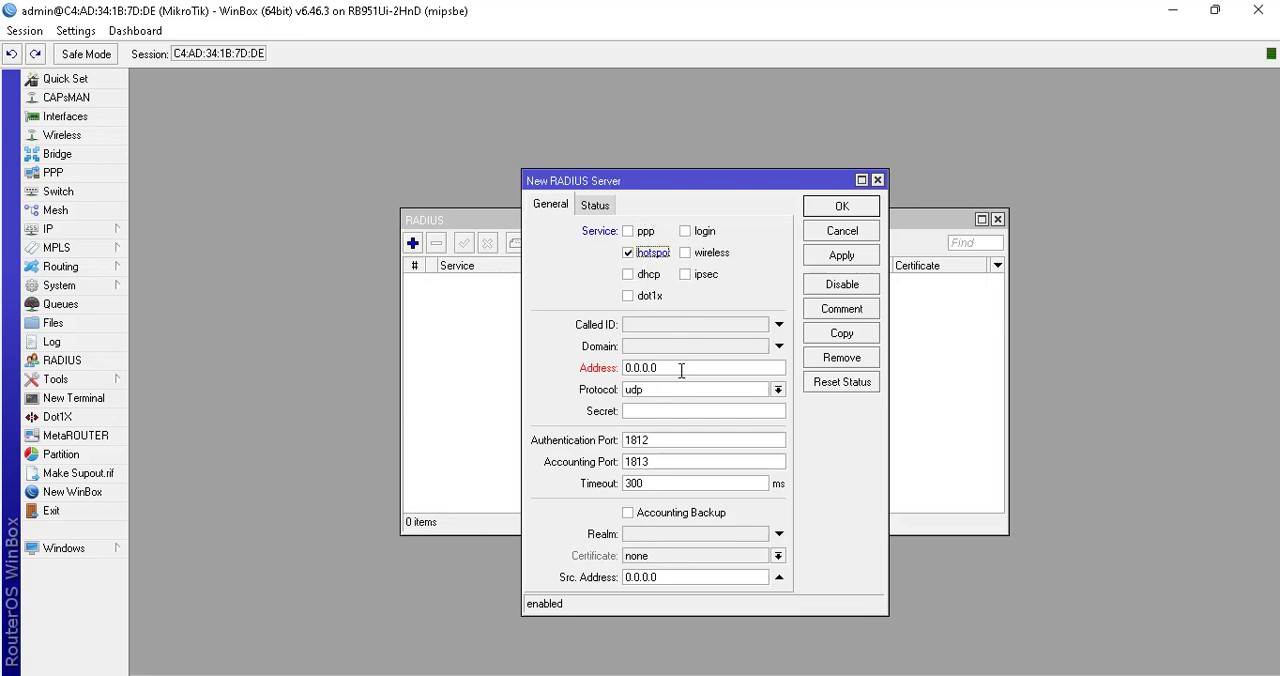
pyautogui.moveTo(681, 370); pyautogui.dragTo(560, 354)
pyautogui.write('127')
# Turn off password hiding, enter the RADIUS shared secret and save the RADIUS server
pyautogui.click(658, 412)
pyautogui.click(75, 31)
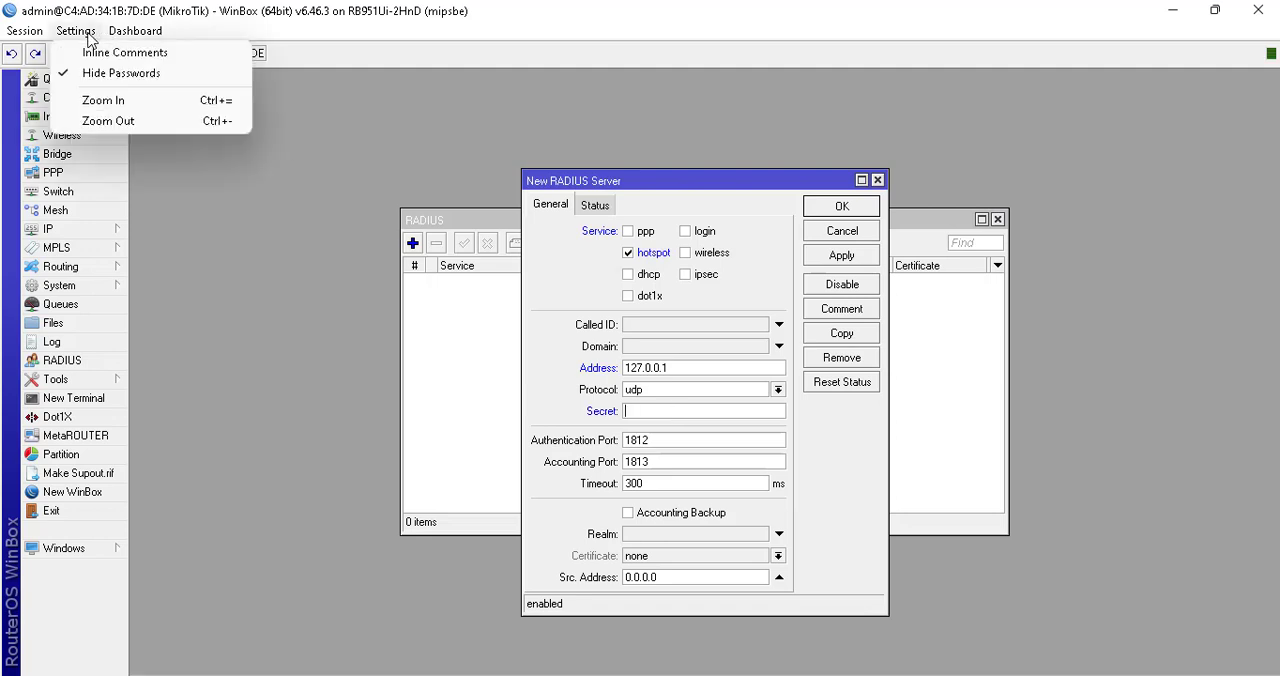
pyautogui.click(115, 73)
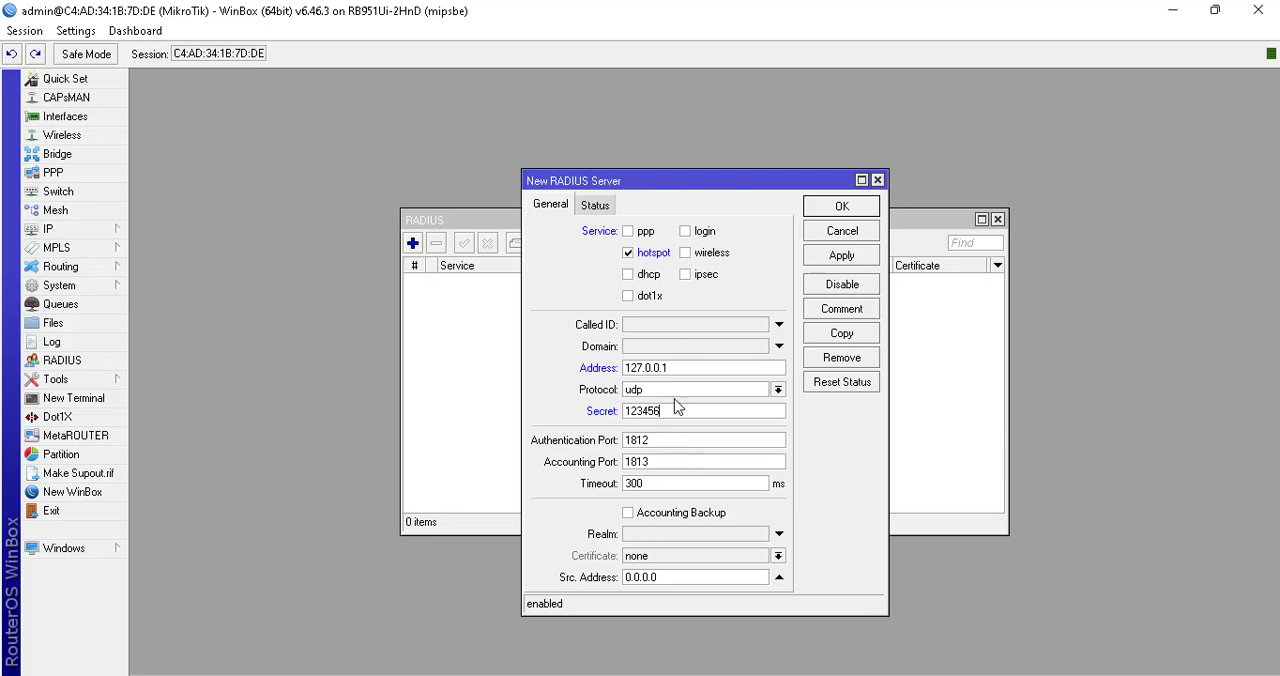
pyautogui.click(596, 207)
pyautogui.click(551, 205)
pyautogui.click(832, 211)
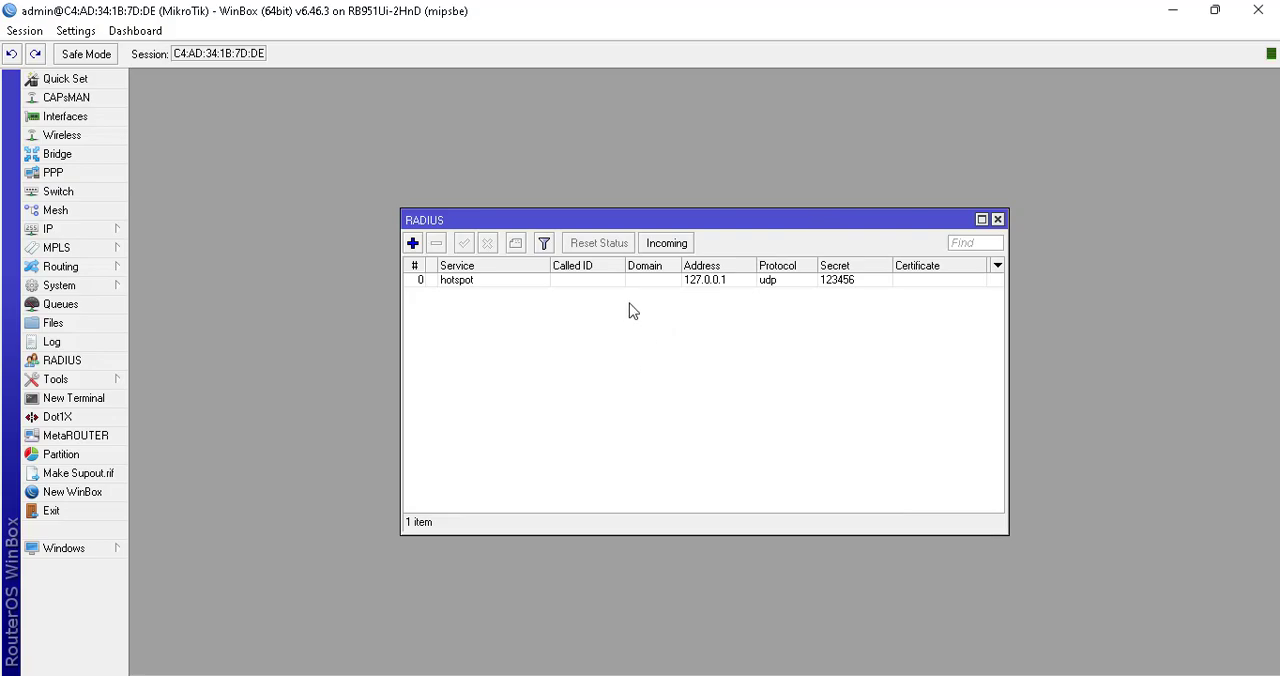
# Switch to the browser and log in to the User Manager web page as admin
pyautogui.hotkey('alt', 'Tab')
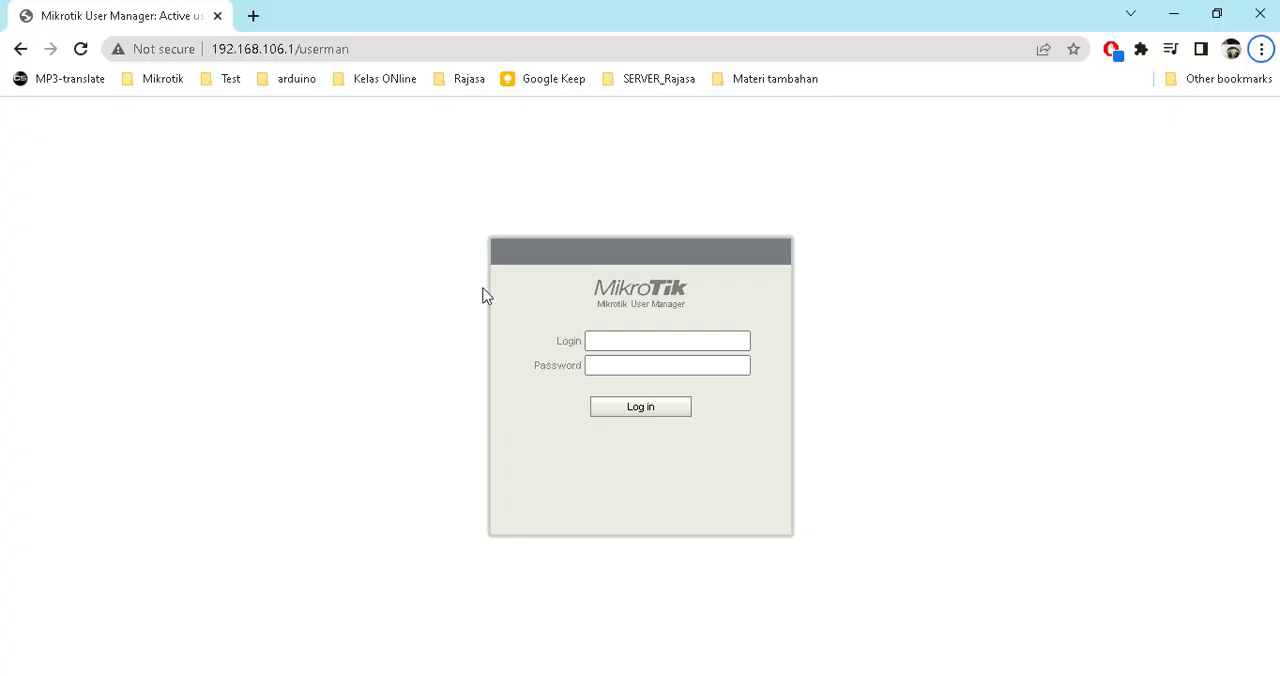
pyautogui.click(640, 342)
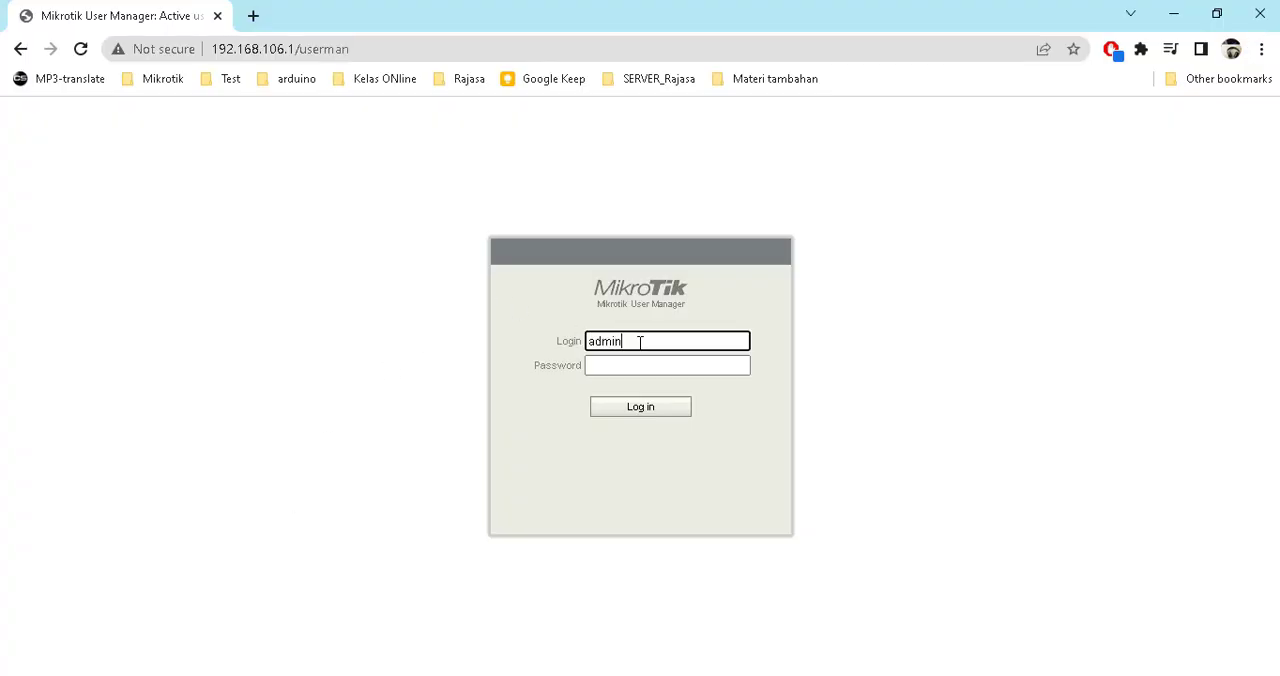
pyautogui.click(640, 405)
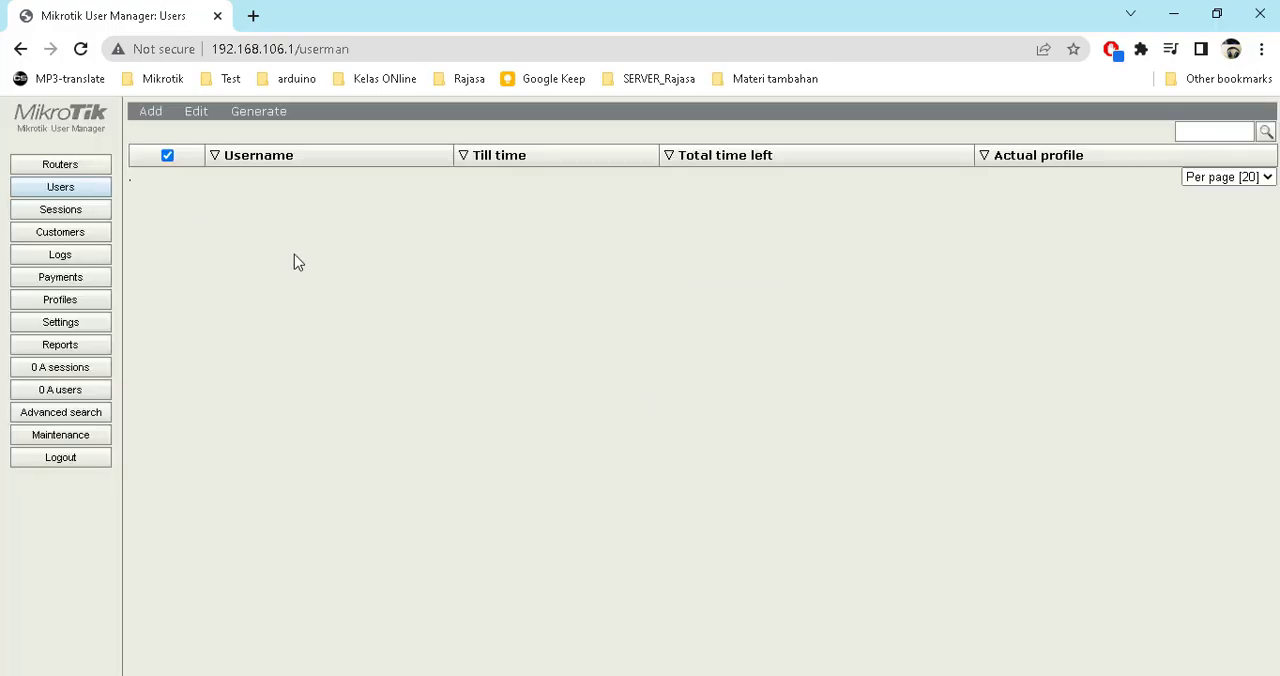
# Add a new User Manager router named tes with IP address 127.0.0.1
pyautogui.hotkey('alt', 'Tab')
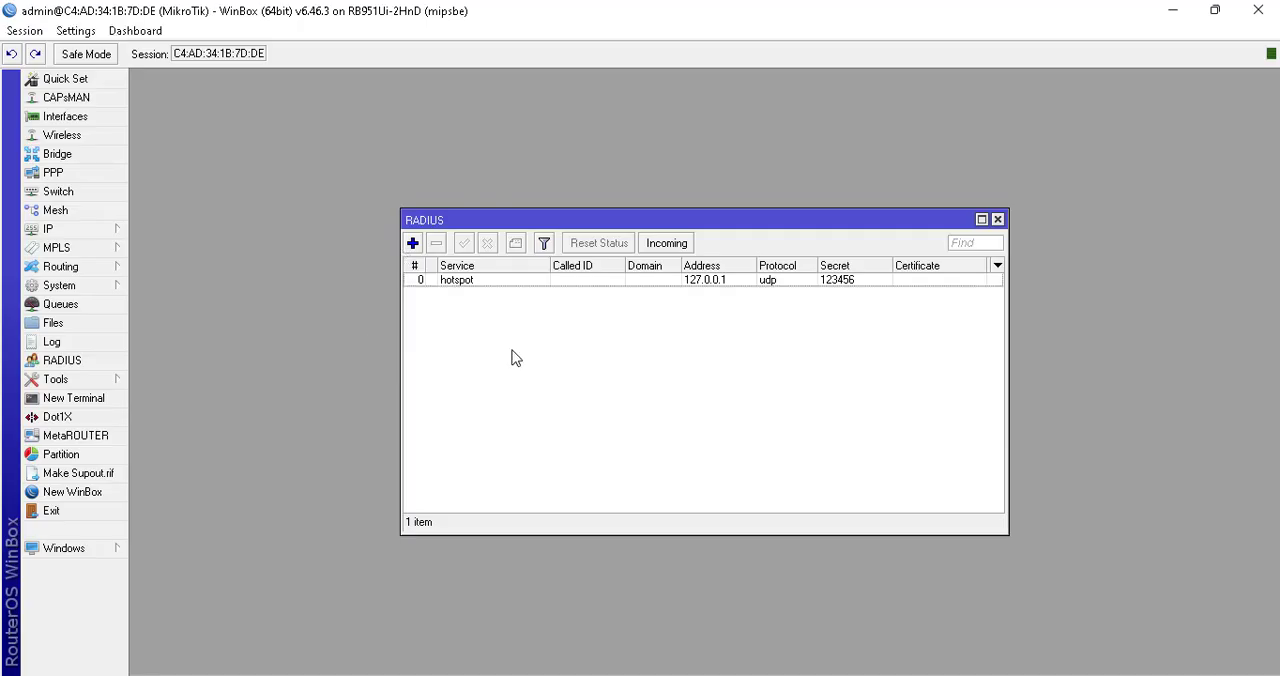
pyautogui.hotkey('alt', 'Tab')
pyautogui.click(80, 167)
pyautogui.click(152, 111)
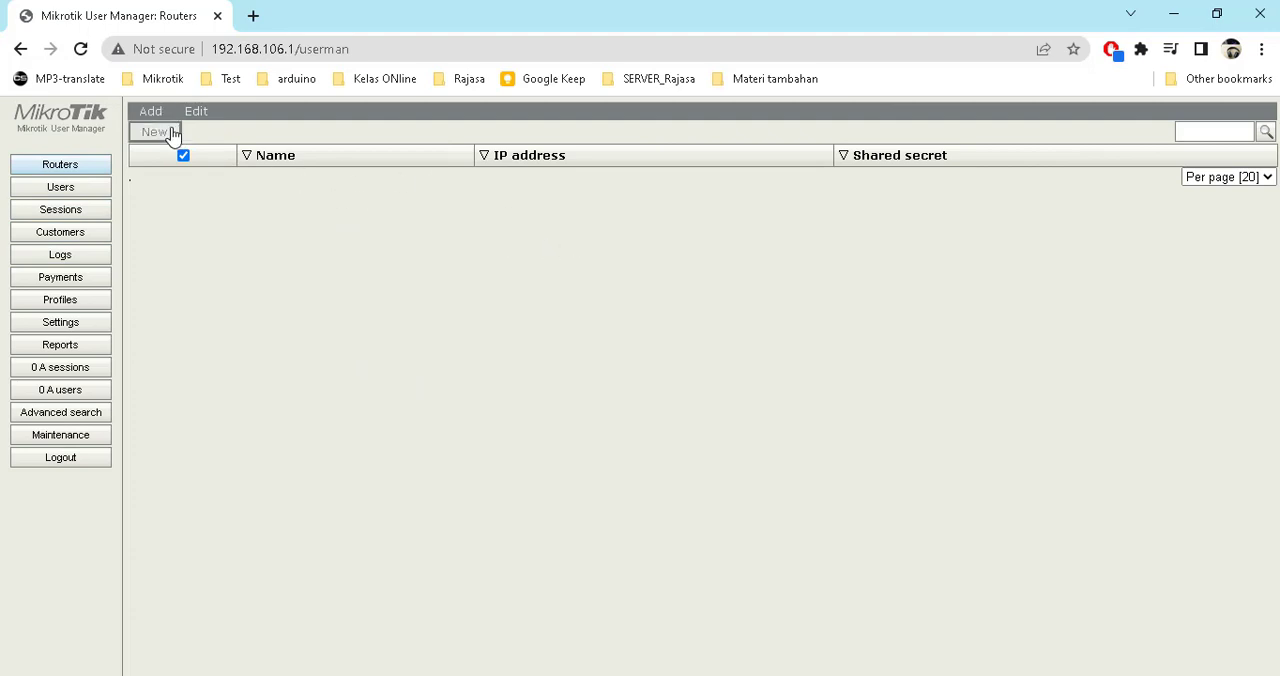
pyautogui.click(163, 131)
pyautogui.click(675, 265)
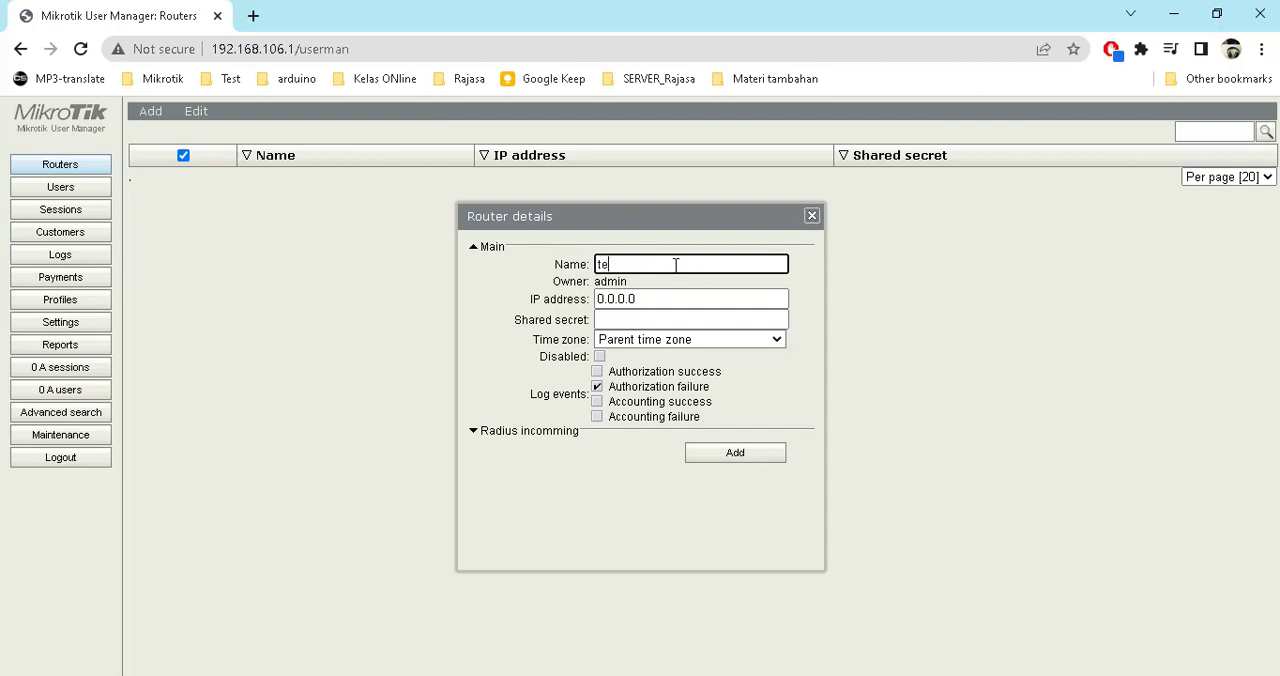
pyautogui.press('Tab')
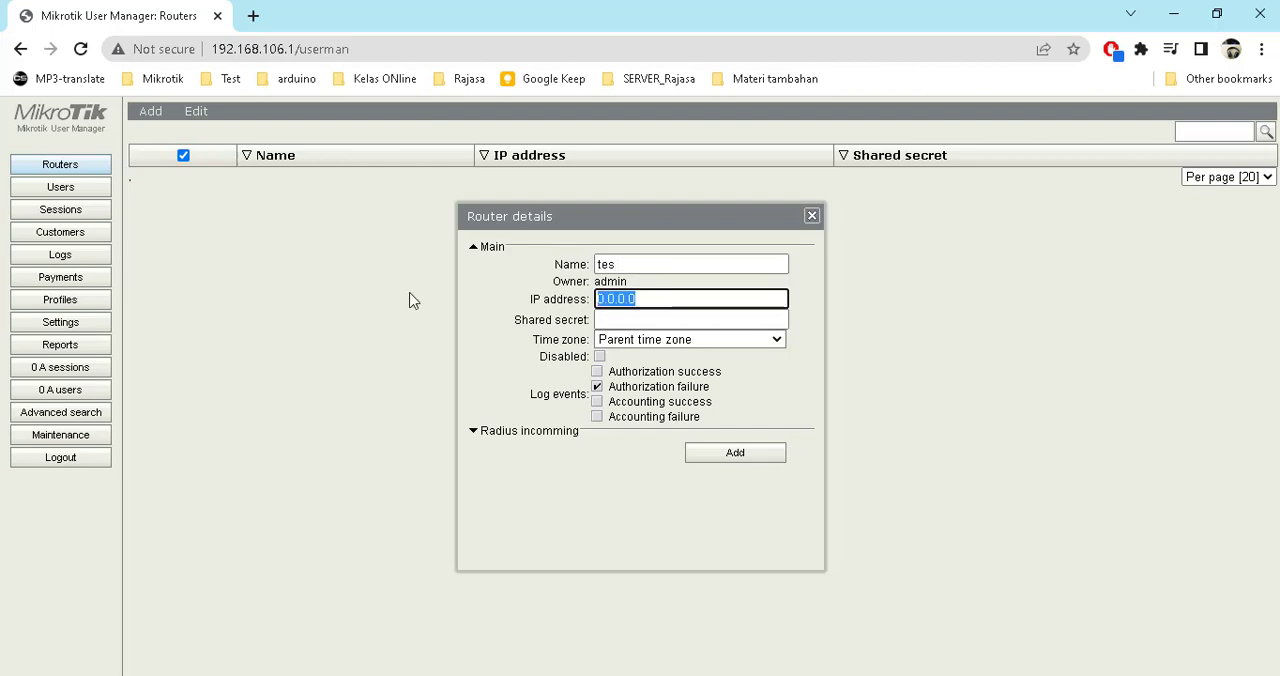
pyautogui.write('127.0.')
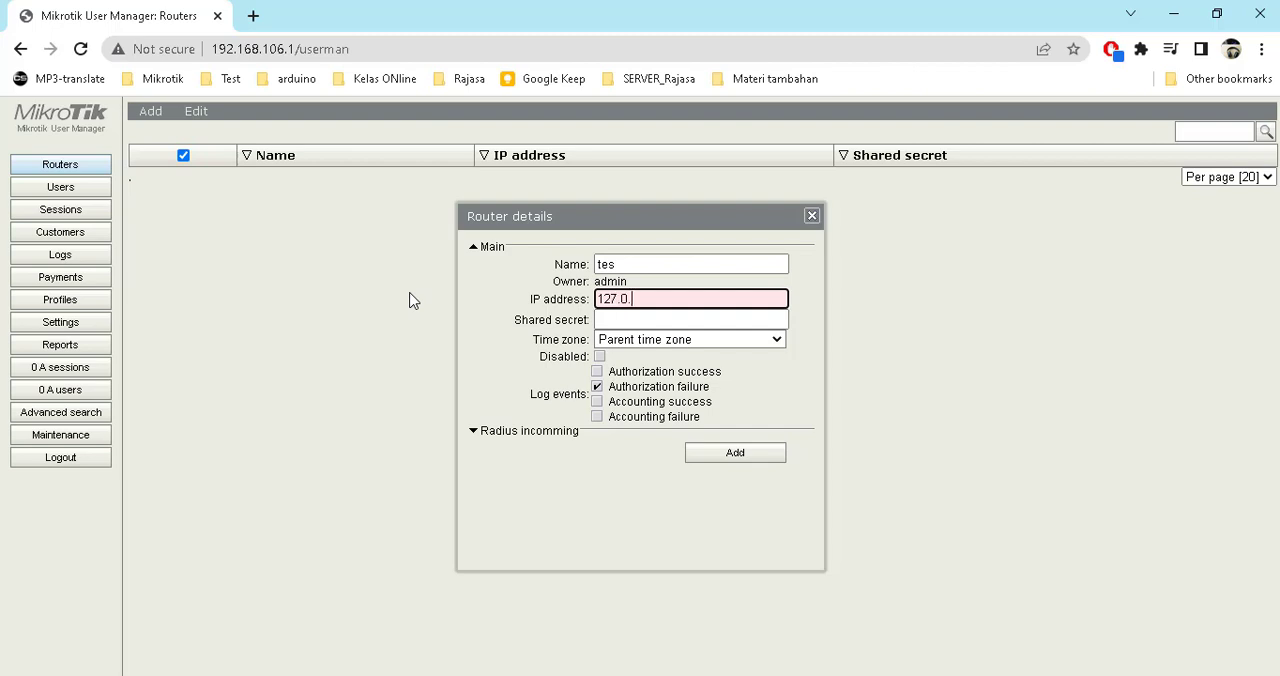
pyautogui.write('0.1')
# Enter the router's shared secret matching the WinBox RADIUS entry, expand Radius incoming and add the router
pyautogui.click(611, 320)
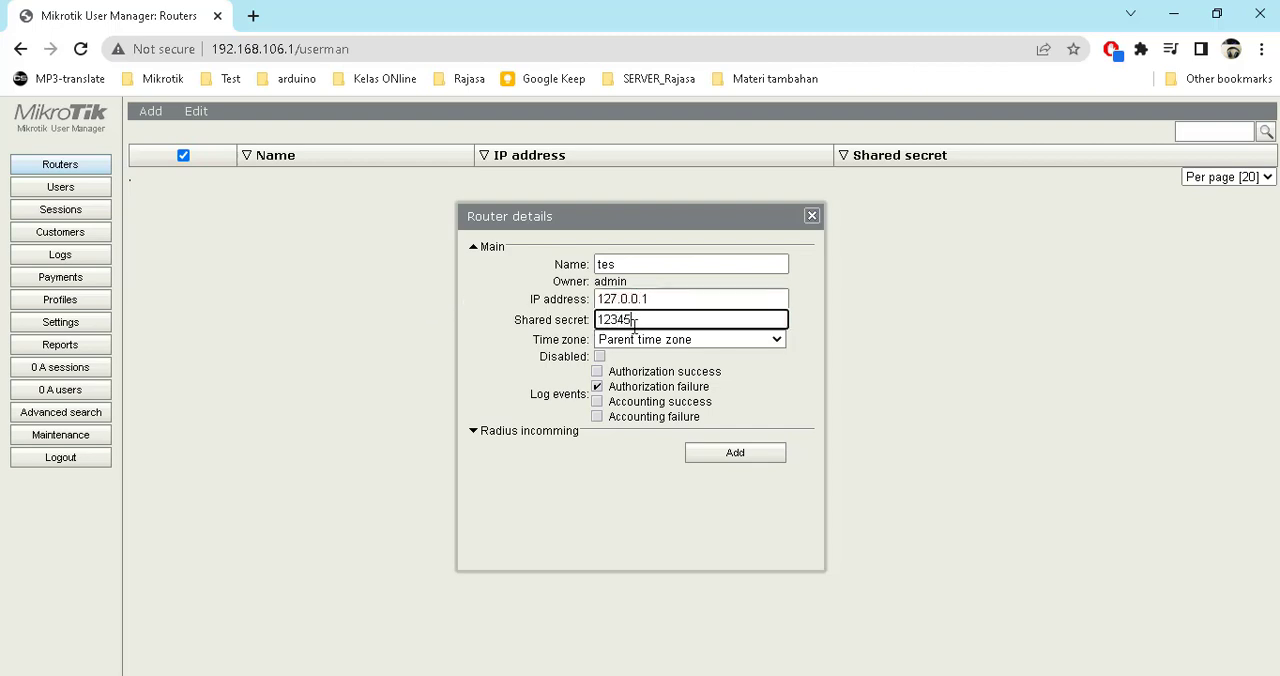
pyautogui.hotkey('alt', 'Tab')
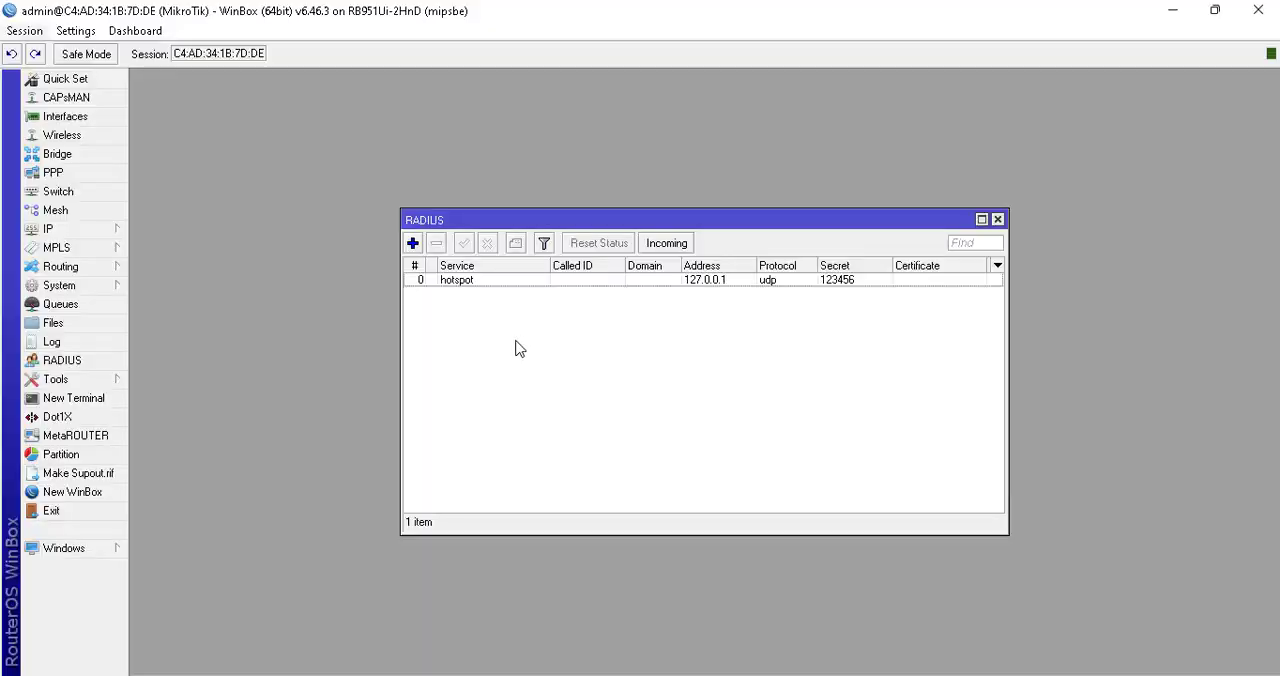
pyautogui.click(464, 285)
pyautogui.doubleClick(466, 284)
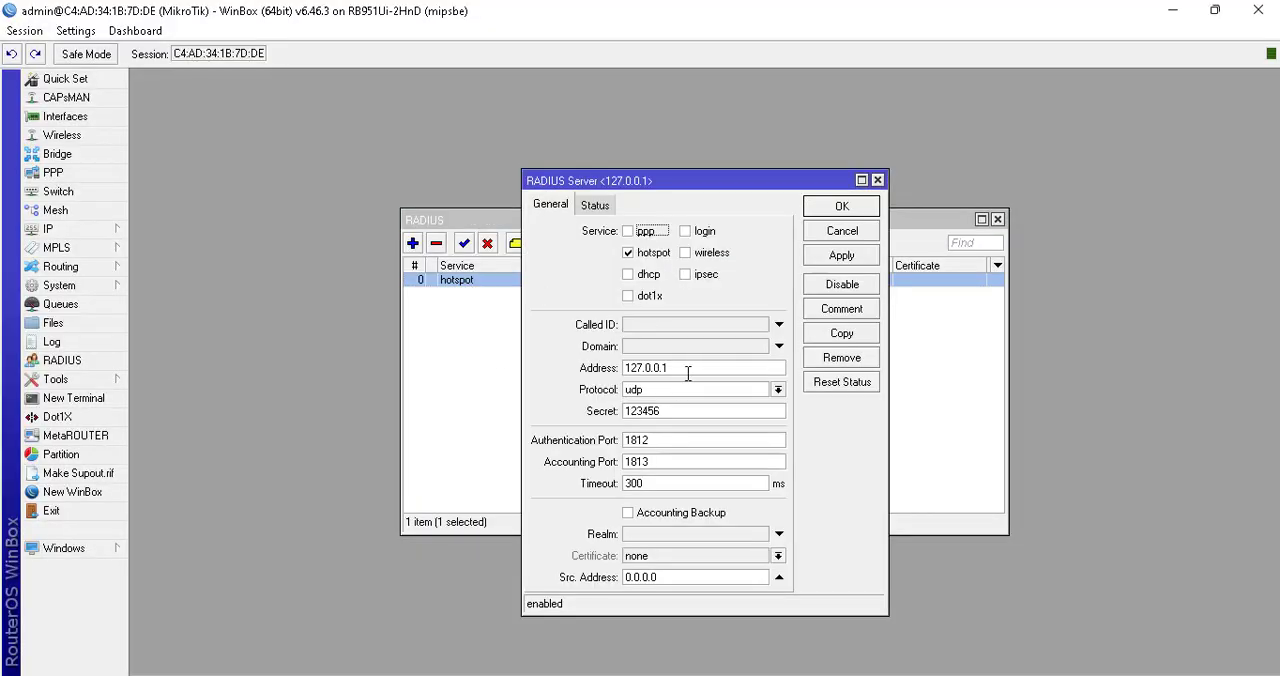
pyautogui.moveTo(690, 408); pyautogui.dragTo(540, 396)
pyautogui.hotkey('alt', 'Tab')
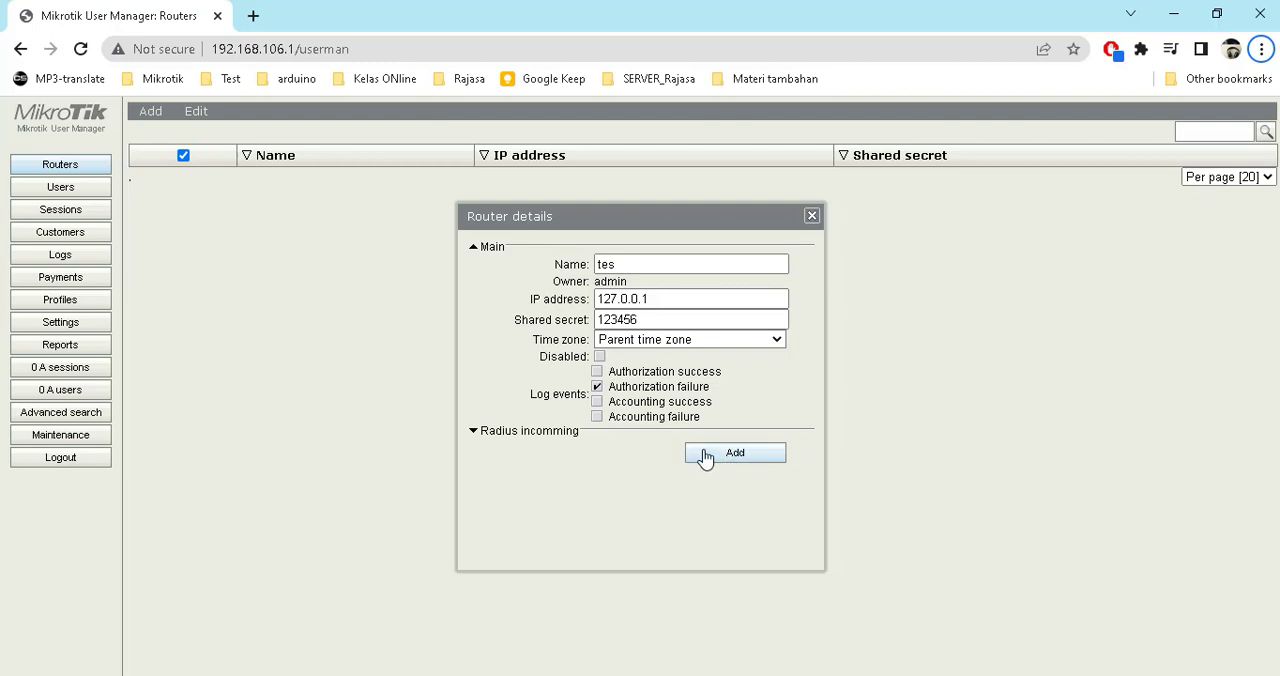
pyautogui.click(578, 433)
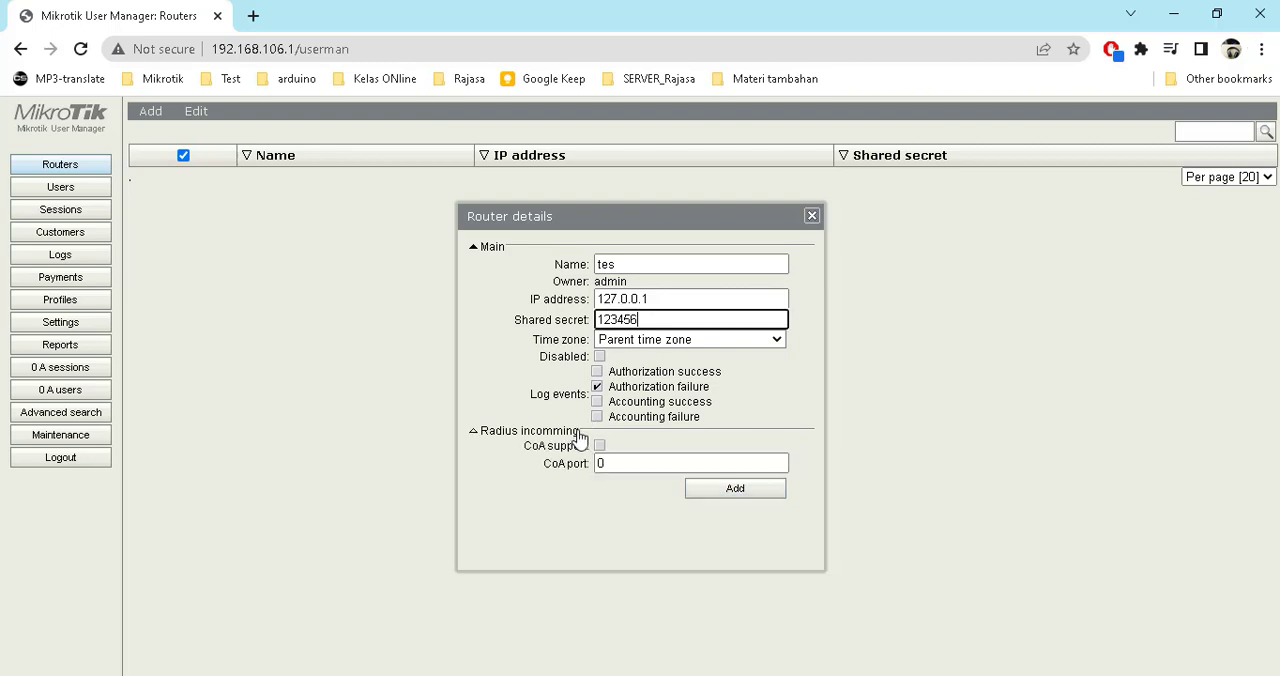
pyautogui.click(740, 490)
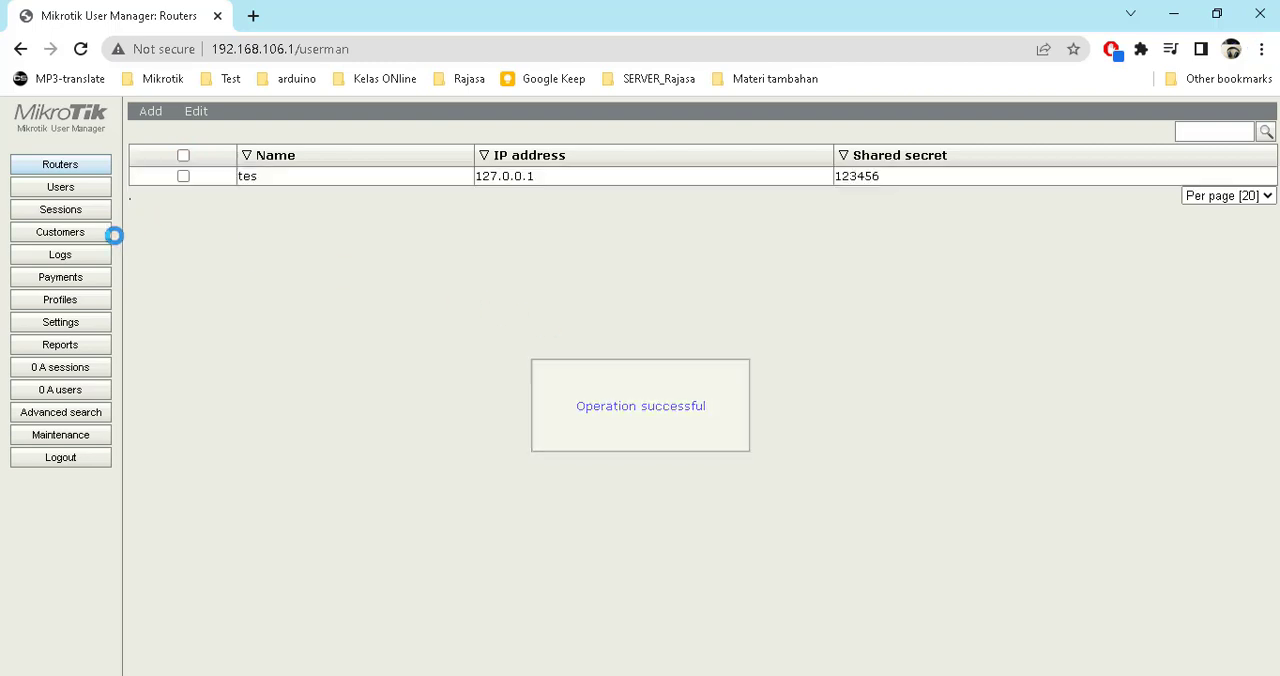
# Create a new User Manager profile named rajasa
pyautogui.click(60, 187)
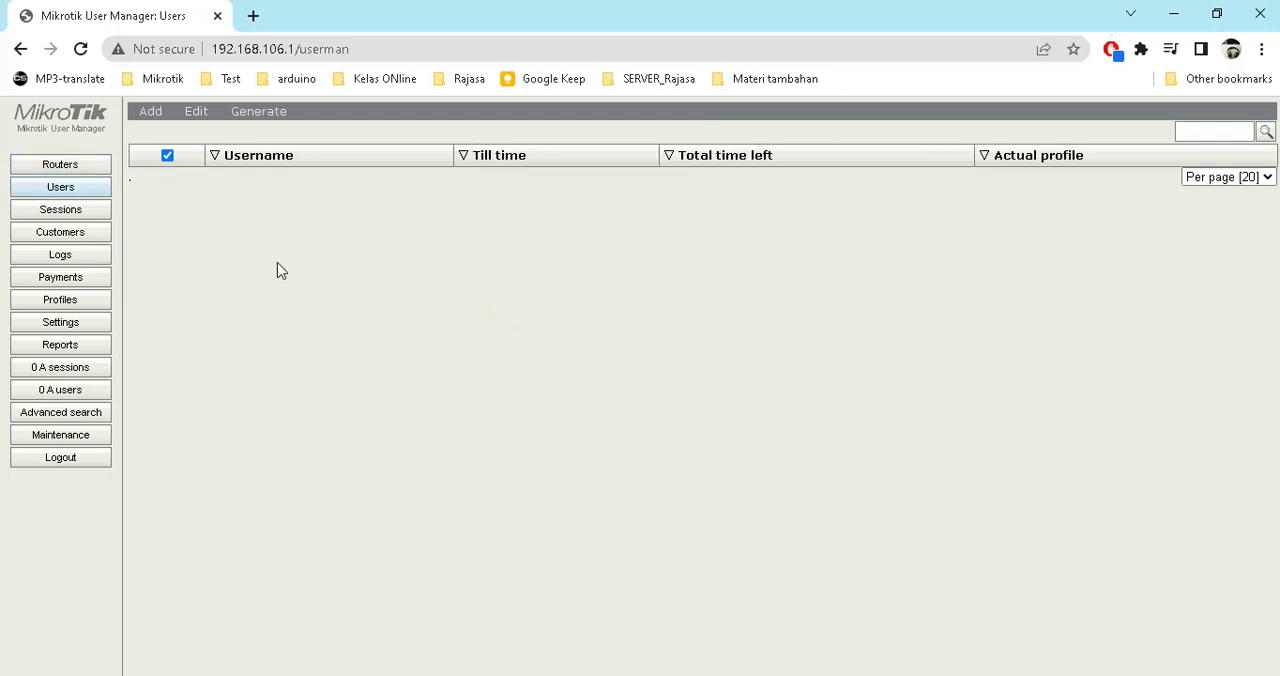
pyautogui.click(70, 300)
pyautogui.click(234, 118)
pyautogui.click(174, 122)
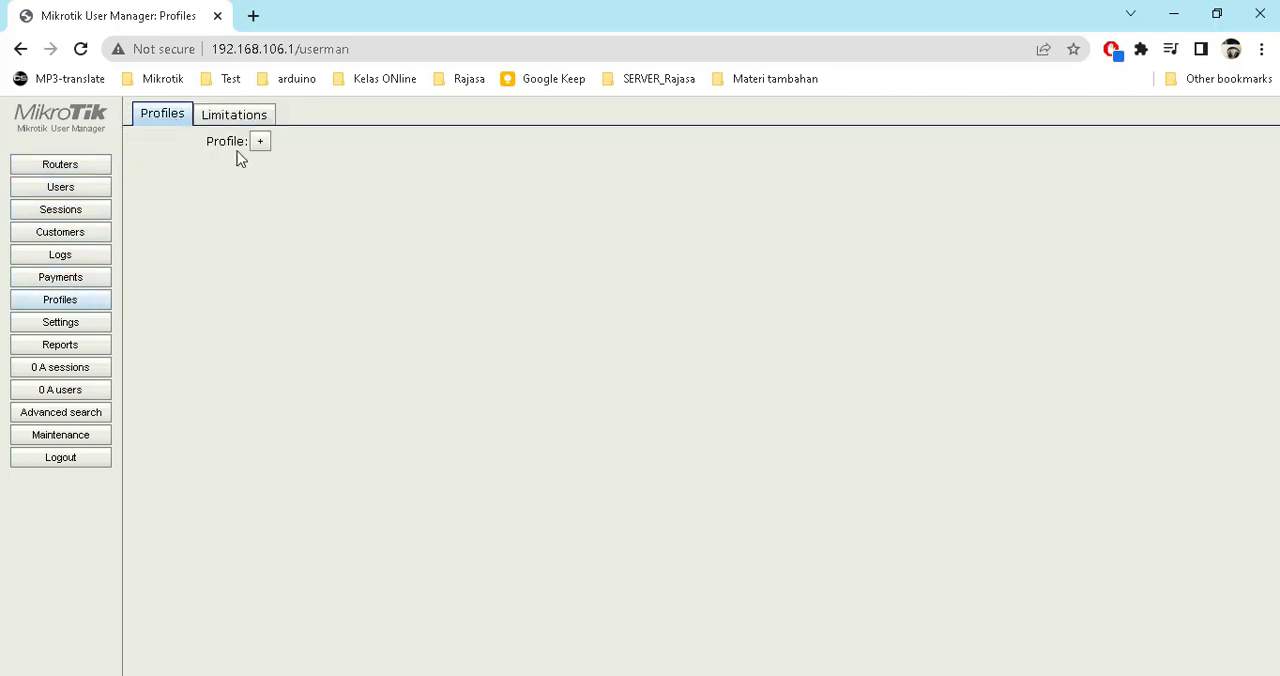
pyautogui.click(265, 141)
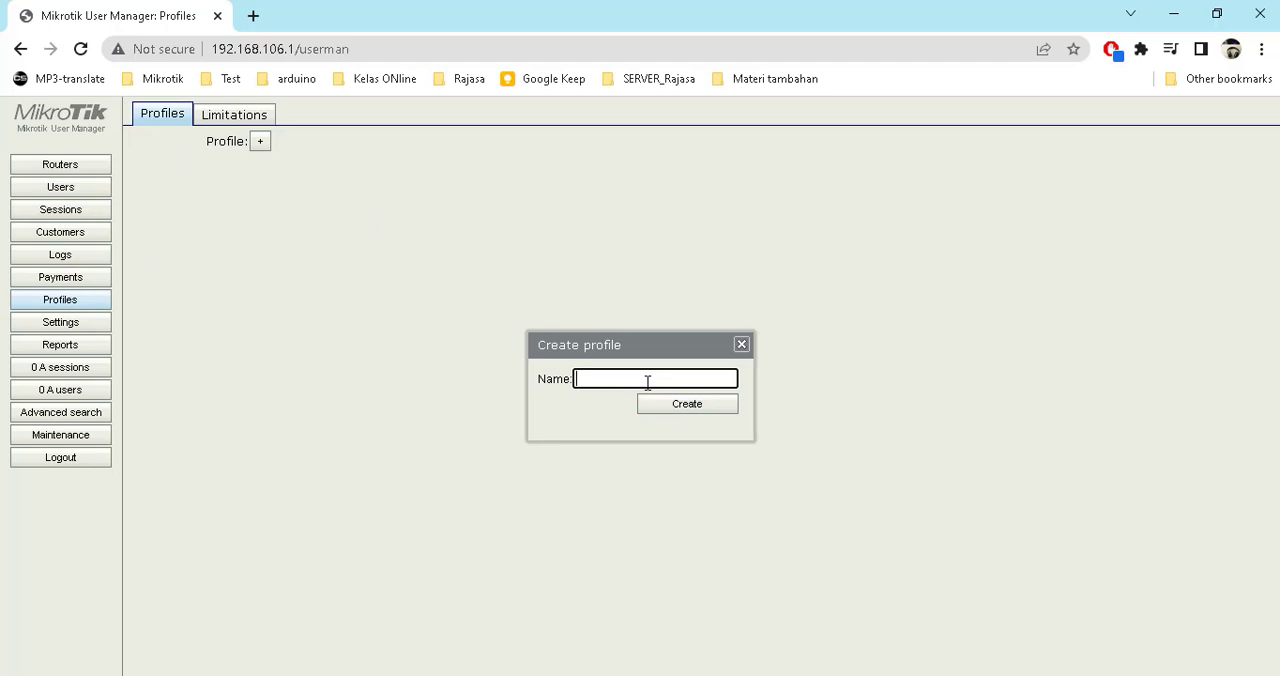
pyautogui.write('rajasa')
pyautogui.press('Return')
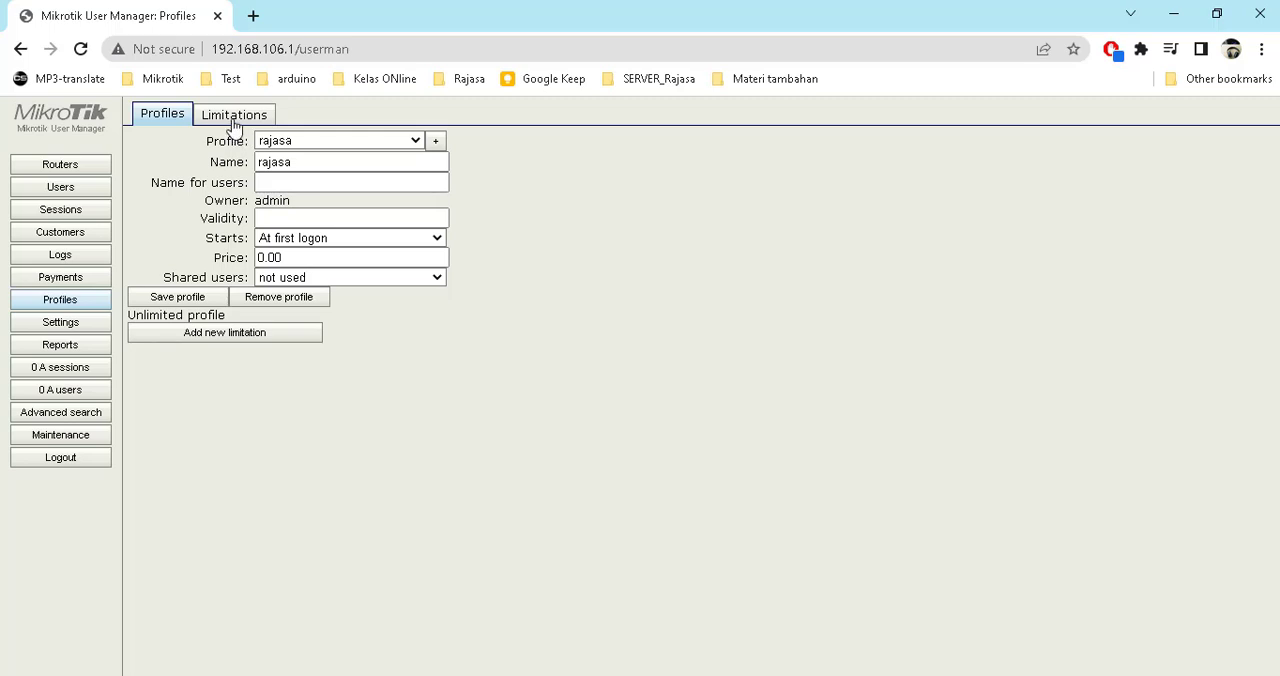
# Start a new limitation named unlimited
pyautogui.click(342, 162)
pyautogui.click(283, 186)
pyautogui.click(238, 116)
pyautogui.click(150, 140)
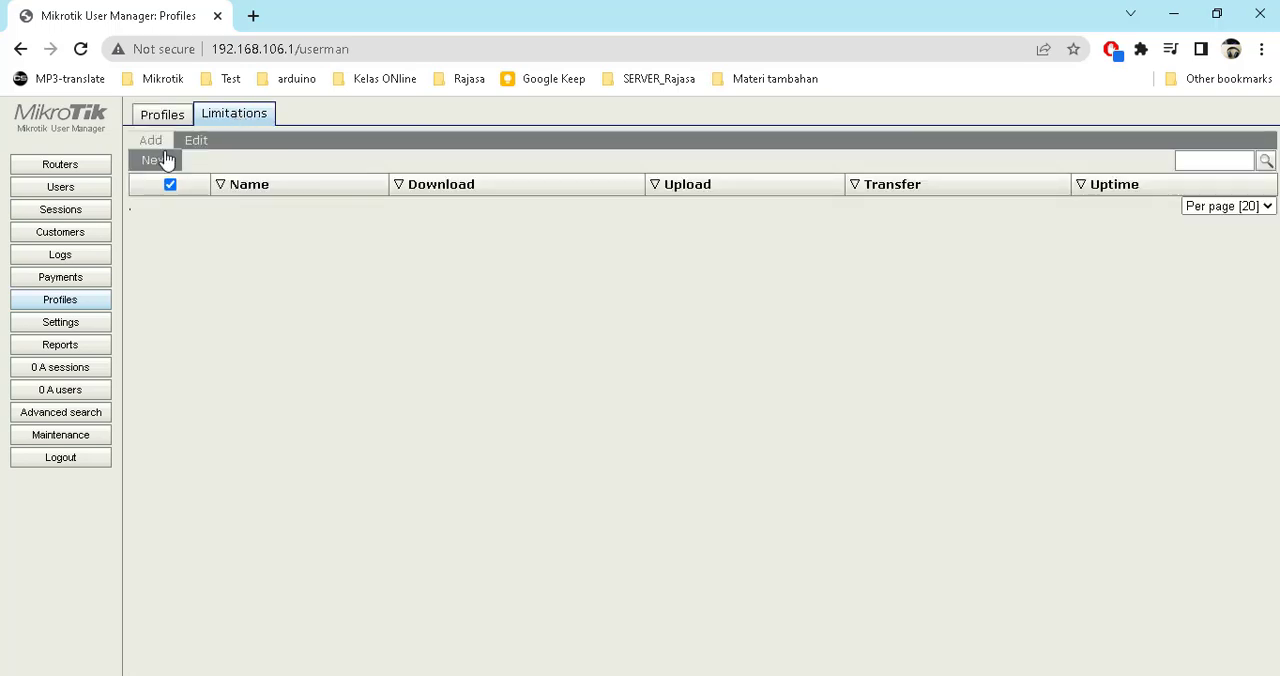
pyautogui.click(164, 163)
pyautogui.click(645, 170)
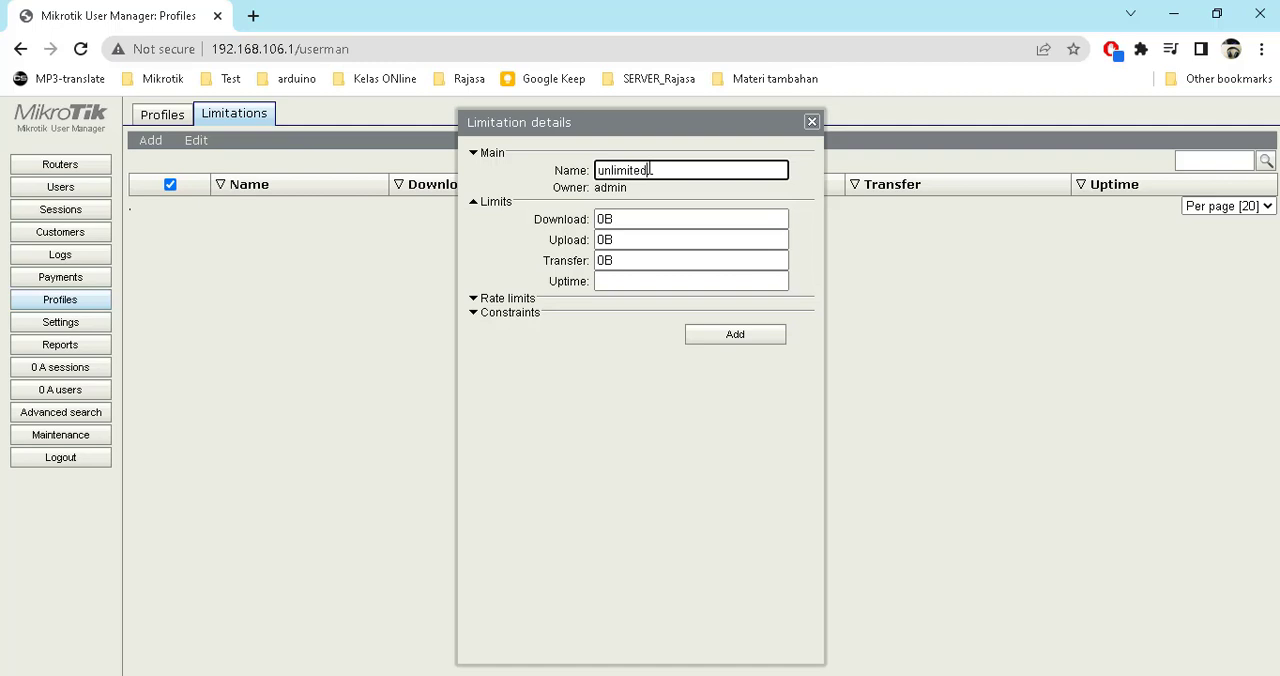
# Set the limitation's Rx and Tx rate limits to 256K and add it
pyautogui.click(507, 302)
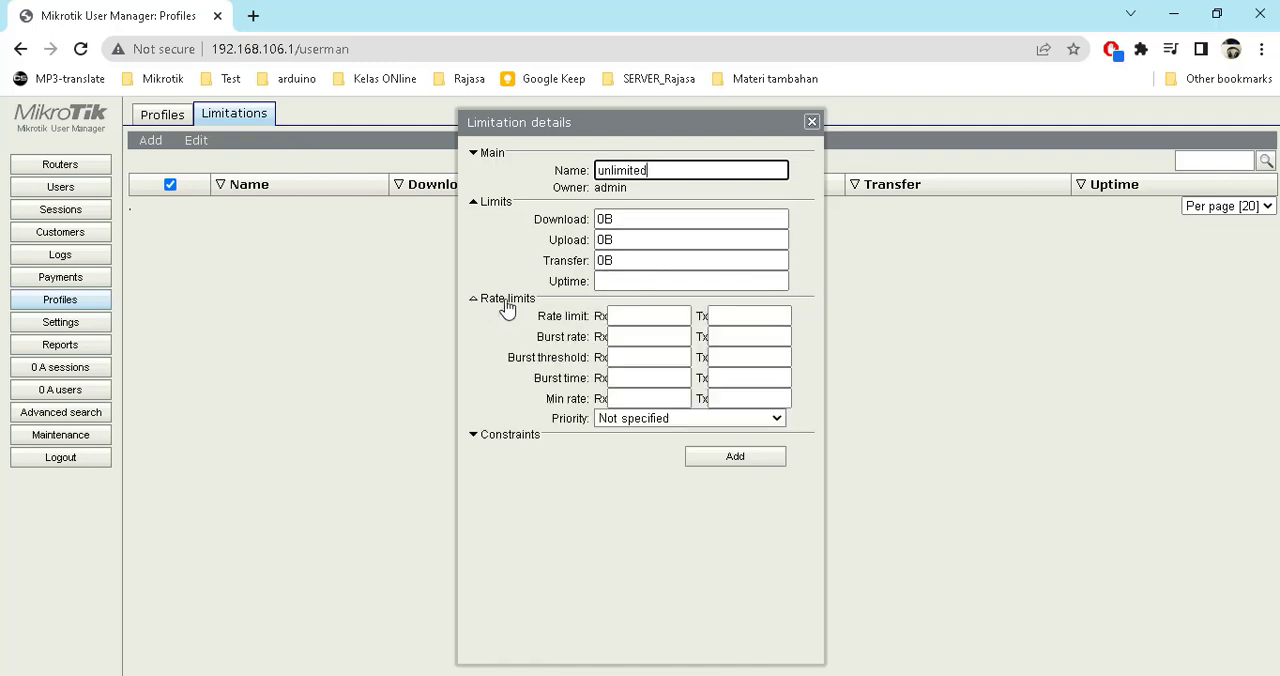
pyautogui.click(650, 315)
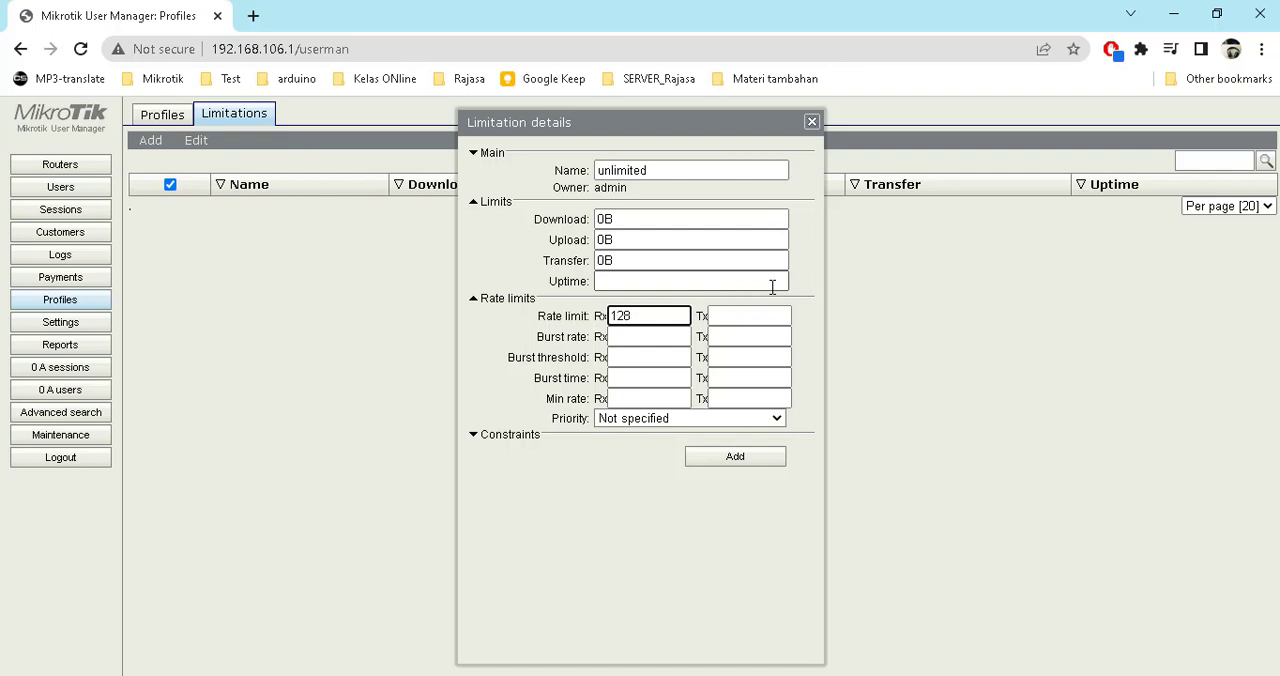
pyautogui.write('128K')
pyautogui.click(766, 315)
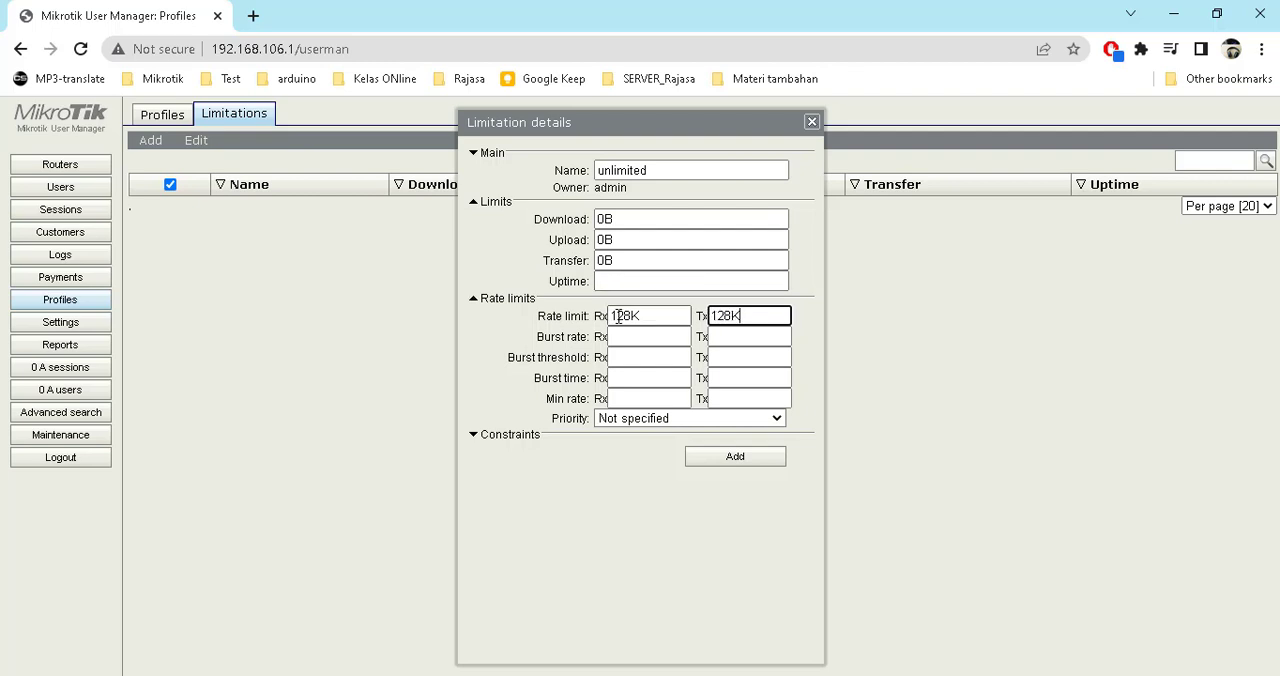
pyautogui.moveTo(630, 315); pyautogui.dragTo(528, 318)
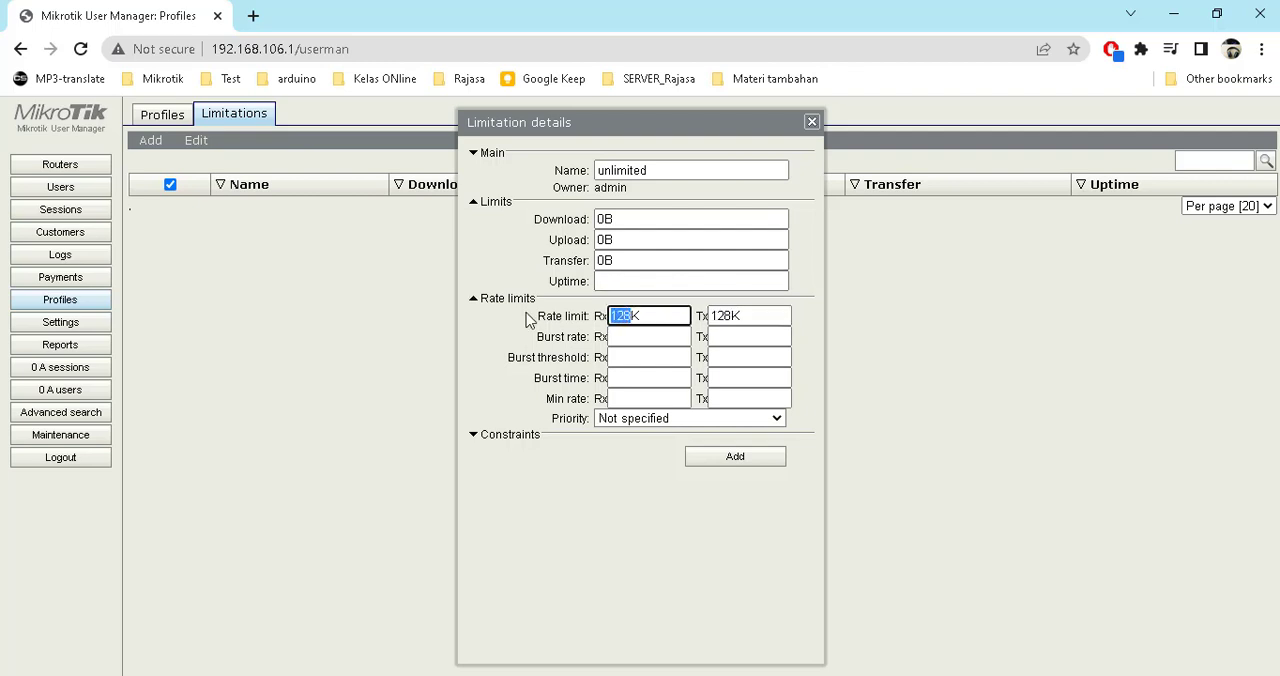
pyautogui.write('256')
pyautogui.moveTo(734, 318); pyautogui.dragTo(706, 318)
pyautogui.write('25')
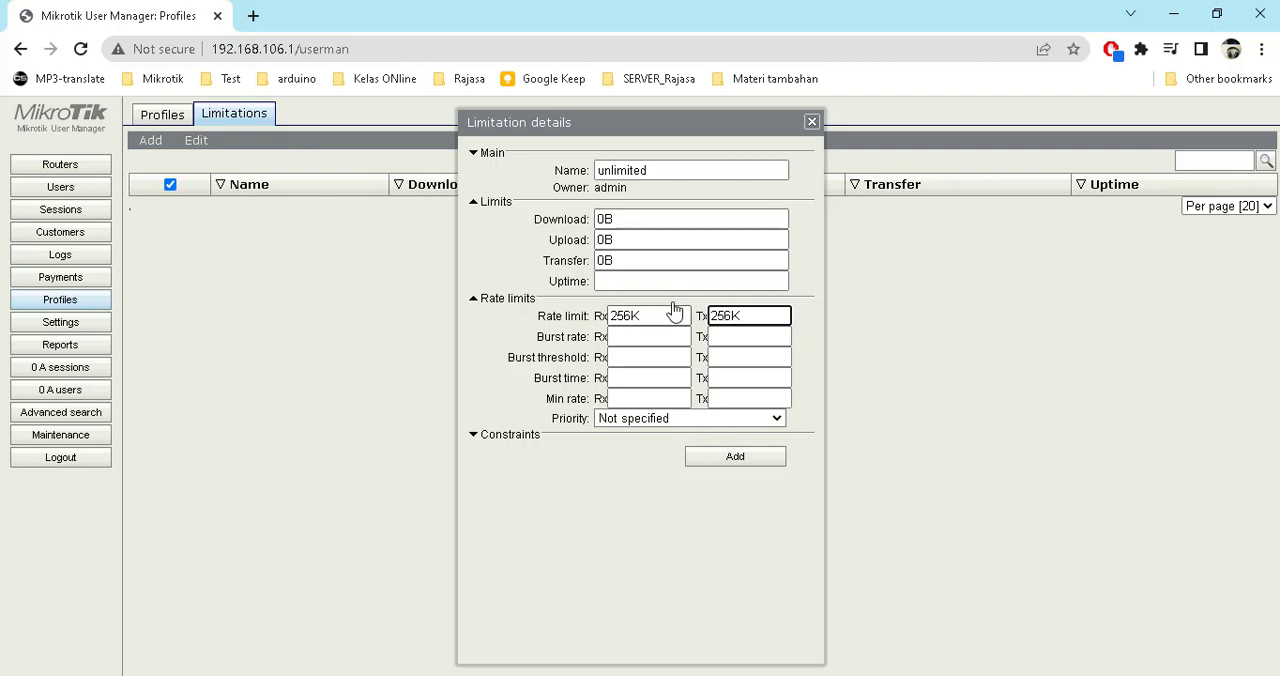
pyautogui.click(739, 462)
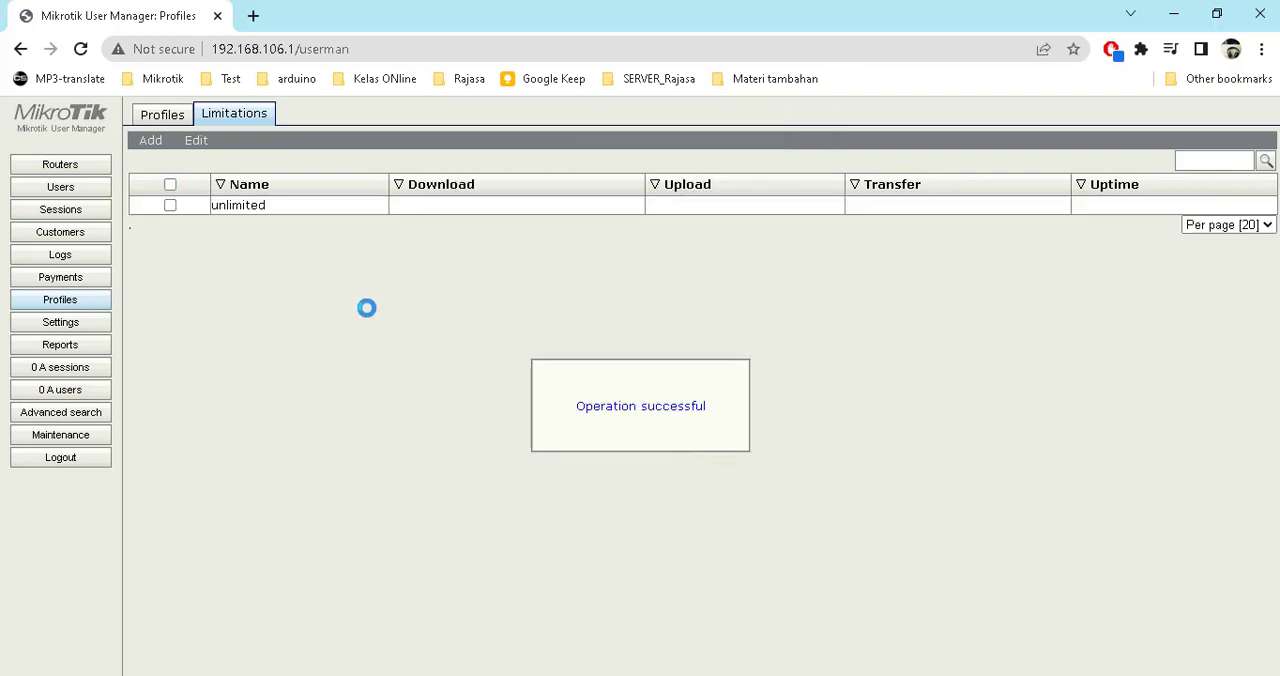
pyautogui.click(46, 189)
pyautogui.moveTo(166, 124)
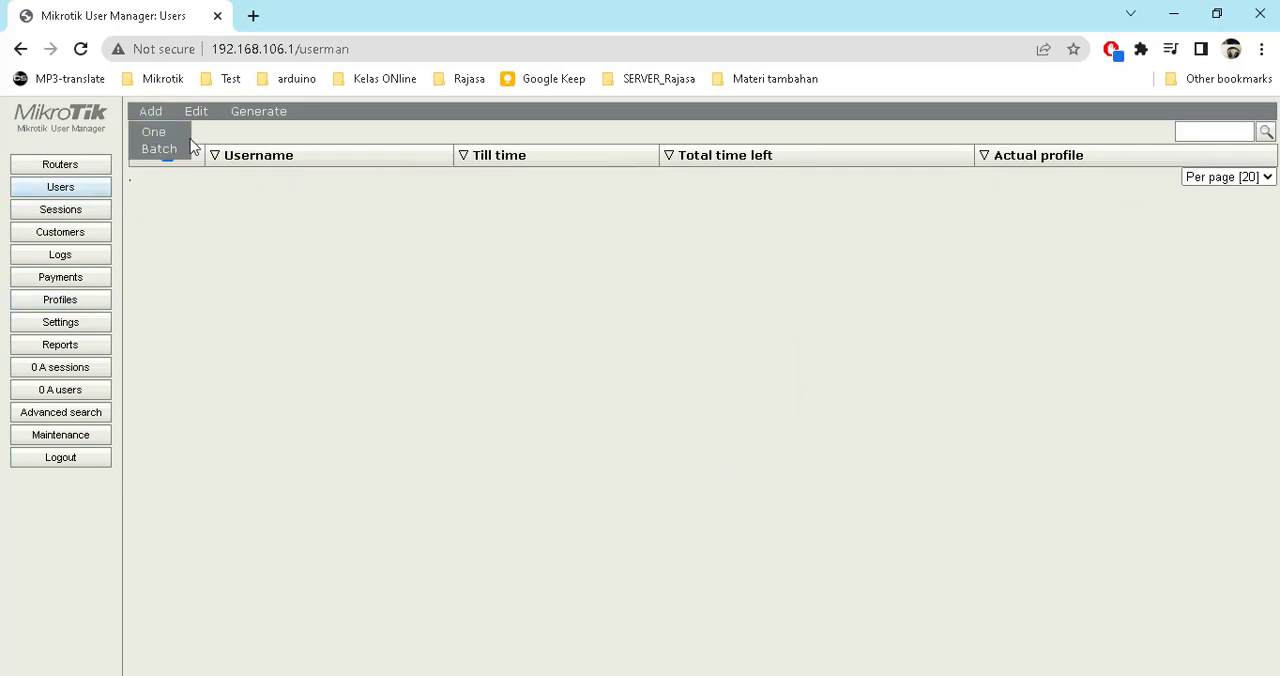
pyautogui.click(184, 142)
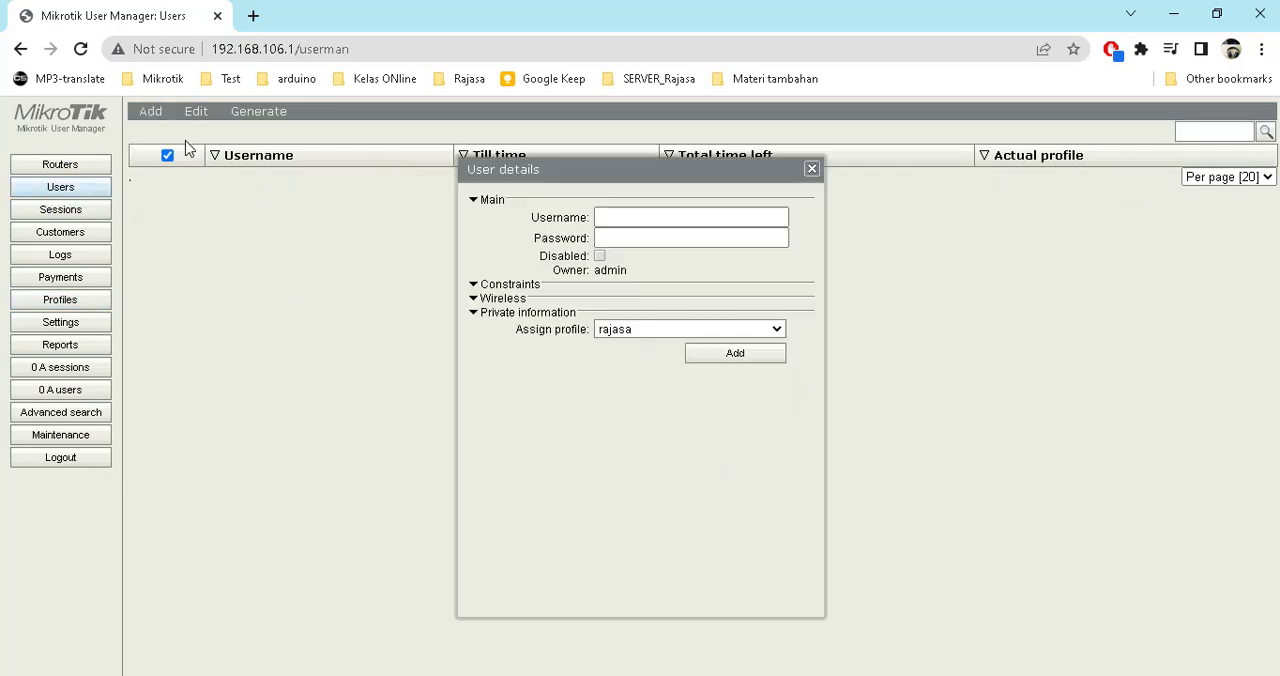
pyautogui.click(812, 169)
# Add the unlimited limitation to the rajasa profile for every day and the whole day
pyautogui.click(80, 279)
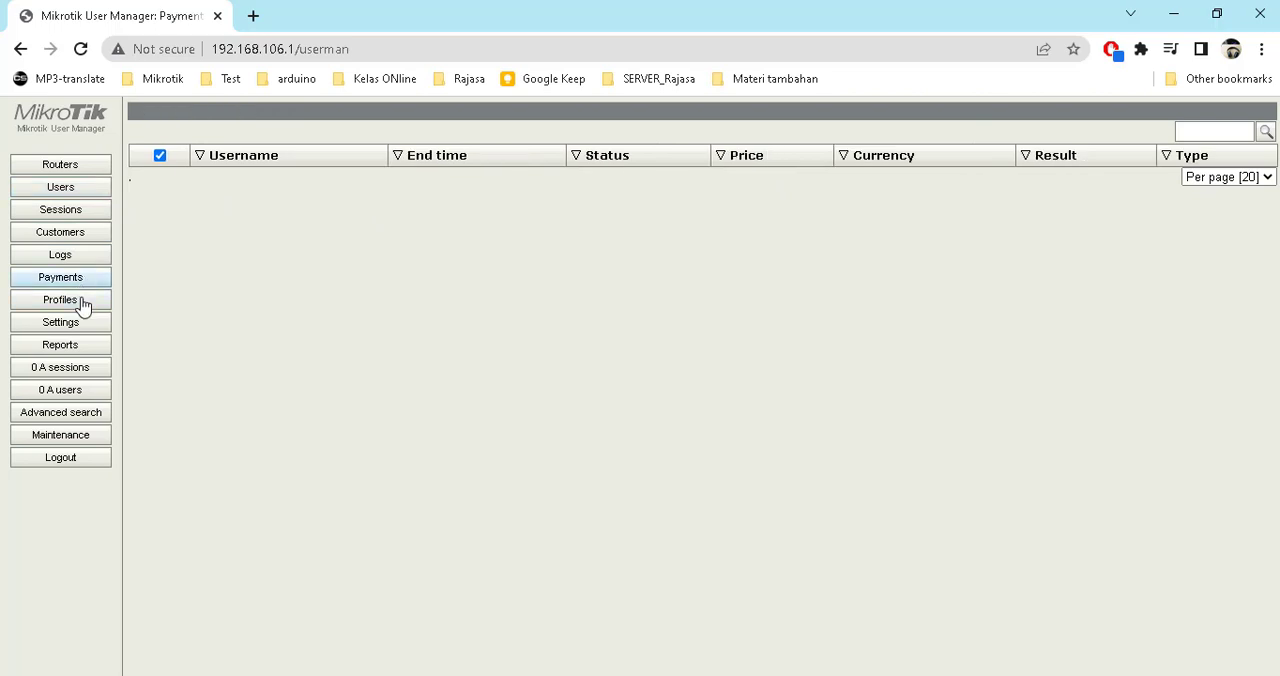
pyautogui.click(80, 301)
pyautogui.click(178, 115)
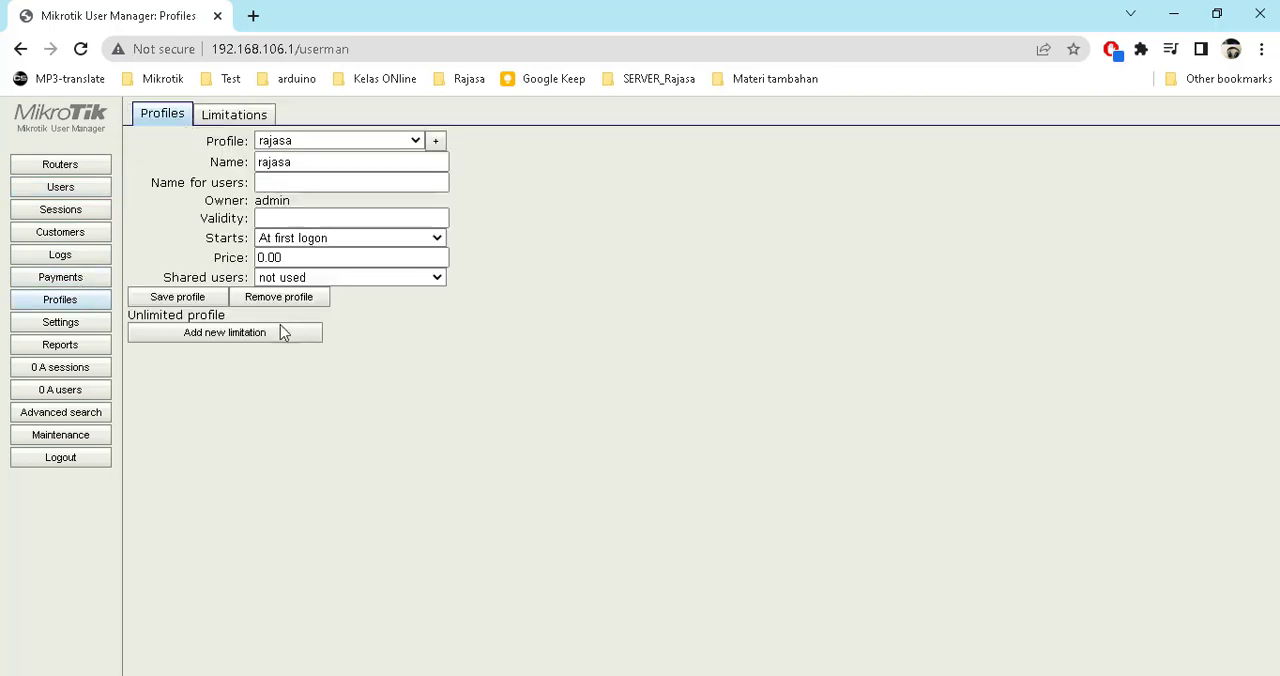
pyautogui.click(215, 340)
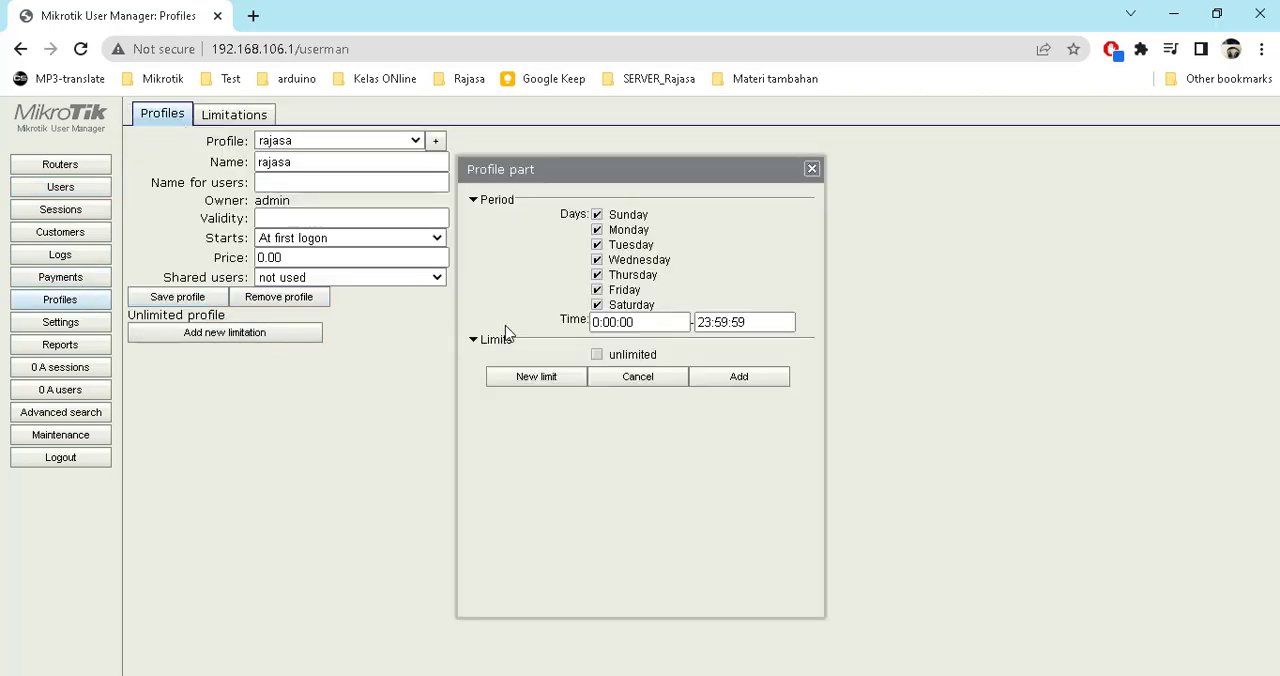
pyautogui.click(612, 358)
pyautogui.click(706, 378)
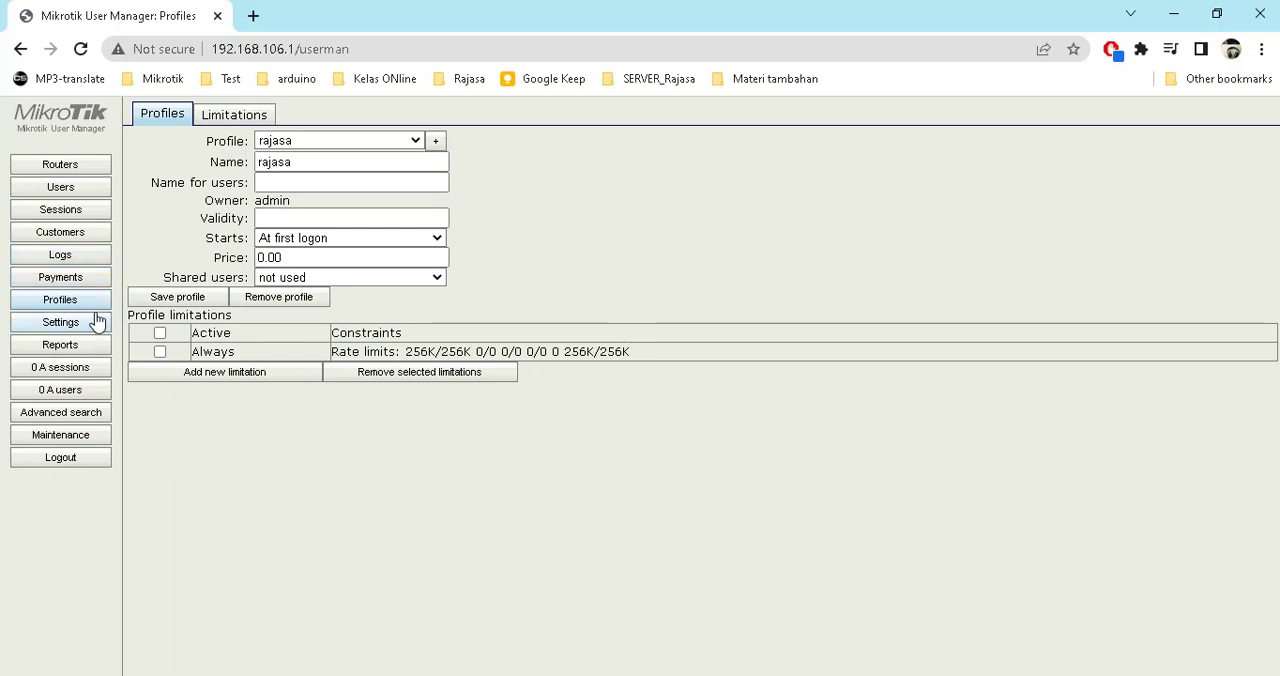
# Start adding a single User Manager user with username rajasa and enter the user's password
pyautogui.click(76, 190)
pyautogui.click(149, 111)
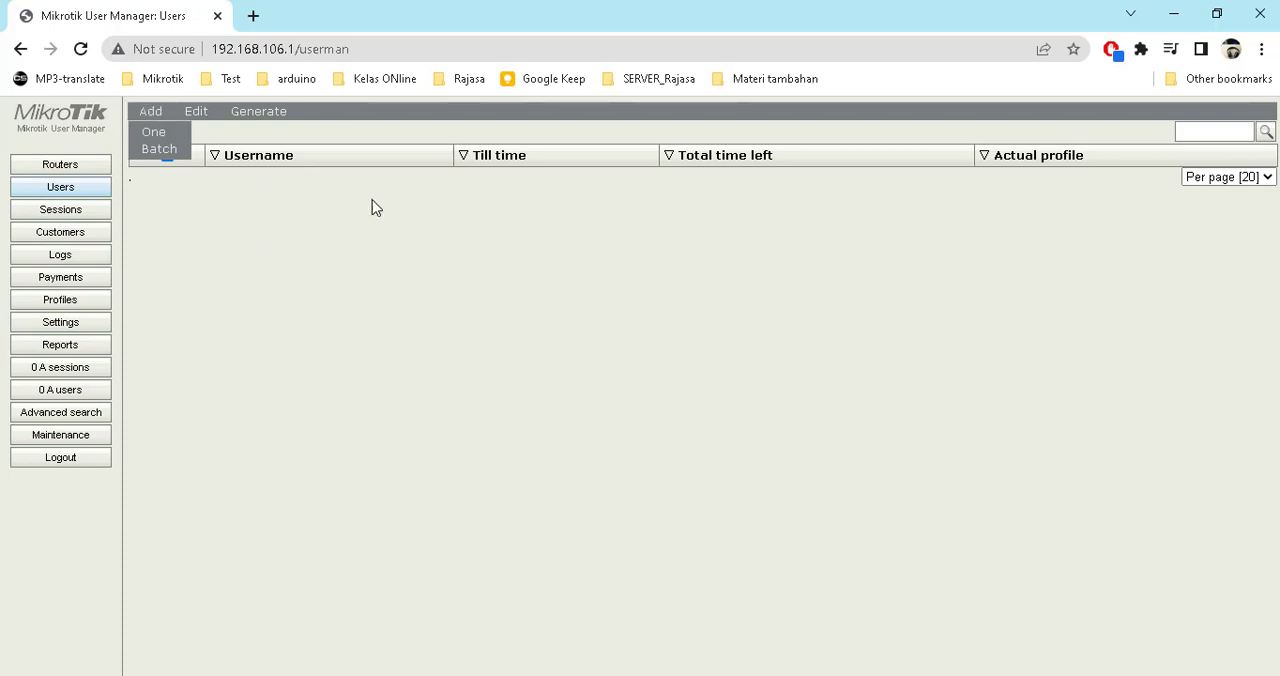
pyautogui.click(158, 132)
pyautogui.click(617, 222)
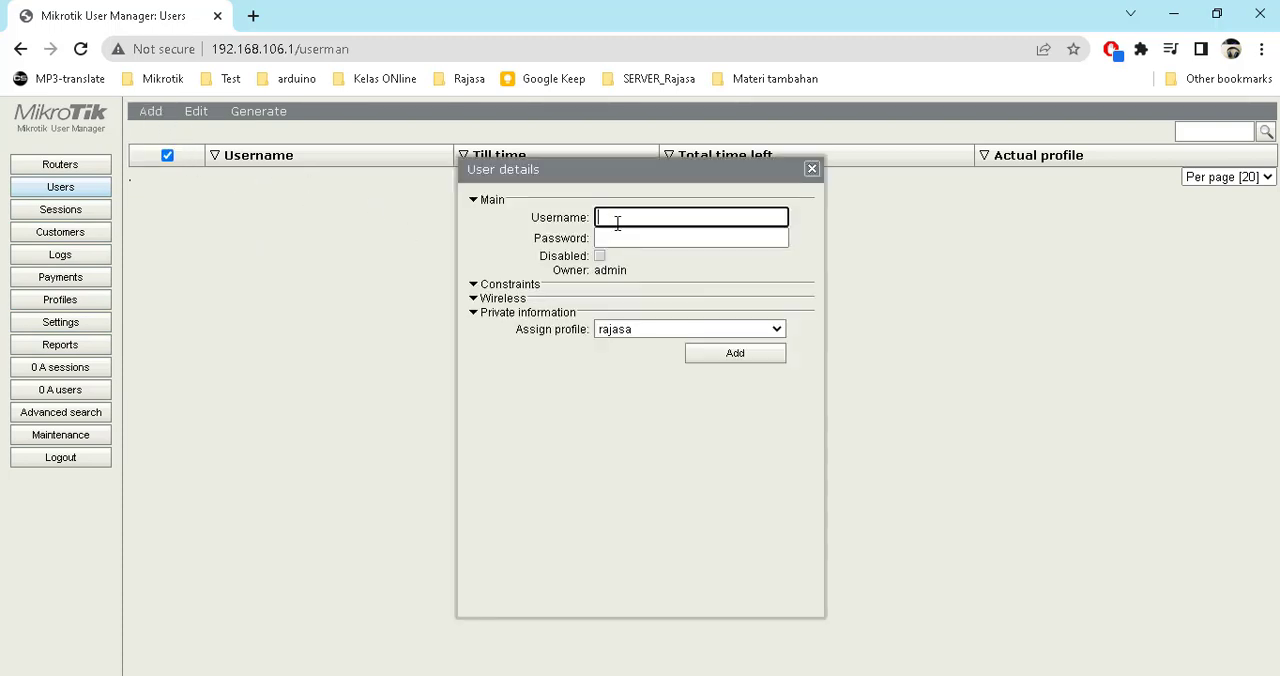
pyautogui.write('rajasa')
pyautogui.press('Tab')
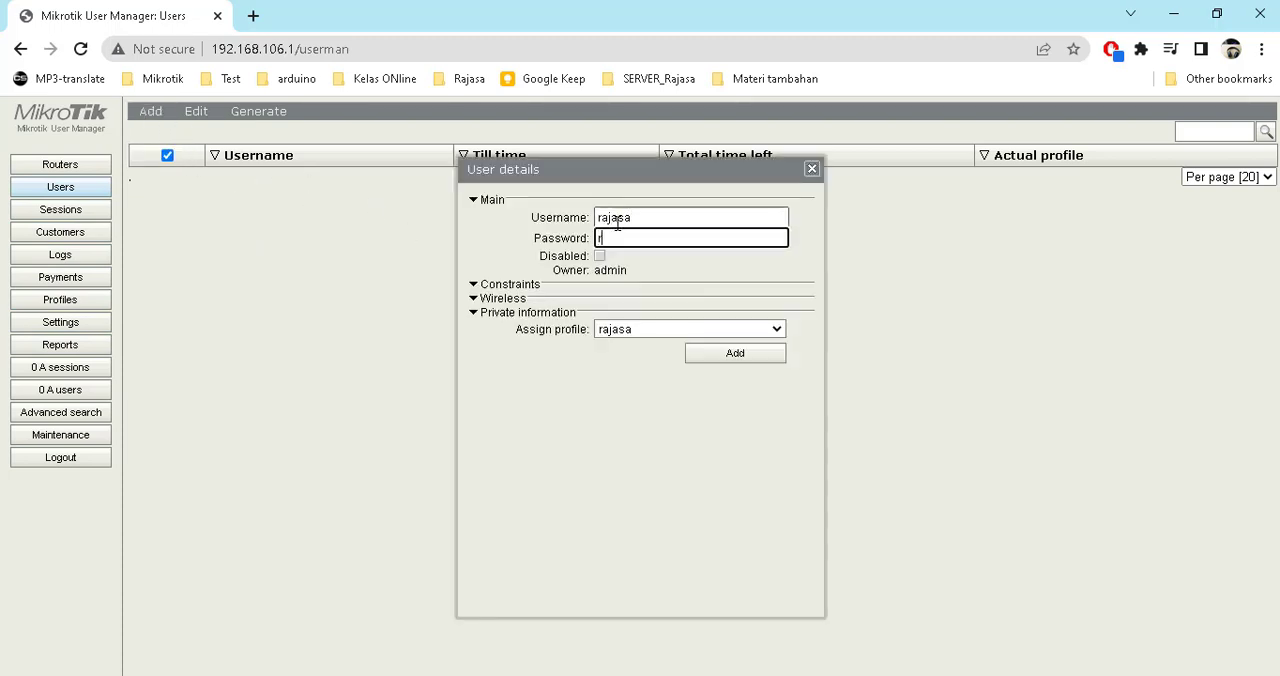
pyautogui.write('rajasa')
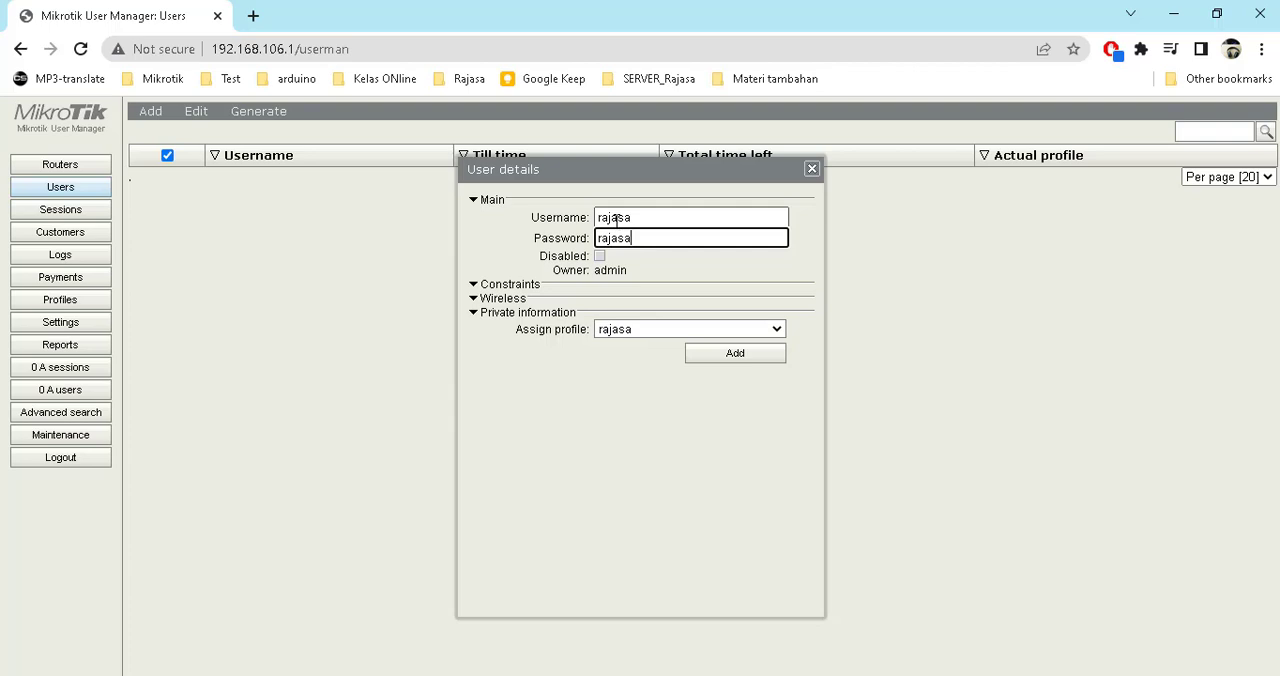
# Assign the rajasa profile to the new user, review its constraints, and add the user
pyautogui.click(611, 331)
pyautogui.click(614, 347)
pyautogui.click(476, 313)
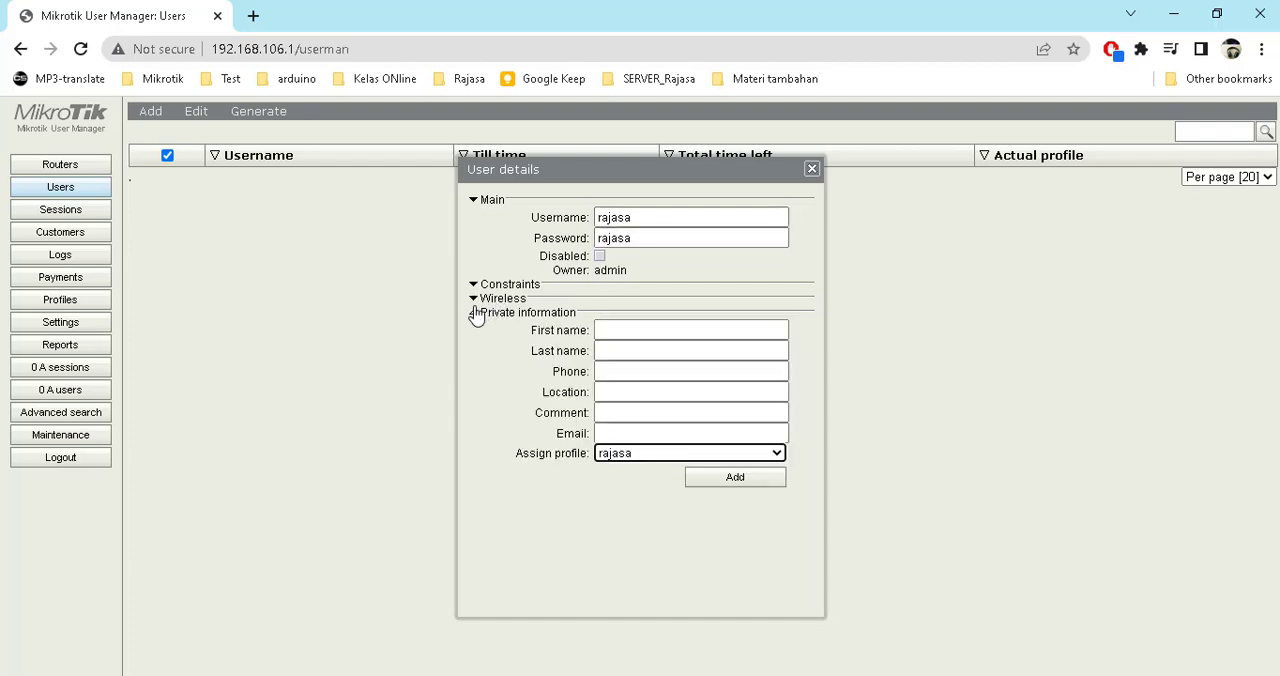
pyautogui.click(476, 314)
pyautogui.click(474, 285)
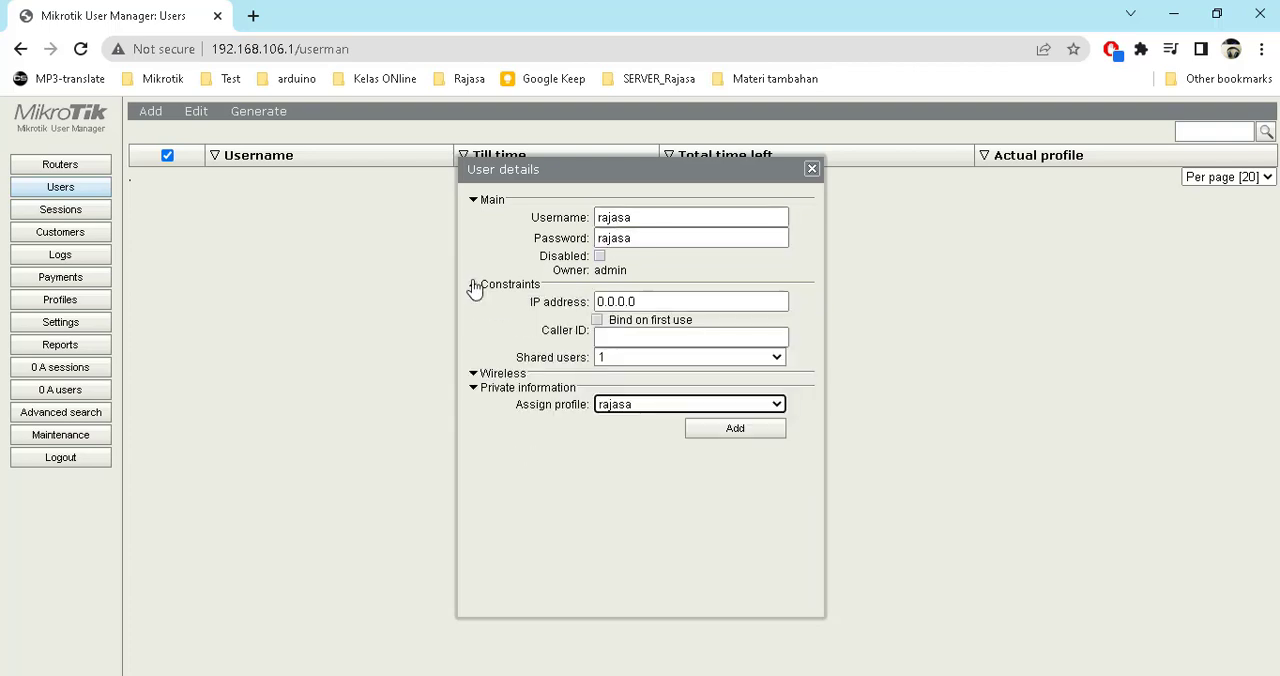
pyautogui.click(714, 431)
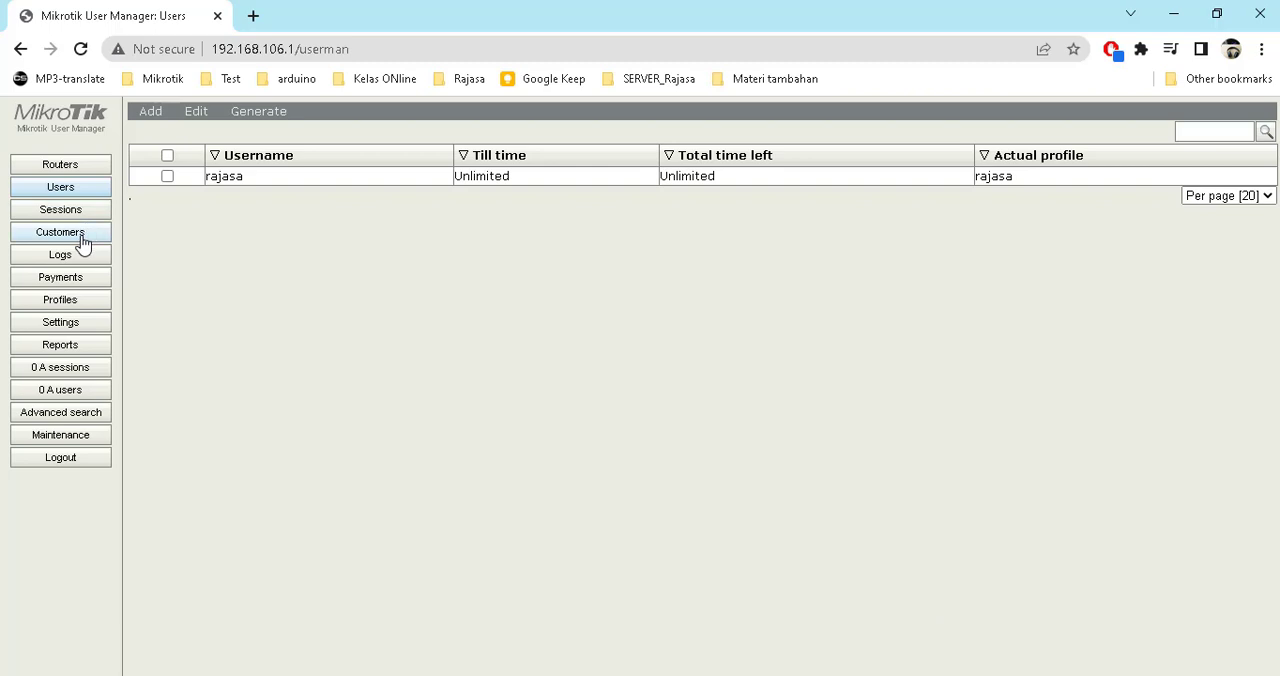
# Review the Sessions, Customers and Logs pages for the rajasa user's hotspot activity
pyautogui.click(62, 210)
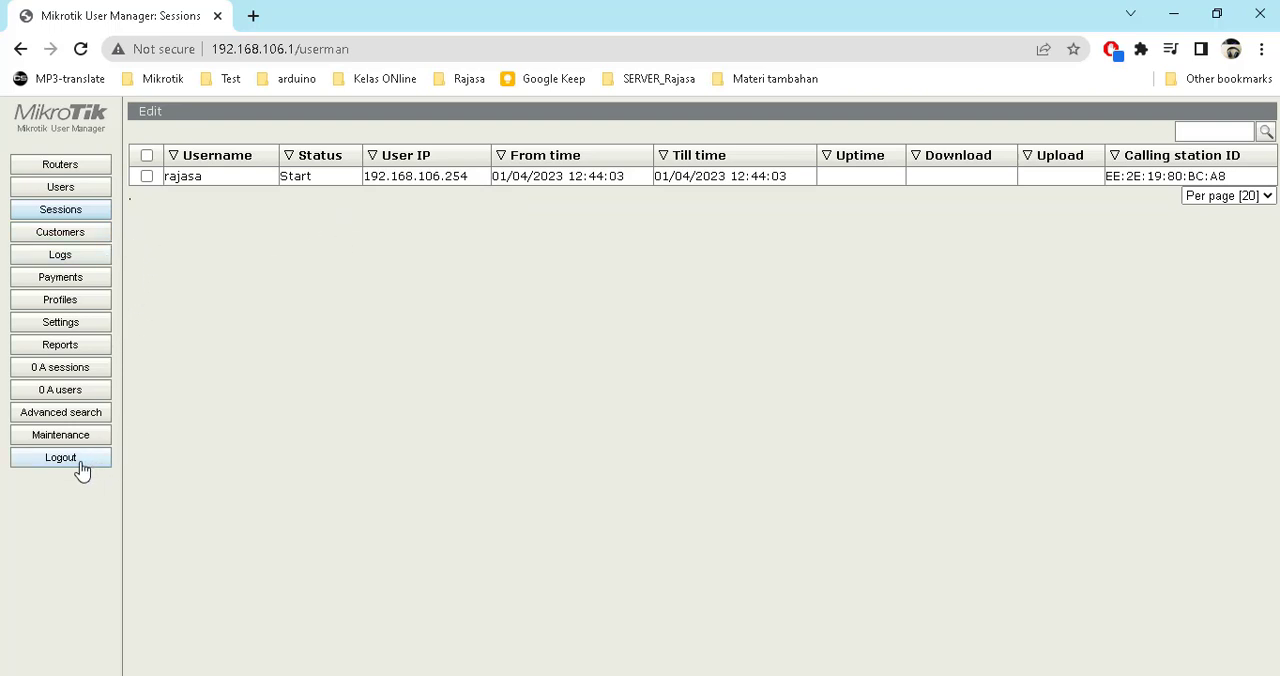
pyautogui.click(72, 236)
pyautogui.click(84, 254)
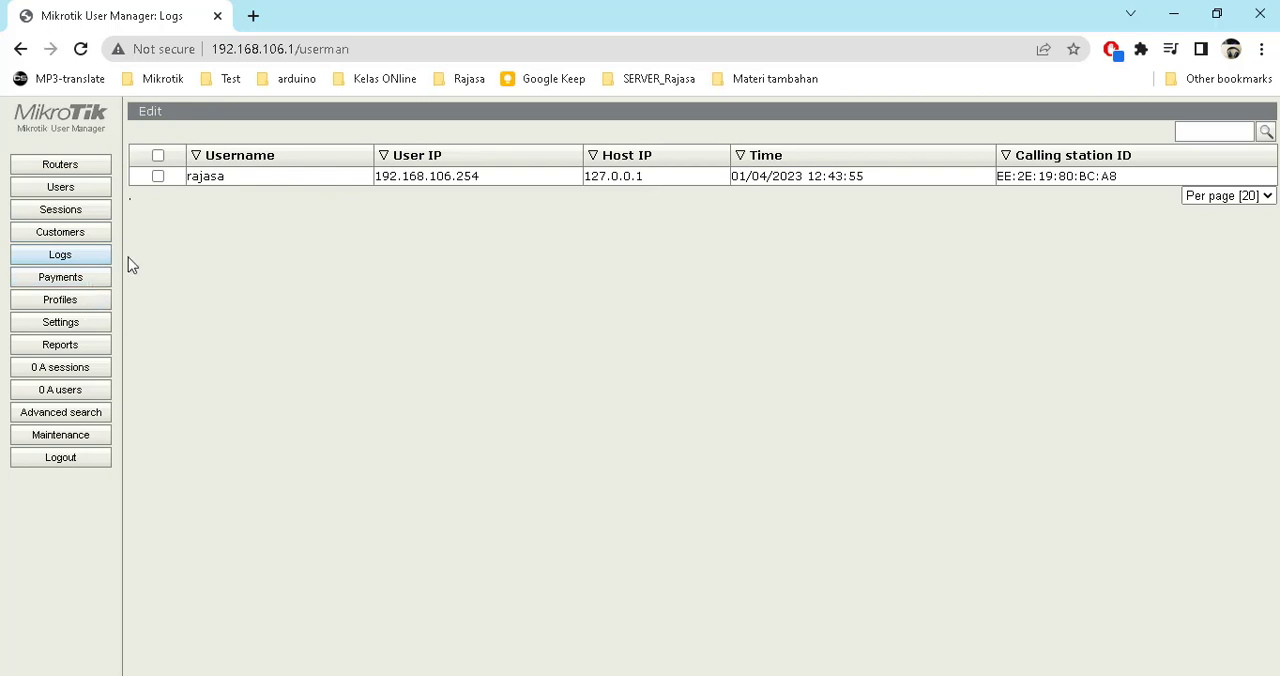
pyautogui.click(74, 210)
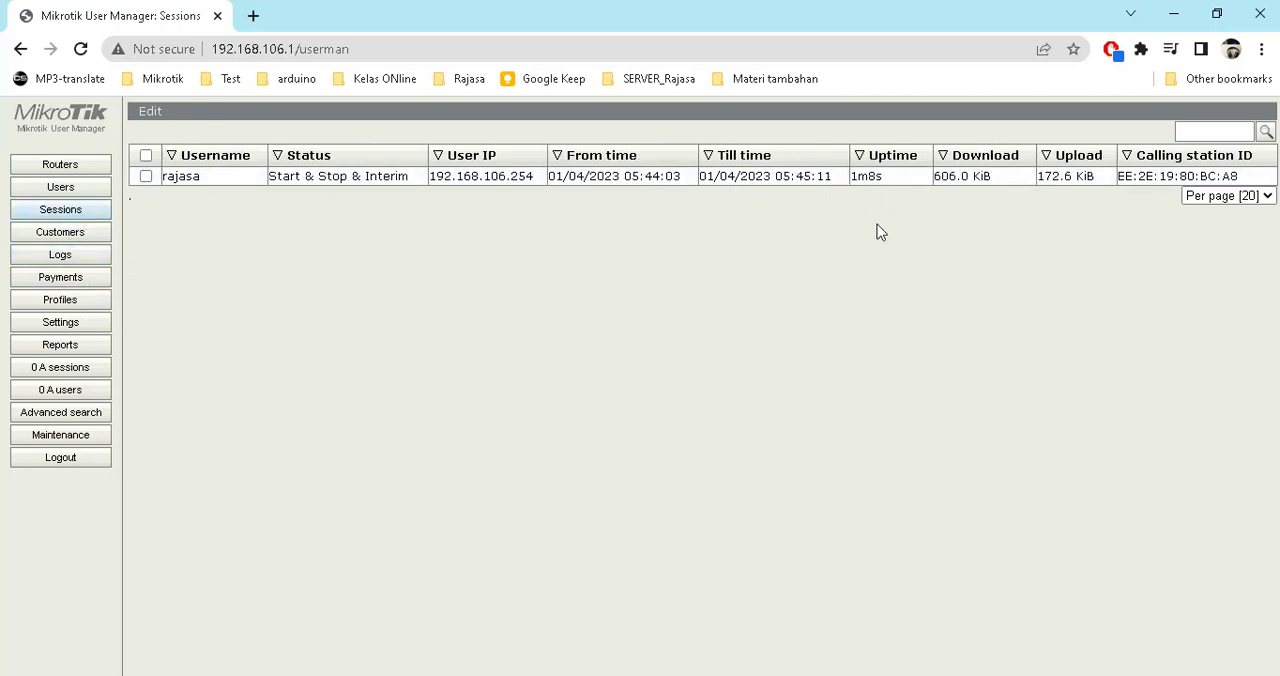
pyautogui.click(88, 234)
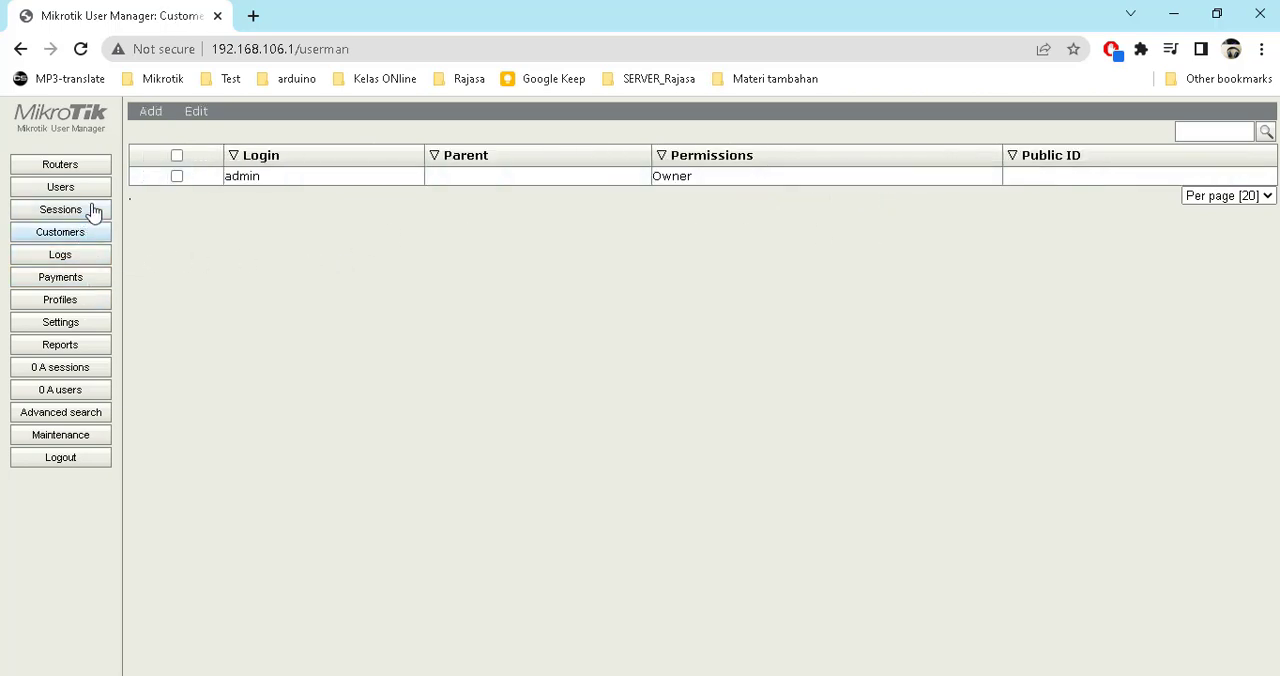
pyautogui.click(93, 210)
pyautogui.click(88, 188)
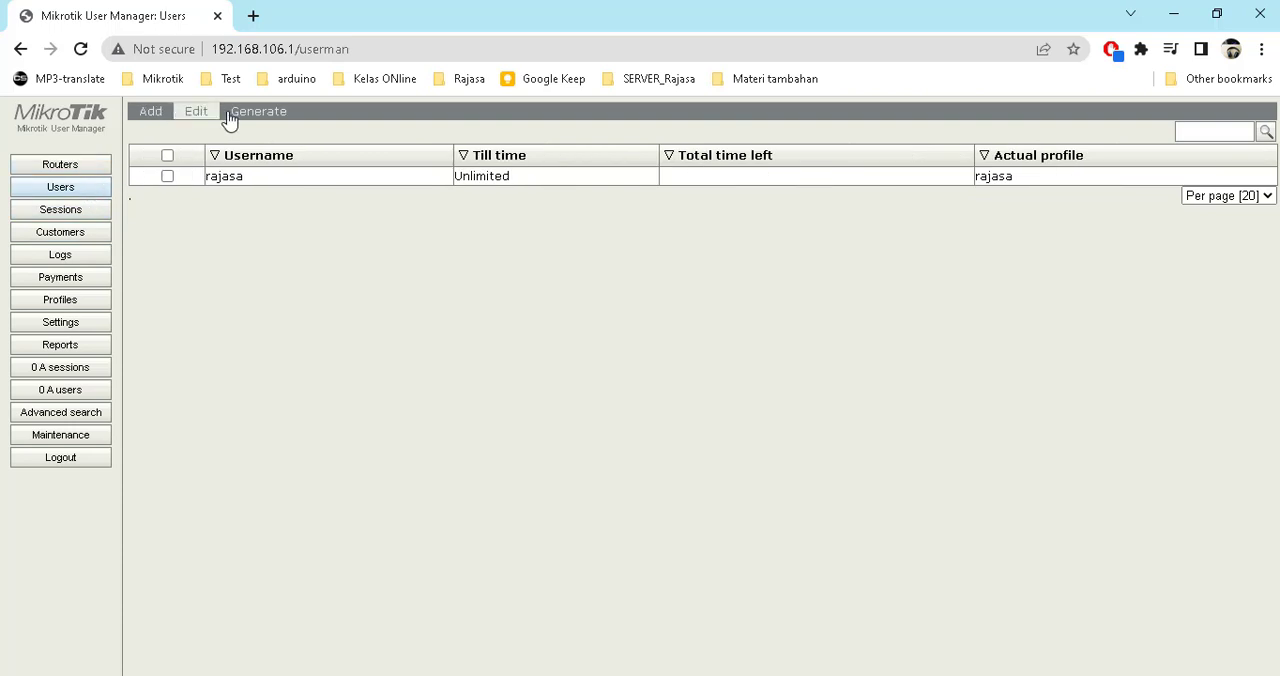
# Generate a batch of 20 users with 6-character usernames and passwords on the rajasa profile
pyautogui.click(164, 117)
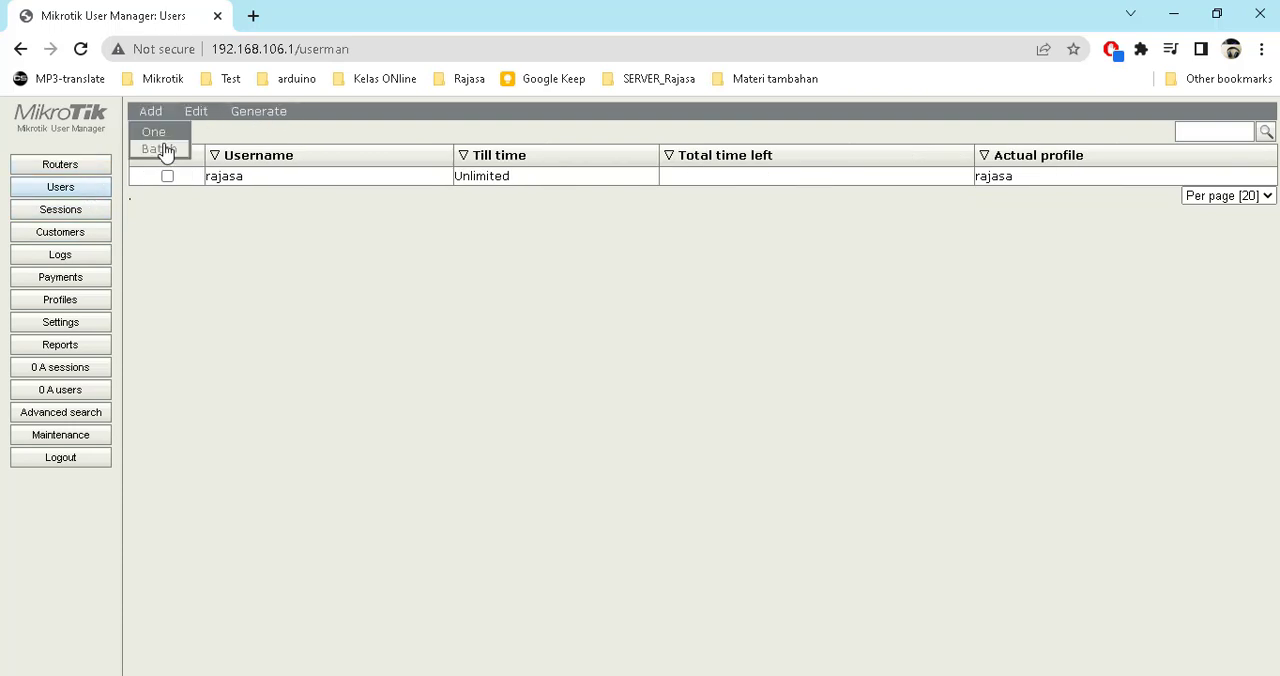
pyautogui.click(165, 150)
pyautogui.click(548, 205)
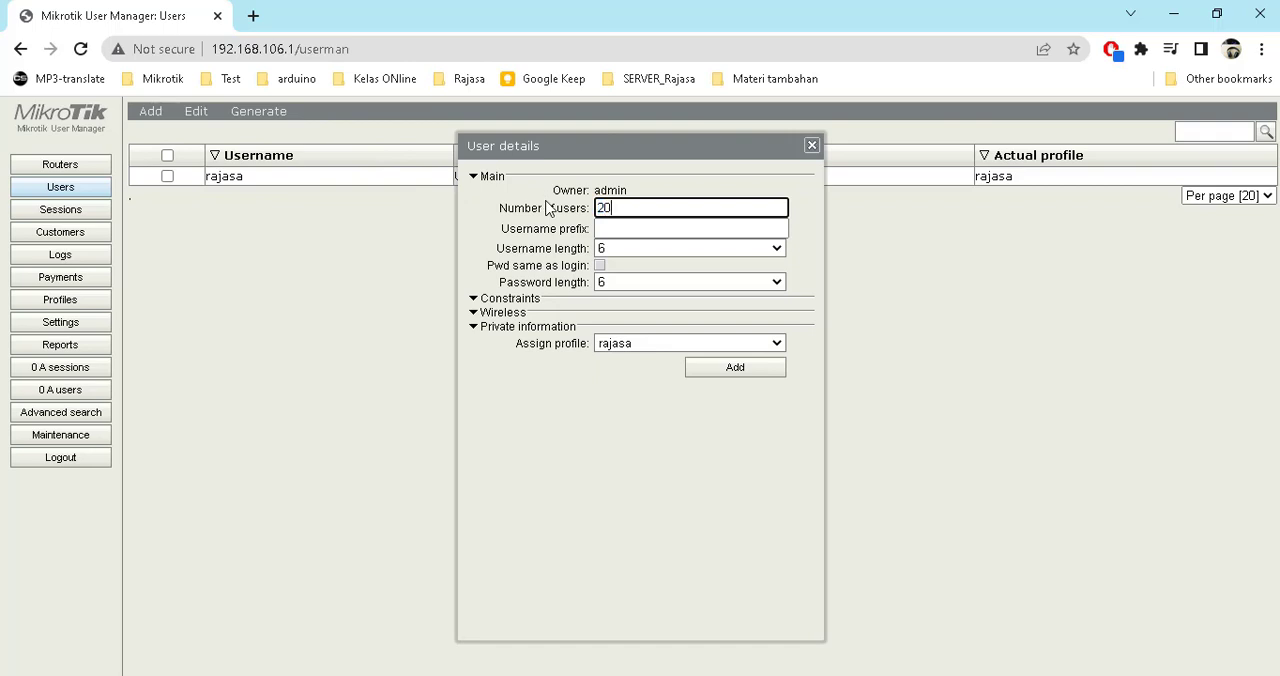
pyautogui.click(631, 249)
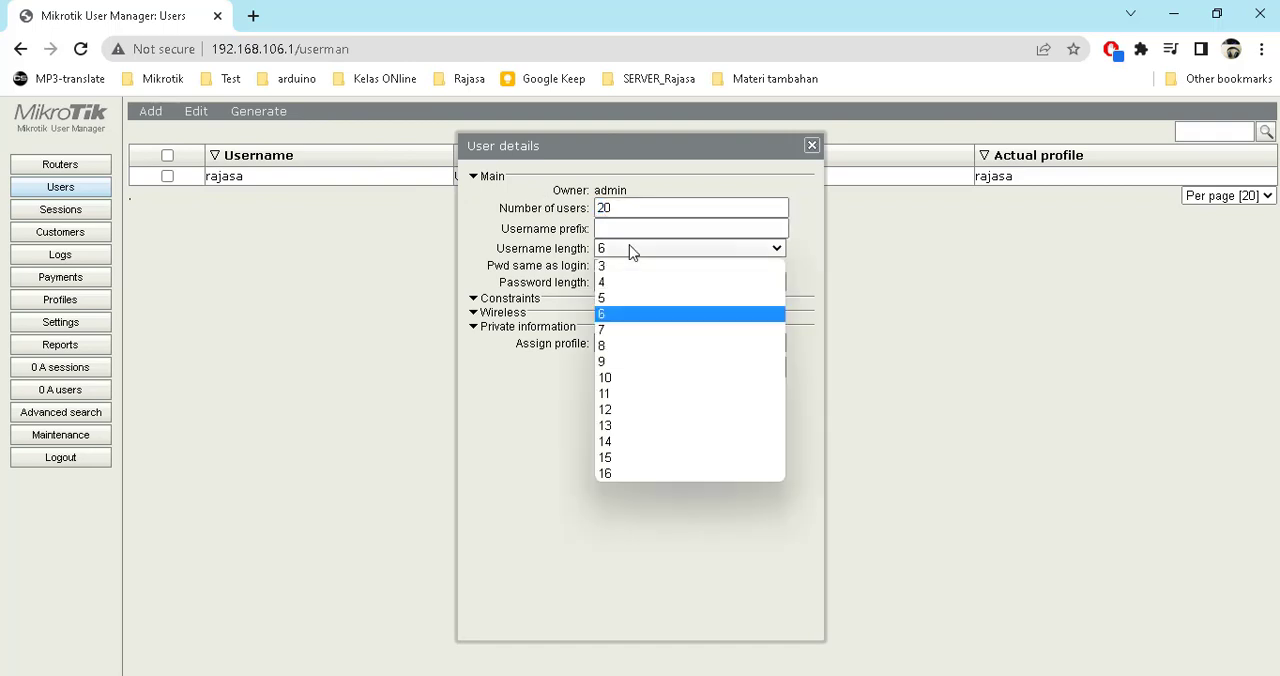
pyautogui.click(630, 248)
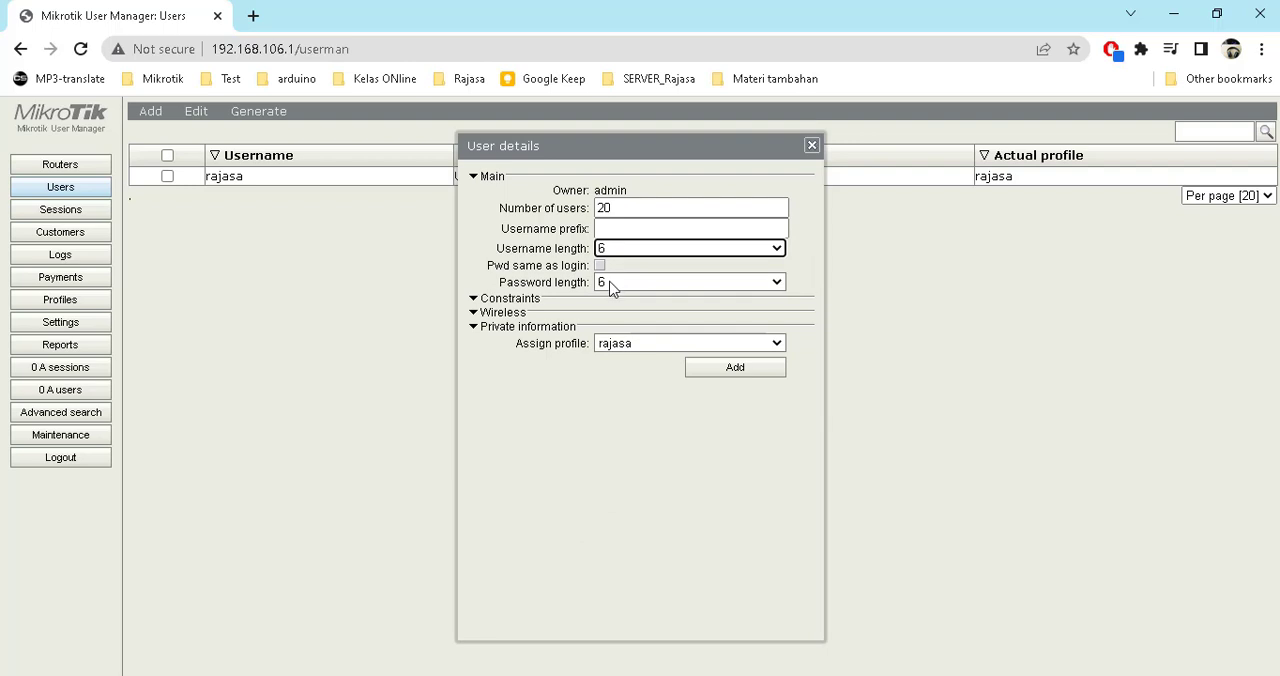
pyautogui.click(612, 284)
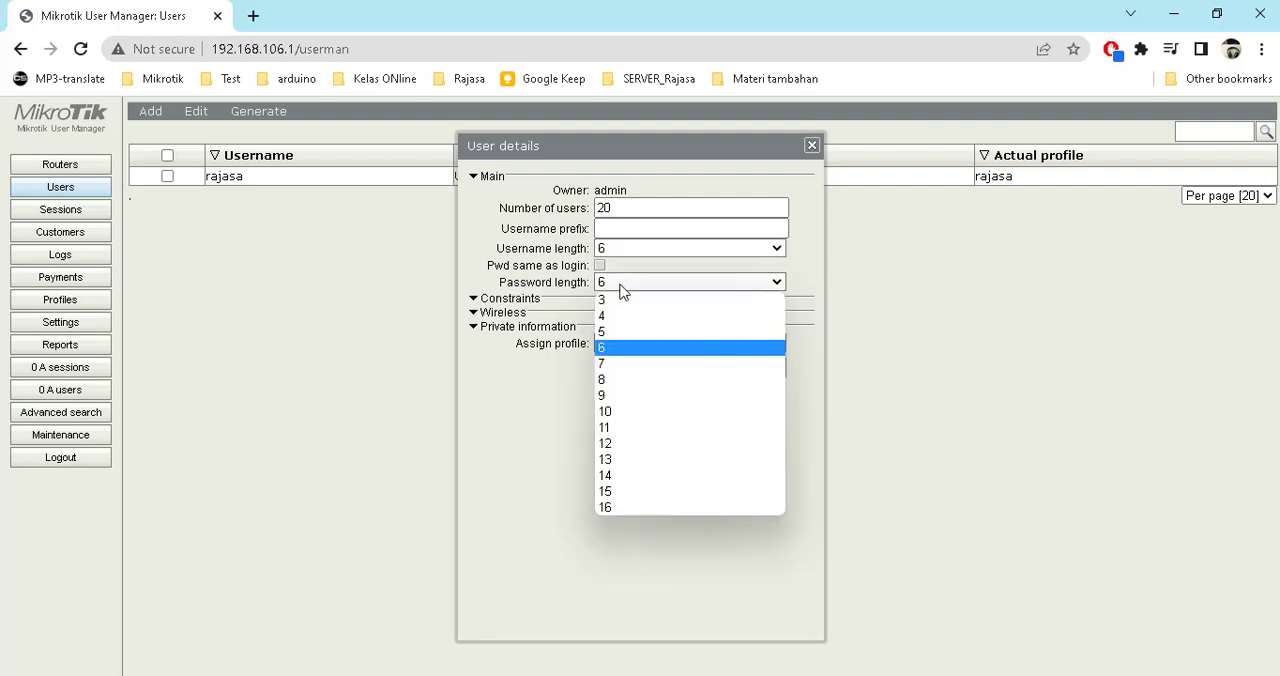
pyautogui.click(616, 284)
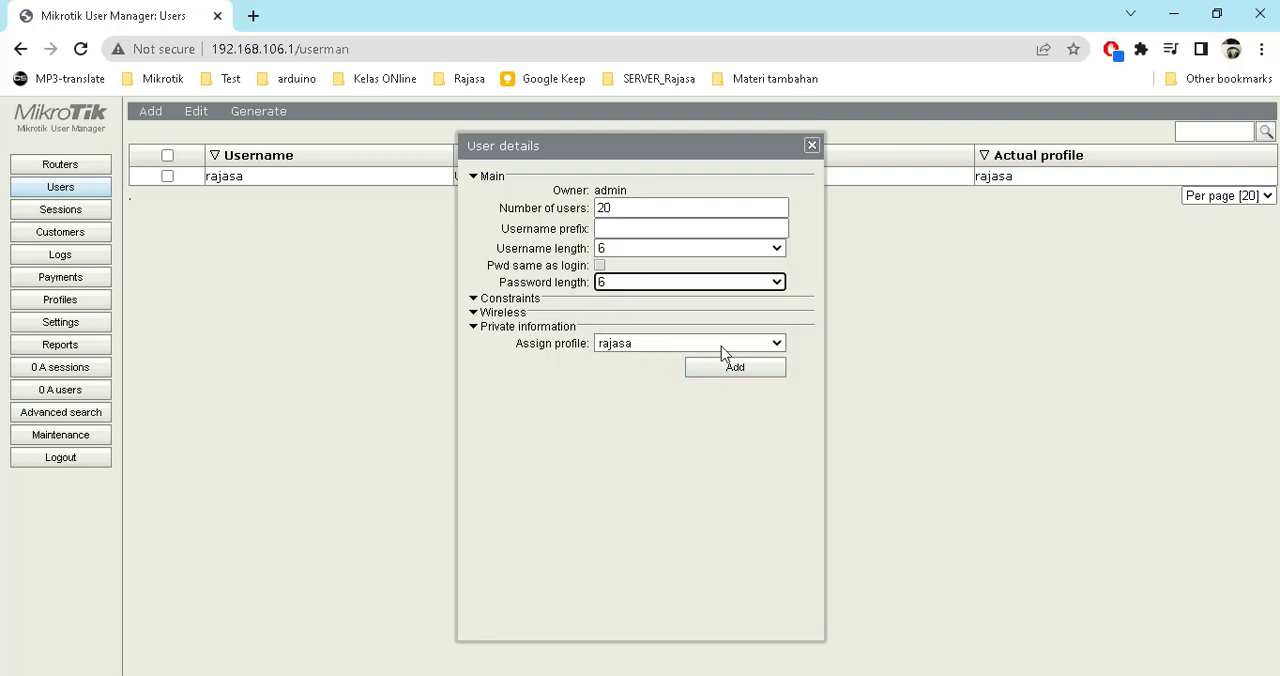
pyautogui.click(733, 369)
pyautogui.click(812, 147)
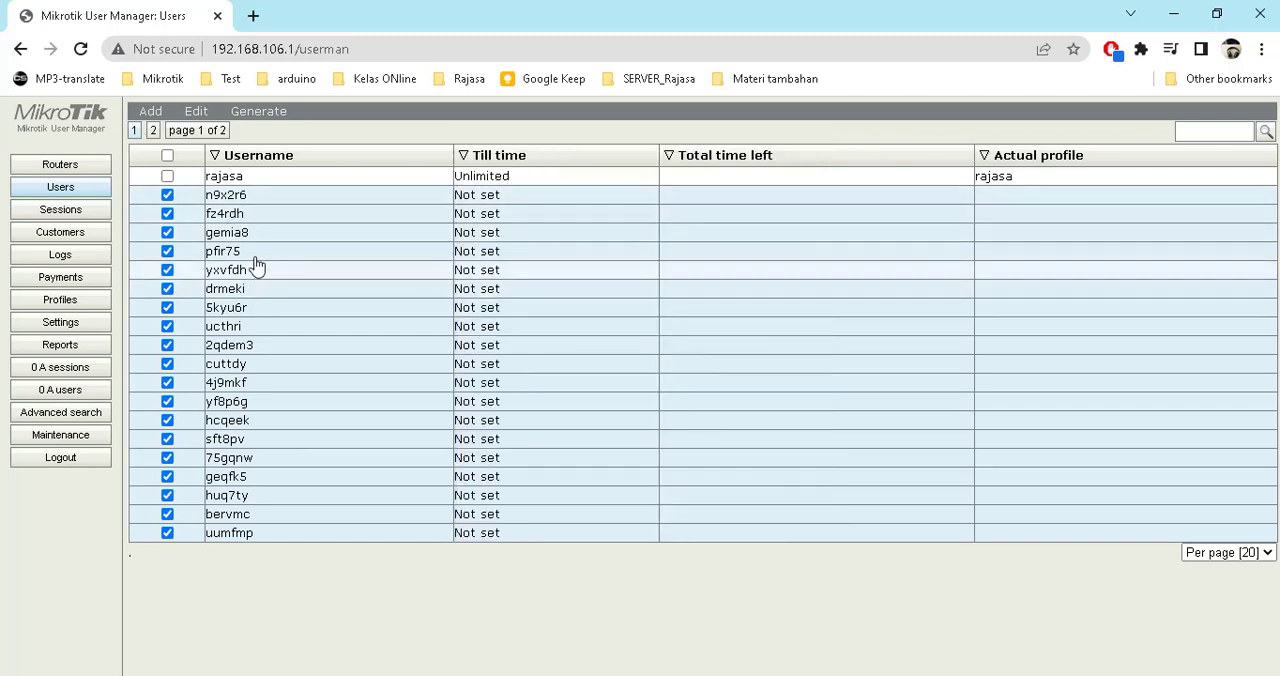
pyautogui.click(168, 177)
pyautogui.click(170, 195)
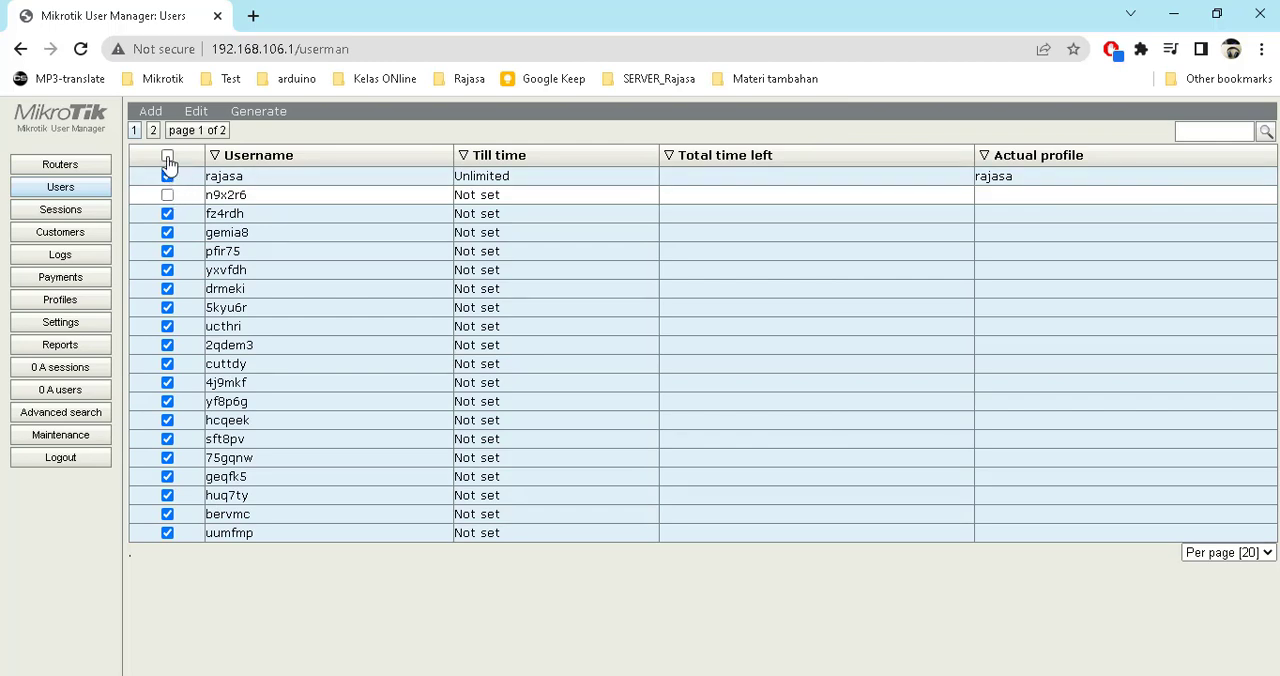
pyautogui.click(167, 155)
pyautogui.click(167, 155)
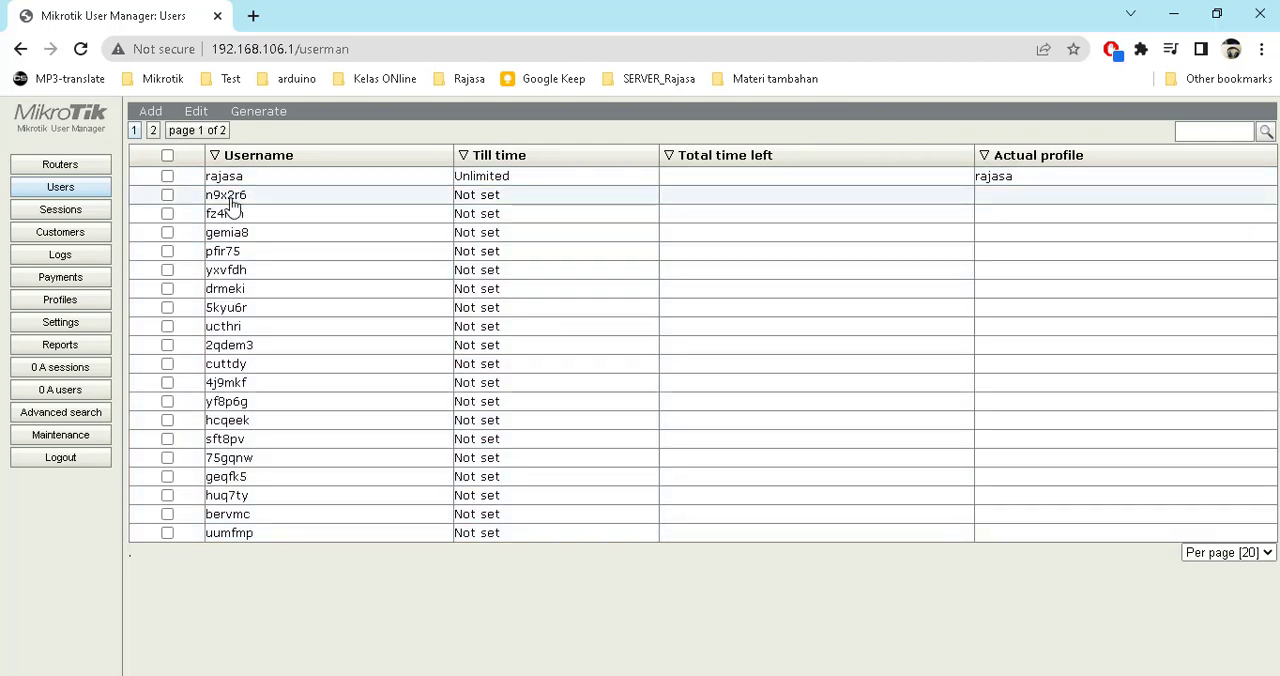
pyautogui.click(358, 200)
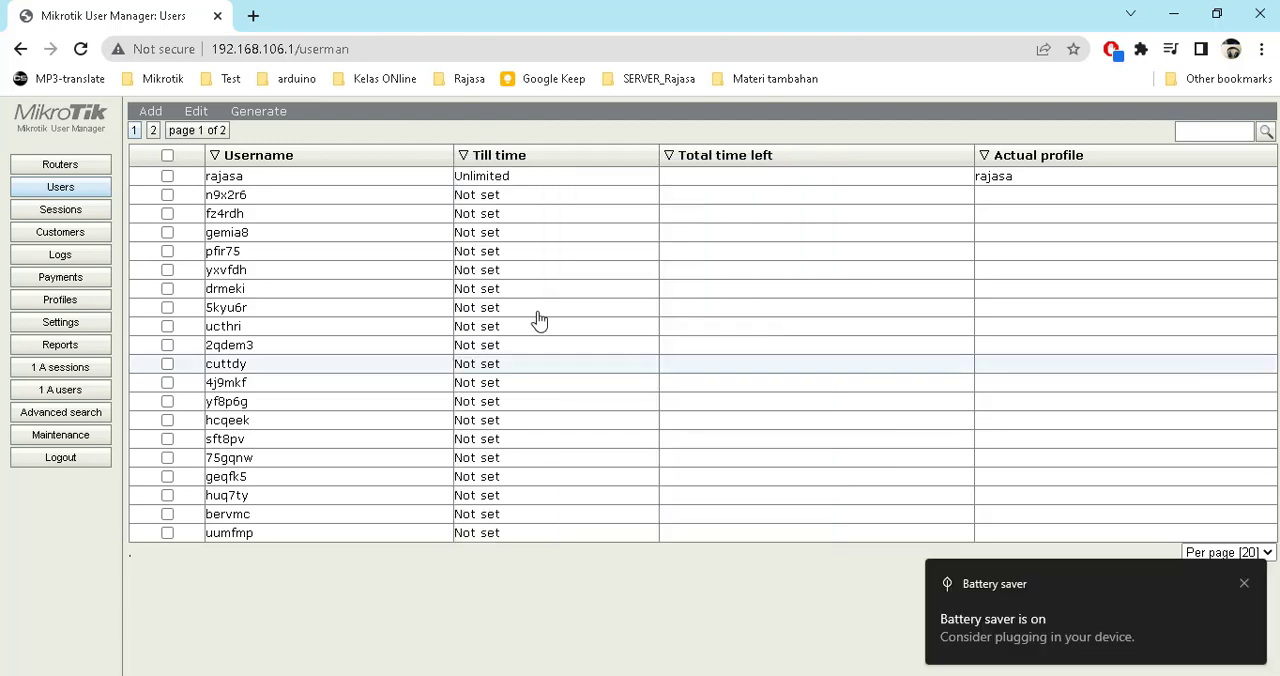
# Refresh and compare the Sessions and Users pages to check the generated users' logins
pyautogui.click(96, 211)
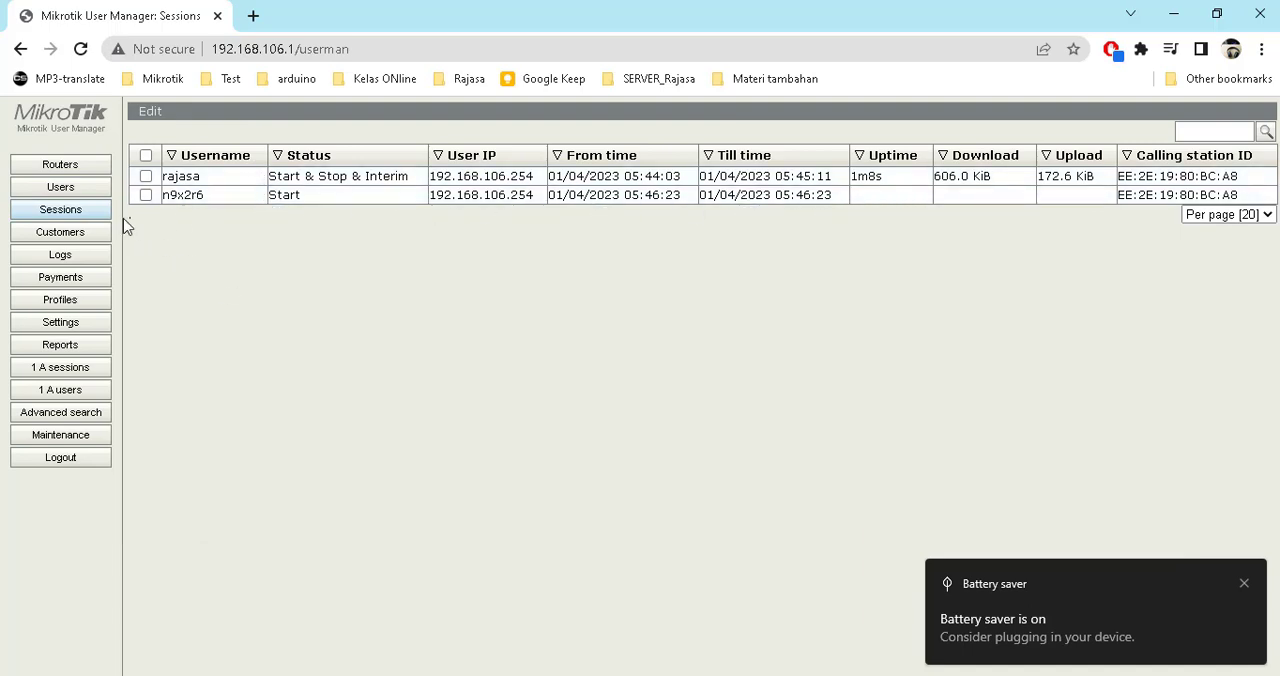
pyautogui.click(92, 193)
pyautogui.click(85, 209)
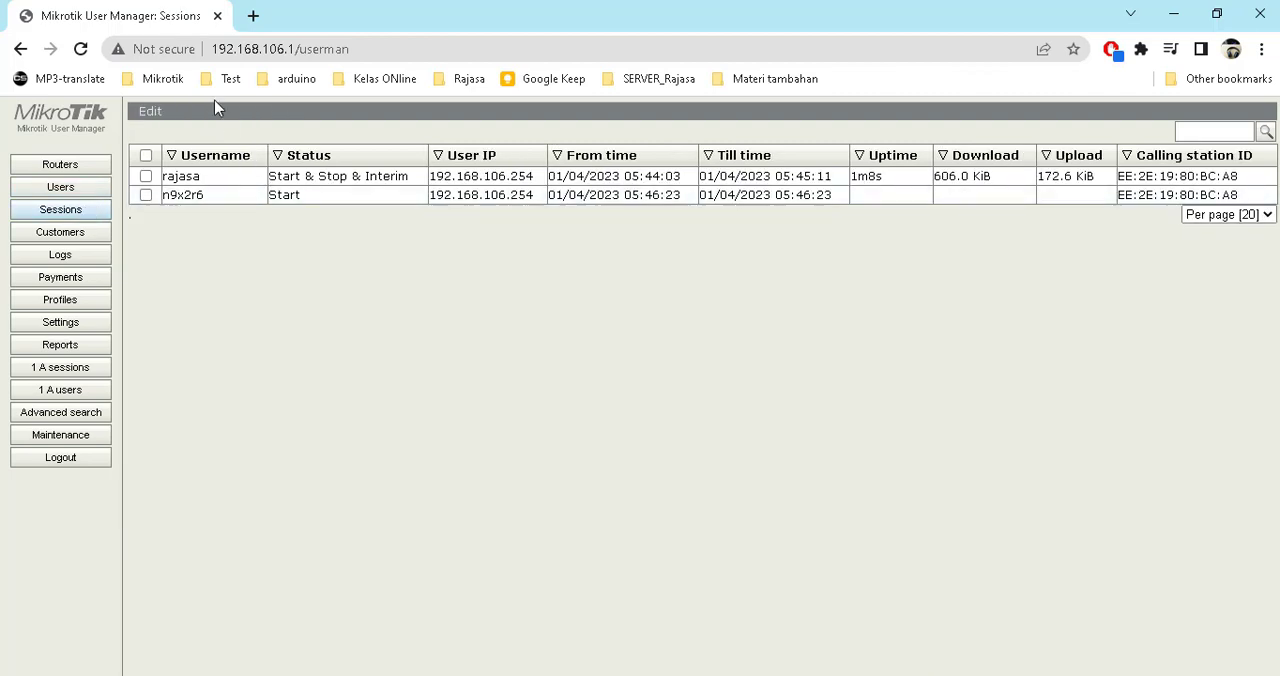
pyautogui.click(80, 48)
pyautogui.click(80, 190)
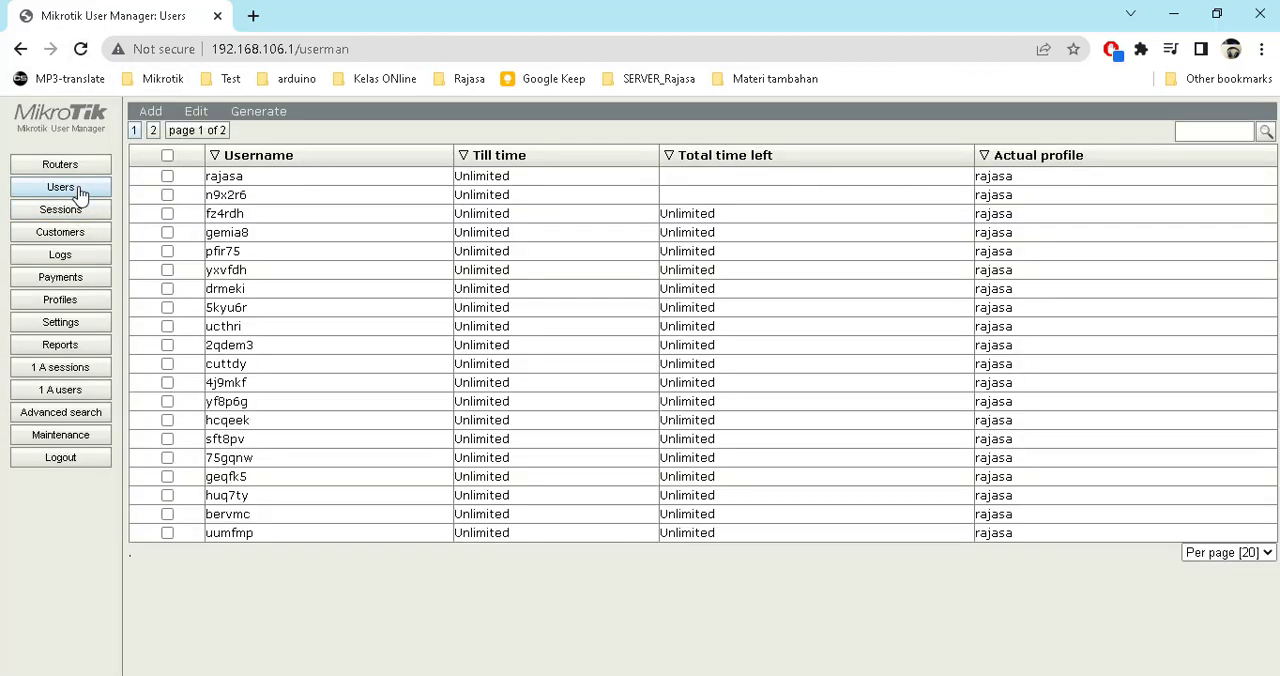
pyautogui.click(80, 211)
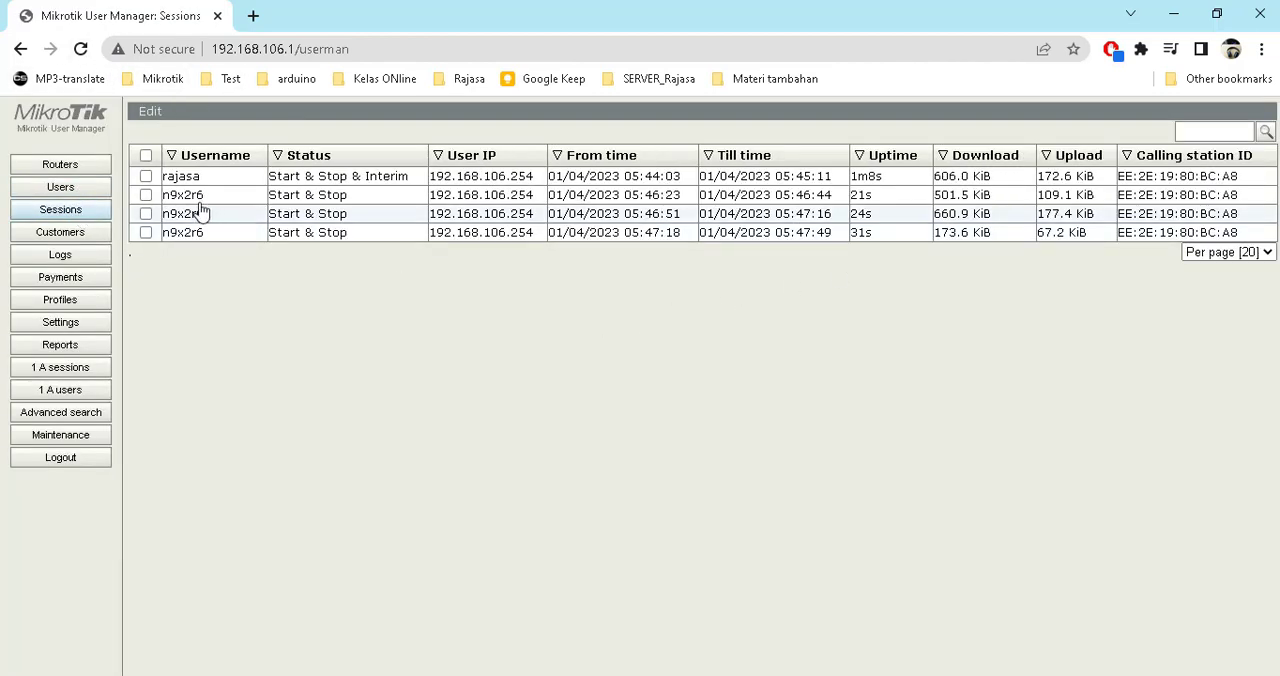
pyautogui.moveTo(863, 194); pyautogui.dragTo(884, 220)
pyautogui.click(886, 259)
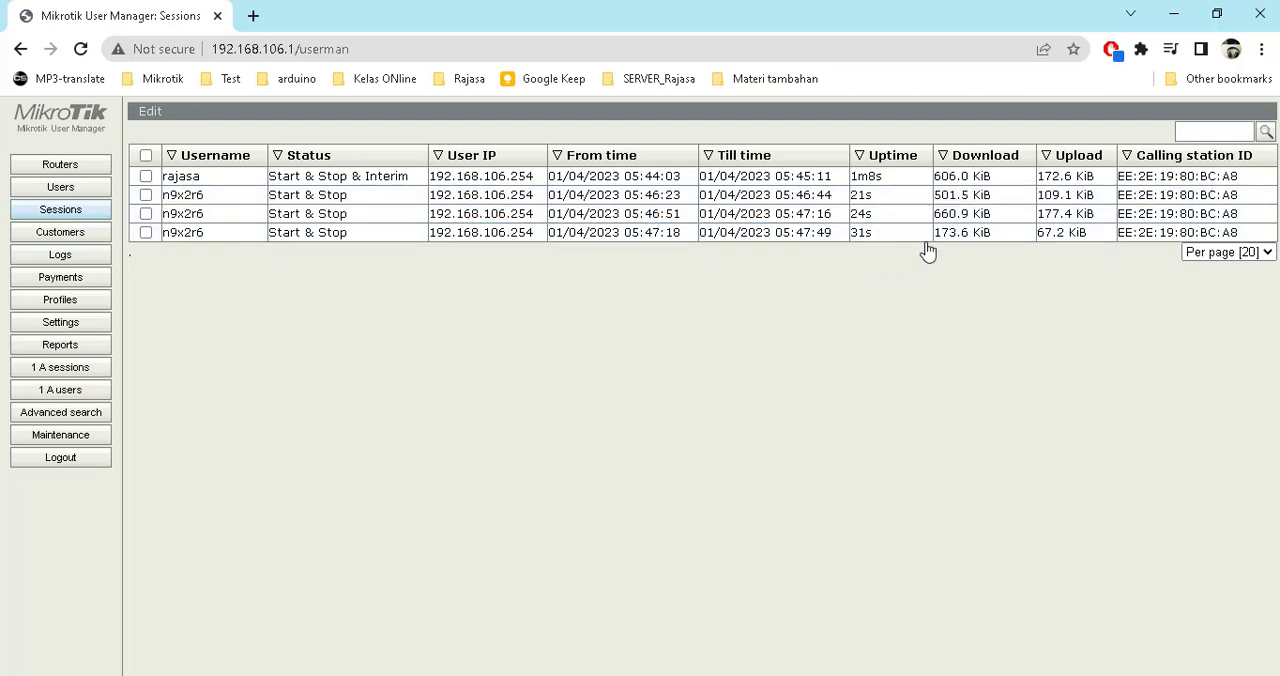